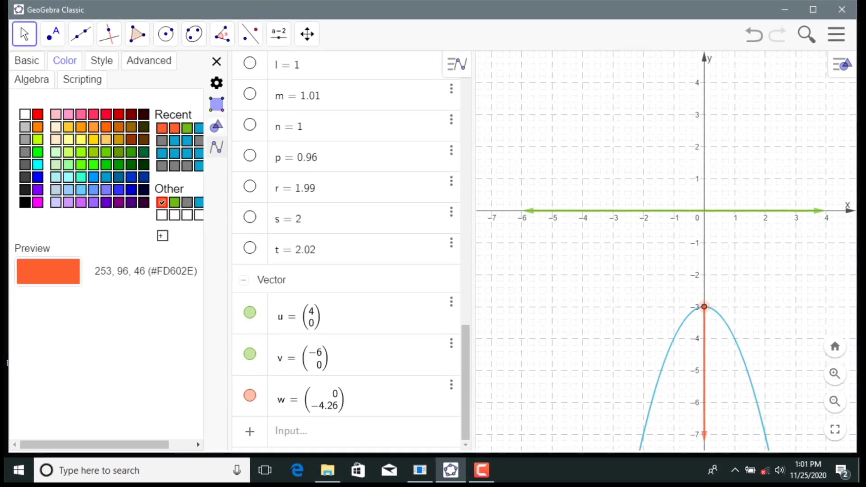
- Hide the Algebra view and show the Construction Protocol to review the construction steps of the parabola graph
left_click(836, 35)
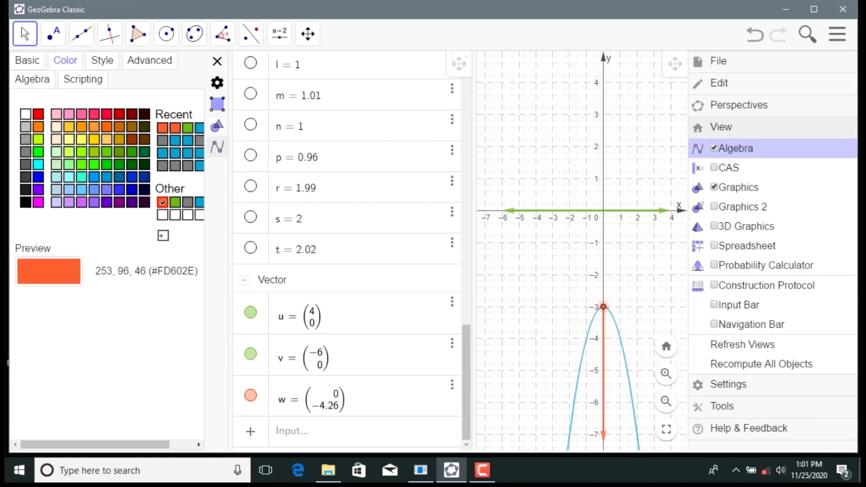
left_click(735, 148)
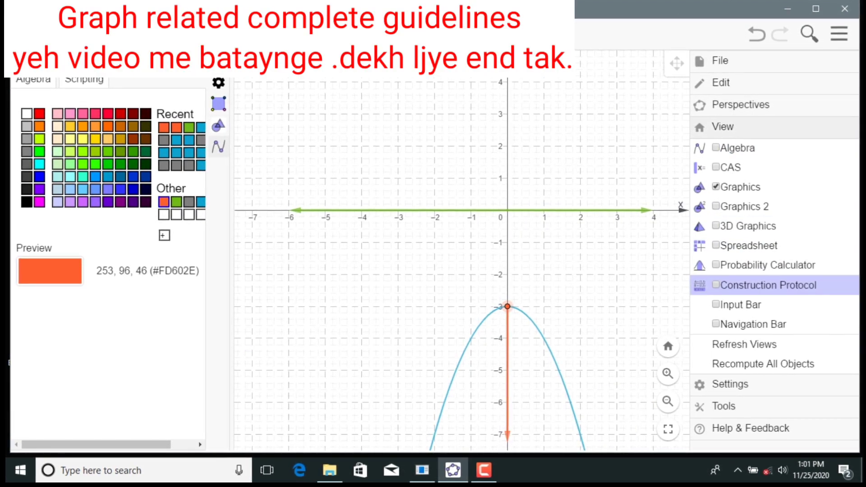
left_click(766, 285)
left_click(649, 350)
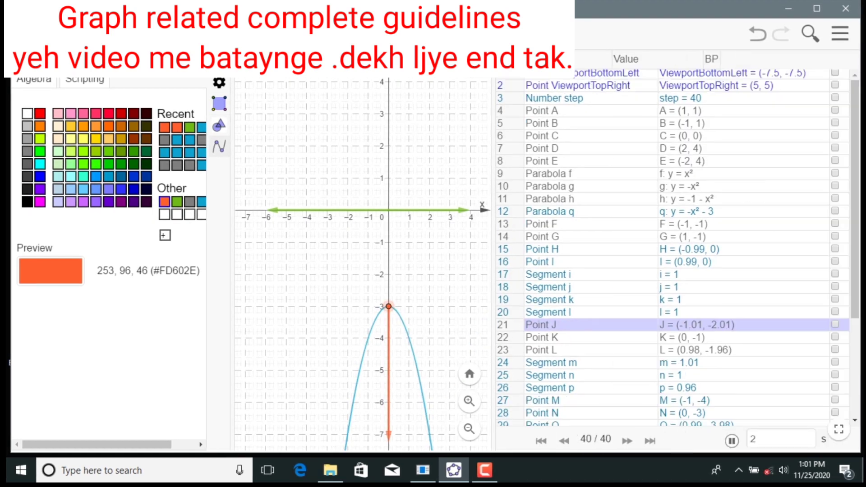
scroll(649, 353, "down", 3)
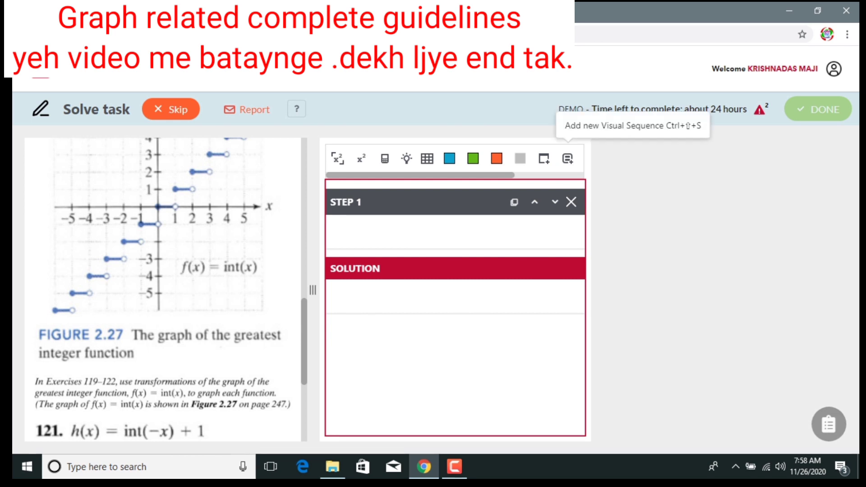
- Add a new visual sequence to the Photomath demo task and delete the empty Step 1
left_click(567, 158)
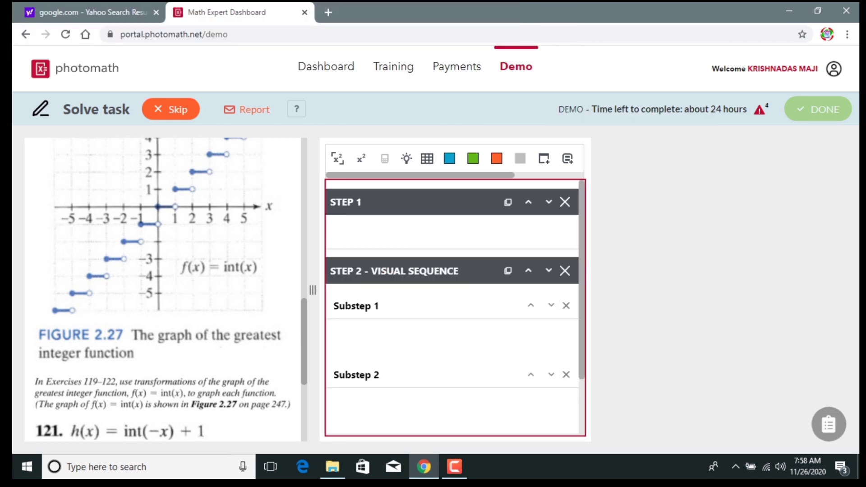
left_click(331, 406)
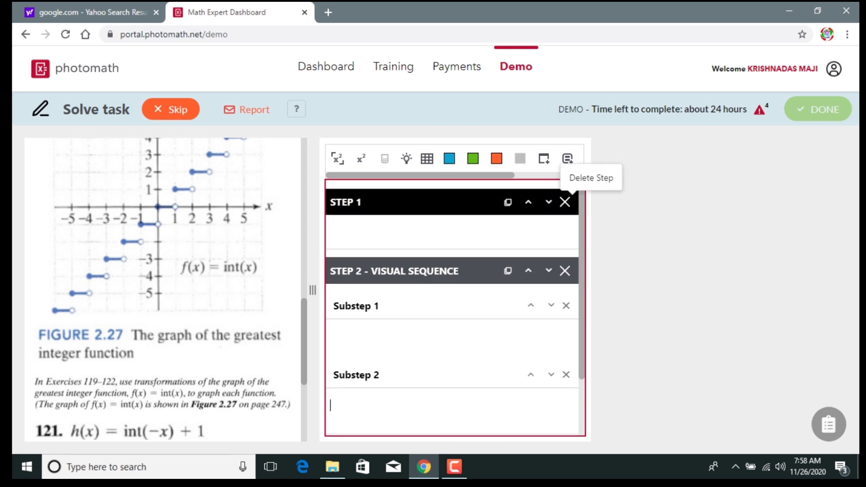
left_click(564, 201)
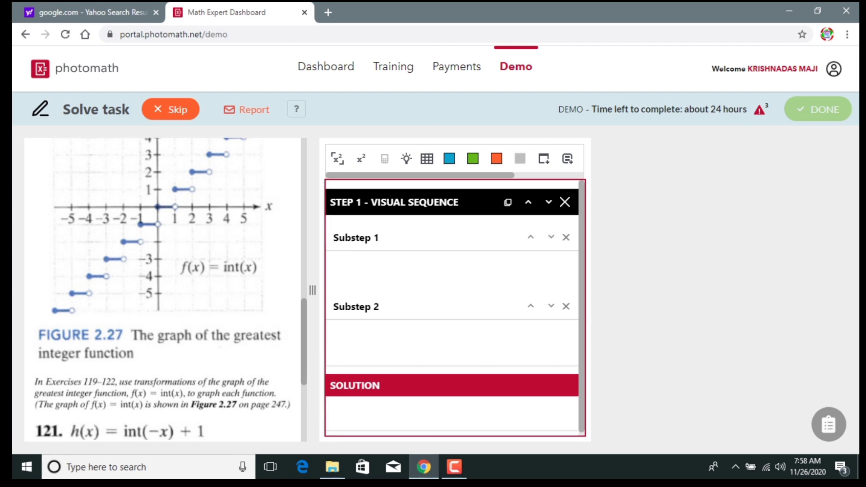
- Add five more substeps to the Step 1 visual sequence so that it has seven substeps
key("shift+Return")
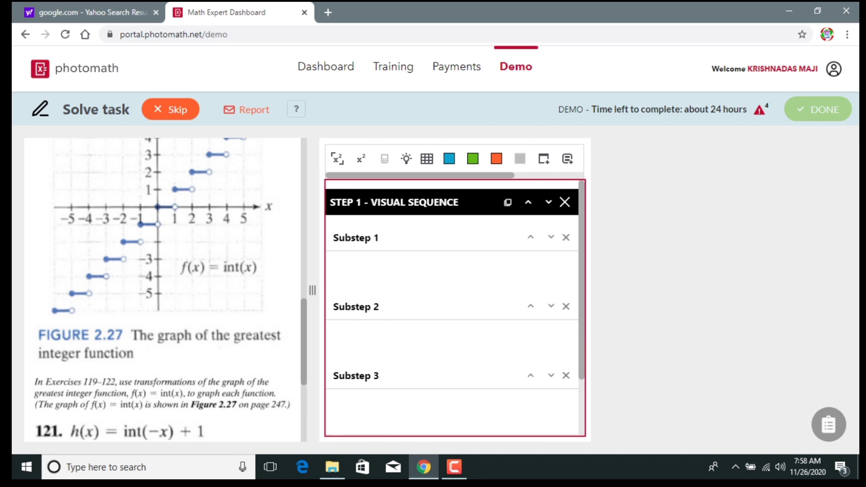
key("shift+Return")
key("shift+Return")
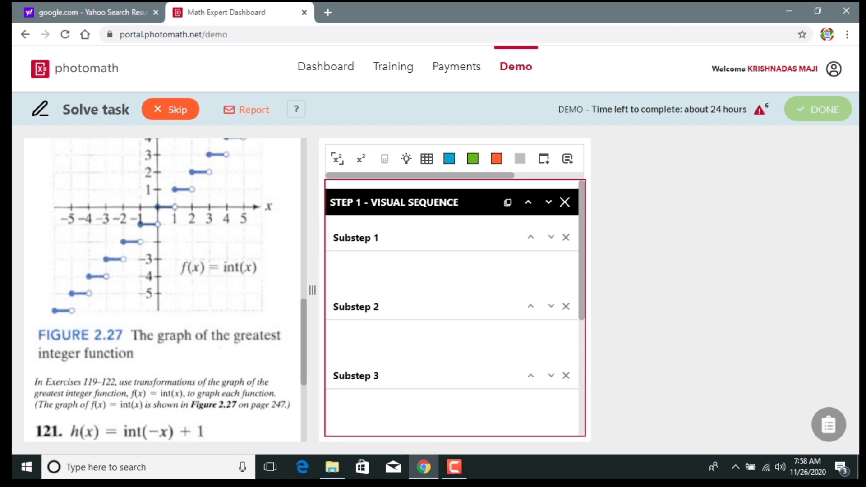
scroll(451, 306, "down", 5)
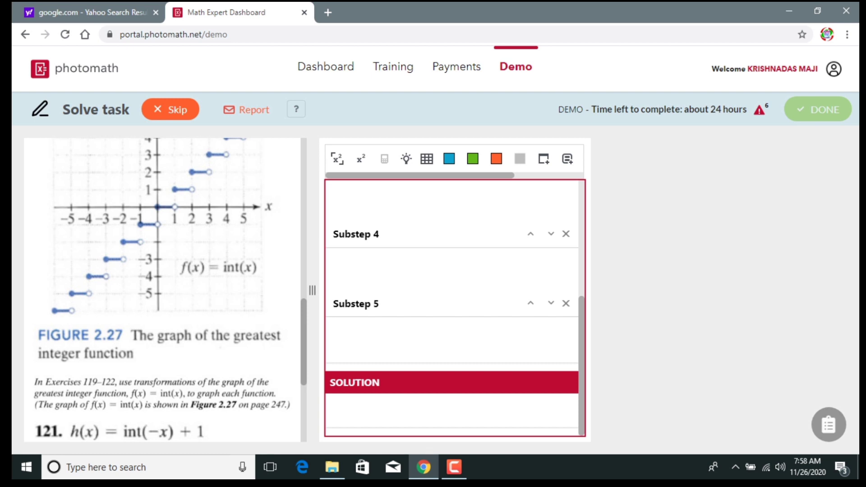
key("shift+Return")
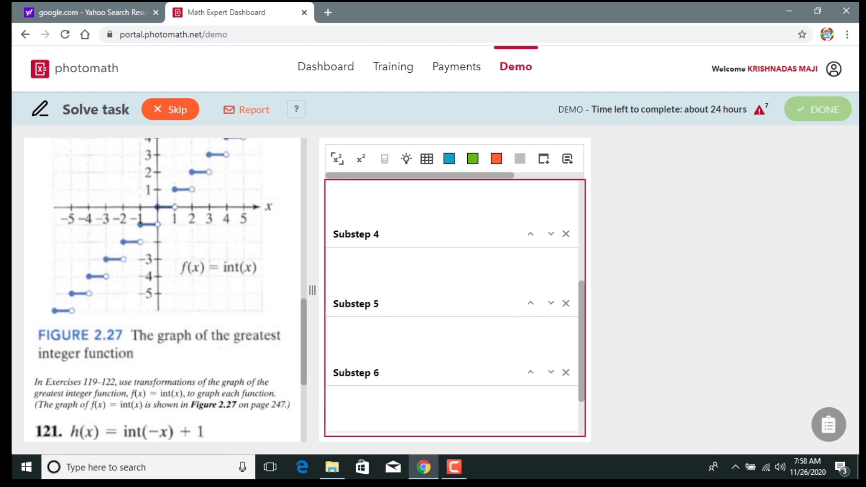
key("shift+Return")
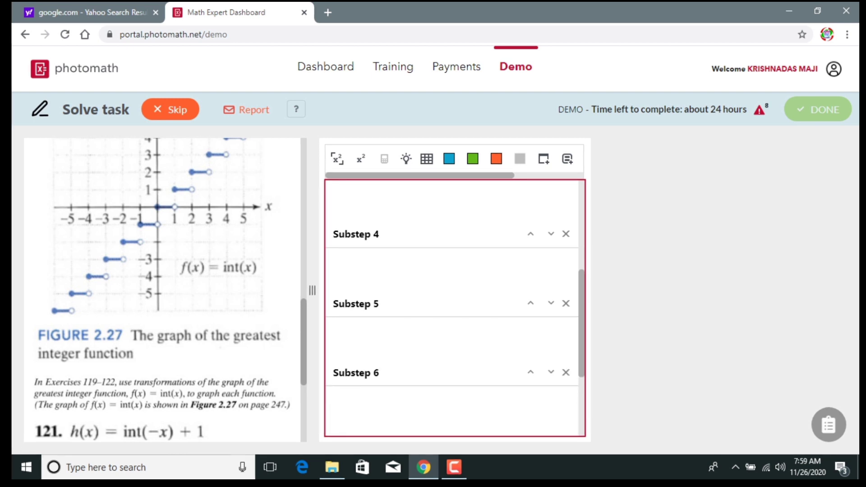
scroll(451, 307, "down", 2)
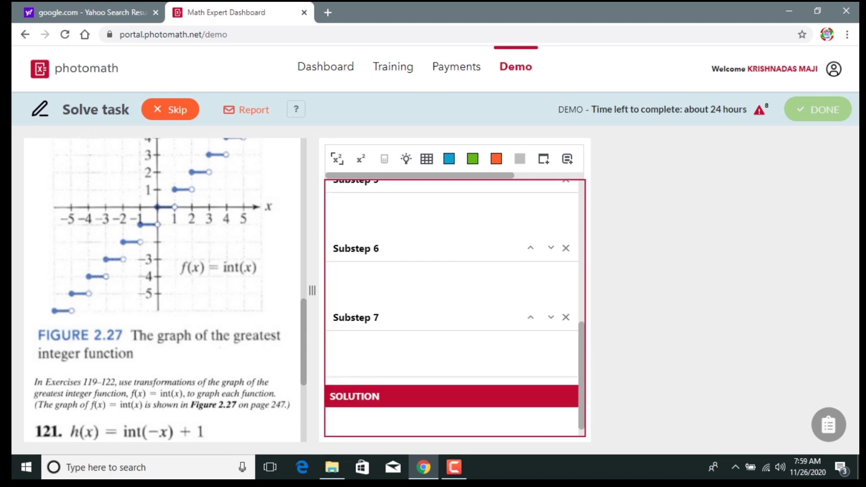
scroll(451, 307, "up", 7)
scroll(451, 307, "down", 5)
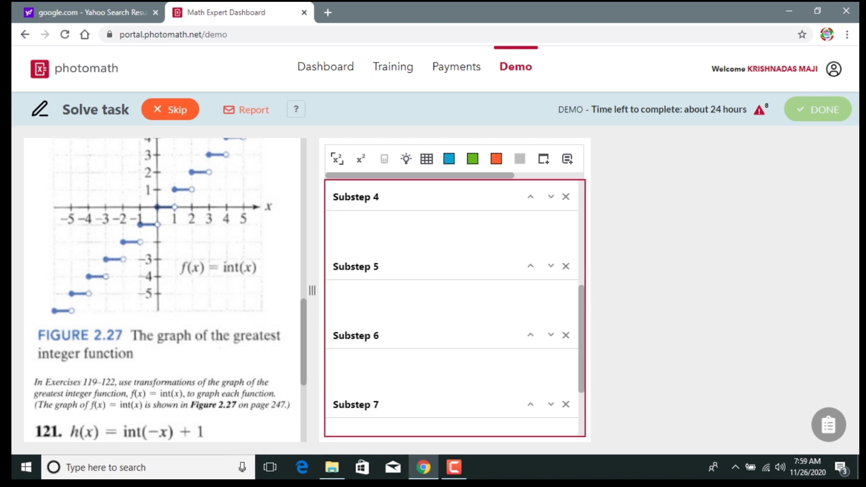
scroll(451, 306, "down", 2)
scroll(451, 306, "up", 6)
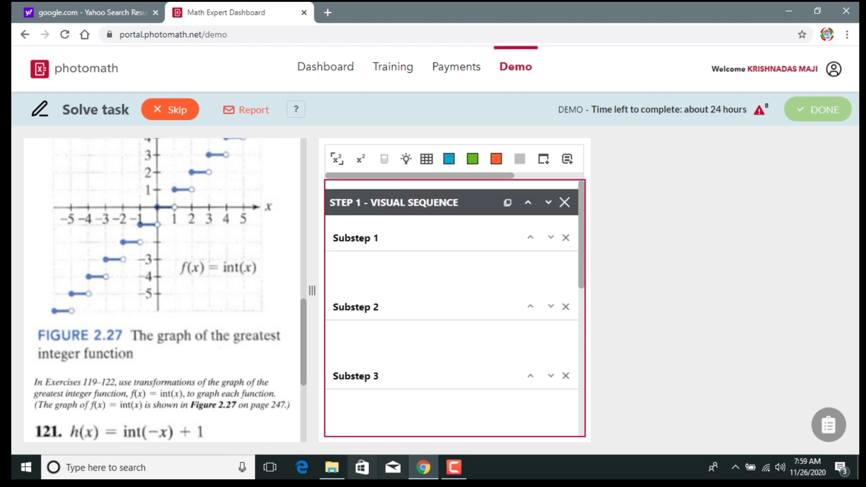
- Insert the geogebra1 file from the Downloads folder into Substep 1 of the visual sequence
left_click(331, 467)
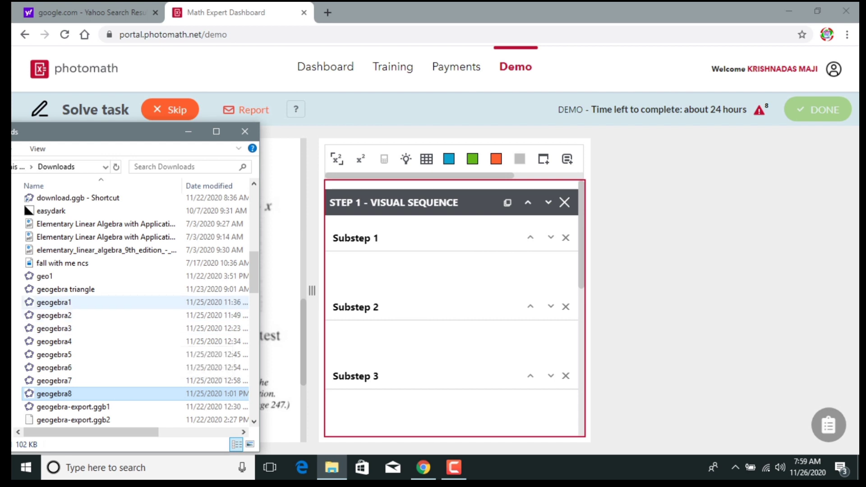
left_click(379, 269)
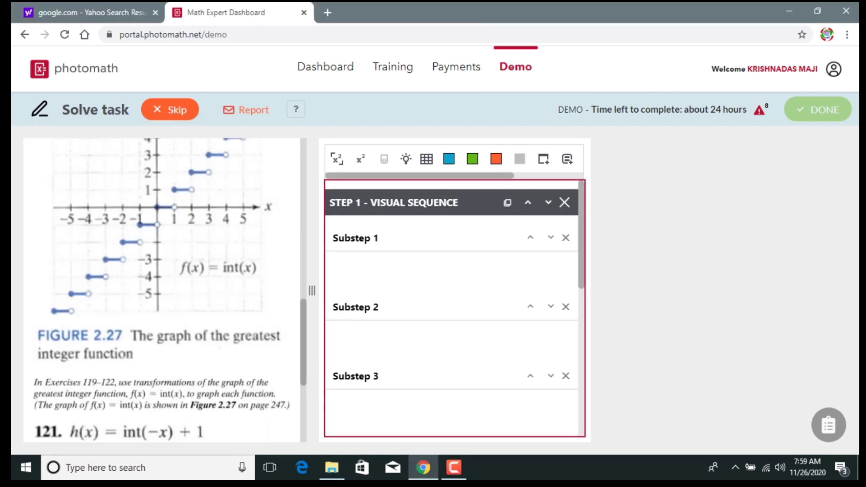
left_click(331, 467)
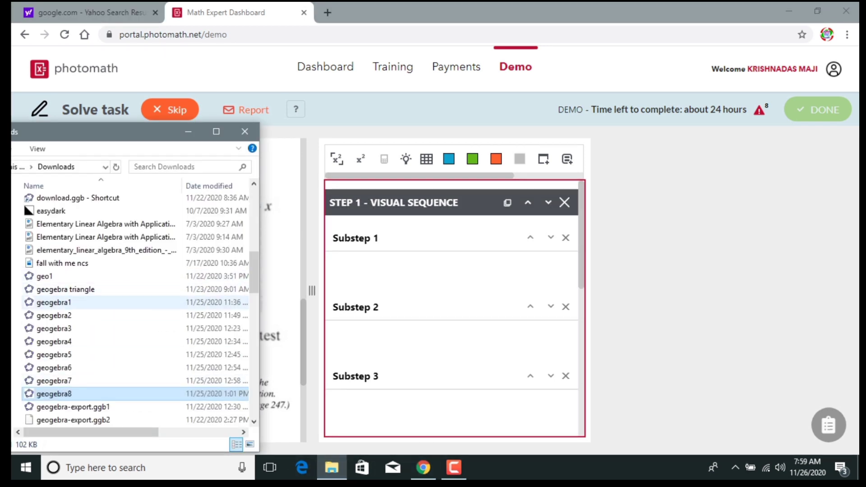
left_click_drag(58, 305, 360, 247)
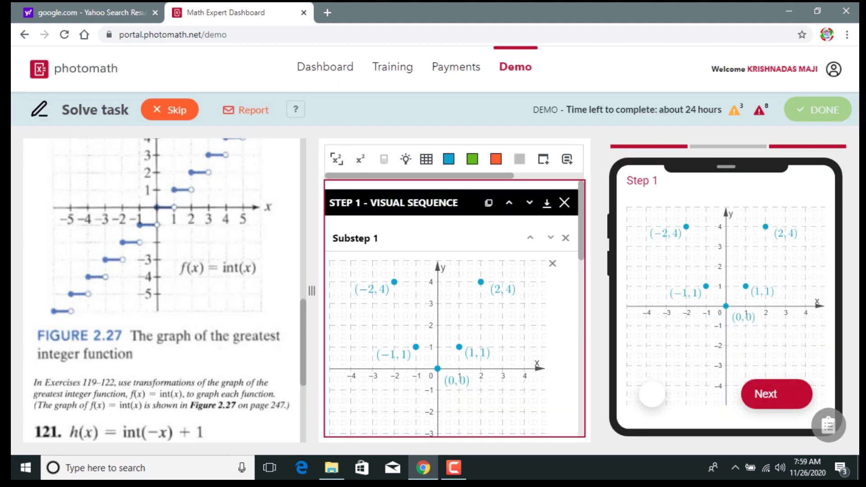
- Insert the geogebra2 file from the Downloads folder into Substep 2, leaving the file's name as it is
left_click(331, 468)
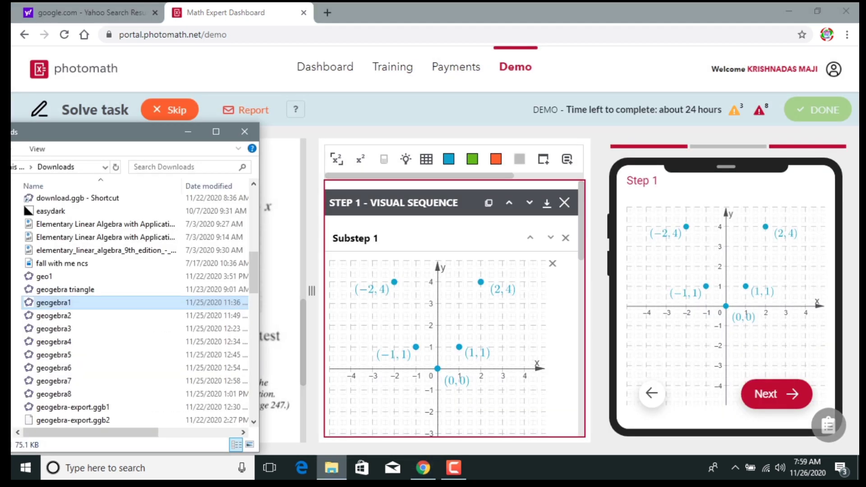
scroll(451, 306, "down", 4)
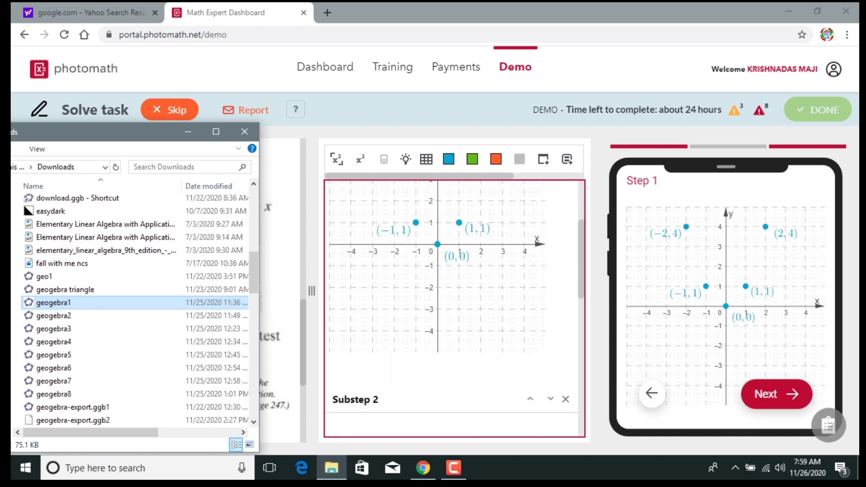
left_click(388, 368)
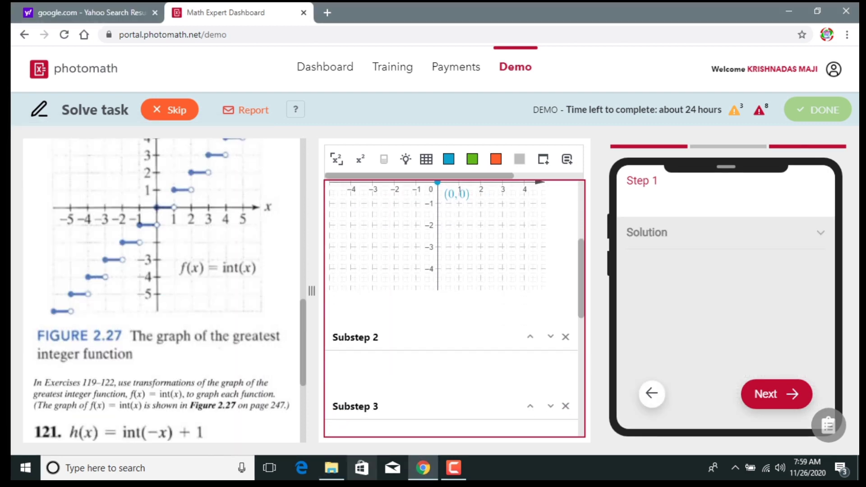
left_click(331, 468)
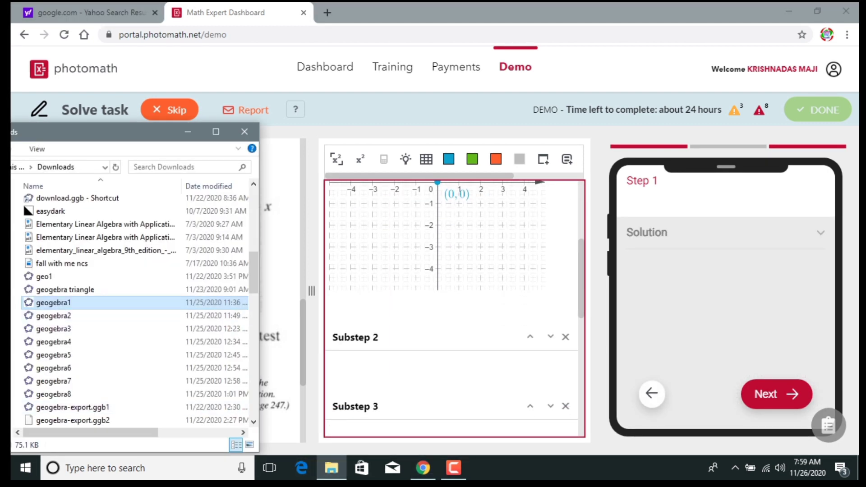
left_click_drag(85, 317, 141, 323)
left_click(53, 316)
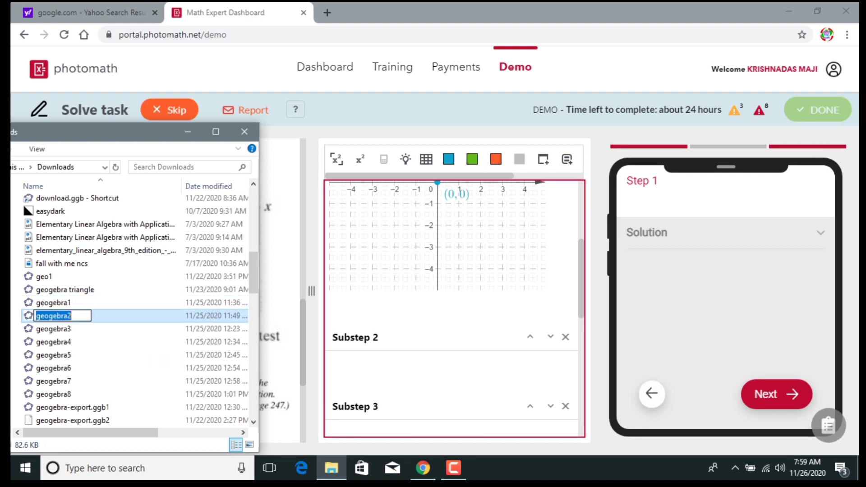
key("Escape")
left_click_drag(53, 315, 374, 389)
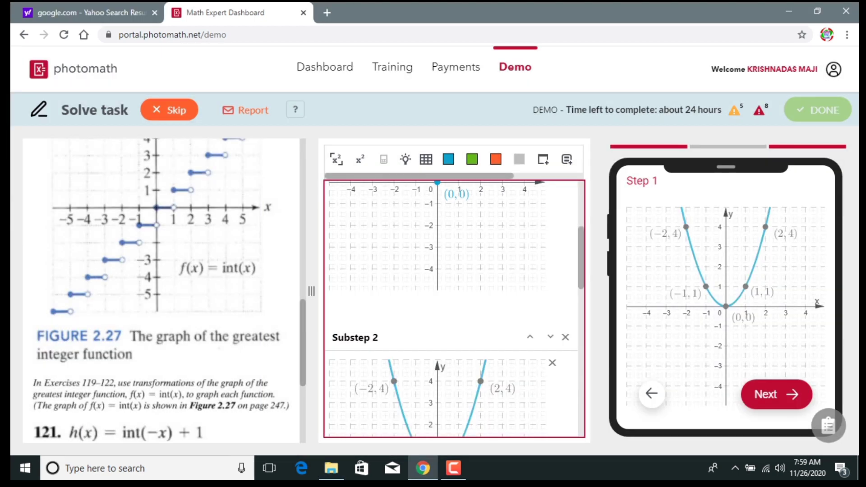
- Insert the geogebra3 file from the Downloads folder into Substep 3 of the visual sequence
scroll(451, 309, "down", 1)
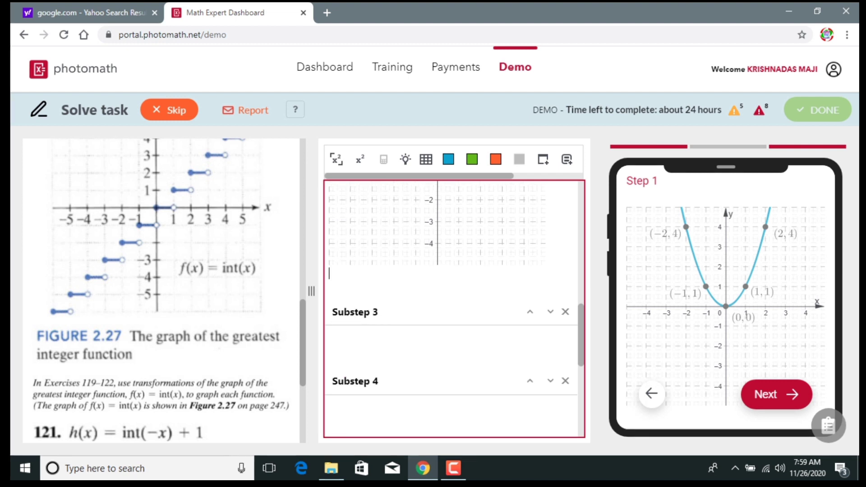
left_click(331, 468)
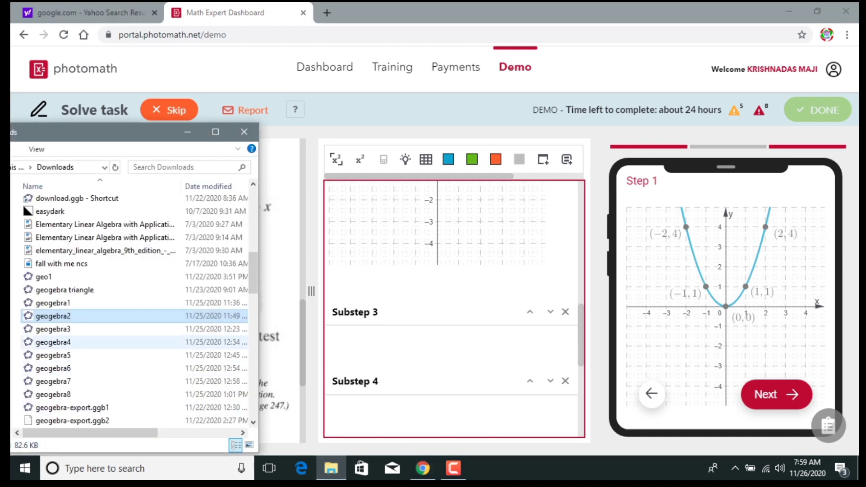
left_click(65, 331)
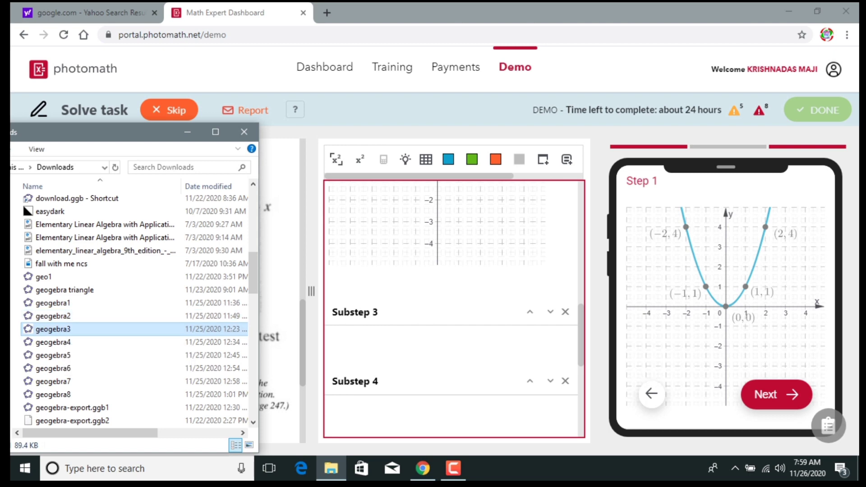
left_click_drag(65, 329, 363, 354)
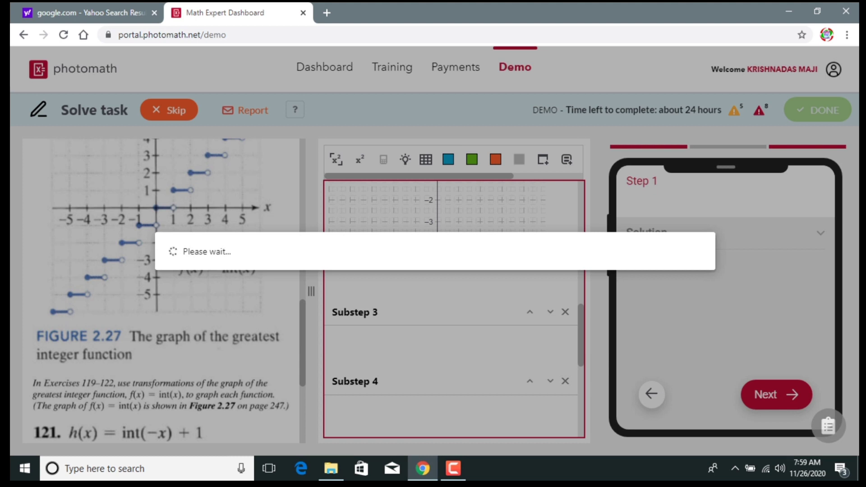
- Insert the geogebra4 file from the Downloads folder into Substep 4 of the visual sequence
scroll(451, 311, "down", 2)
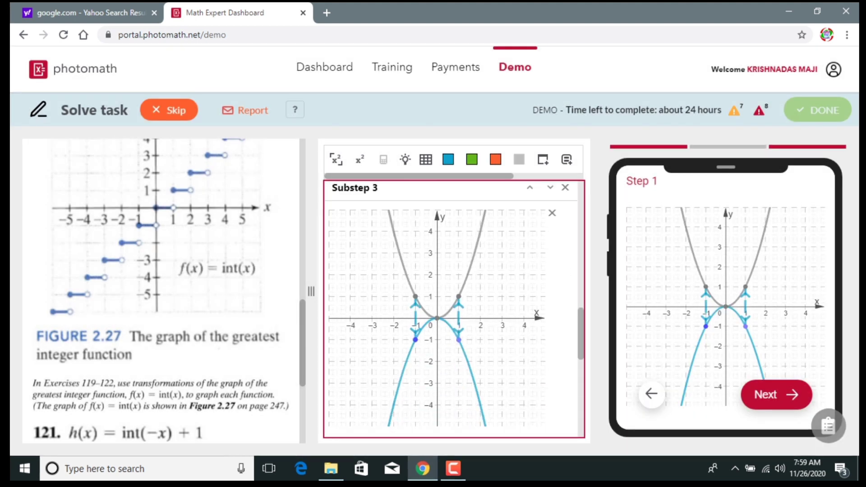
scroll(451, 309, "down", 5)
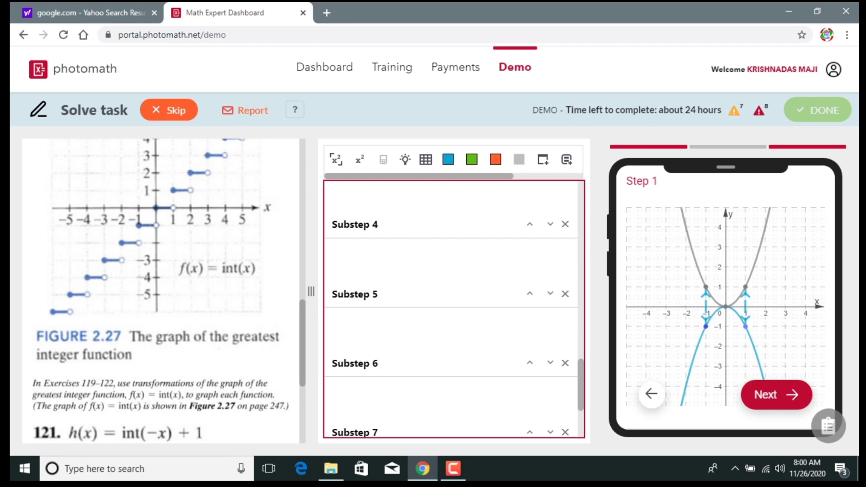
left_click(331, 468)
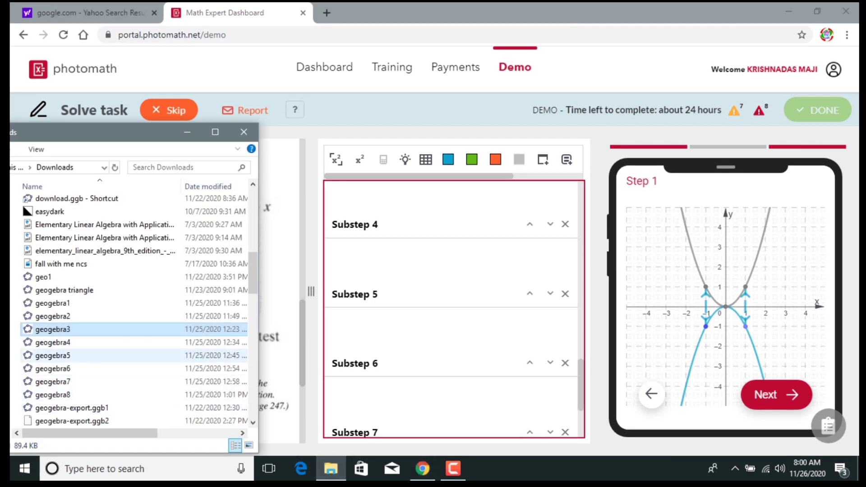
left_click_drag(69, 343, 371, 268)
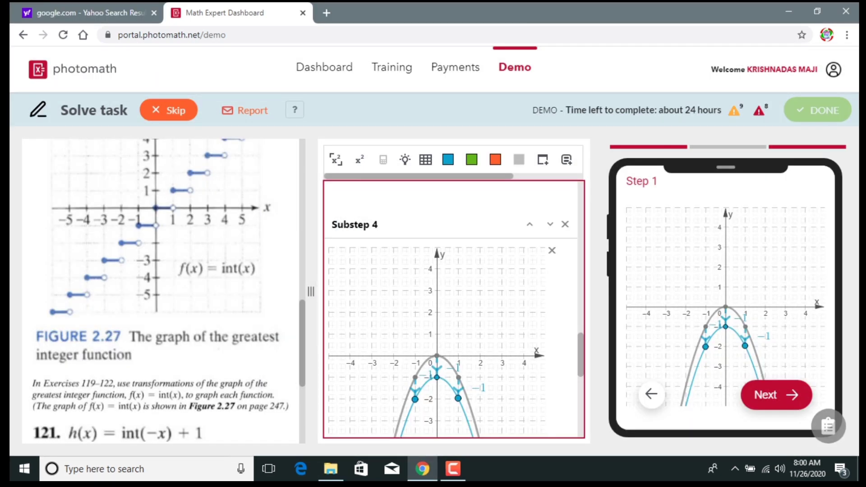
- Insert the geogebra5 file from the Downloads folder into Substep 5 of the visual sequence
scroll(451, 309, "down", 4)
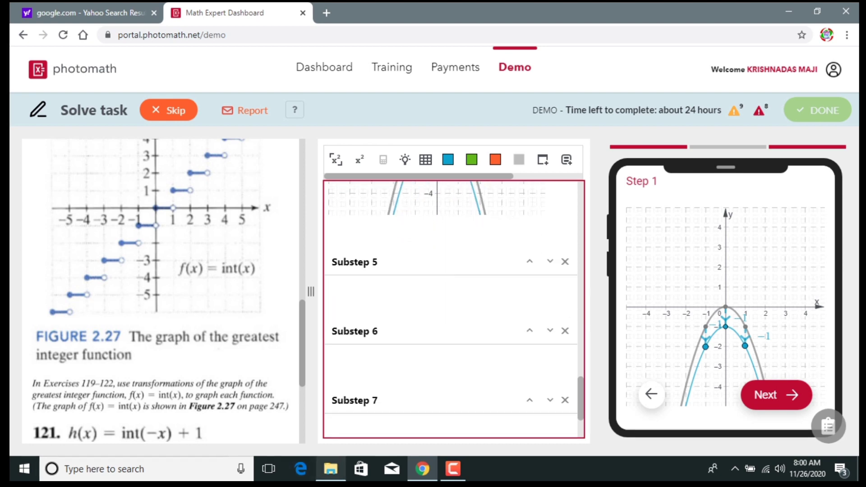
left_click(330, 469)
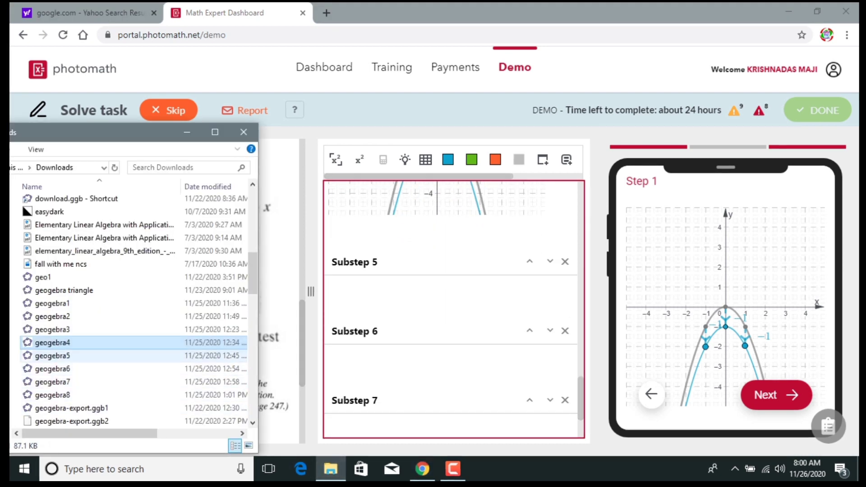
left_click_drag(53, 355, 374, 318)
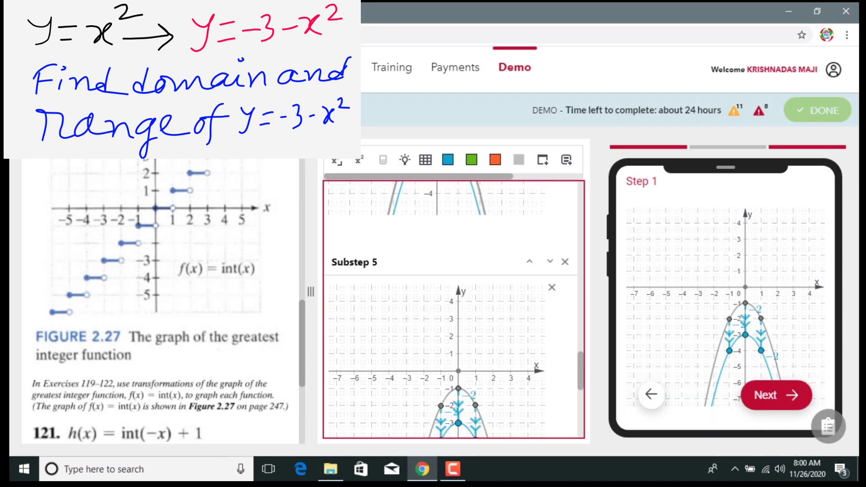
- Insert the geogebra6 file from the Downloads folder into Substep 6 of the visual sequence
scroll(451, 310, "down", 3)
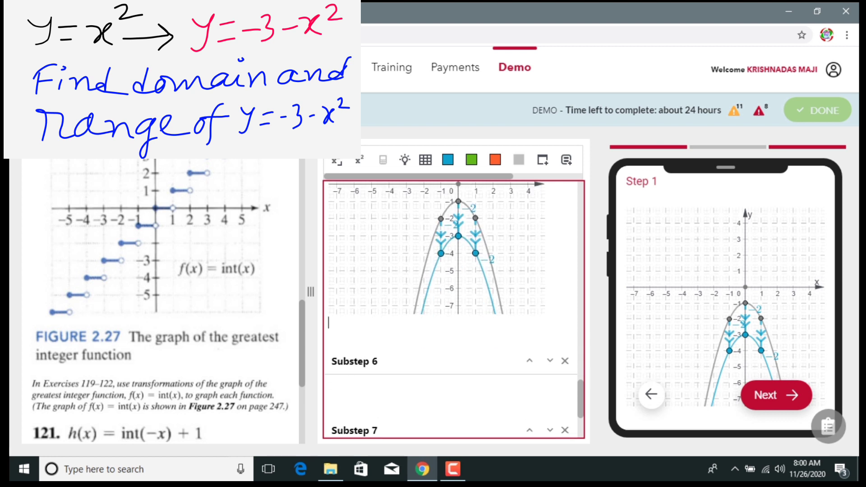
left_click(424, 391)
scroll(424, 391, "down", 1)
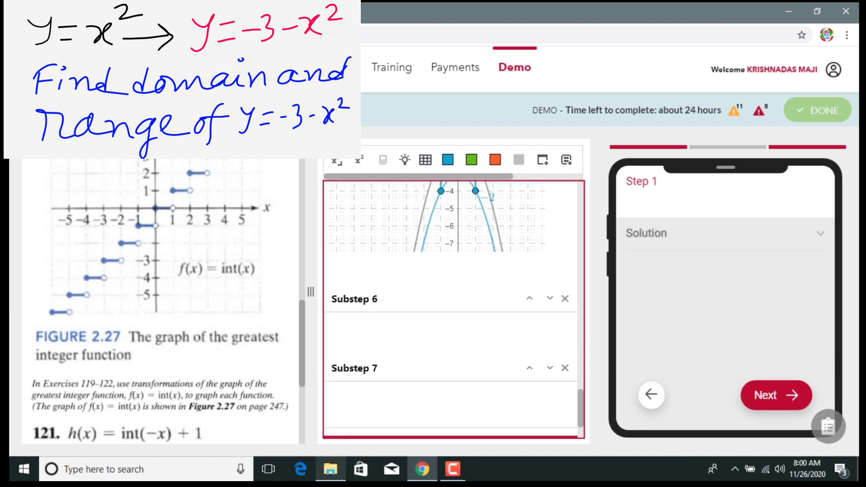
left_click(331, 469)
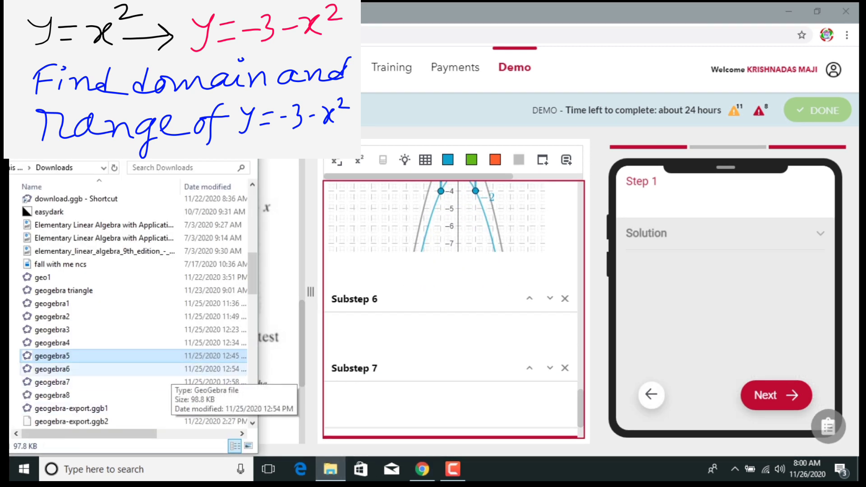
left_click_drag(67, 369, 376, 352)
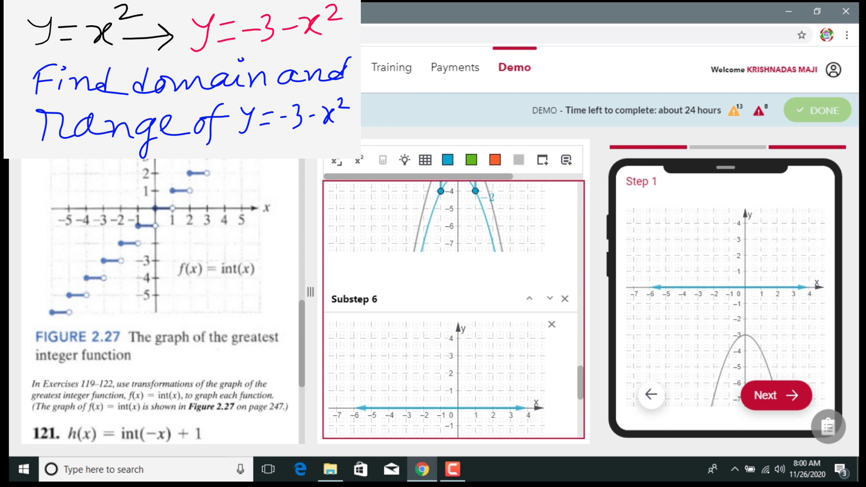
- Insert the geogebra7 file from the Downloads folder into Substep 7 of the visual sequence
scroll(451, 312, "down", 3)
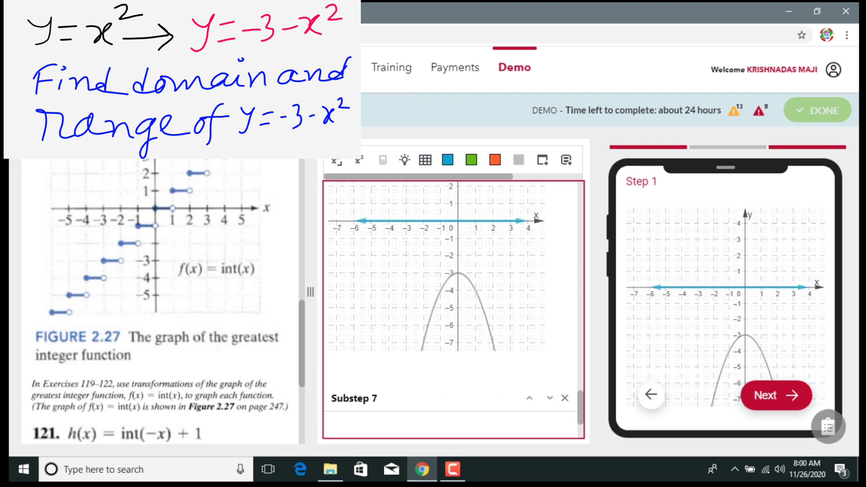
scroll(451, 311, "down", 2)
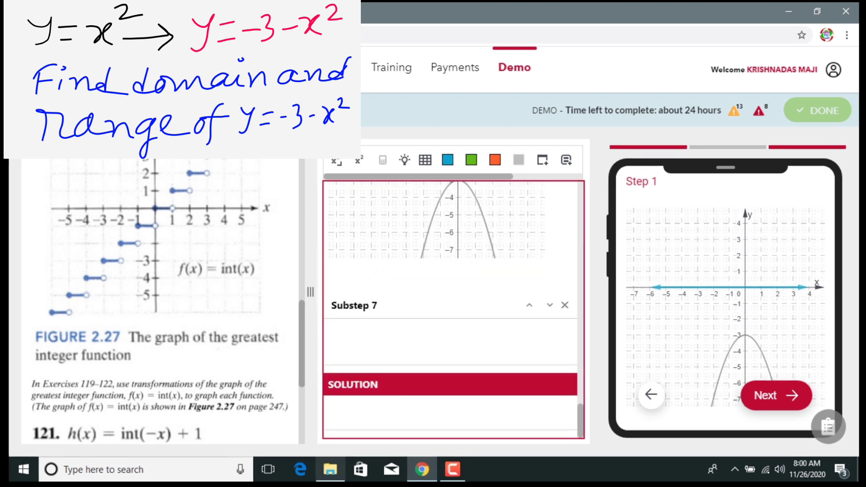
left_click(330, 469)
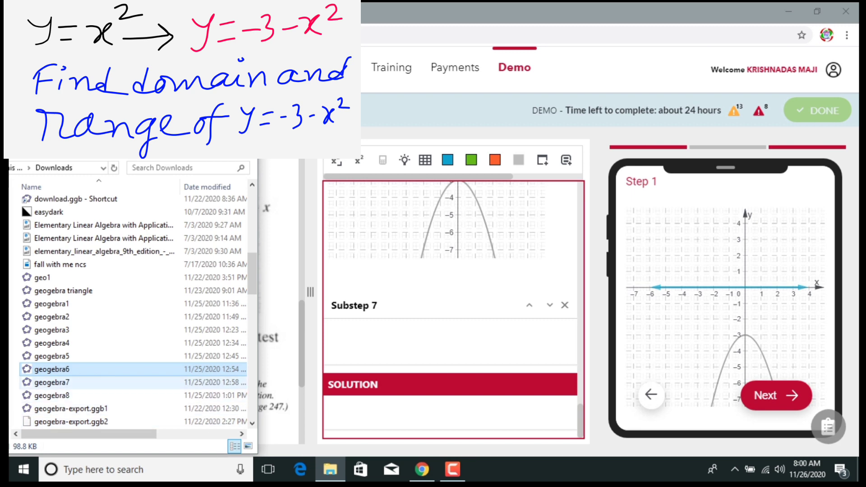
left_click_drag(68, 382, 374, 352)
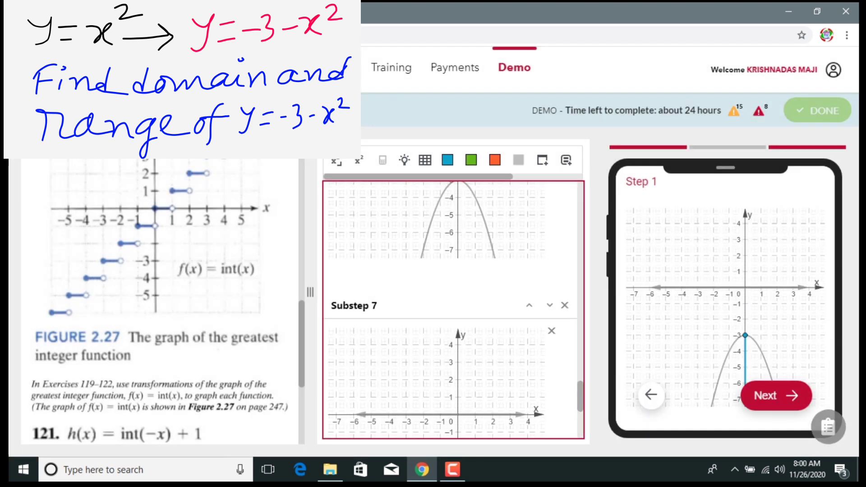
- Insert the geogebra8 file from the Downloads folder into the Solution section below the last substep
scroll(450, 310, "down", 2)
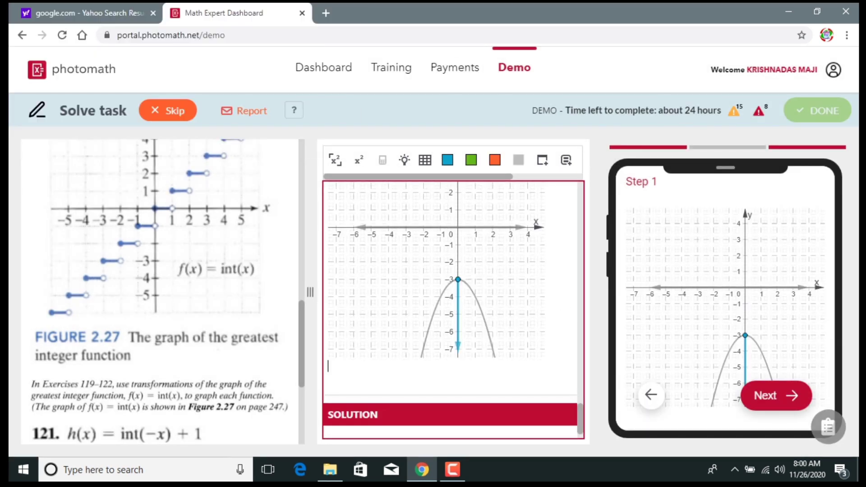
scroll(450, 310, "down", 1)
left_click(343, 413)
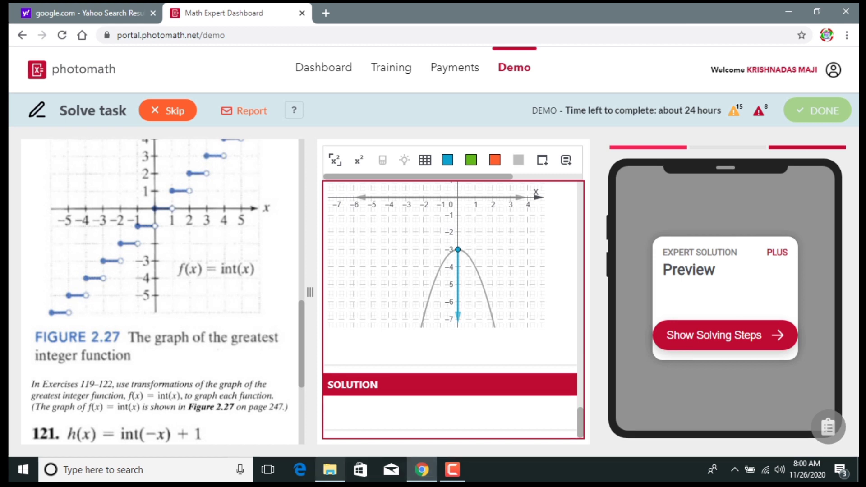
left_click(329, 470)
left_click(59, 396)
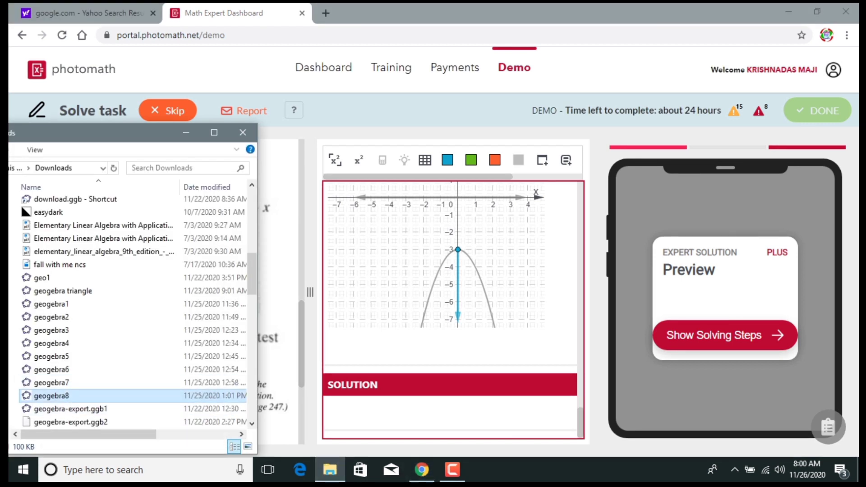
left_click_drag(58, 396, 371, 426)
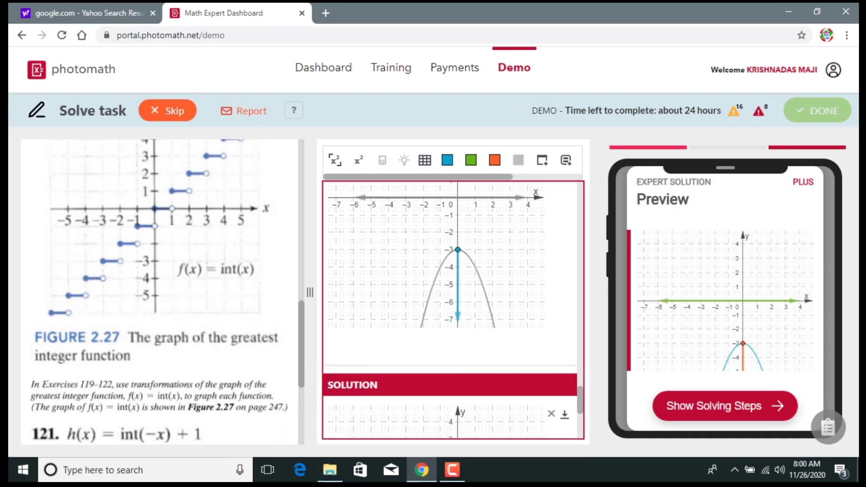
- Review the inserted graphs through all substeps and advance the phone preview to the Solution graph
scroll(451, 311, "up", 20)
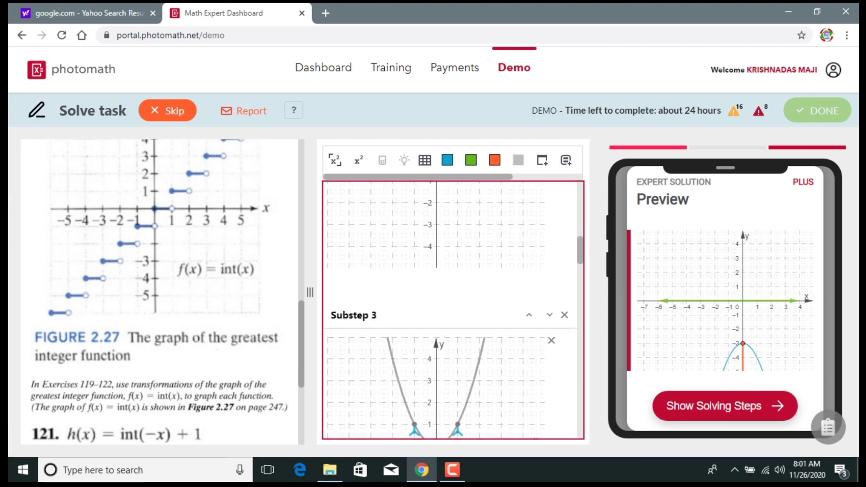
scroll(451, 311, "up", 6)
scroll(451, 312, "down", 3)
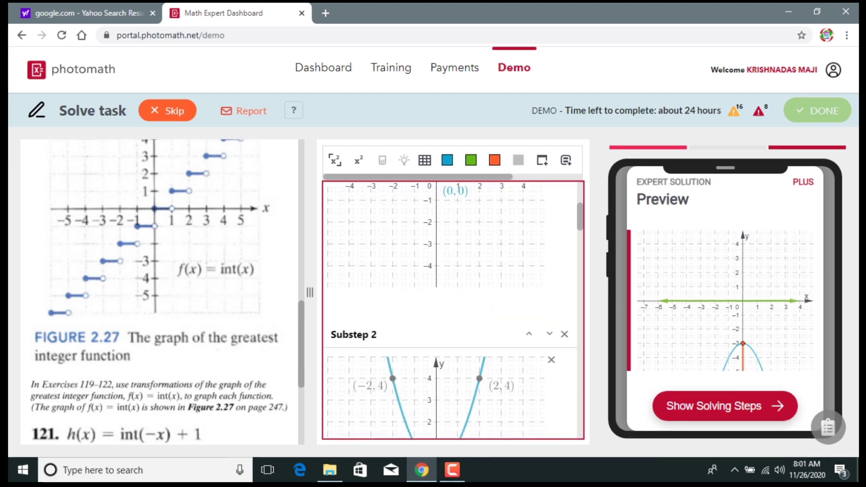
scroll(451, 311, "down", 4)
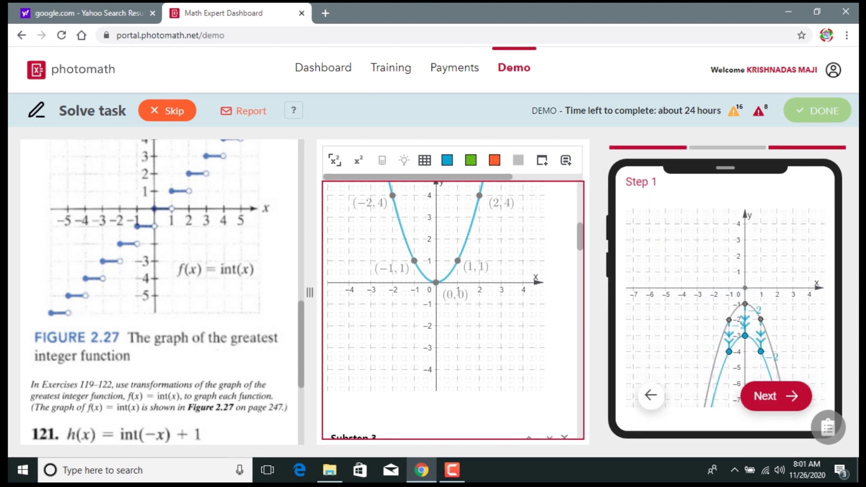
key("Right")
key("Right")
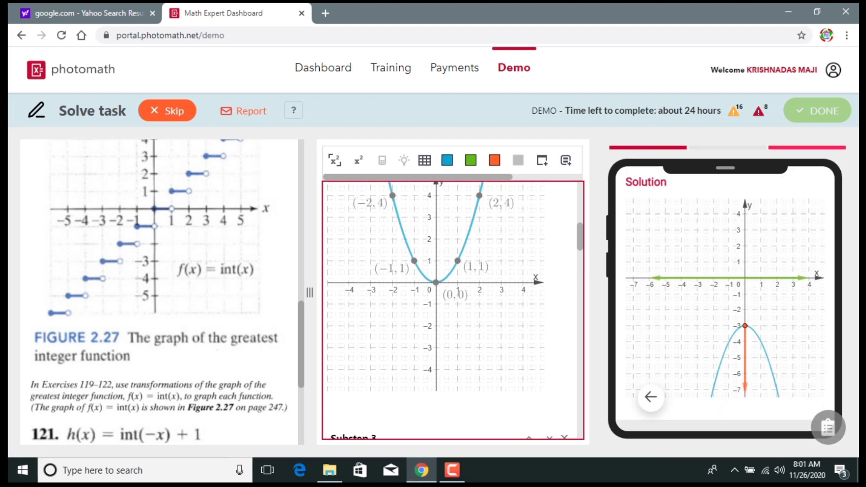
scroll(451, 311, "down", 15)
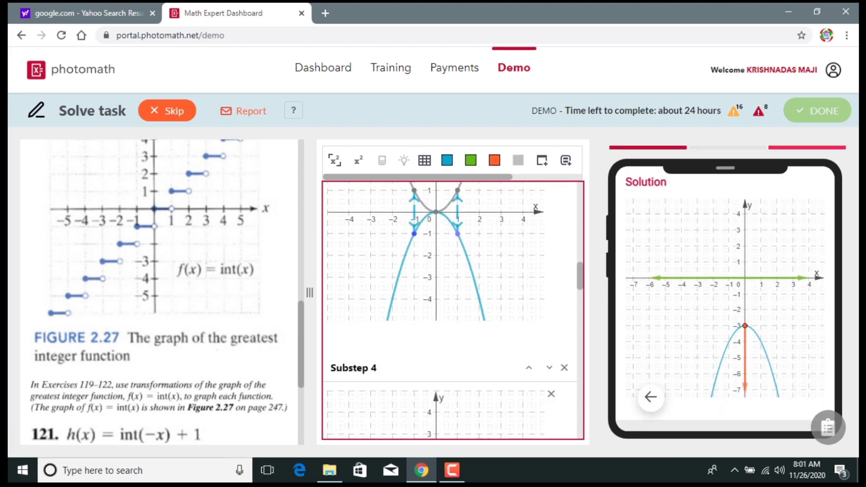
scroll(451, 312, "down", 10)
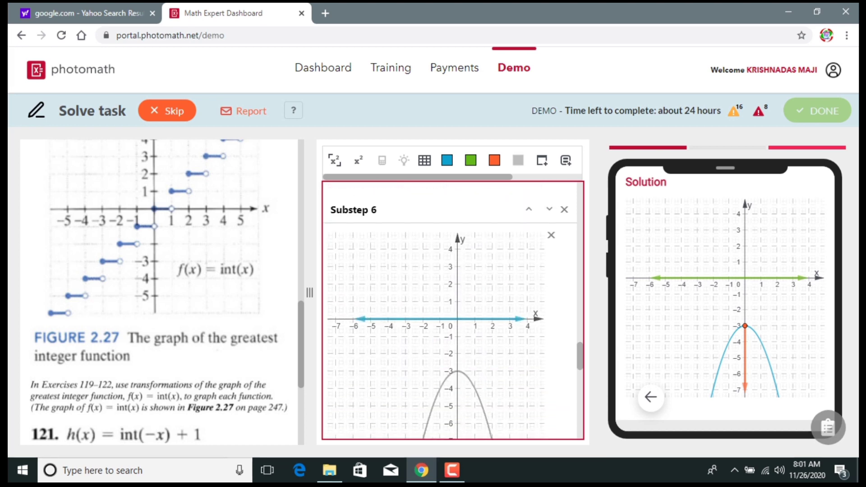
scroll(451, 311, "down", 3)
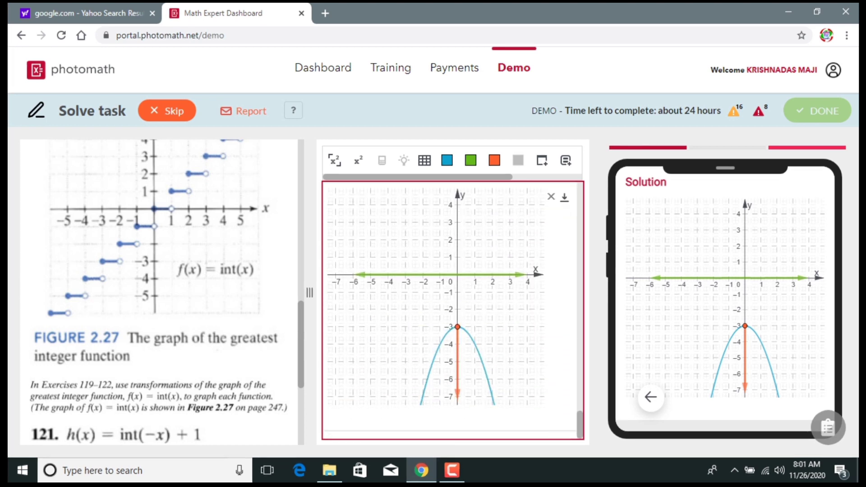
- Caption the Substep 1 graph "Plot the points (0,0),(1,1),(-1,1),(-2,4) and (2,4)", entering the coordinates as math
left_click(330, 413)
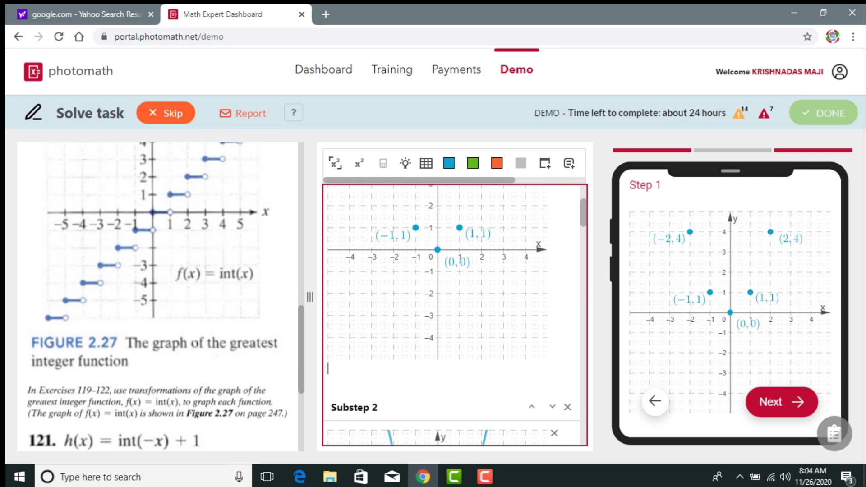
type("Plot")
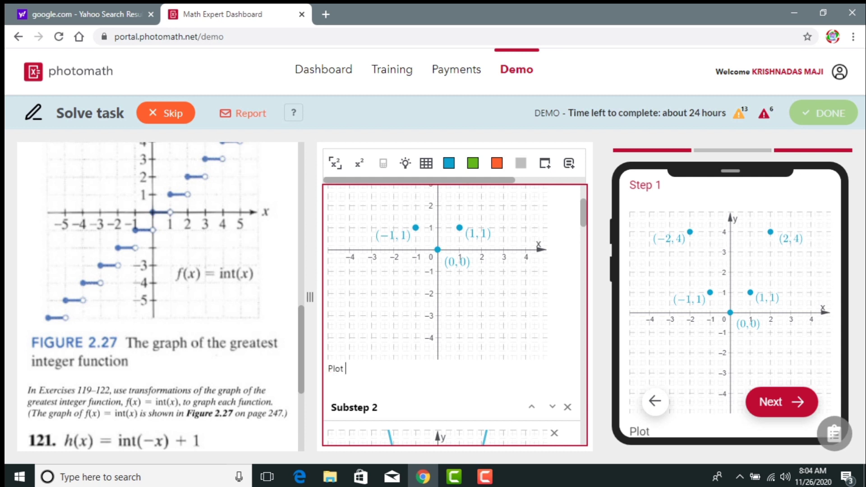
type(" the points")
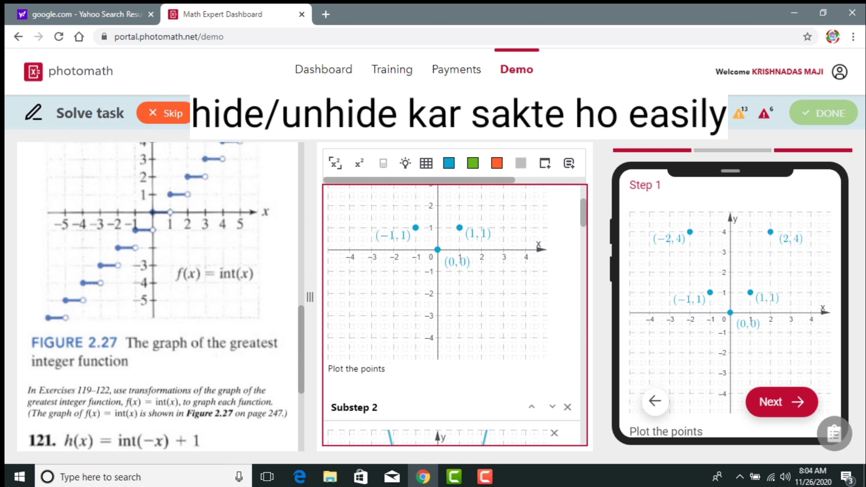
left_click(387, 369)
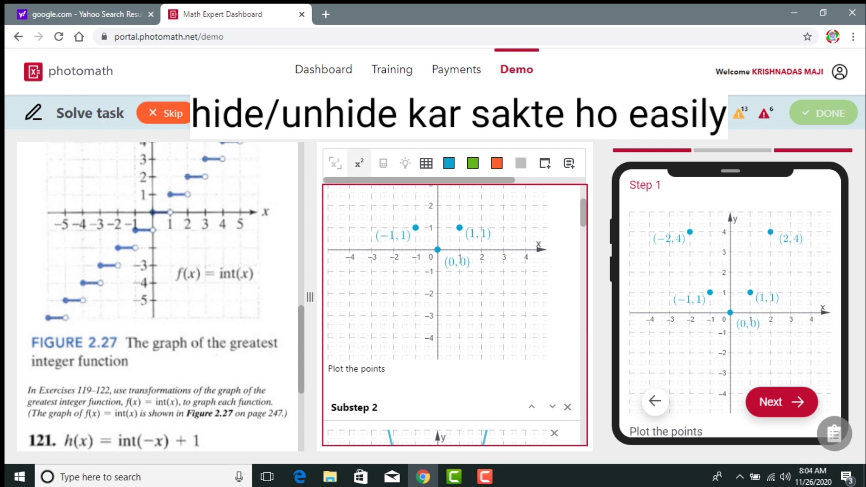
type("(")
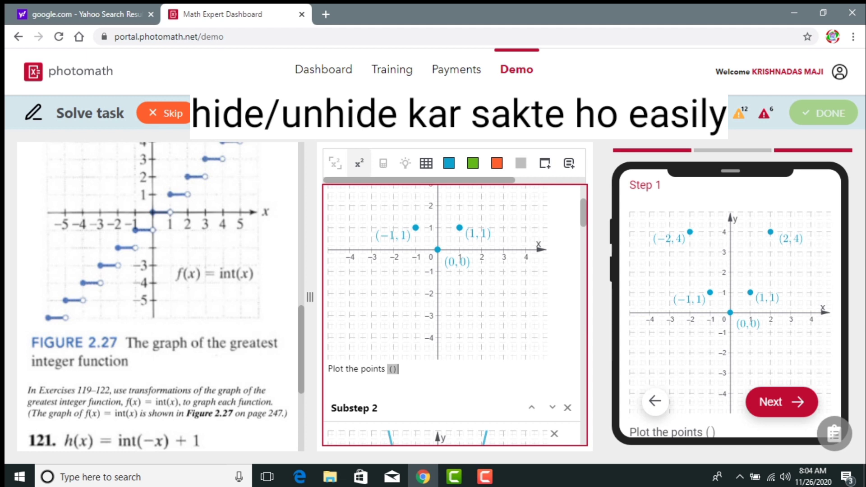
type("0,0),(1,1)")
type(",(-1,1),(-2,4)")
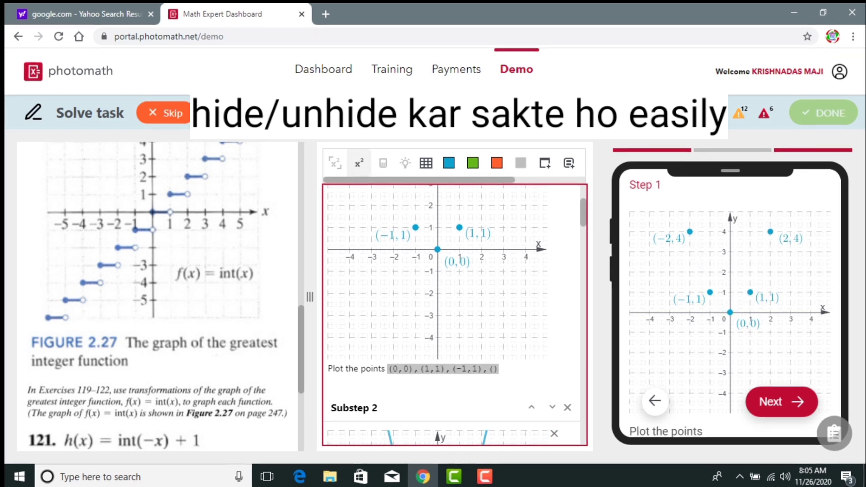
type(" and (2,4)")
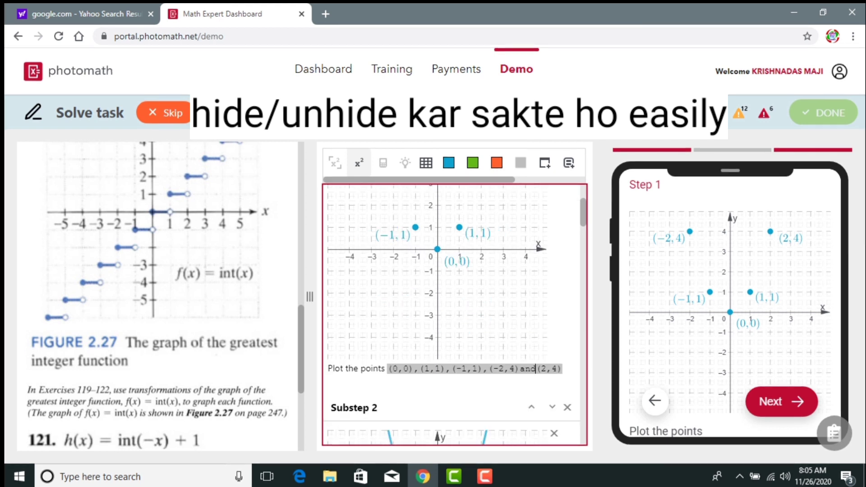
- Colour the point coordinates in the Substep 1 caption blue
scroll(451, 293, "down", 1)
left_click_drag(387, 368, 514, 369)
left_click_drag(387, 368, 519, 369)
left_click(449, 163)
mouse_move(419, 386)
left_mouse_down()
mouse_move(445, 387)
mouse_move(402, 387)
left_mouse_up()
left_click(449, 163)
scroll(730, 297, "down", 2)
left_click(359, 163)
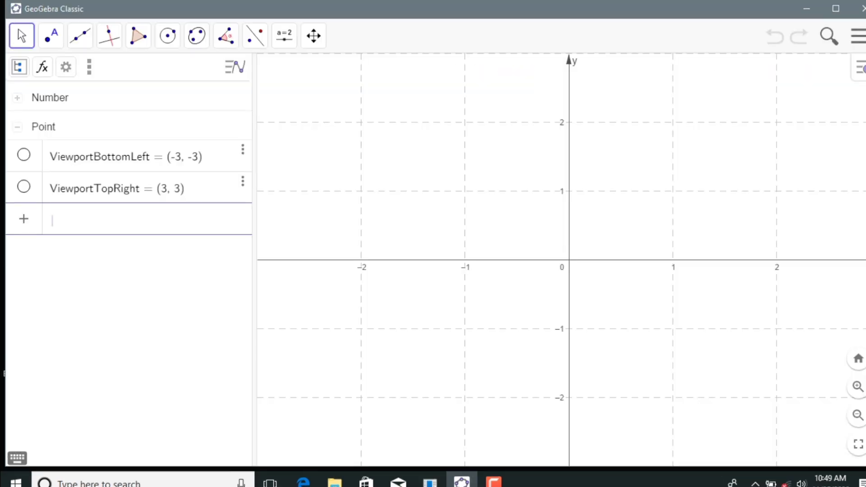
- Plot the points (1, 1), (-1, 1) and (0, 0) on the coordinate grid
type("(")
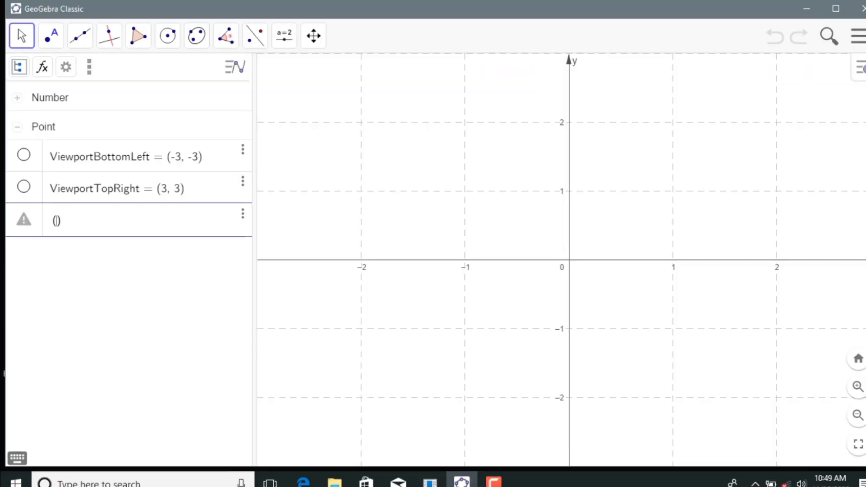
type("1, 1")
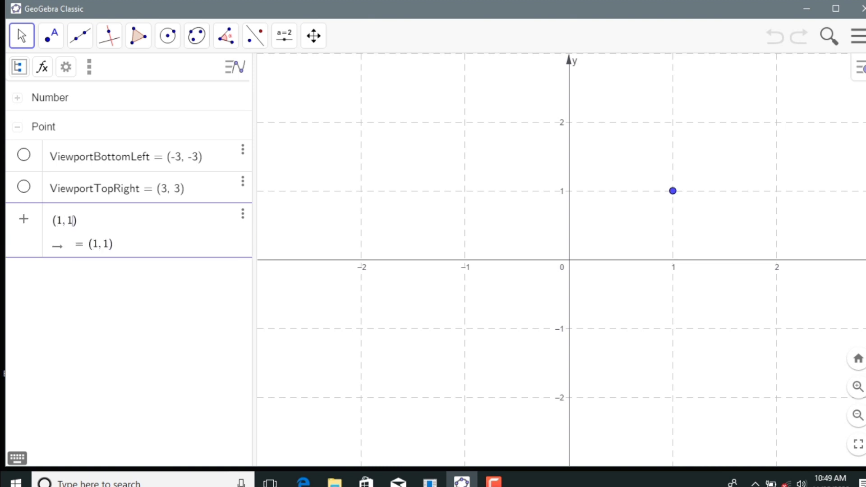
key("Return")
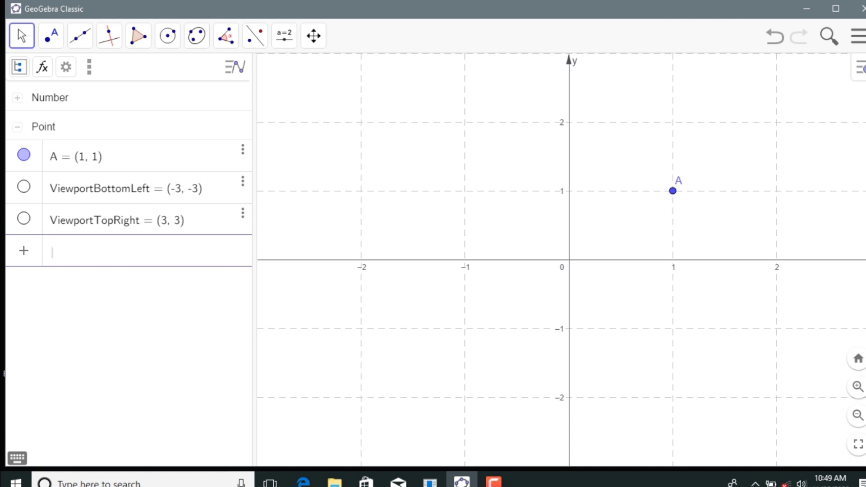
type("(")
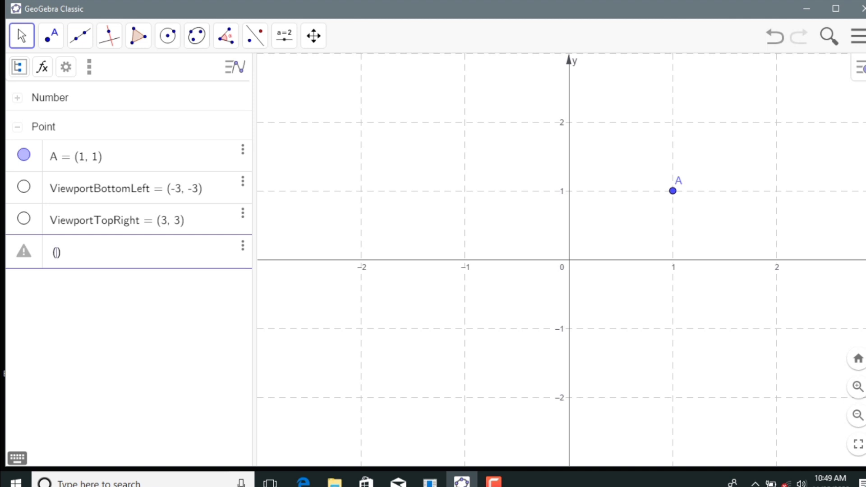
type("-1,1")
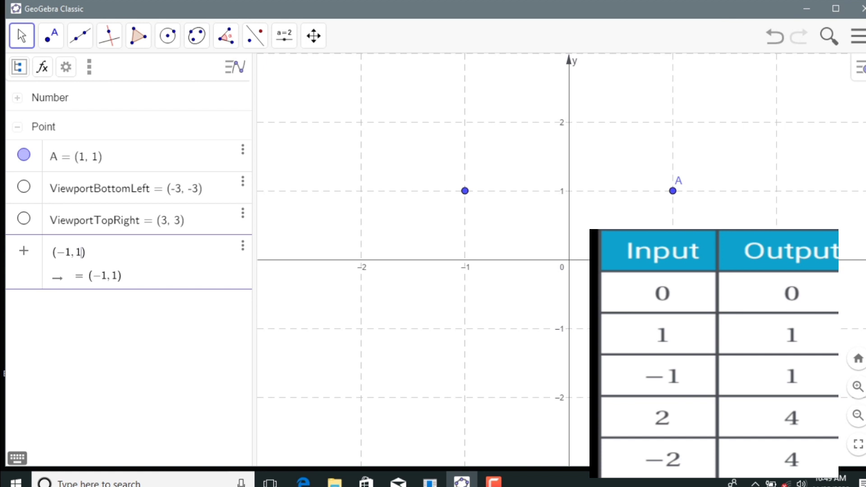
key("Return")
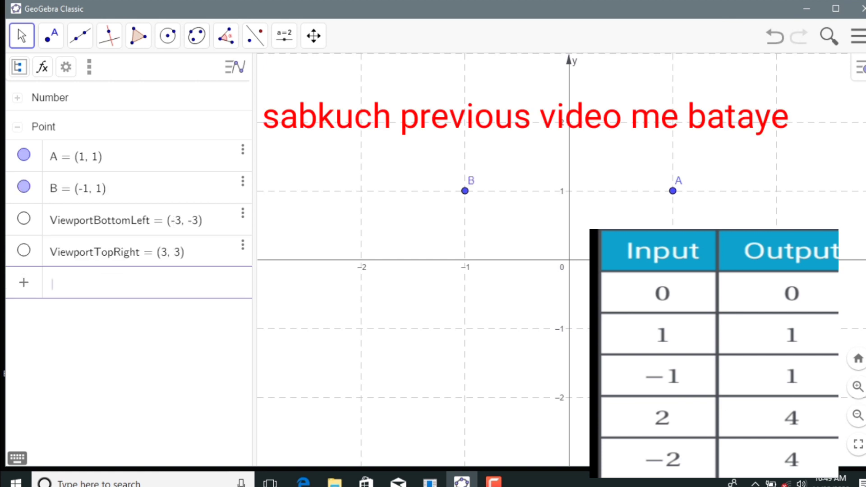
type("(")
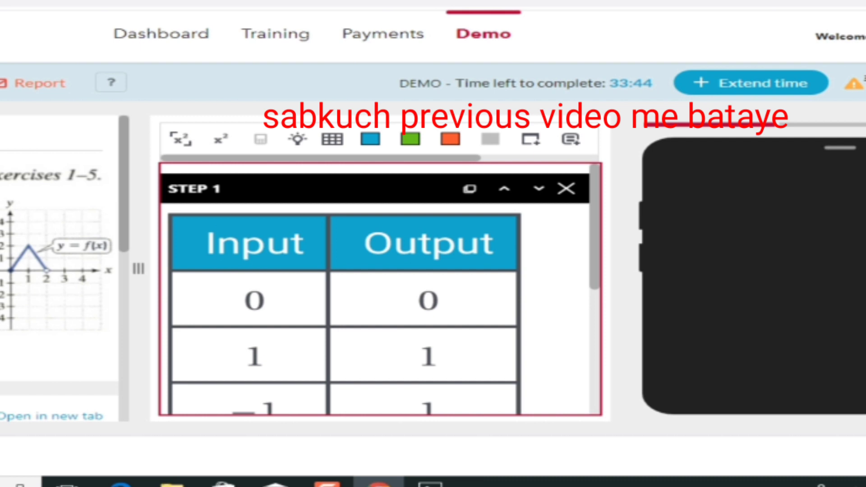
type("0,0")
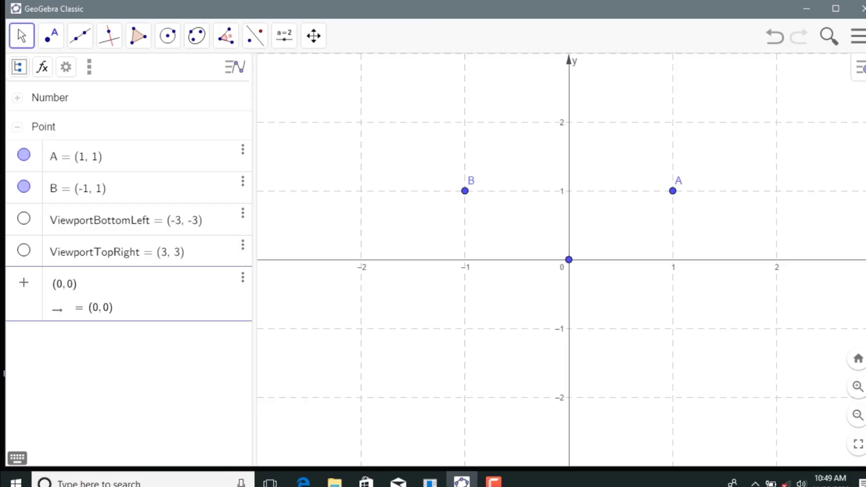
key("Return")
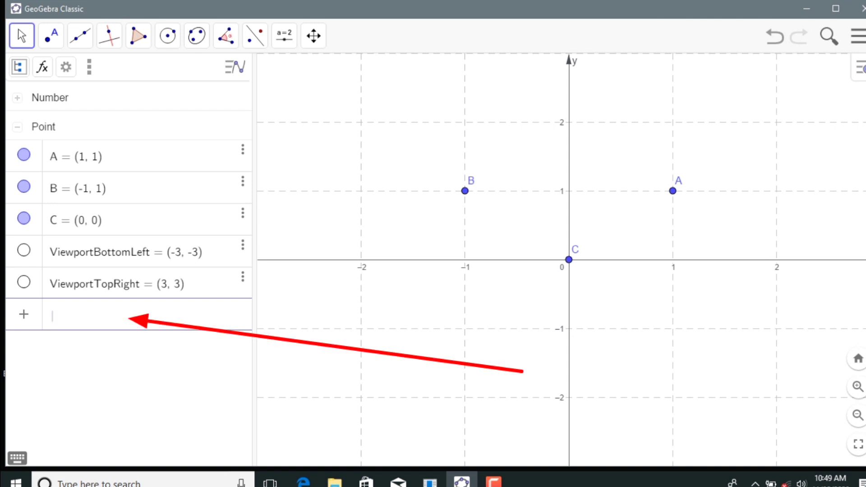
- Add the points (2, 4) and (-2, 4) to the graph
type("(")
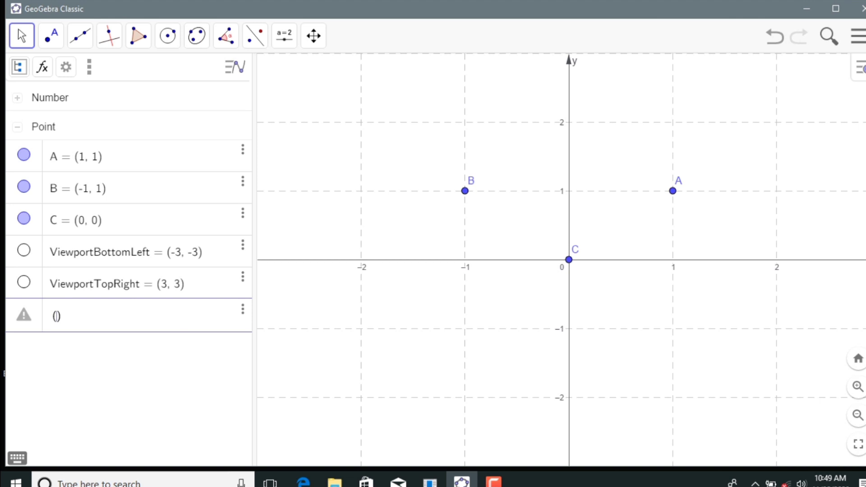
type("0,4")
key("Delete")
key("BackSpace")
type("2,4")
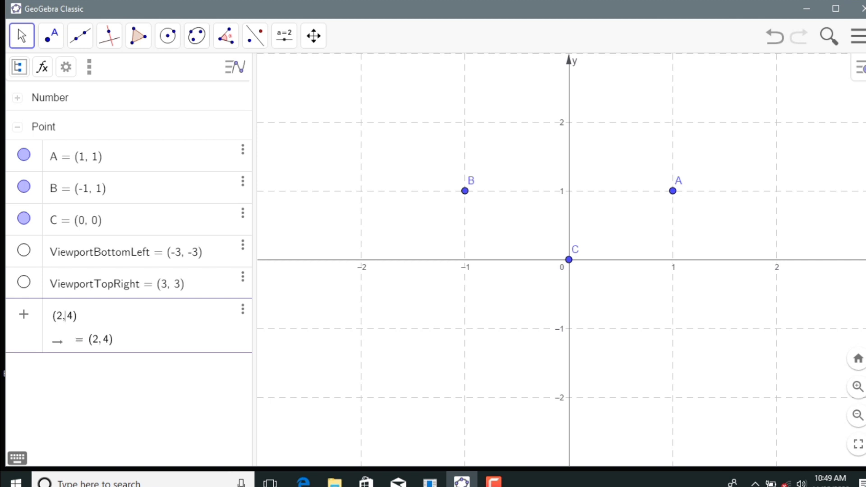
key("Return")
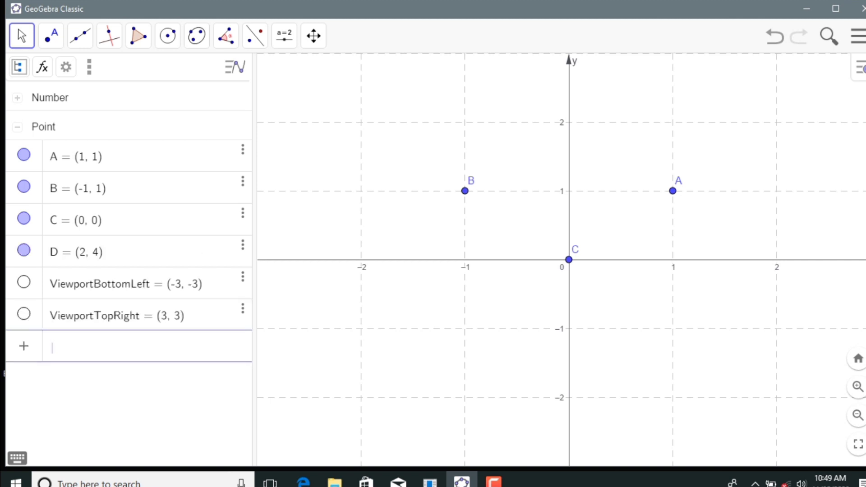
type("(")
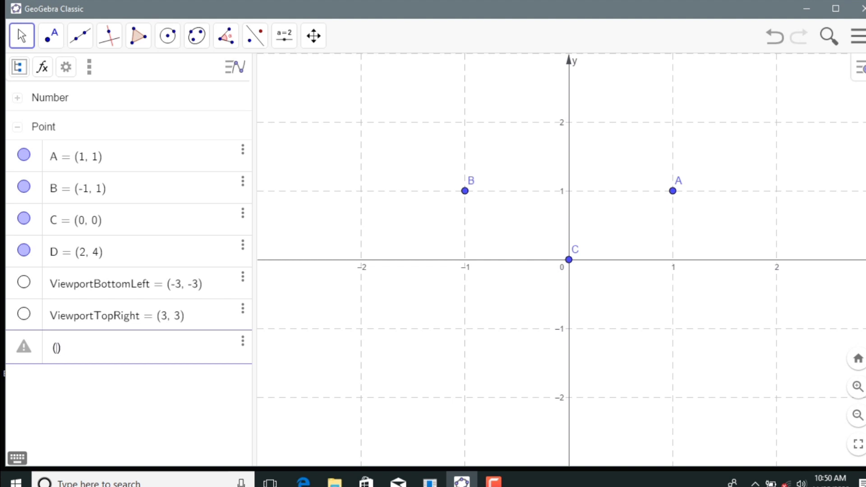
type("-2,4")
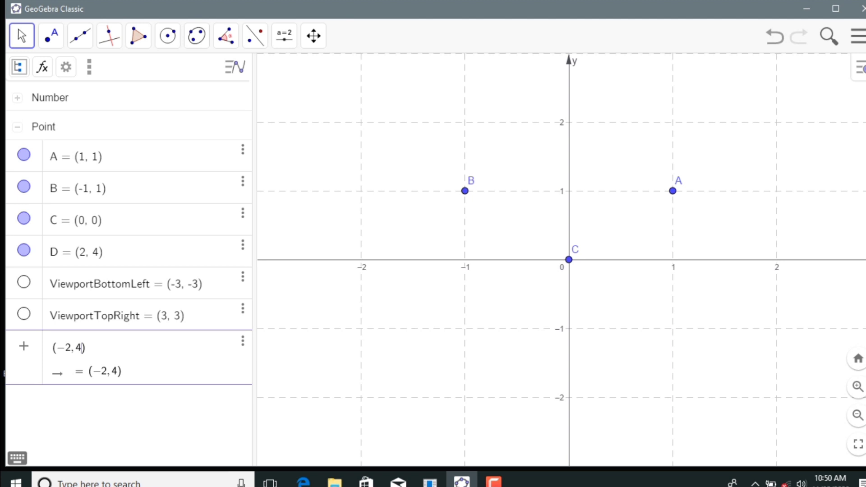
key("Return")
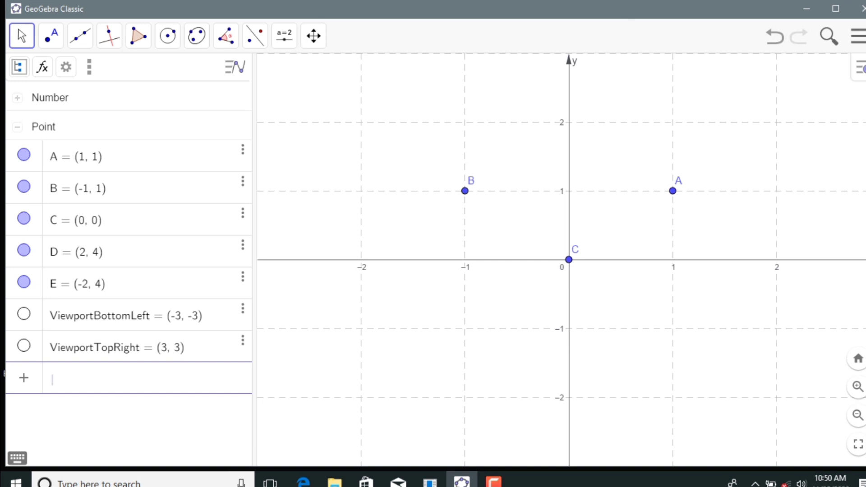
- Graph the parabola y = x^2 through the plotted points
left_click(126, 315)
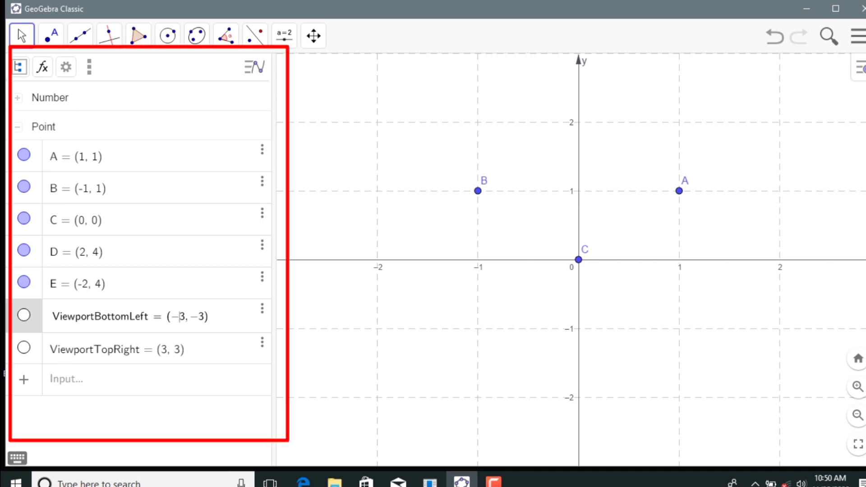
left_click(126, 380)
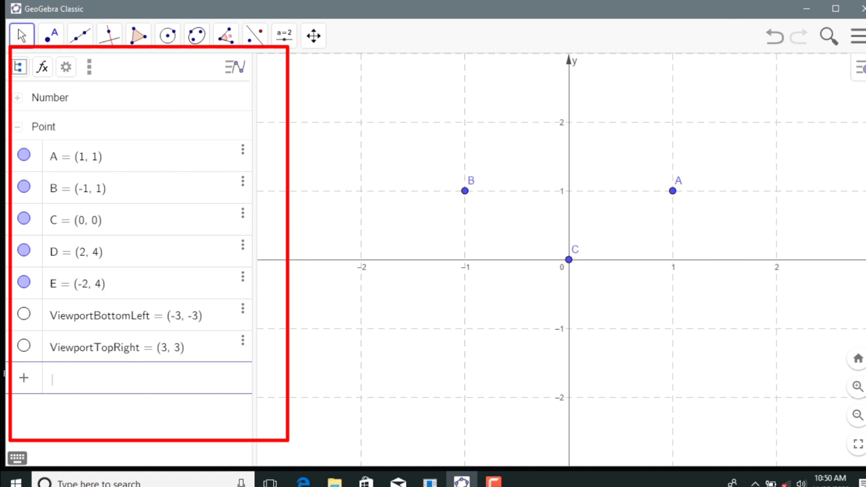
type("y=x")
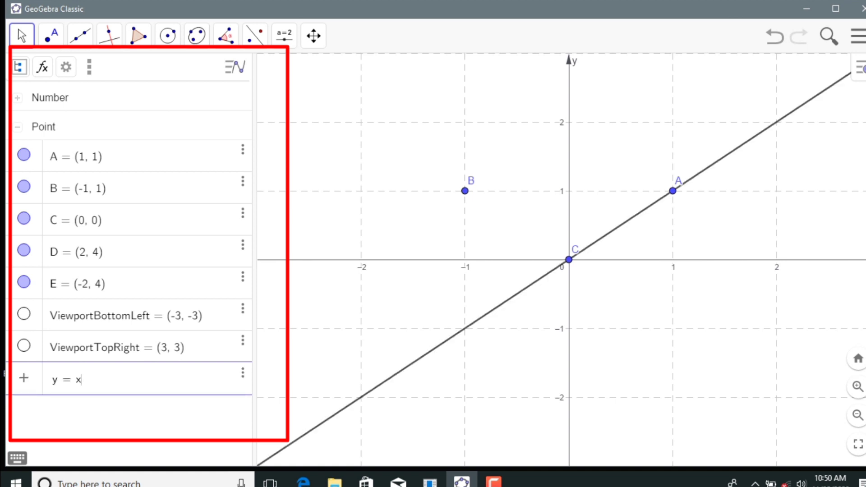
type("^2")
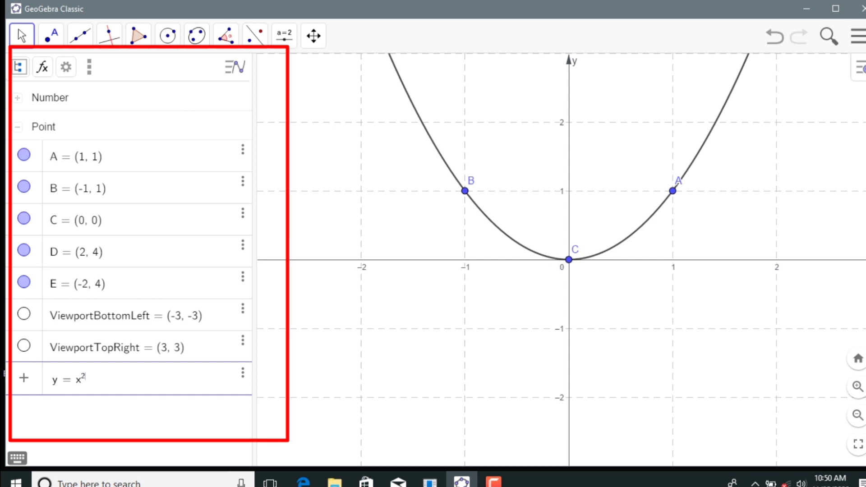
key("Return")
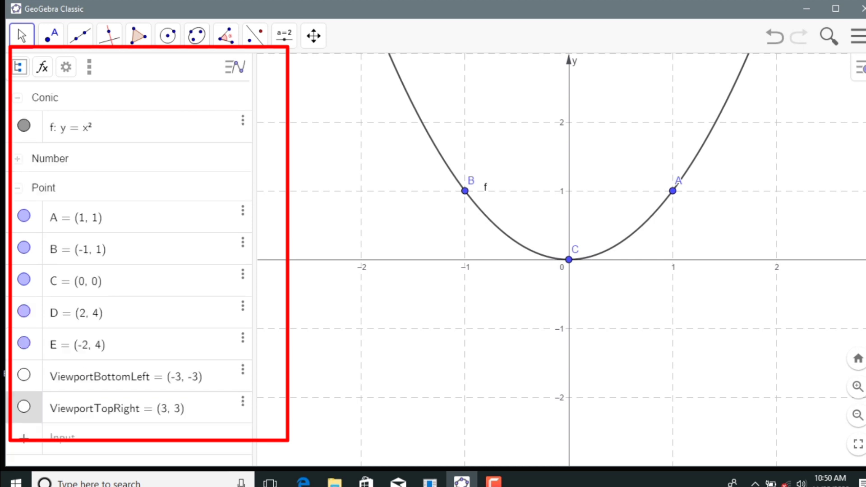
- Set the ViewportTopRight point to (4, 4) to enlarge the visible graph area
left_click(170, 409)
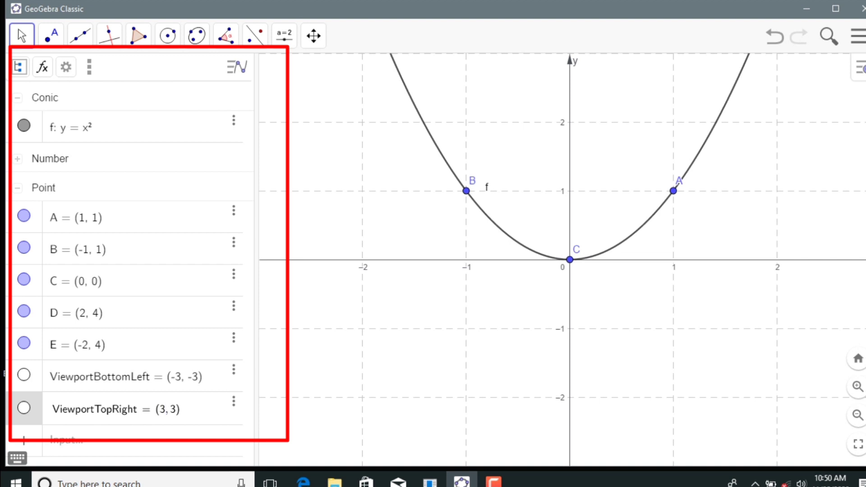
key("BackSpace")
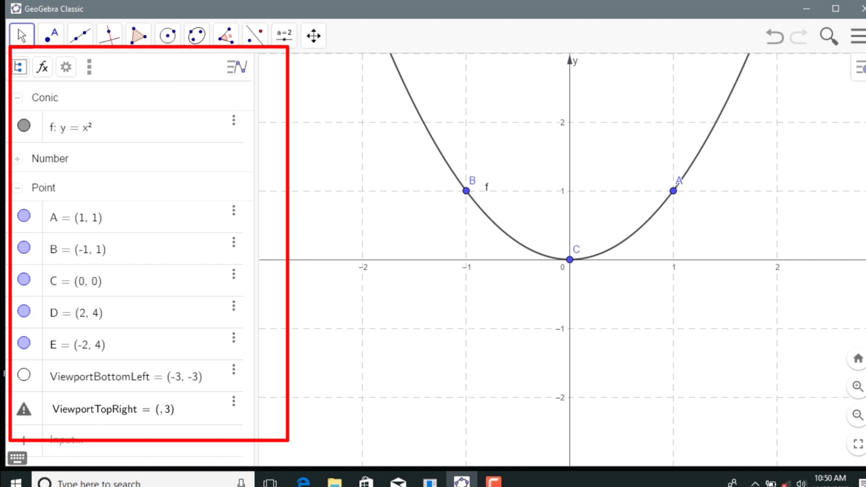
type("4")
key("BackSpace")
type("4")
key("Return")
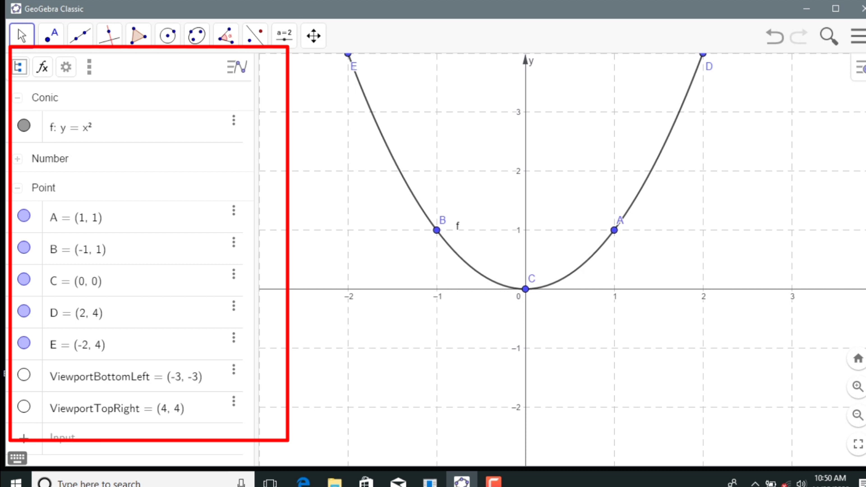
- Set the x-coordinate of the ViewportTopRight point to 5
left_click(166, 409)
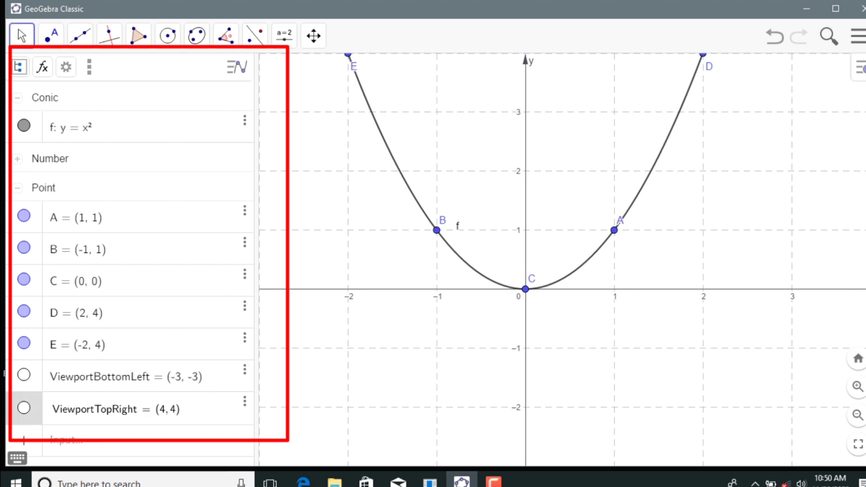
key("BackSpace")
type("5")
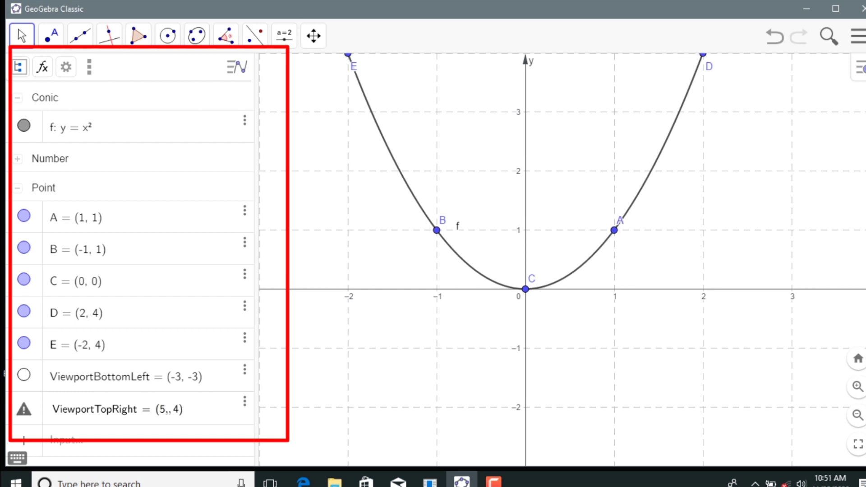
type(",")
key("BackSpace")
type("5")
key("Return")
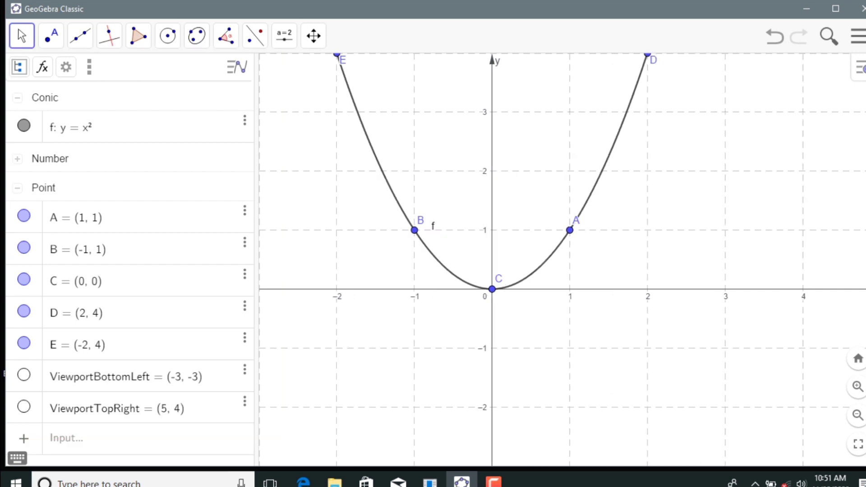
- Set the y-coordinate of the ViewportTopRight point to 5
left_click(180, 408)
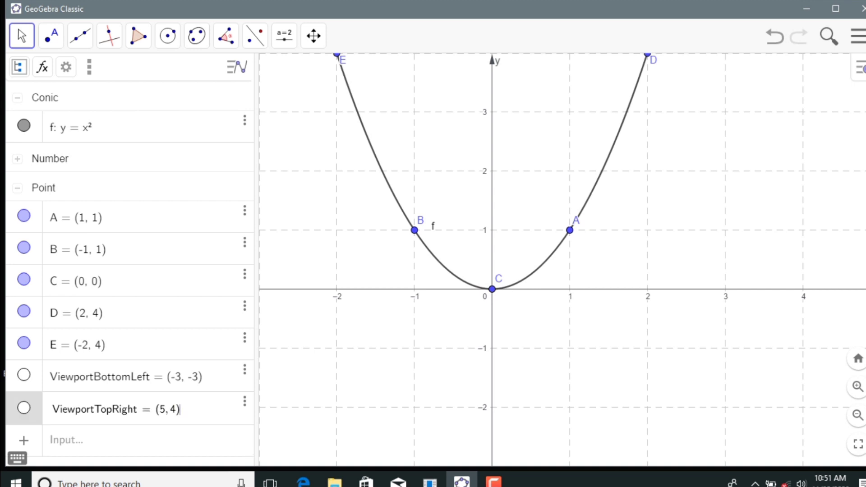
key("Left")
key("BackSpace")
type("5")
key("Return")
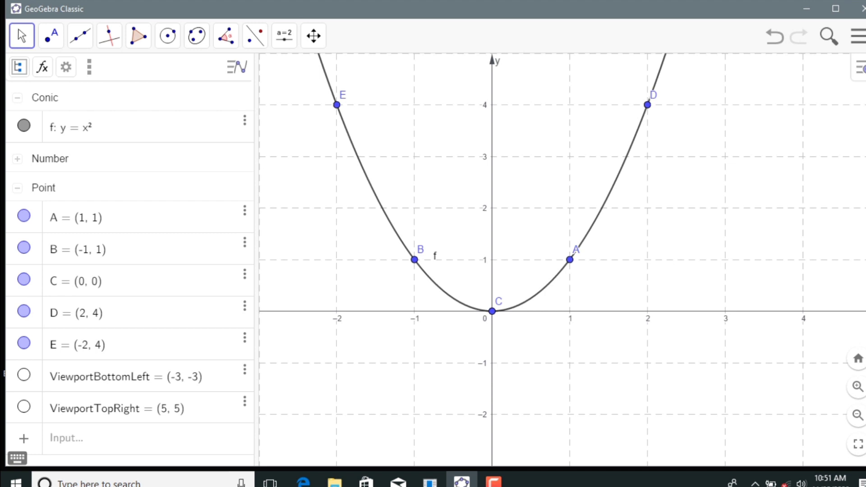
- Graph the reflected parabola y = -x^2 alongside the first curve
left_click(81, 439)
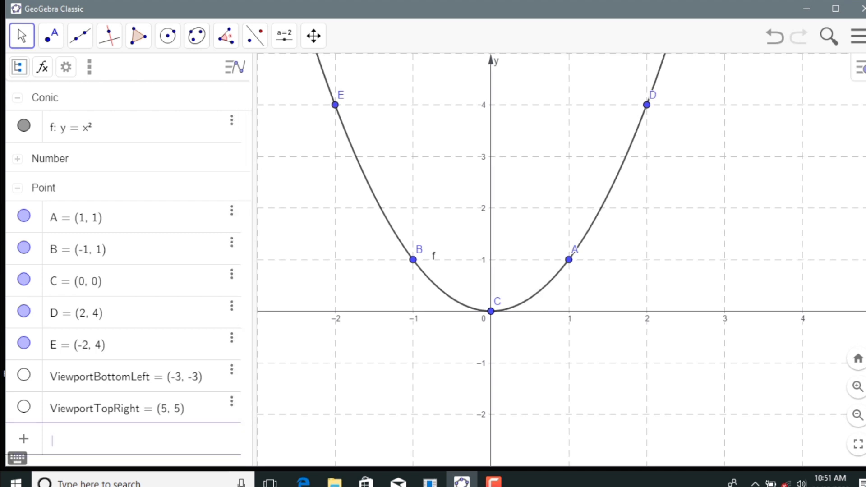
type("y=-x")
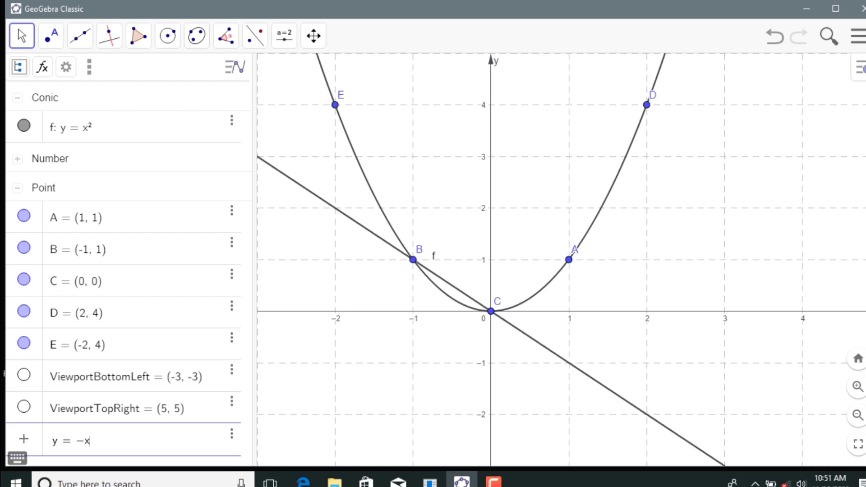
type("^2")
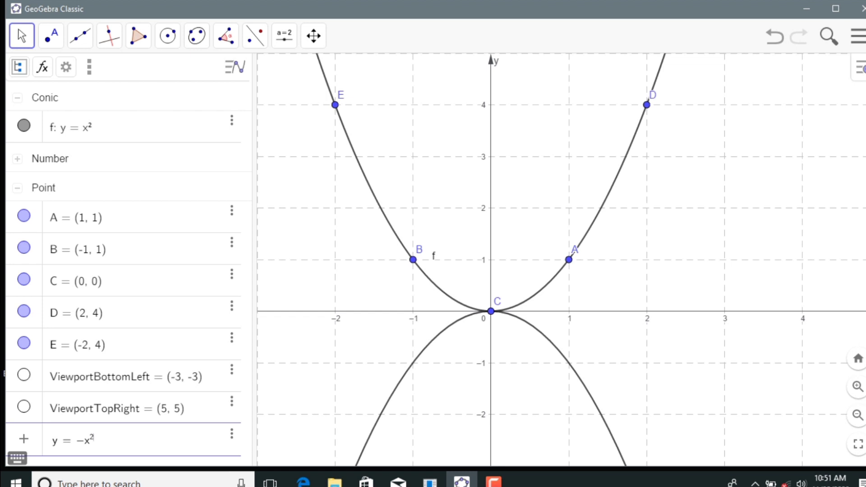
key("Return")
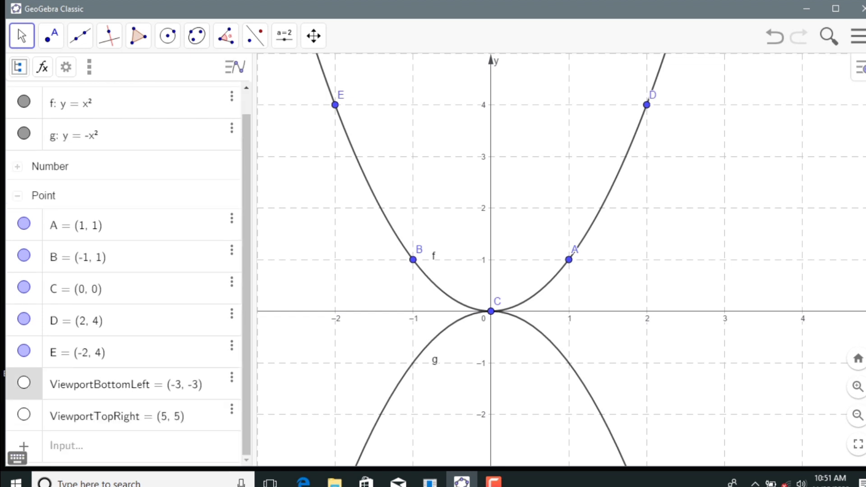
- Set the ViewportBottomLeft point to (-5, -5) to extend the visible graph area
left_click(180, 385)
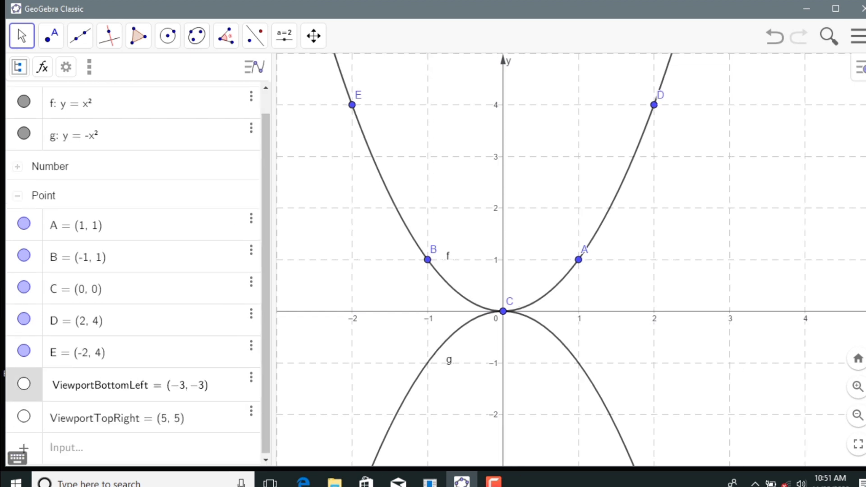
key("Right")
key("BackSpace")
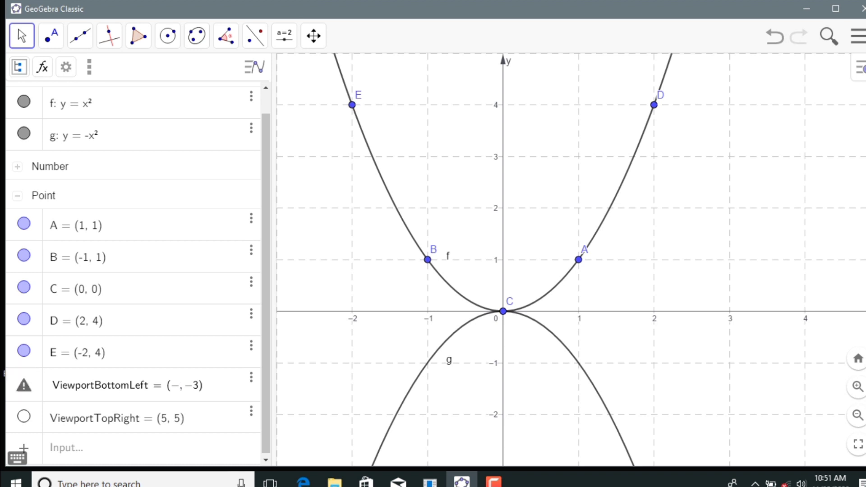
type("5")
key("Right")
key("Right")
key("Right")
key("BackSpace")
type("5")
key("Return")
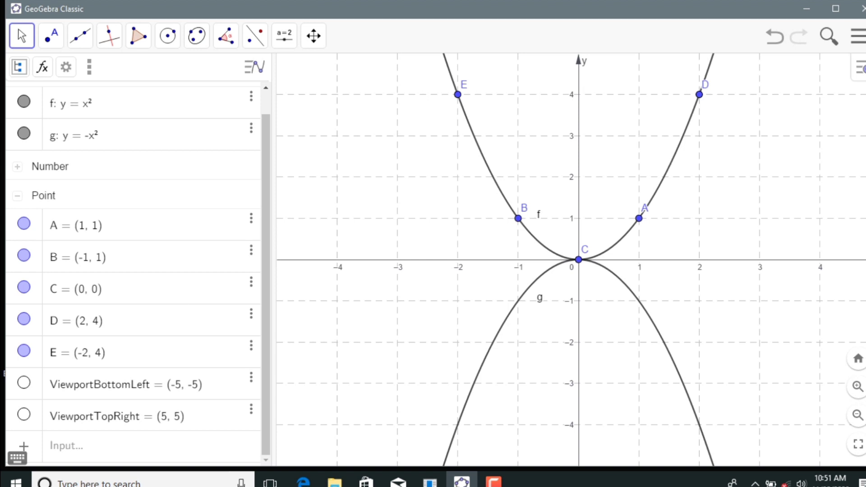
- Open the colour settings of the parabola y = -x²
left_click(519, 299)
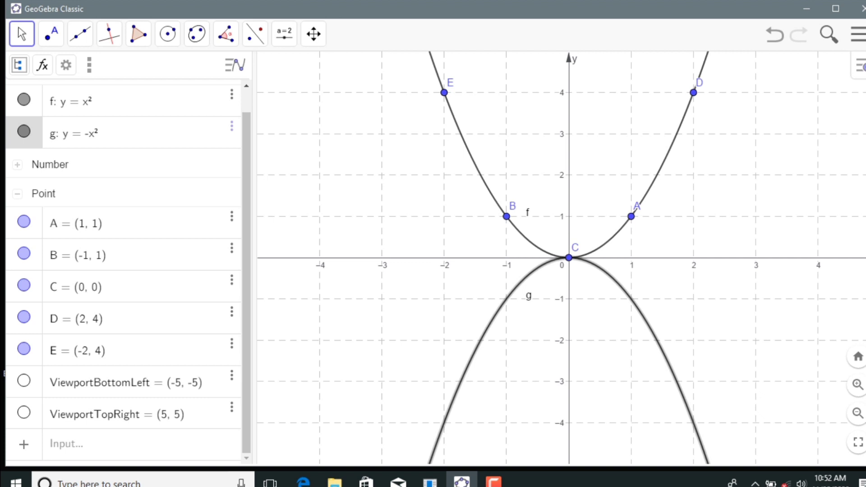
right_click(35, 132)
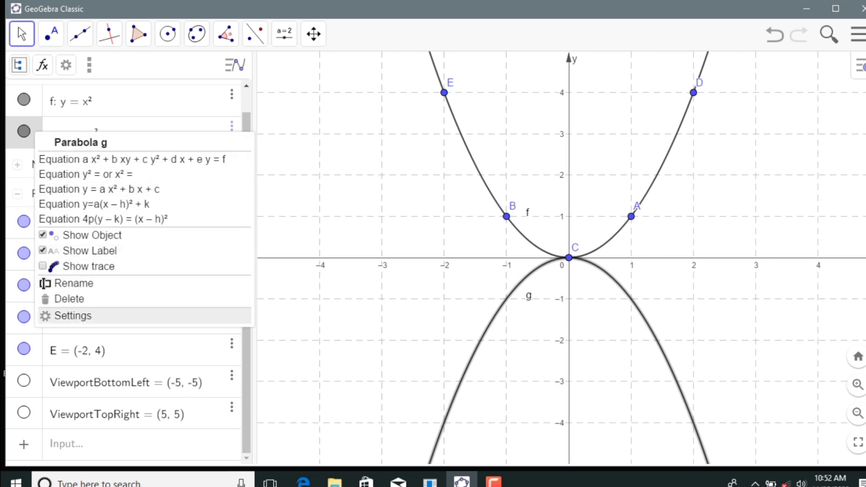
left_click(72, 316)
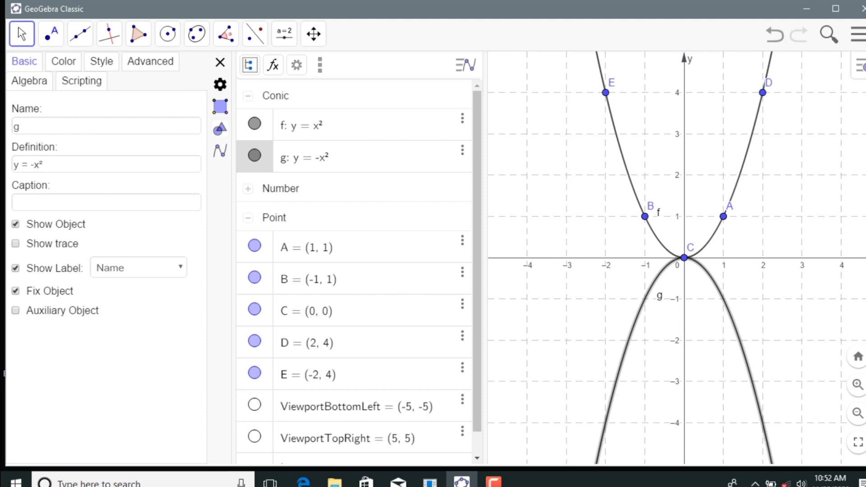
left_click(63, 61)
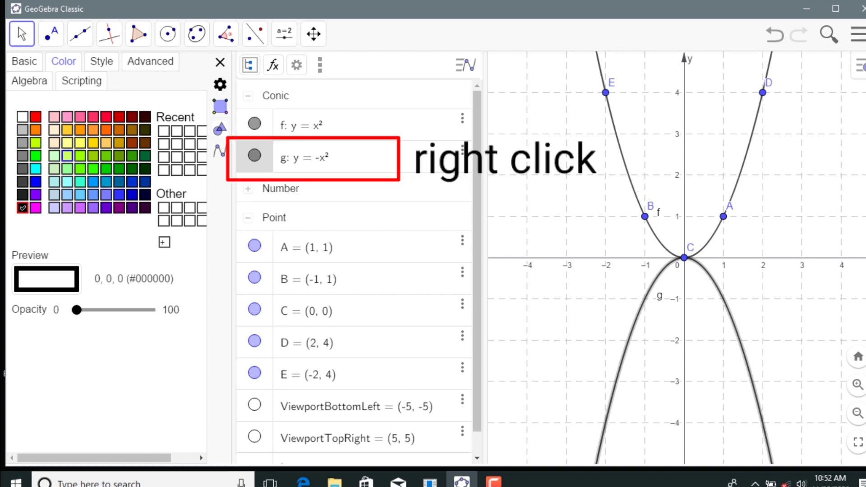
- Try red, orange and cyan as the colour of the parabola y = -x²
left_click(36, 117)
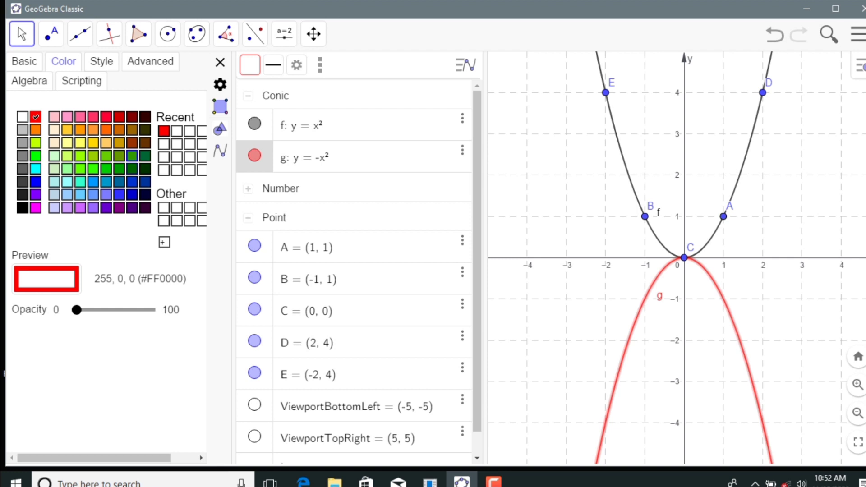
left_click(94, 130)
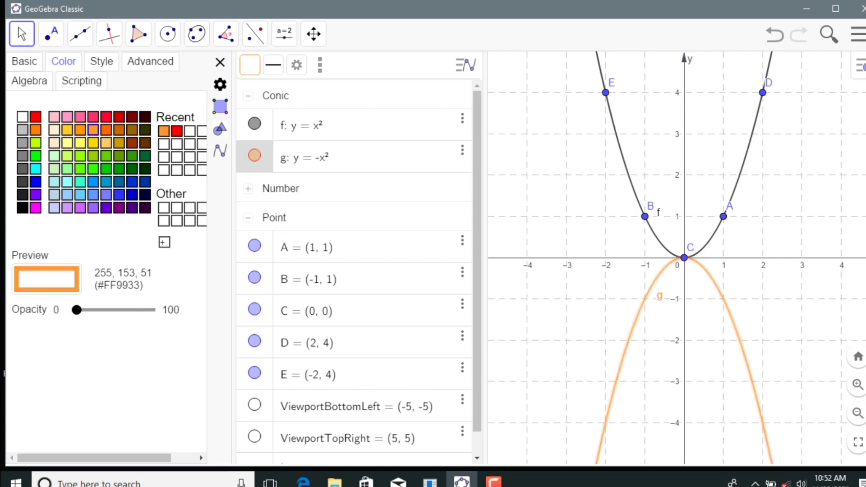
left_click(35, 168)
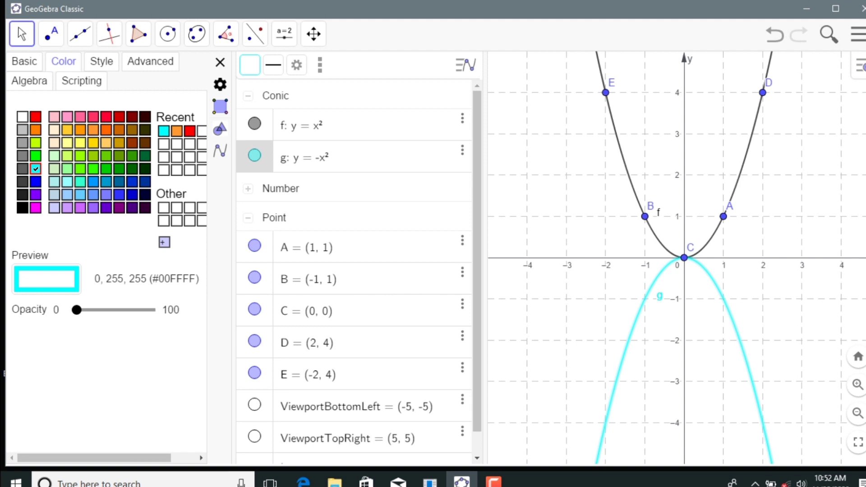
- Apply a custom RGB colour of 13, 162, 204 to the parabola y = -x²
left_click(164, 243)
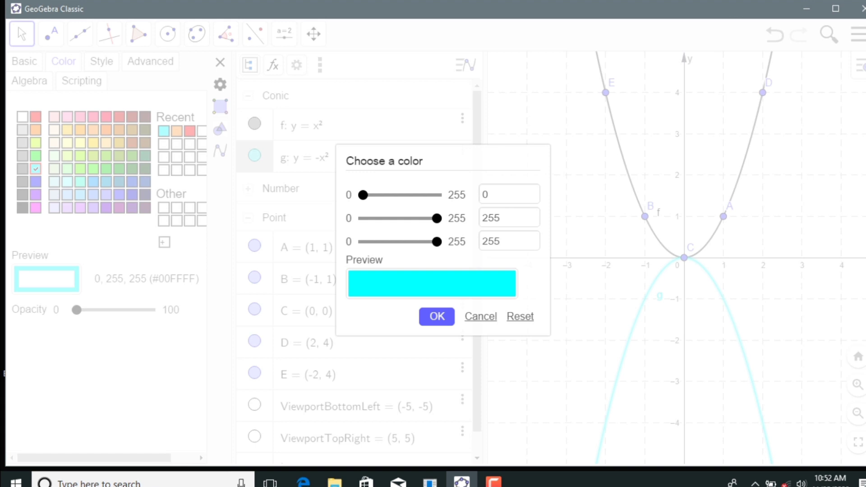
left_click(502, 194)
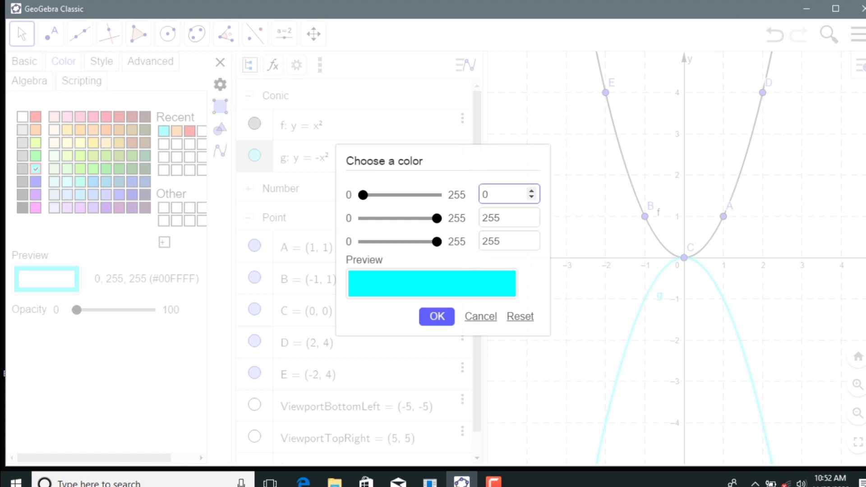
key("BackSpace")
type("13")
key("Tab")
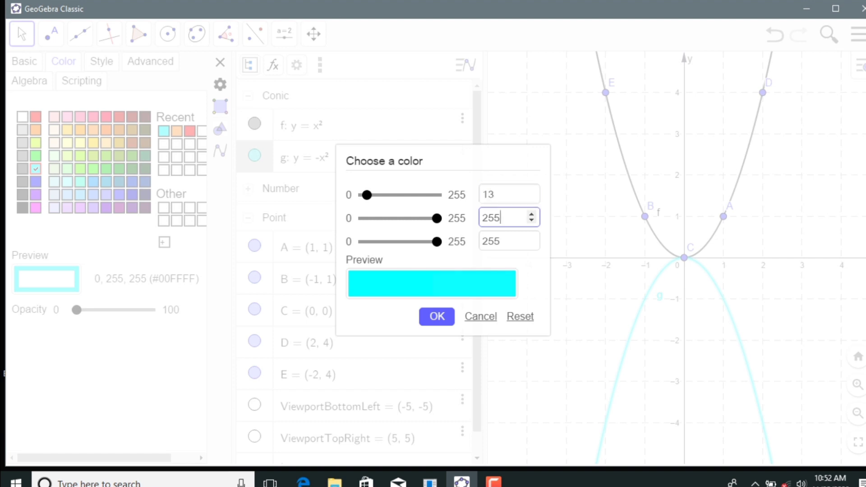
key("BackSpace")
key("BackSpace")
key("BackSpace")
type("162")
key("Tab")
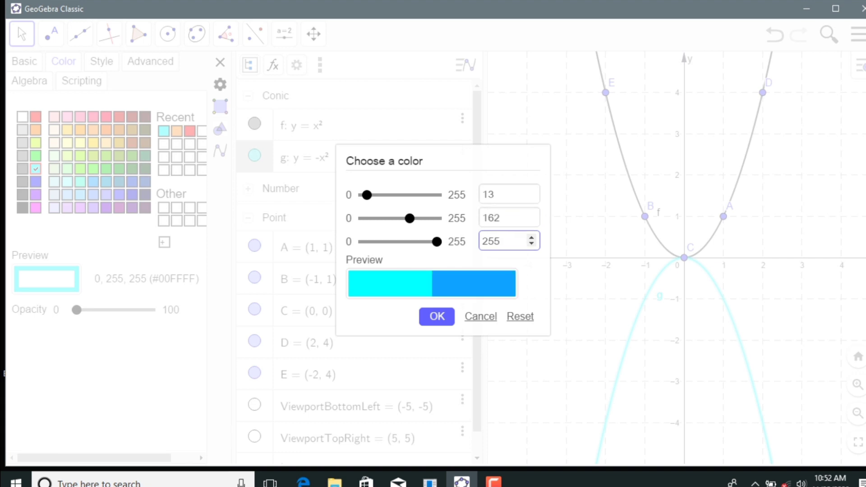
key("BackSpace")
key("BackSpace")
type("04")
key("Tab")
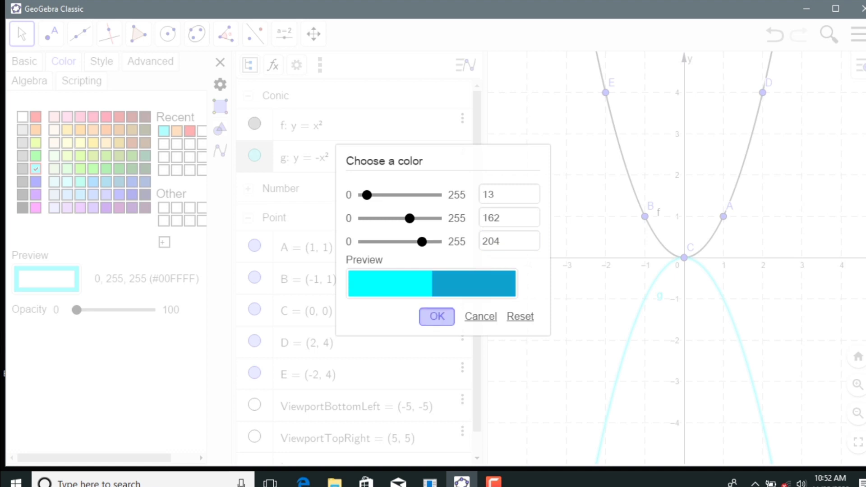
key("Return")
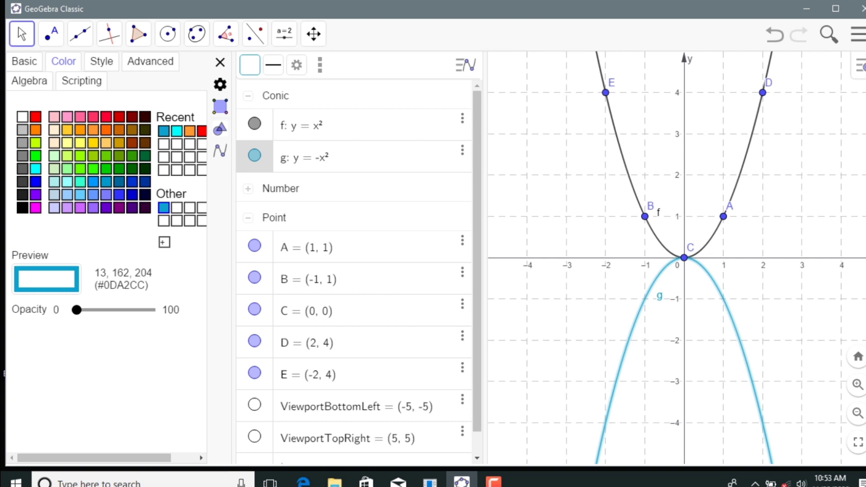
left_click(164, 208)
- Try the long-dashed, dotted and dash-dotted line styles on the parabola y = -x²
left_click(102, 61)
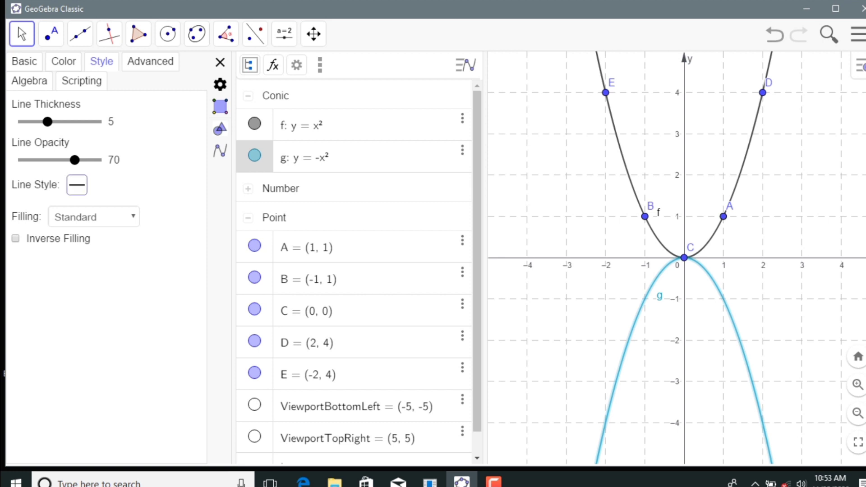
left_click(77, 185)
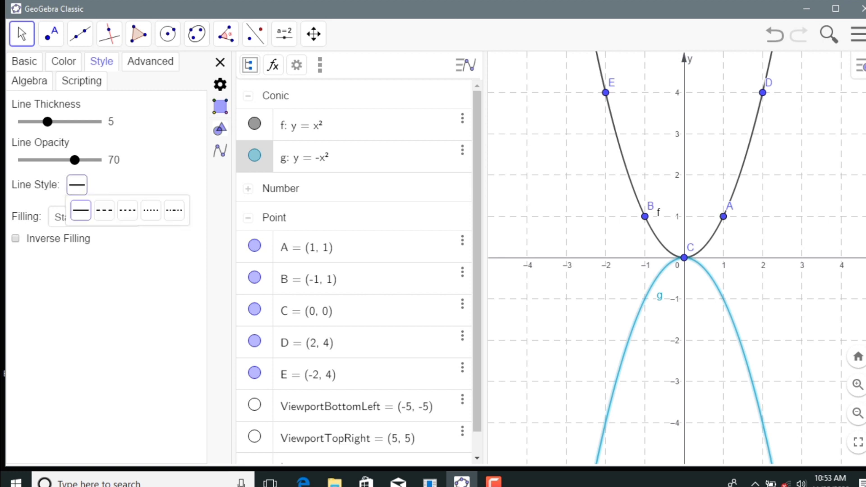
left_click(104, 210)
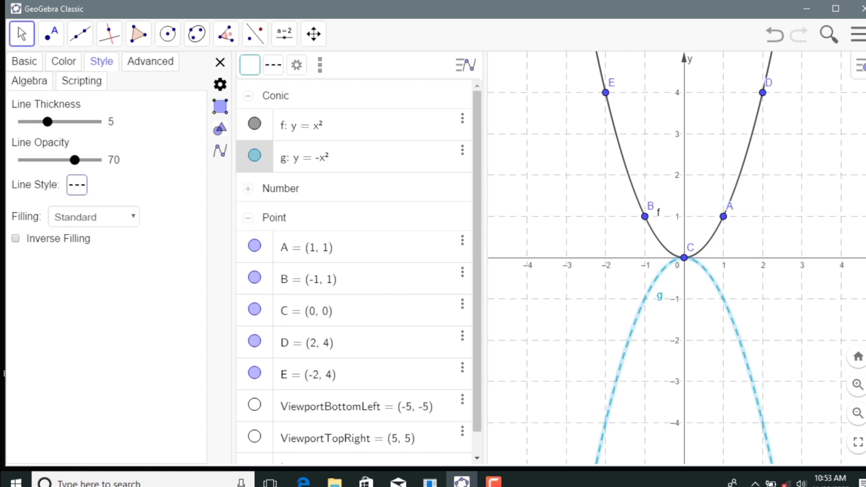
left_click(76, 185)
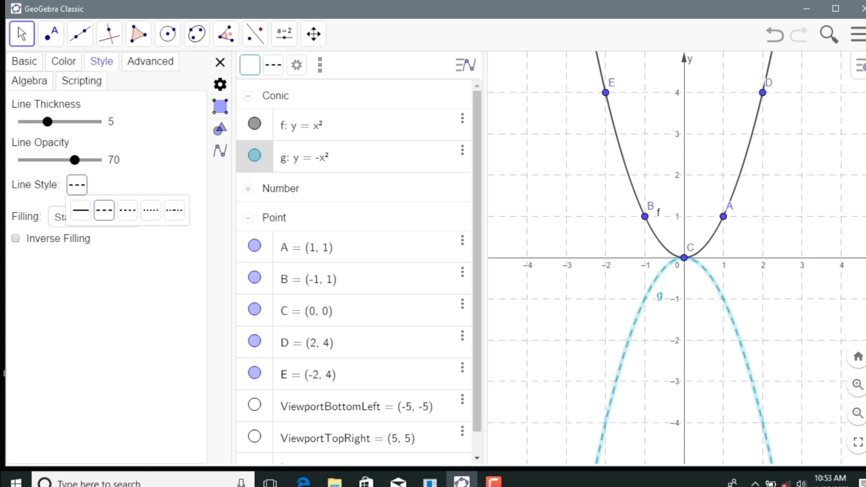
left_click(151, 210)
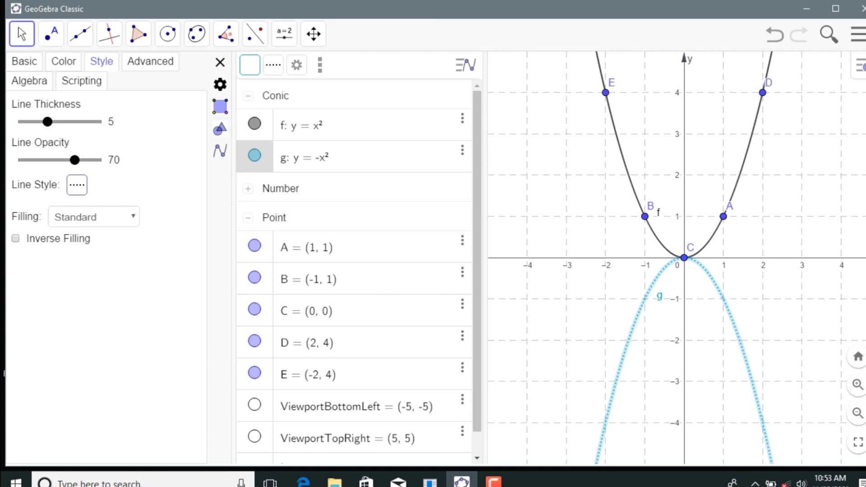
left_click(77, 185)
left_click(174, 211)
- Give the parabola y = -x² a short-dashed line style and a line thickness of 7
left_click(77, 185)
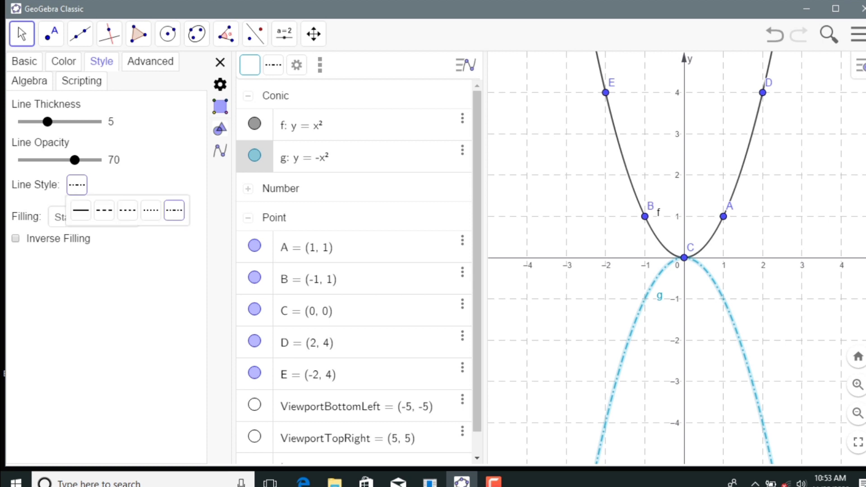
left_click(127, 210)
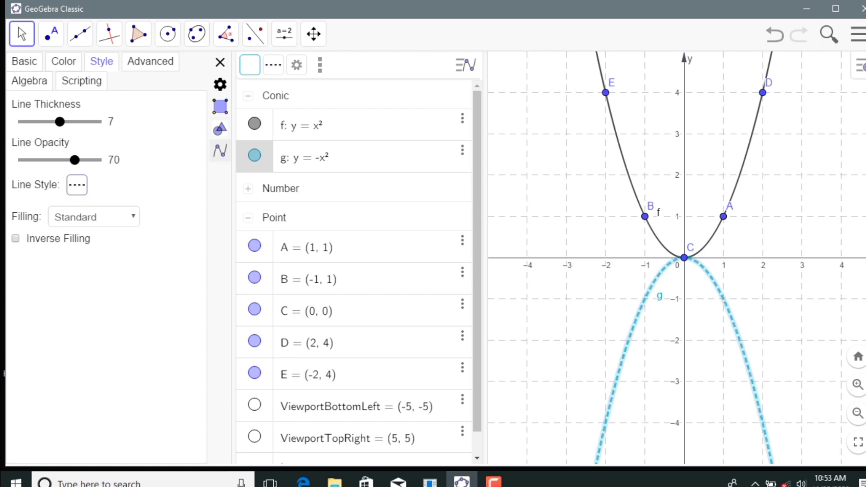
key("Escape")
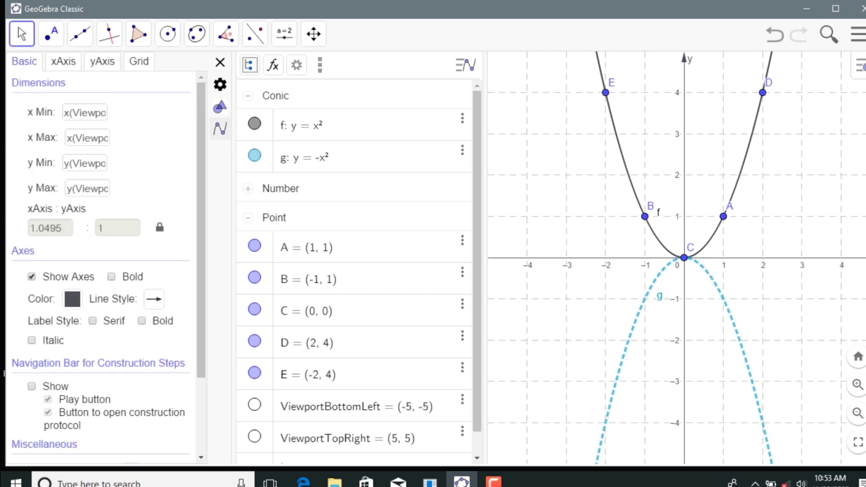
- Toggle the coordinate axes off and back on several times in the graphics view settings
left_click(32, 277)
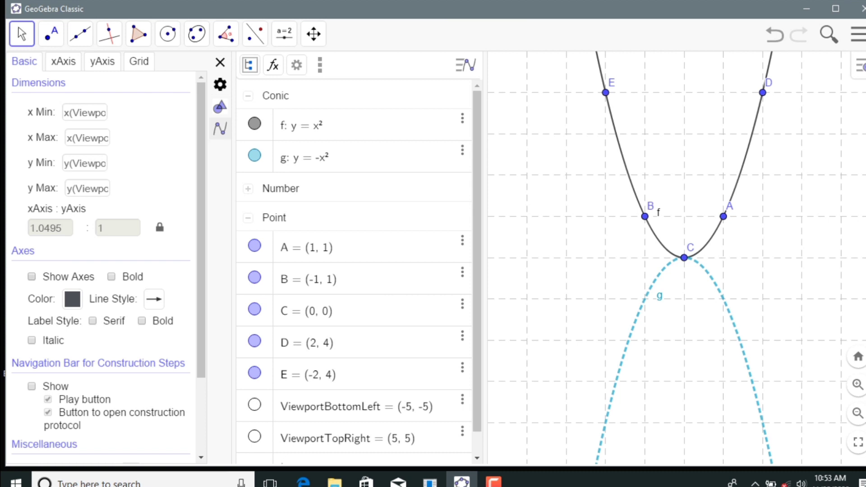
left_click(31, 277)
left_click(32, 277)
left_click(31, 277)
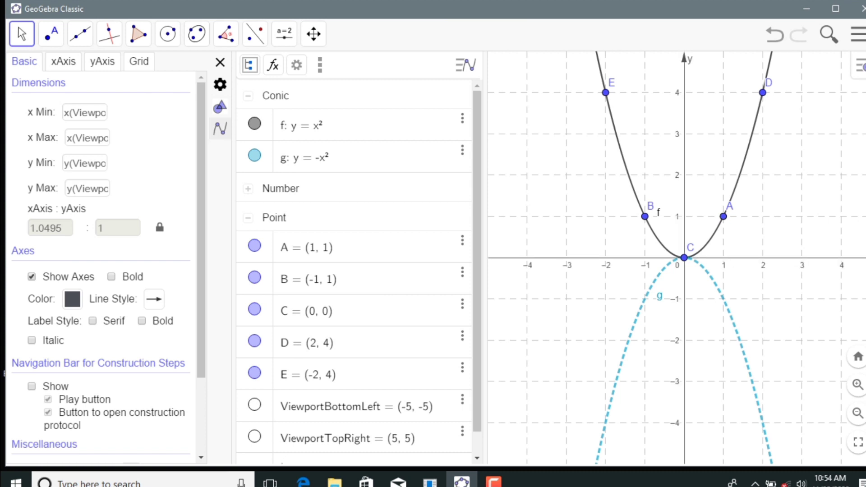
left_click(32, 277)
left_click(32, 277)
- Toggle the graph's grid off and on, ending with it off, and switch off the x-axis display
left_click(139, 61)
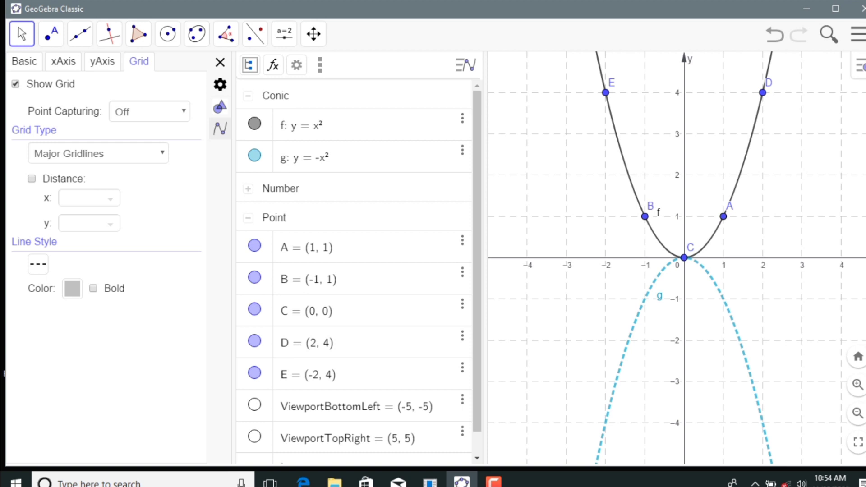
left_click(15, 84)
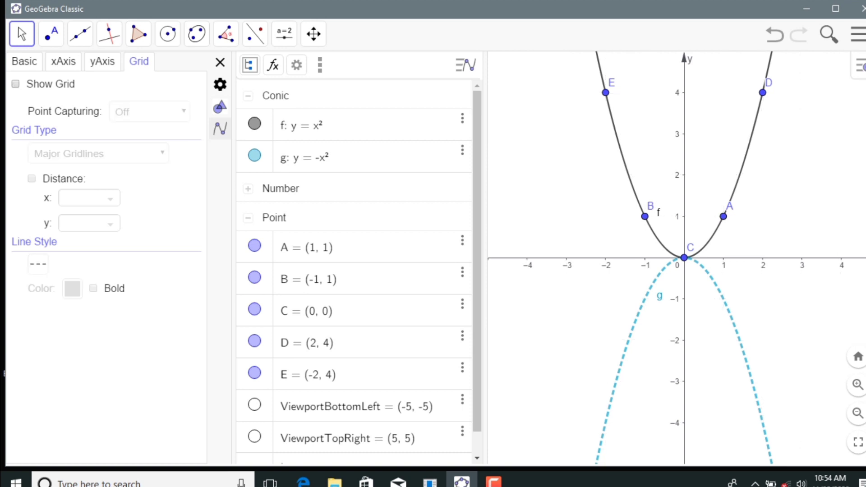
left_click(16, 84)
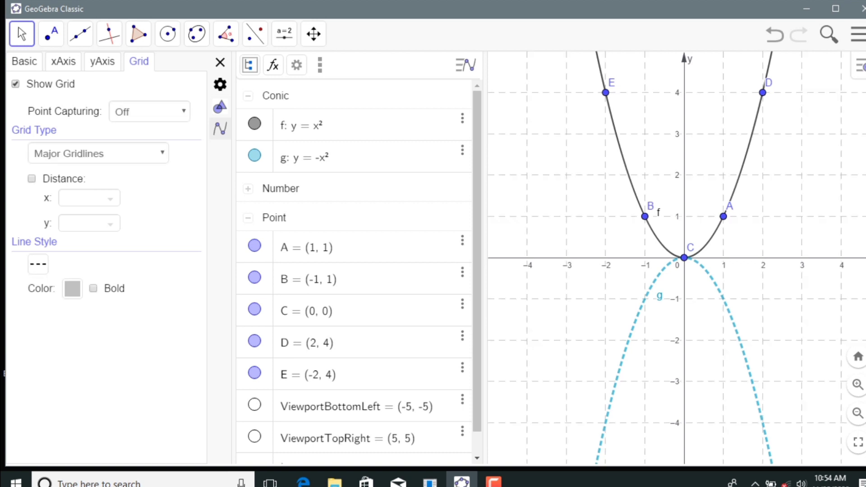
left_click(16, 84)
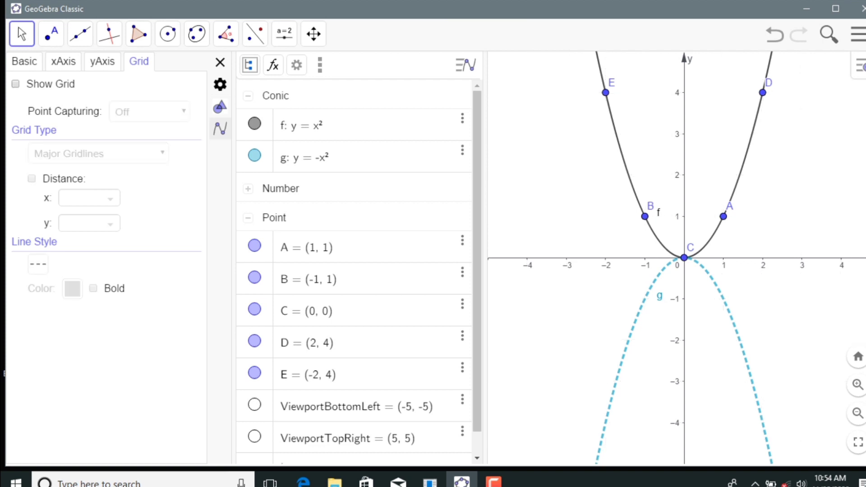
left_click(63, 61)
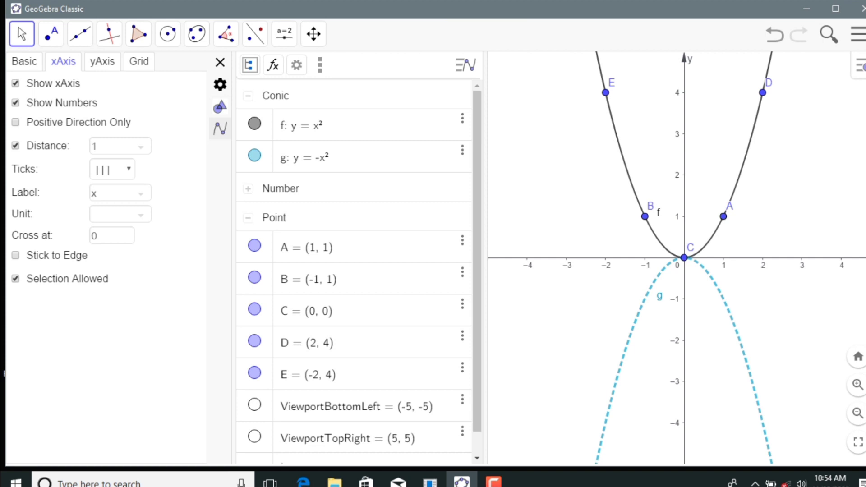
left_click(16, 83)
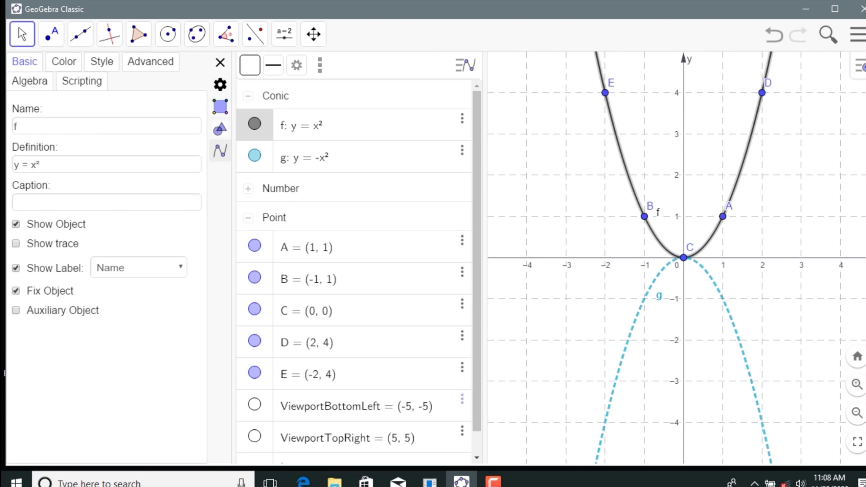
- Hide and show the parabola y = x² with its object visibility option
left_click(16, 224)
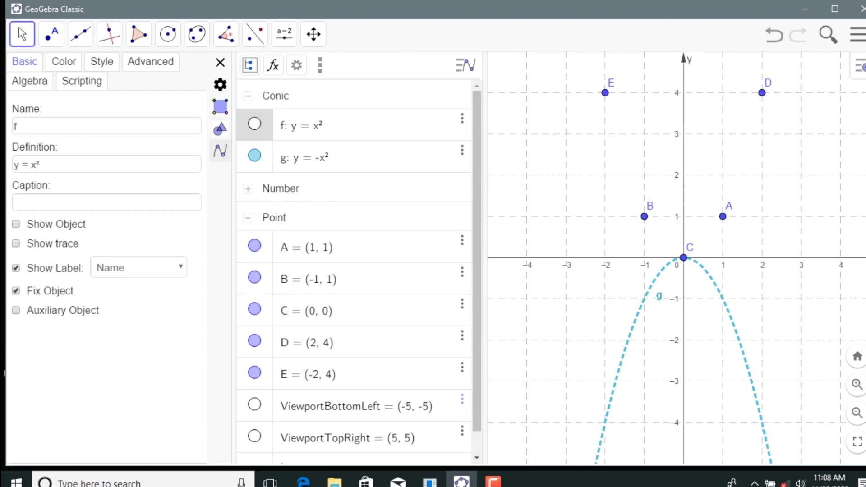
left_click(16, 224)
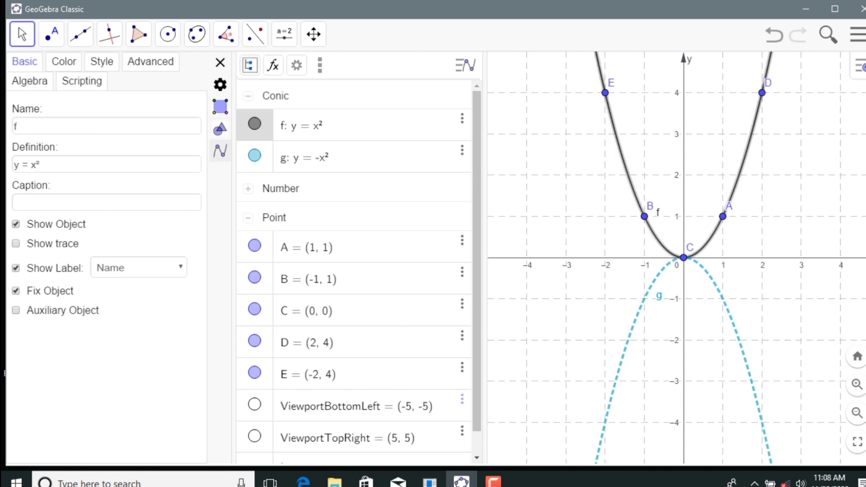
left_click(16, 224)
left_click(16, 224)
- Toggle the name label of the parabola y = x² off and on repeatedly
left_click(15, 268)
left_click(16, 268)
left_click(16, 268)
left_click(16, 268)
left_click(16, 268)
left_click(16, 268)
- Set the line style of the parabola y = -x² to solid
left_click(305, 158)
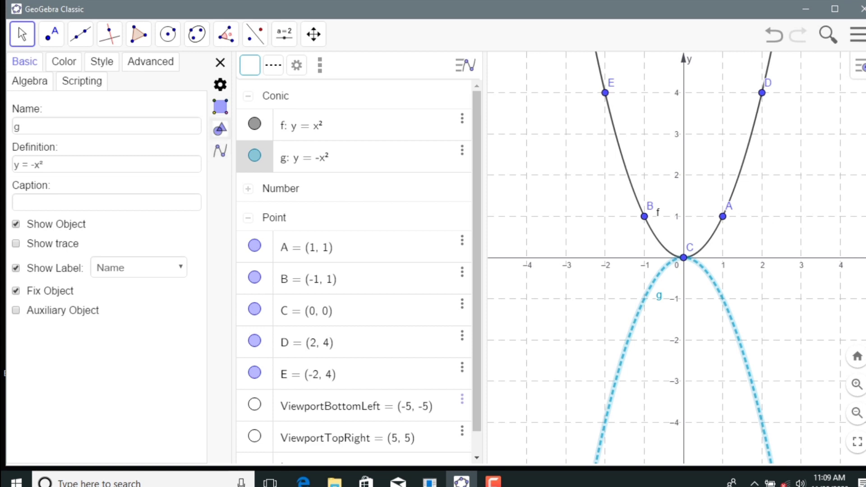
left_click(102, 62)
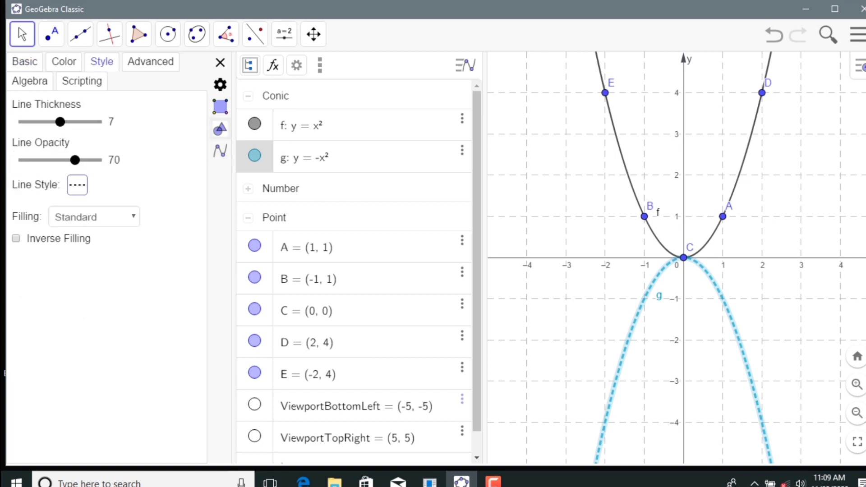
left_click(77, 185)
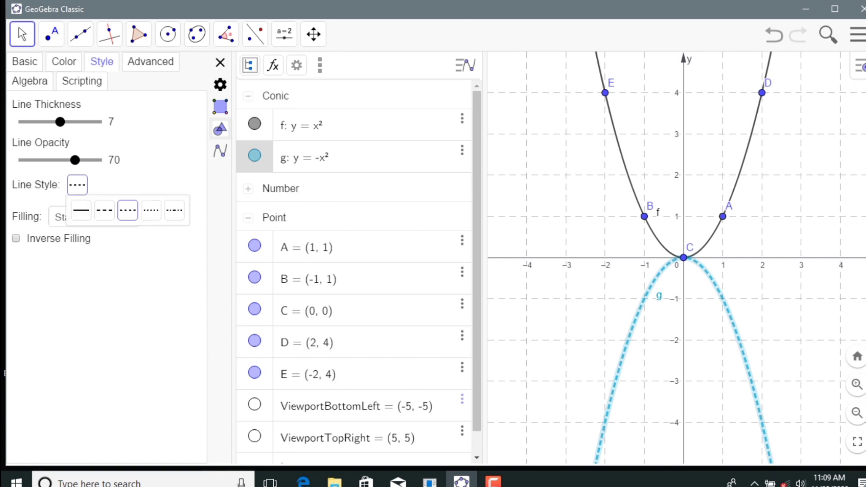
left_click(81, 211)
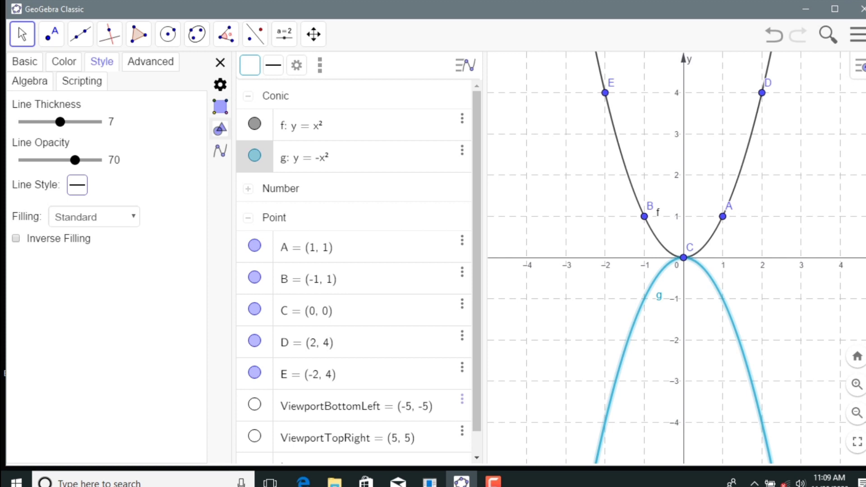
- Plot the parabola y = -1 - x² as a new algebra entry
scroll(354, 270, "down", 1)
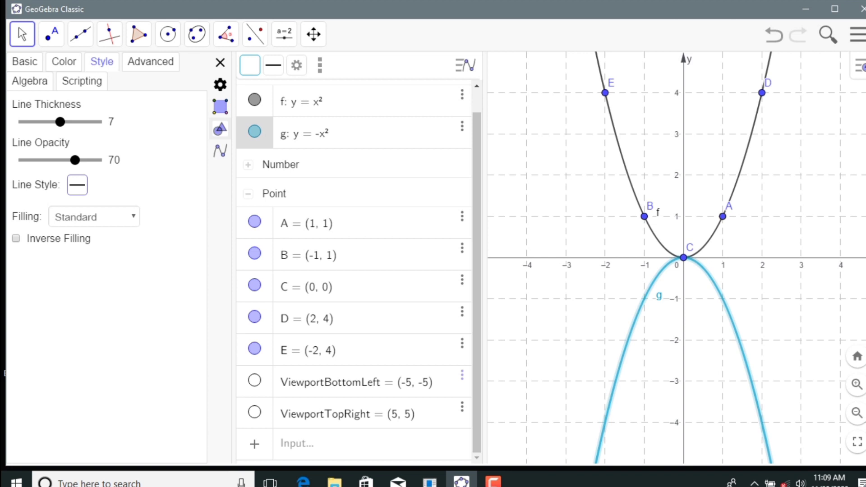
left_click(315, 444)
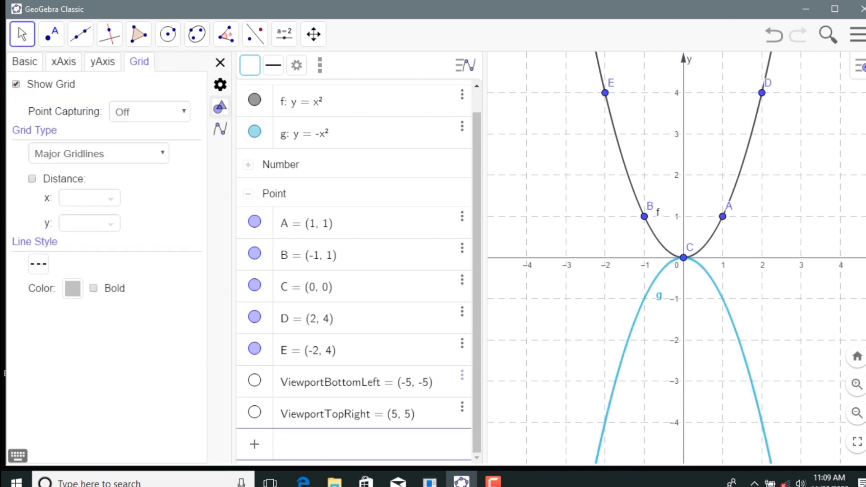
type("y")
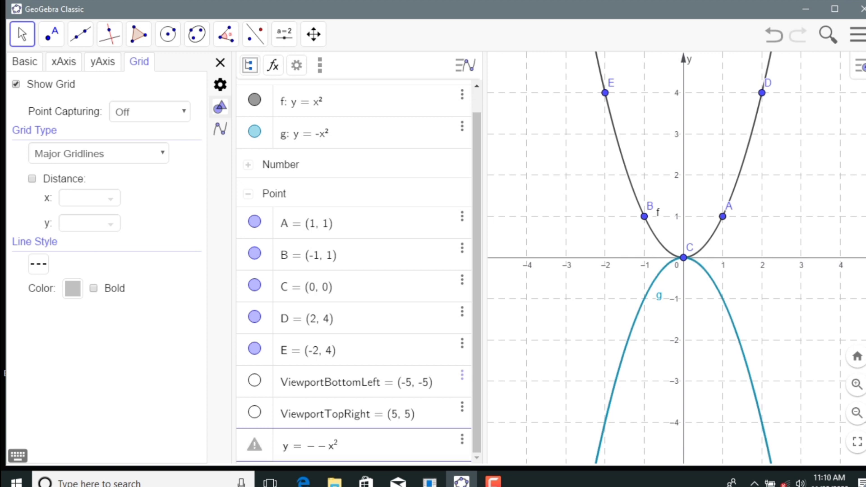
type("1 − x²")
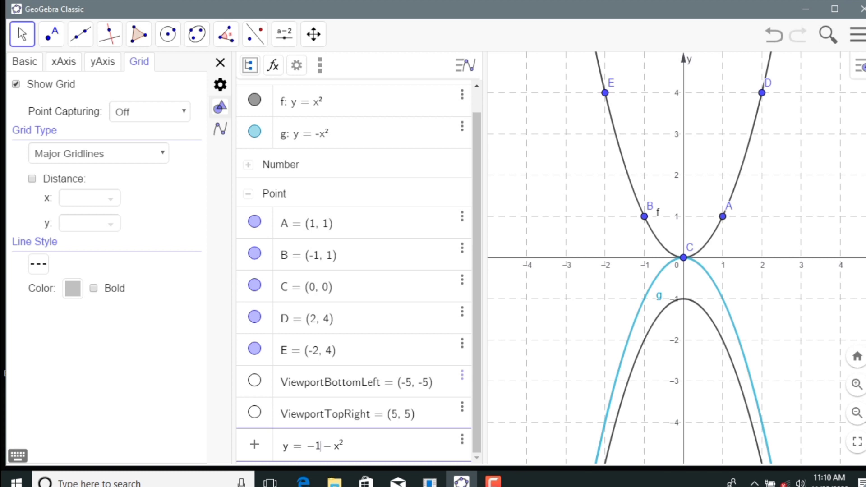
key("Return")
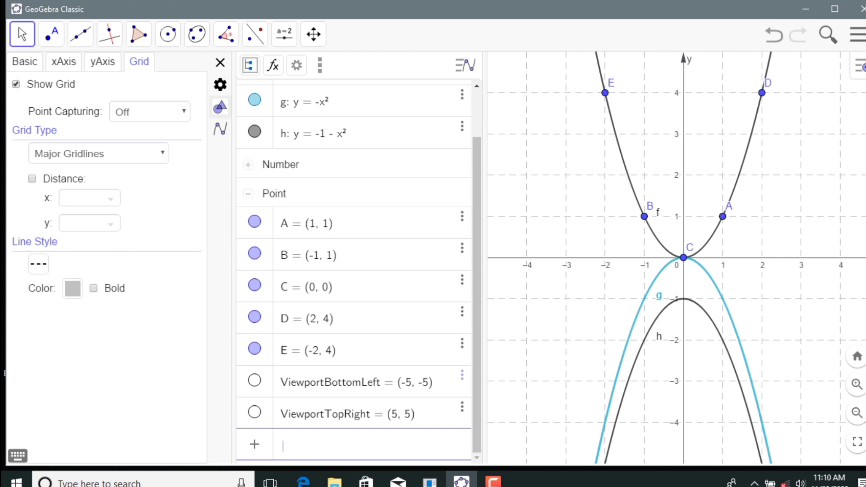
- Enter the equation y = -3 and extend it to y = -3 - x²
type("y =")
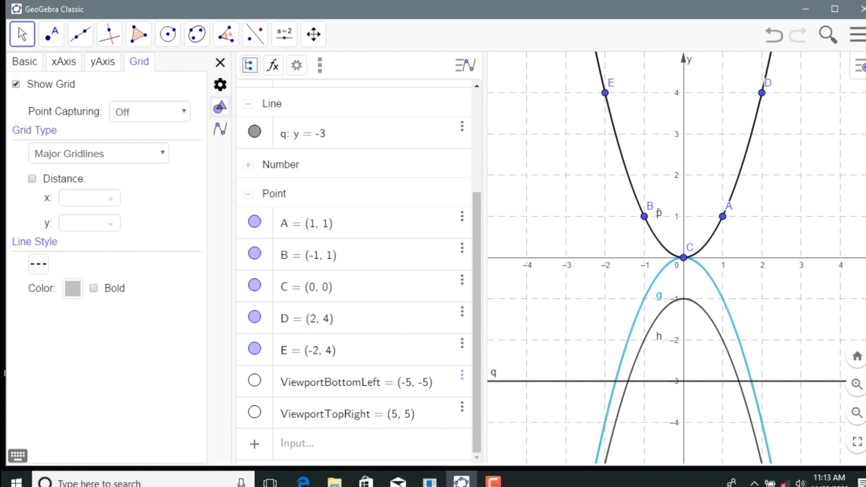
left_click(303, 134)
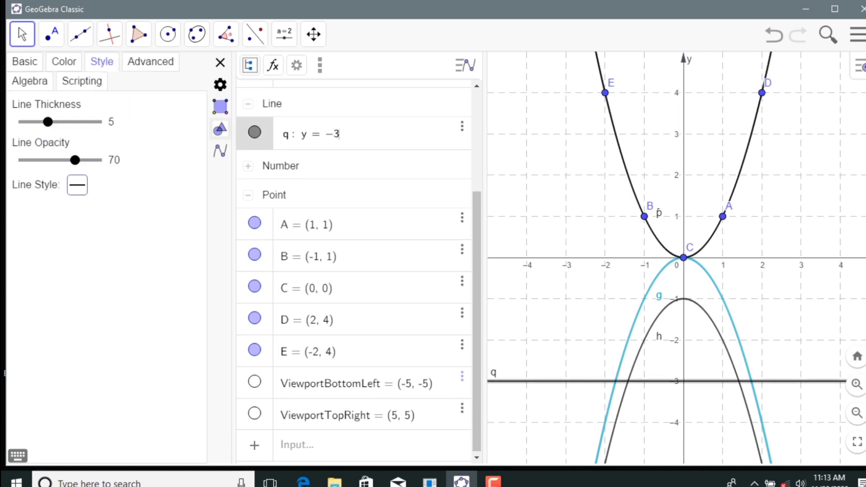
type("-x")
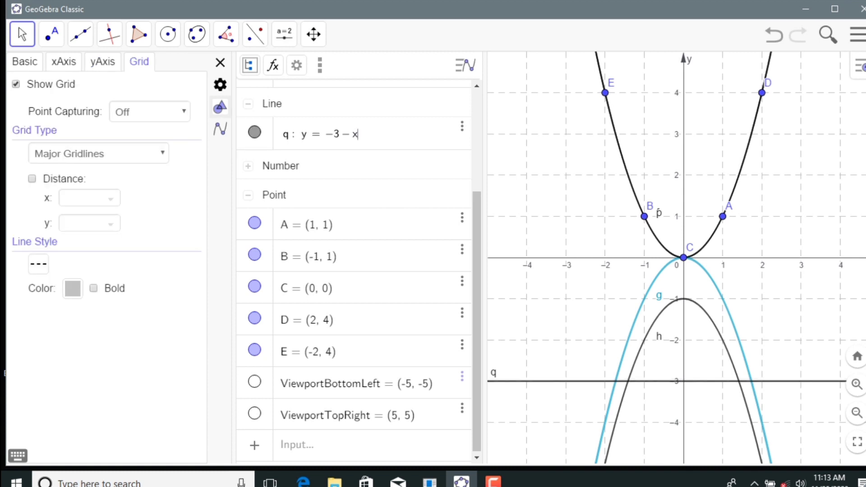
type("^2")
key("Return")
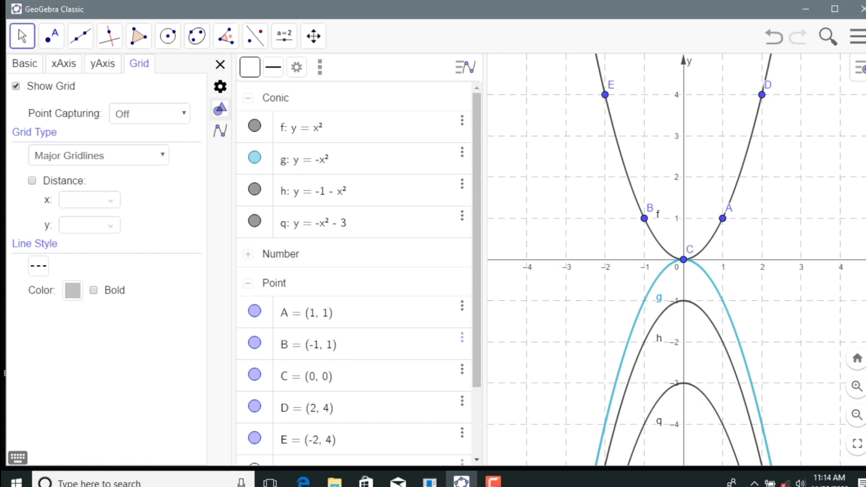
- Hide the four parabolas y = -x² - 3, y = -1 - x², y = -x² and y = x² on the graph
left_click(254, 221)
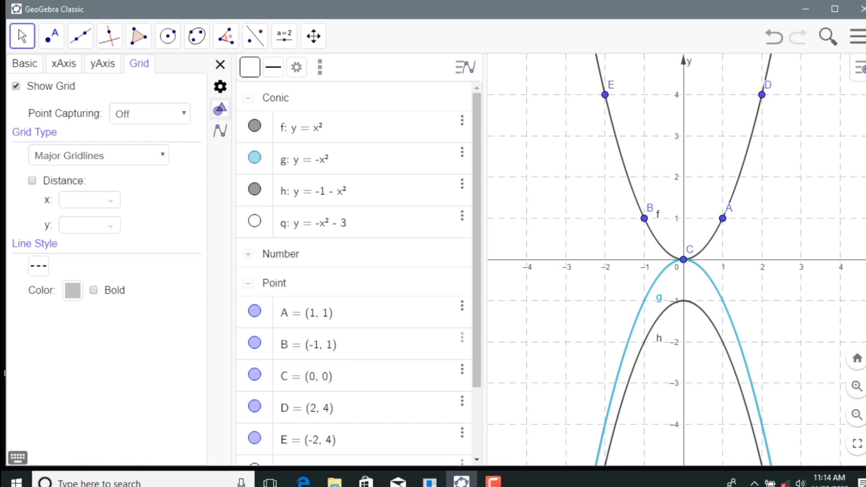
left_click(255, 189)
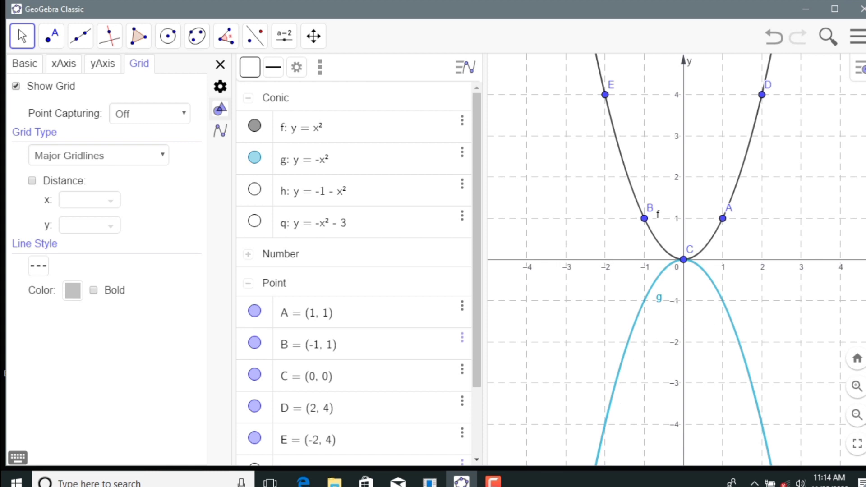
left_click(255, 158)
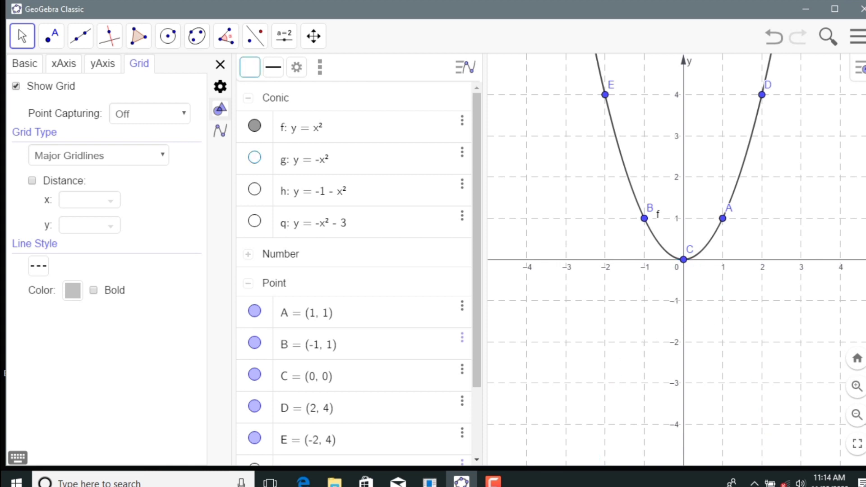
left_click(254, 126)
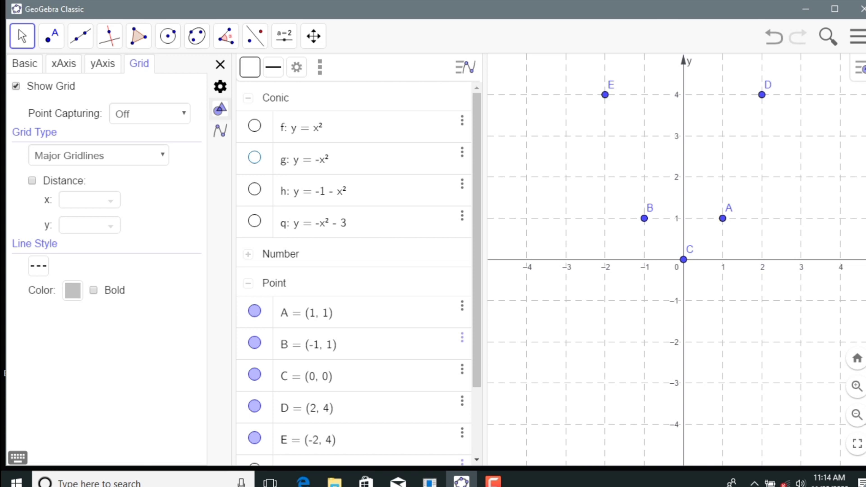
- Select points A, B, C, D and E together and open their shared settings
scroll(354, 271, "down", 3)
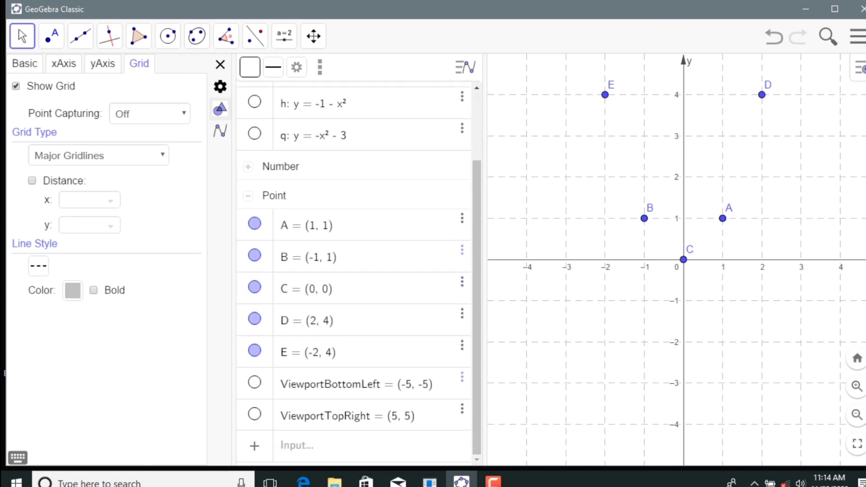
left_click(307, 225, "ctrl")
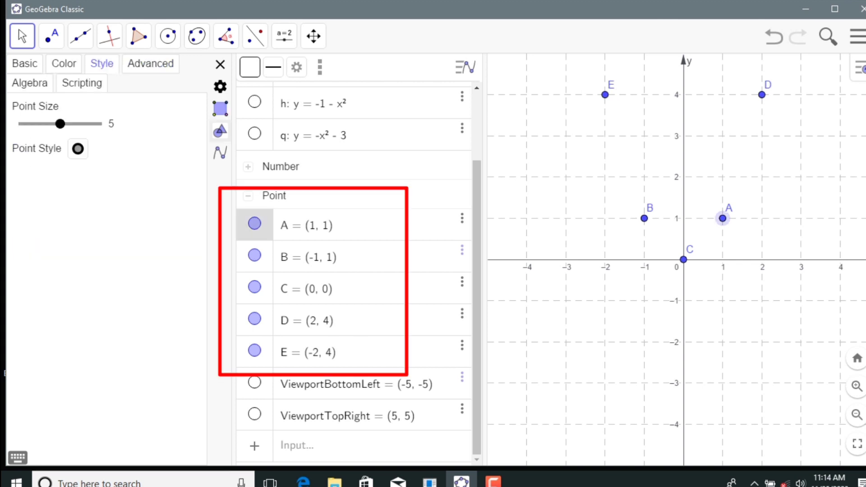
left_click(309, 257, "ctrl")
left_click(307, 289, "ctrl")
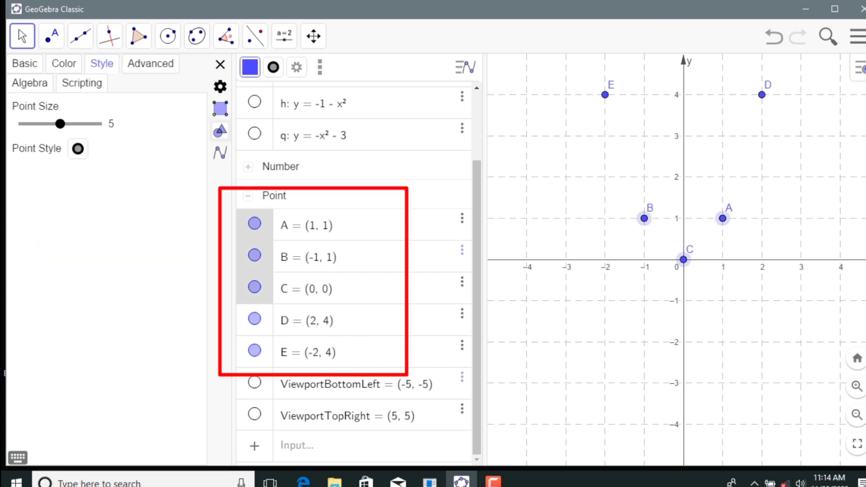
left_click(308, 321, "ctrl")
left_click(308, 352, "ctrl")
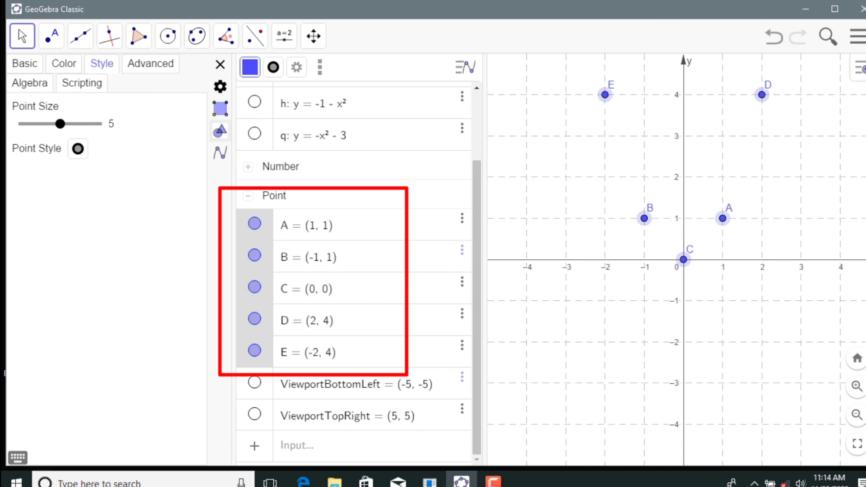
right_click(266, 246)
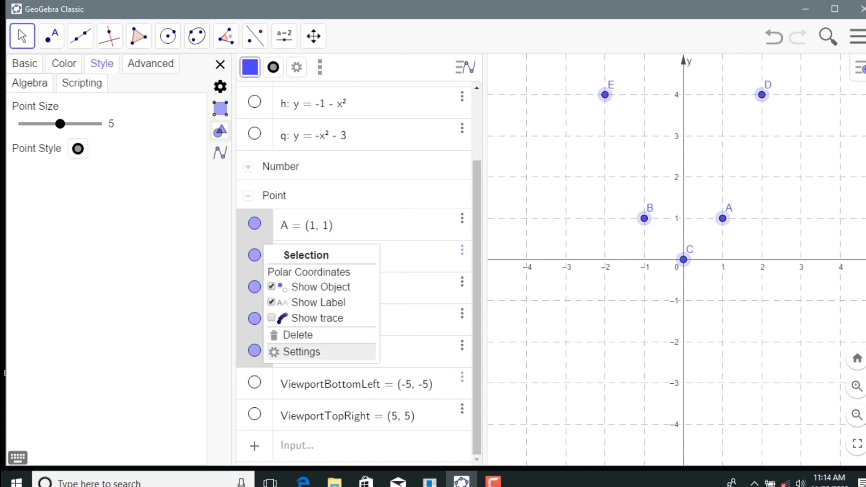
left_click(301, 352)
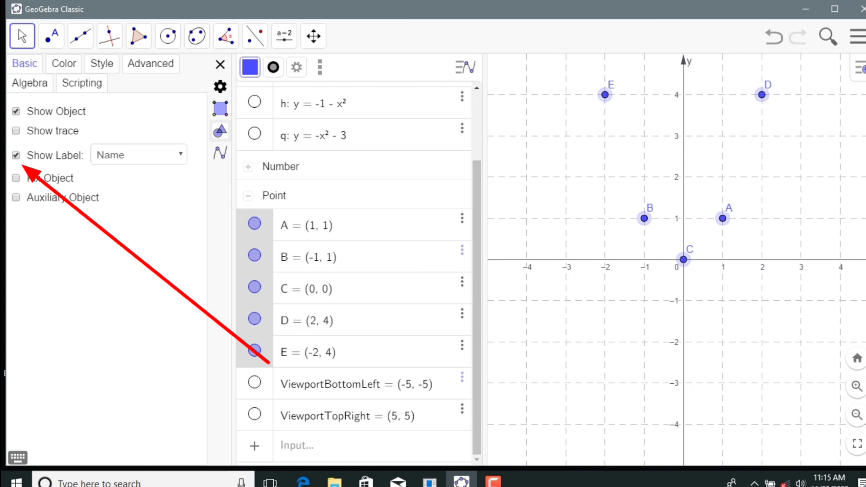
- Toggle the name labels of points A to E off and on repeatedly
left_click(16, 155)
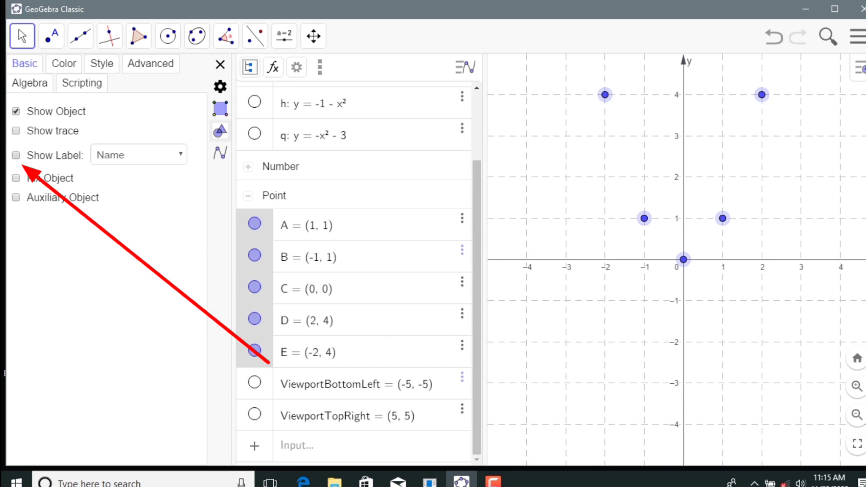
left_click(16, 155)
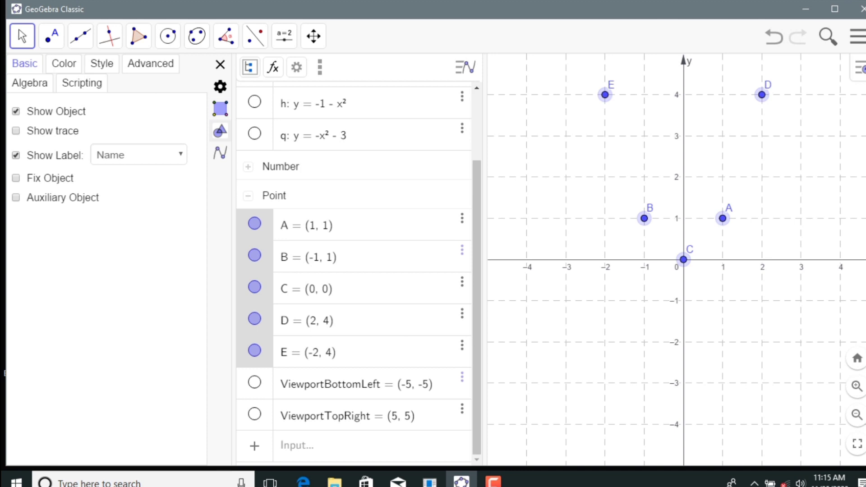
left_click(16, 156)
left_click(16, 156)
- Set the colour of points A to E to the custom RGB value 13, 162, 204
left_click(64, 63)
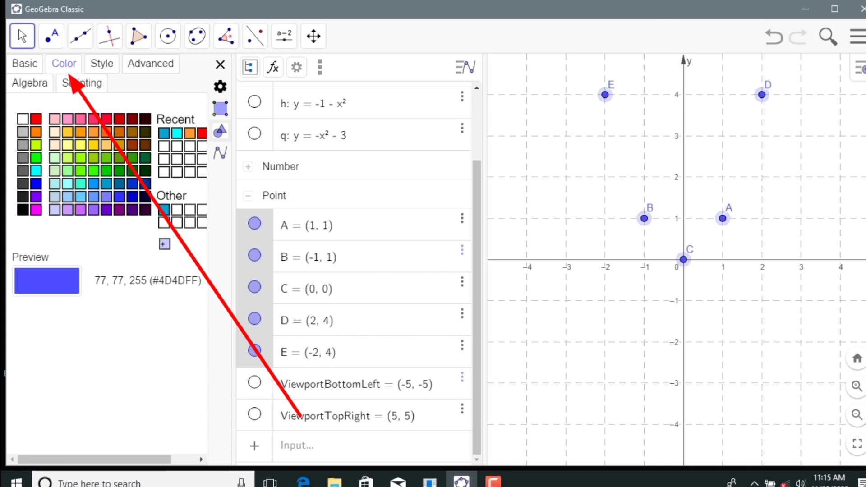
left_click(165, 244)
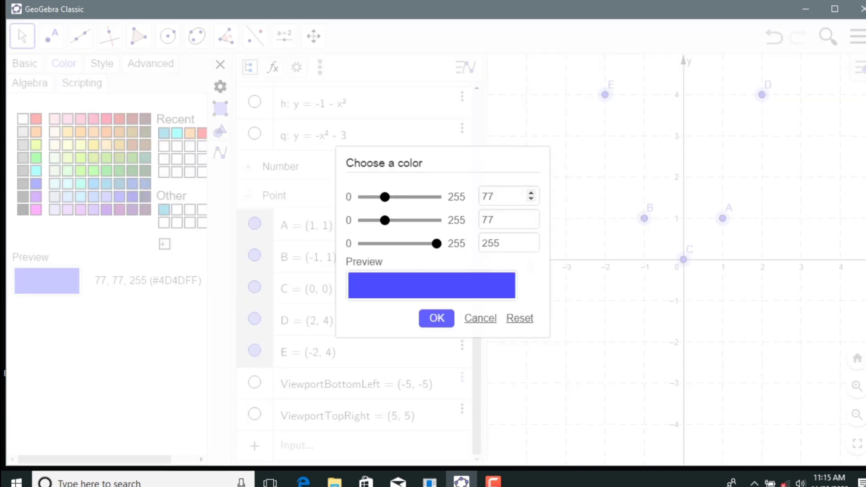
left_click(503, 196)
key("BackSpace")
key("BackSpace")
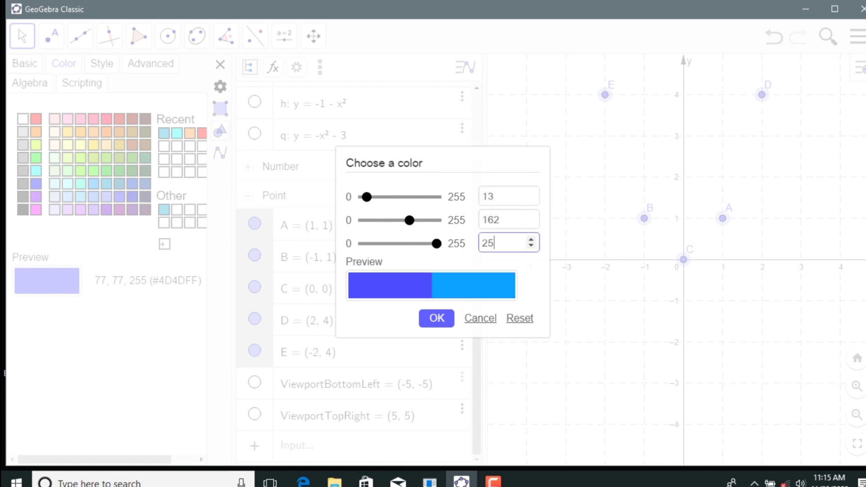
key("BackSpace")
type("04")
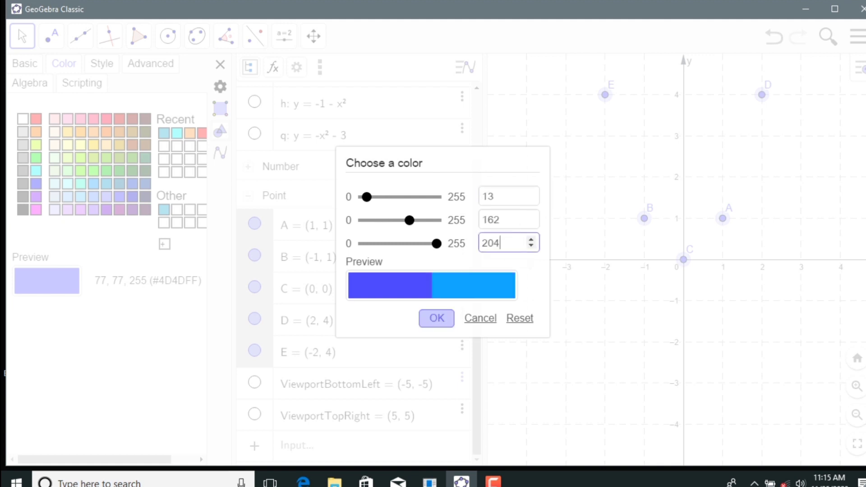
key("Return")
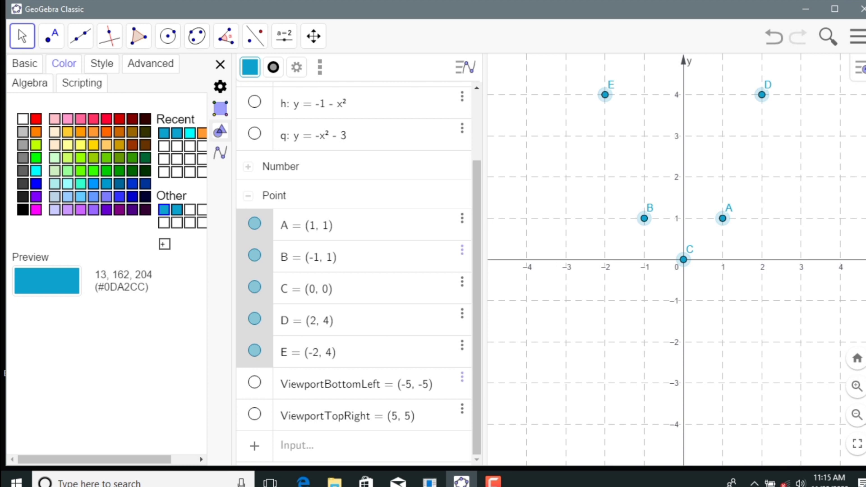
left_click(164, 210)
- Change the point style of points A to E to the solid dot without an outline
left_click(102, 64)
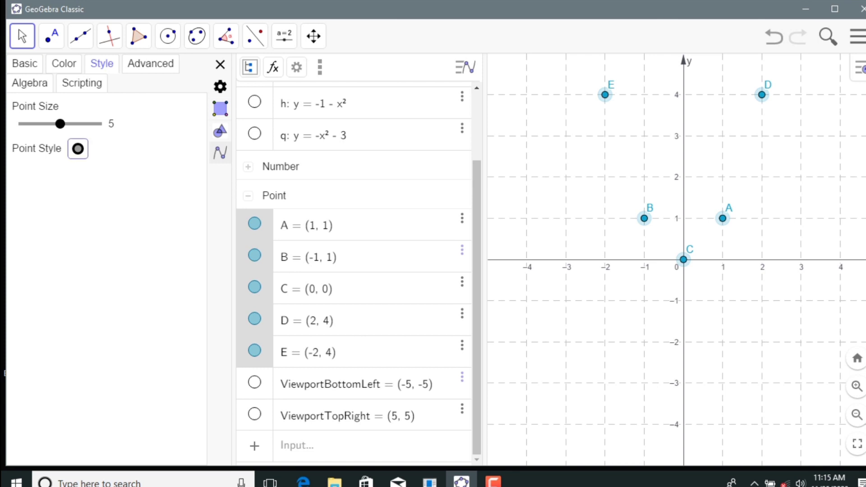
left_click(78, 149)
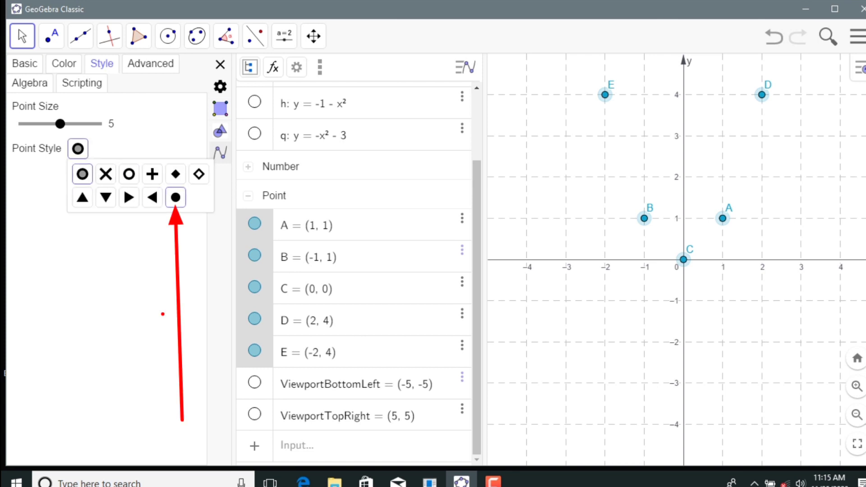
left_click(175, 197)
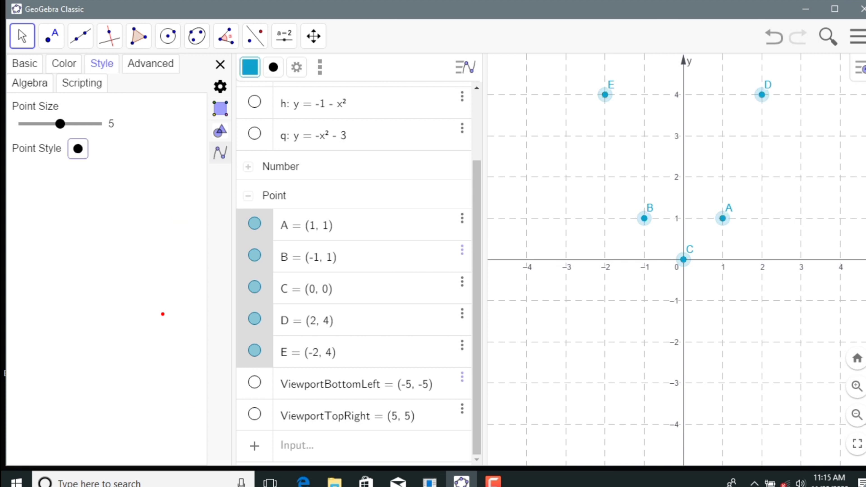
left_click(77, 149)
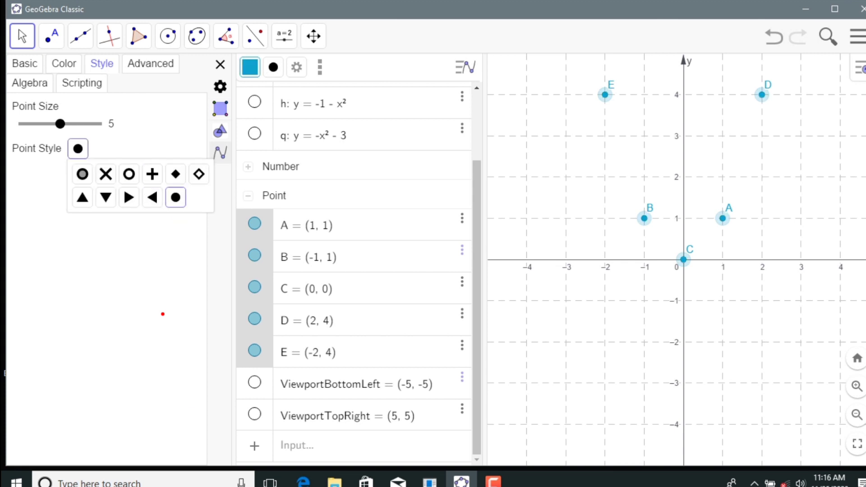
left_click(162, 314)
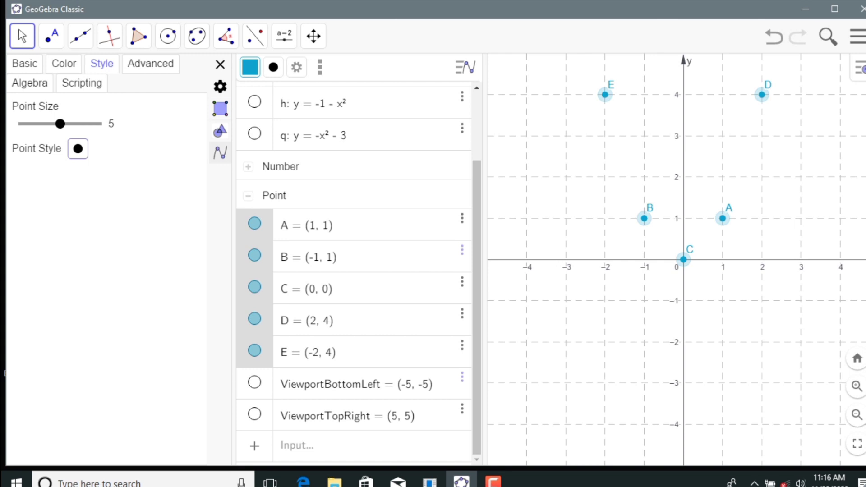
left_click(78, 149)
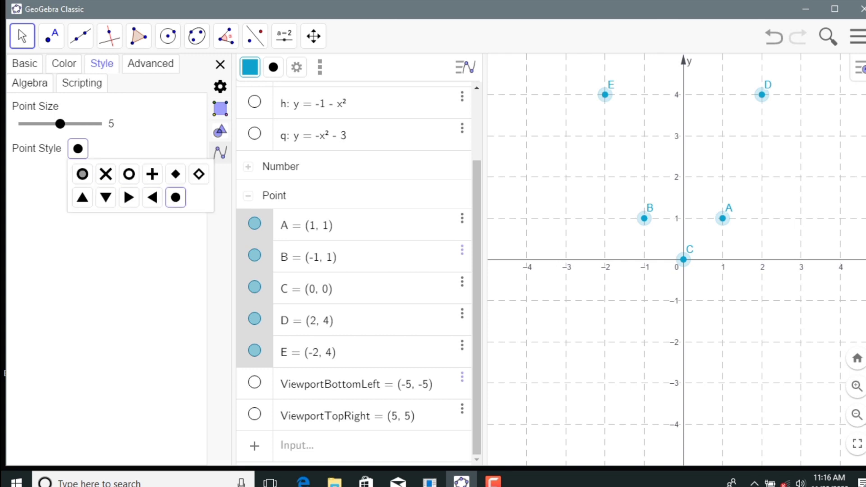
left_click(158, 279)
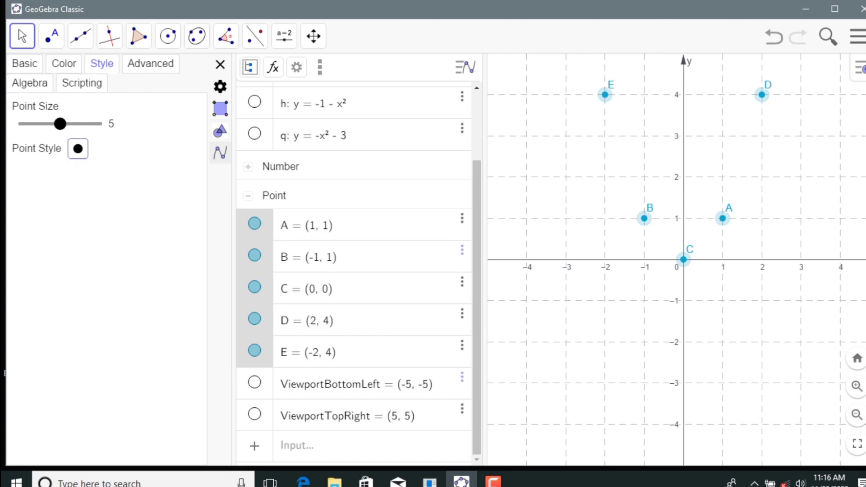
mouse_move(60, 123)
left_mouse_down()
mouse_move(78, 124)
mouse_move(60, 124)
left_mouse_up()
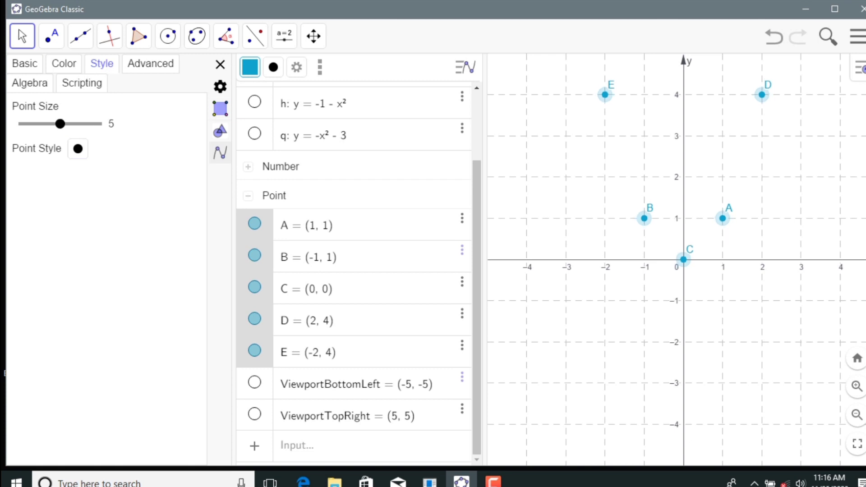
- Open the settings of point A on its own, with its caption ready for editing
right_click(253, 226)
left_click(300, 354)
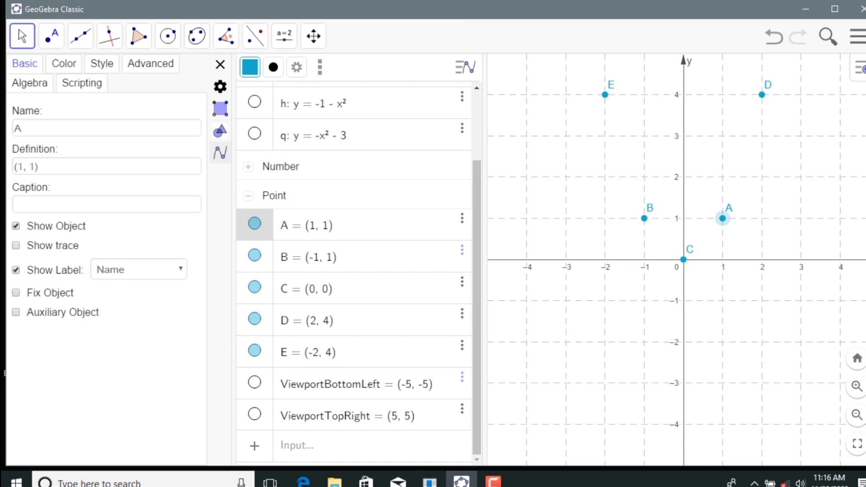
left_click(106, 204)
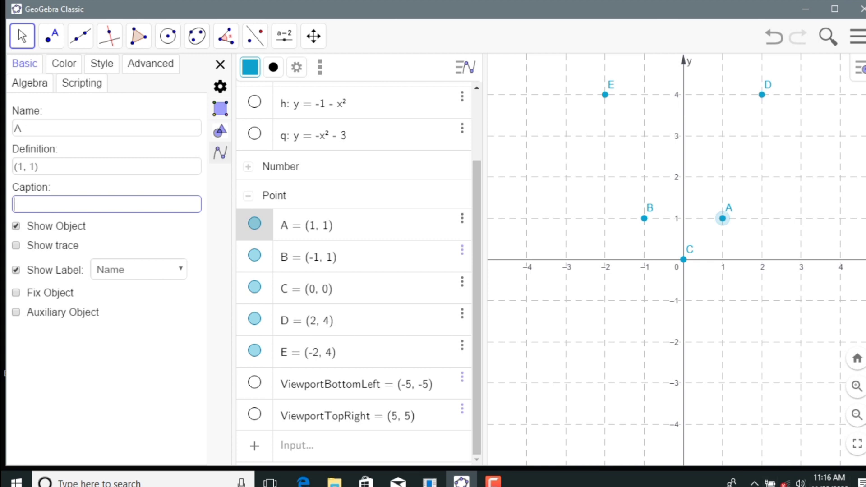
- Rename point A as X, and replace that name with DELHI
left_click(107, 128)
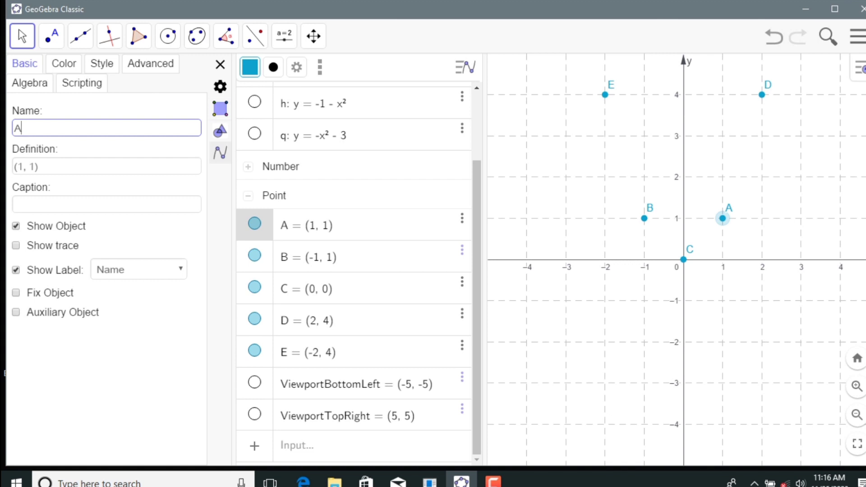
key("BackSpace")
type("X")
key("Return")
type("D")
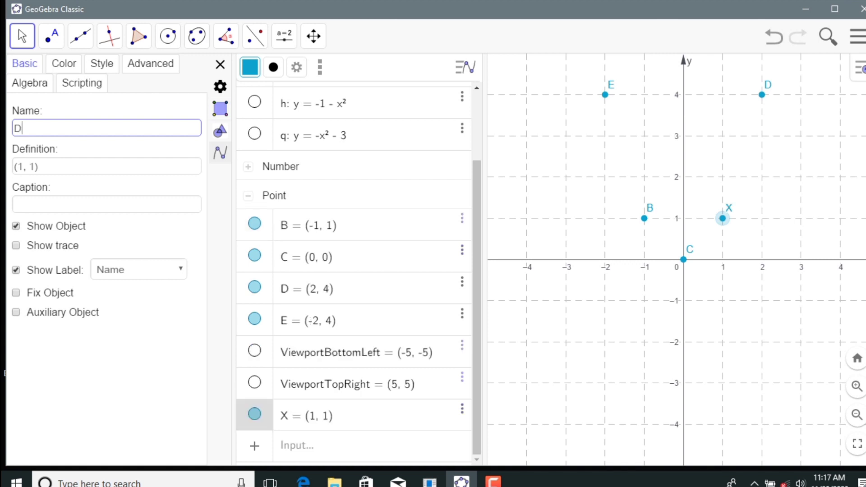
type("ELHI")
key("Return")
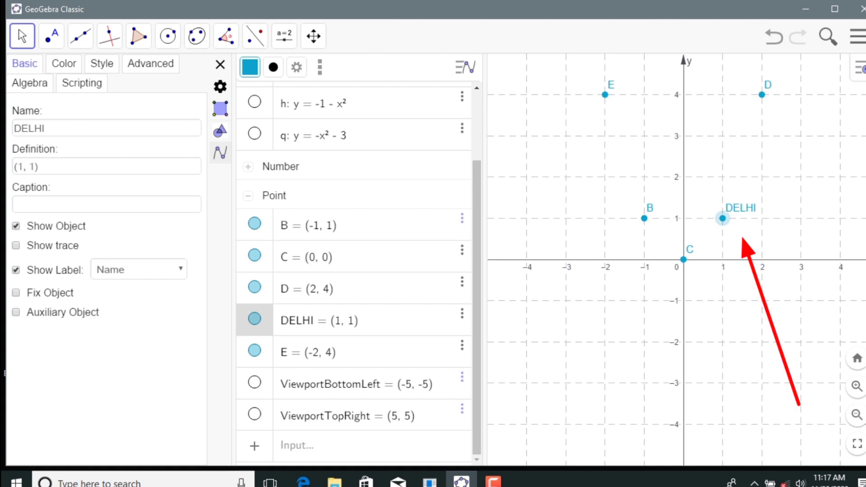
- Give the point at (1, 1) the LaTeX caption $(1,1)$ as its label
left_click(45, 128)
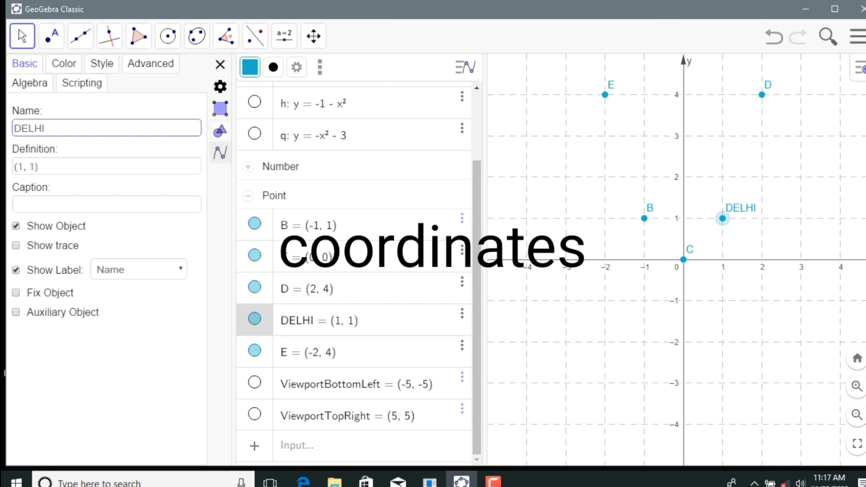
left_click(106, 204)
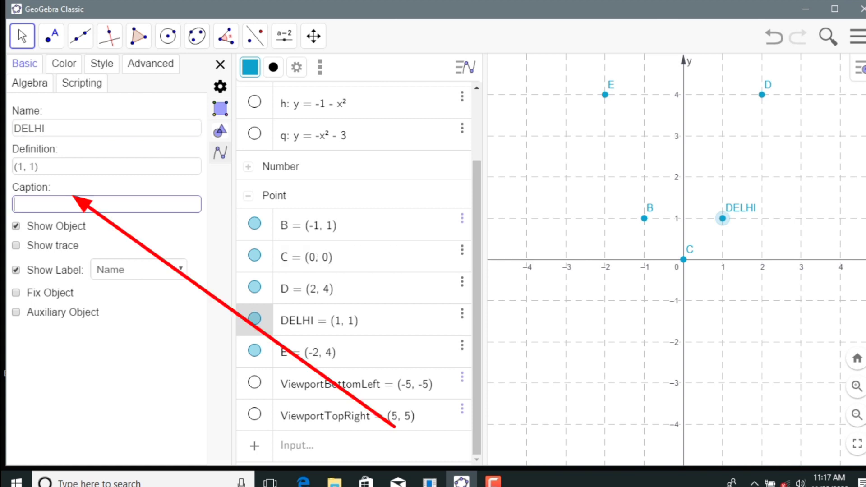
type("$$")
key("Left")
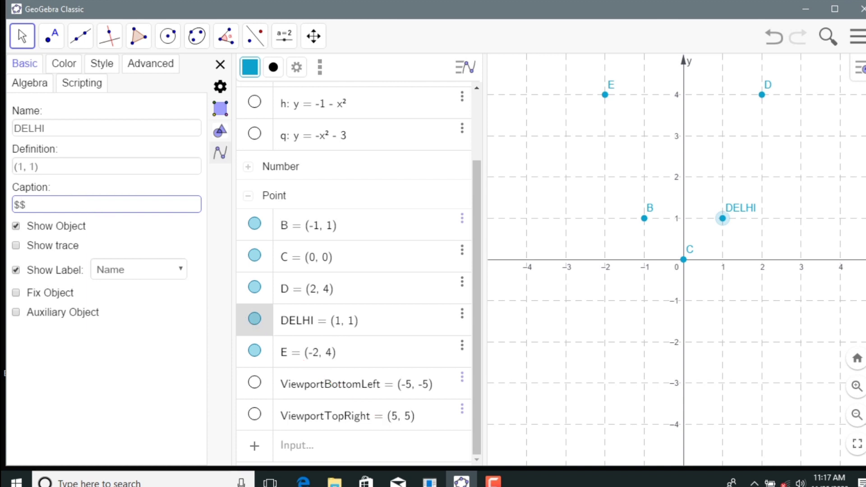
type("()")
type("1")
type(",1")
key("Return")
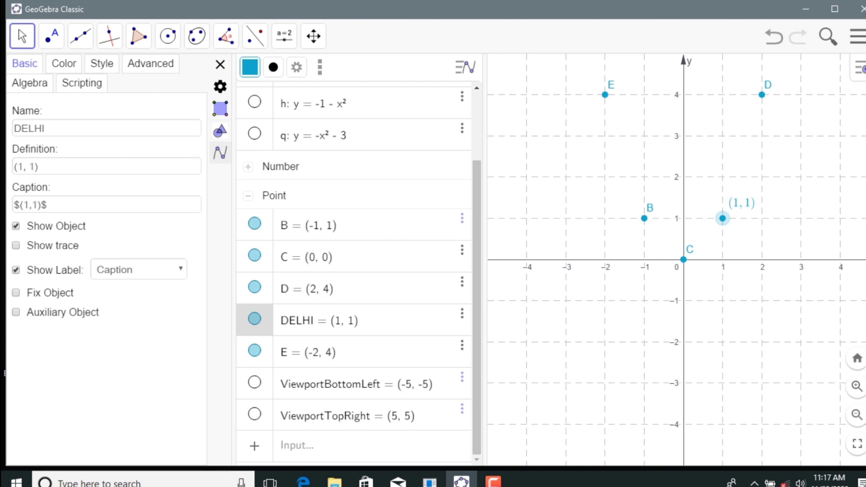
- Toggle the trace and the label of the point at (1, 1) on and off
left_click(16, 246)
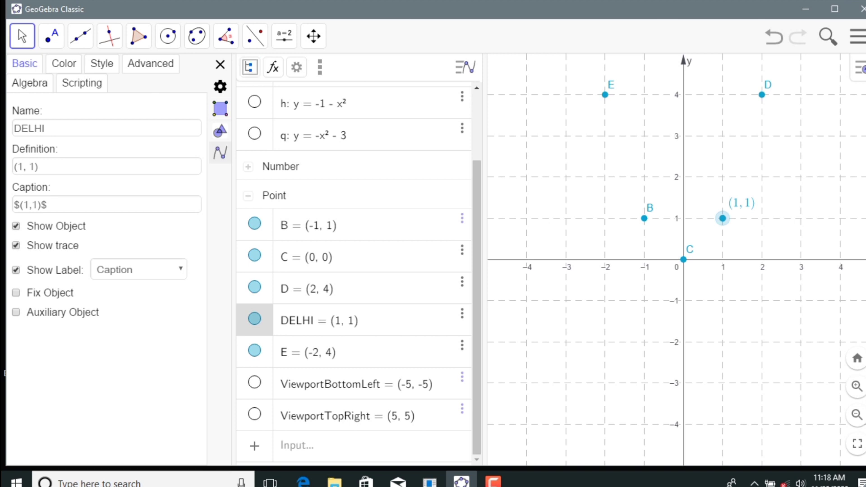
left_click(15, 246)
left_click(15, 270)
left_click(15, 270)
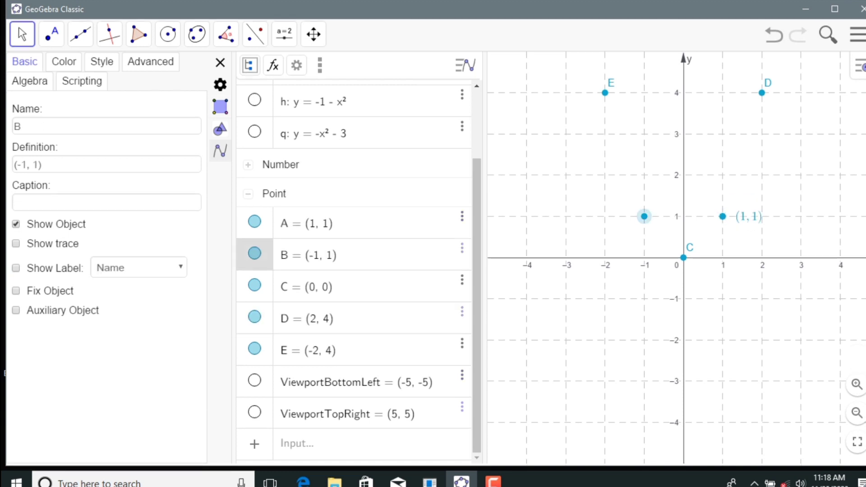
- Give point B the LaTeX caption $(-1,1)$
left_click(107, 202)
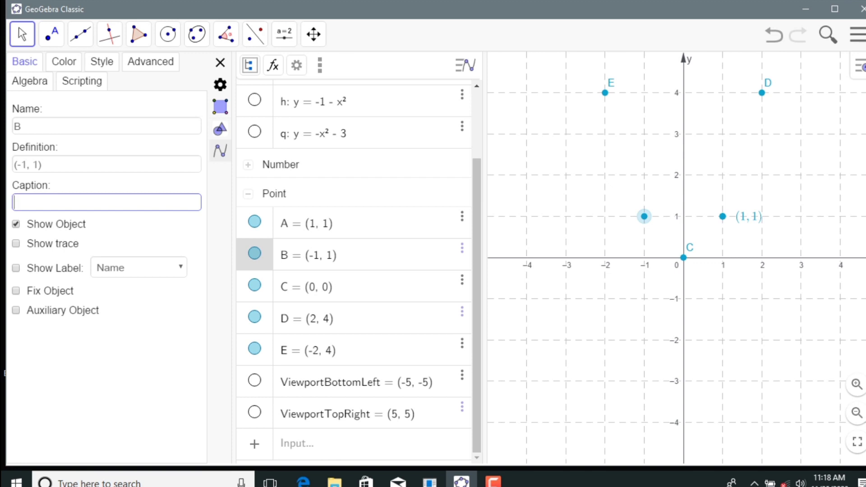
type("$$")
key("Left")
type("(-1, 1")
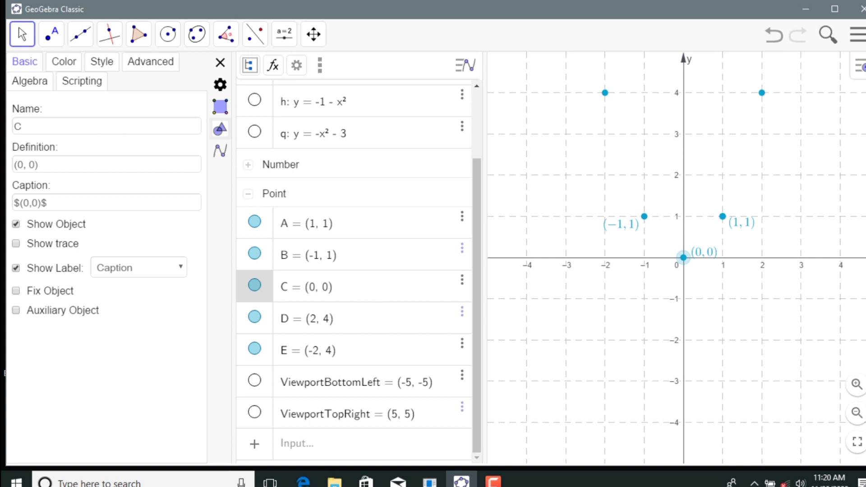
- Move the (0,0) label below the x-axis, and caption point D as $(2,4)$ with its label at the point's lower right
left_click_drag(704, 252, 703, 270)
left_click(306, 319)
left_click(106, 203)
type("$(2,4)$")
key("Return")
left_click_drag(780, 78, 784, 101)
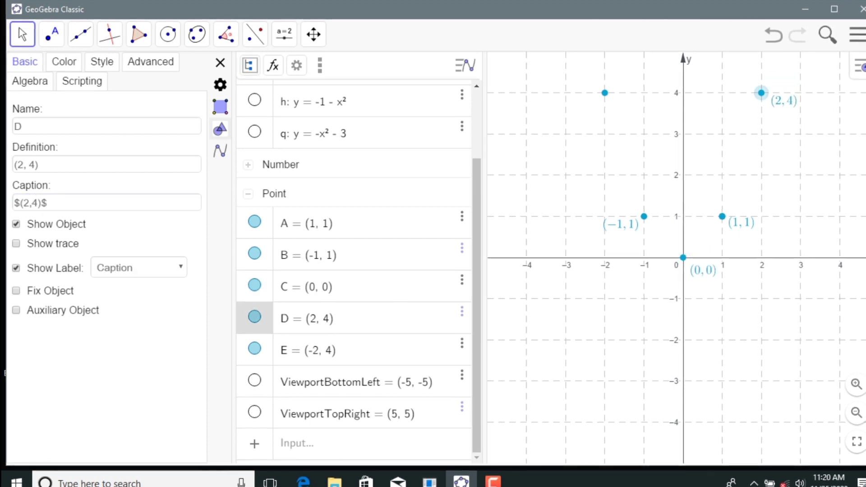
- Caption point E as $(-2,4)$ and place its label at the point's lower left
left_click(308, 350)
left_click(107, 202)
type("$(-2,4)$")
key("Return")
left_click_drag(628, 78, 582, 100)
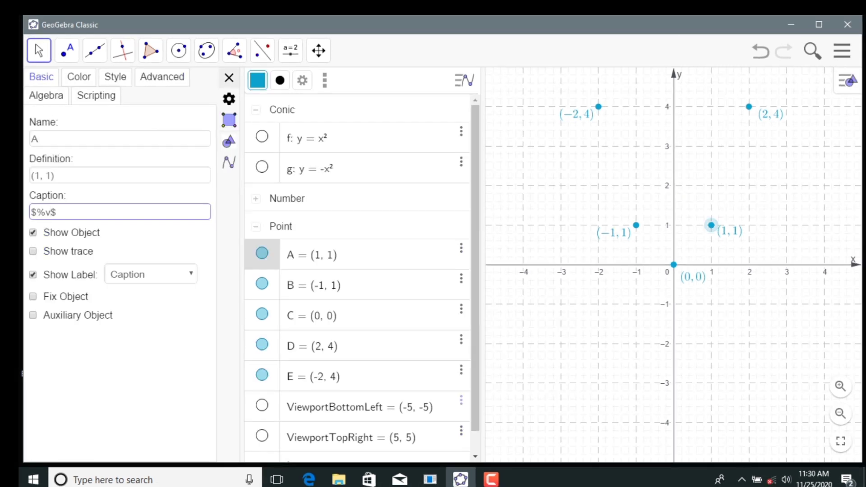
- Select the whole caption text of point A, and view the settings of points B and C
key("ctrl+a")
left_click(636, 225)
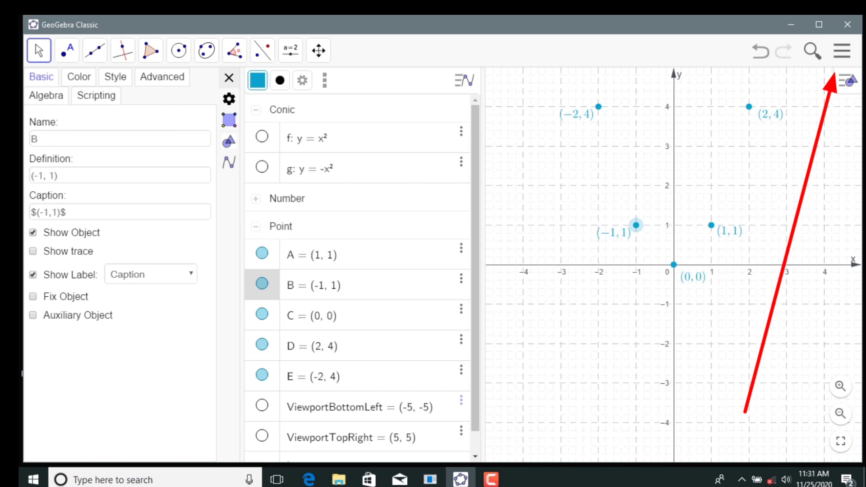
left_click(674, 264)
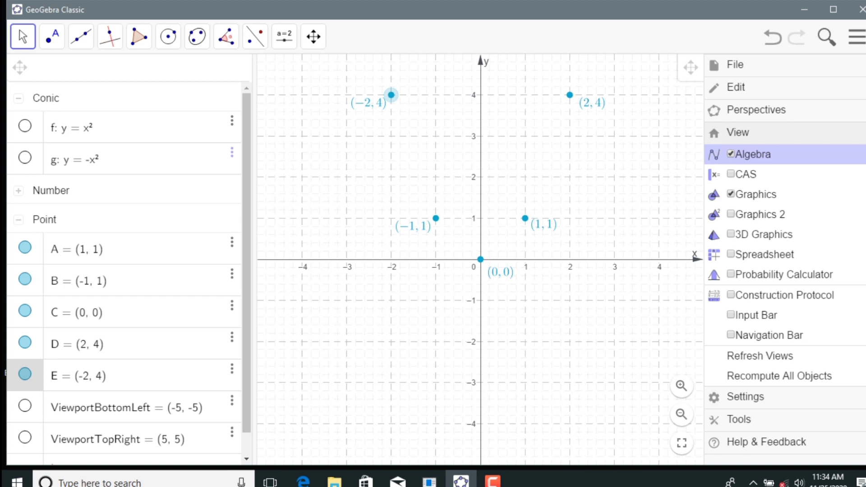
- Hide the Algebra view and show the Construction Protocol beside the graph
left_click(753, 154)
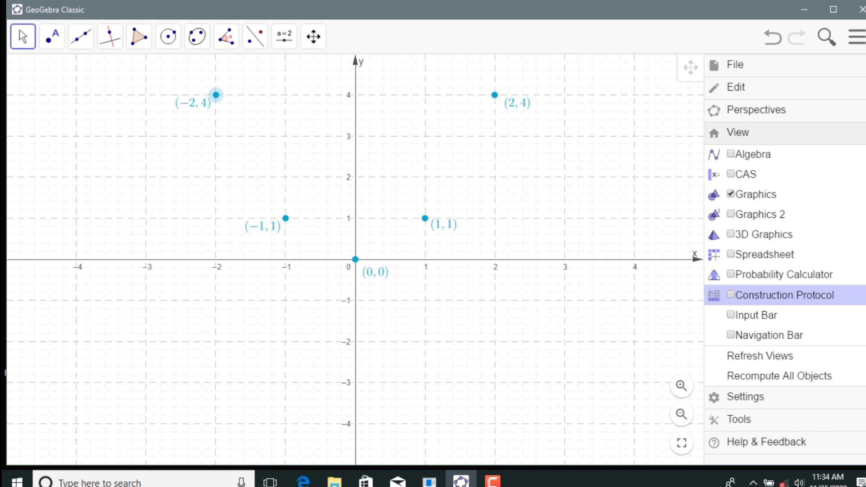
left_click(785, 295)
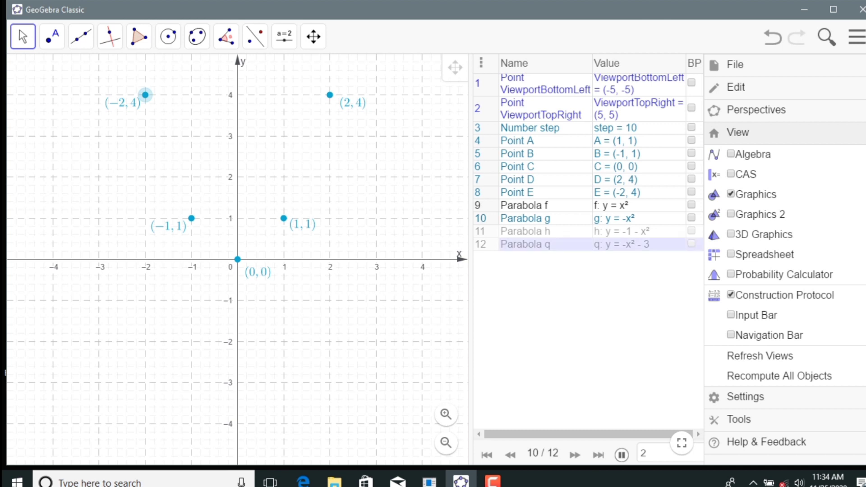
left_click(857, 37)
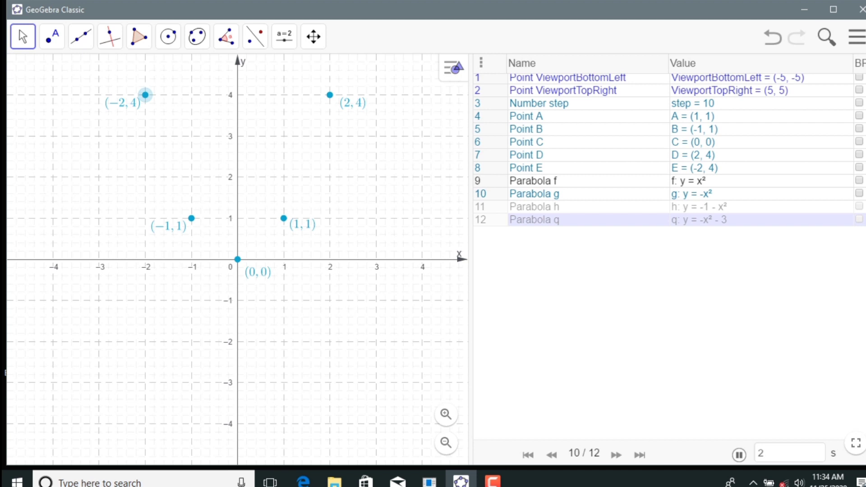
- Mark parabola q as a breakpoint and replay the construction step by step from its beginning to parabola f
left_click(860, 219)
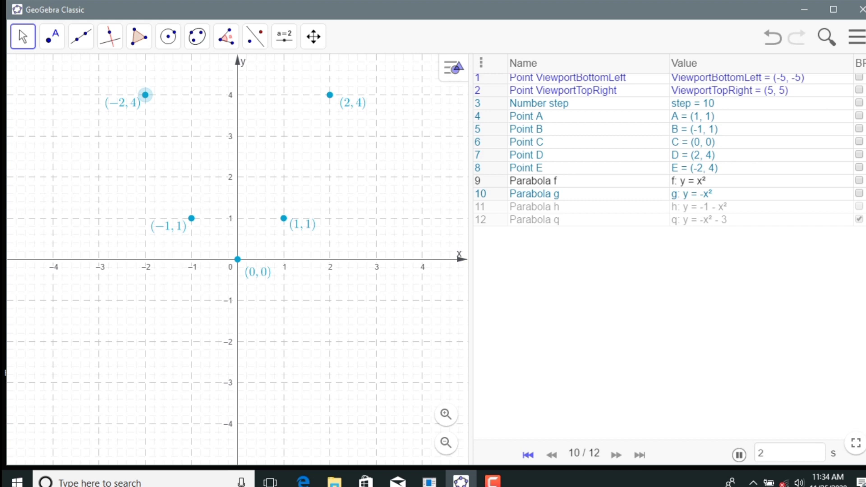
left_click(528, 454)
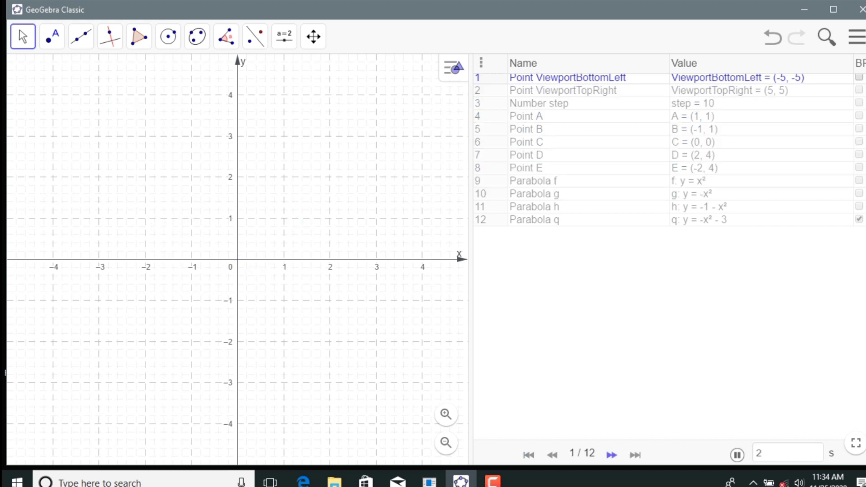
left_click(611, 454)
left_click(611, 455)
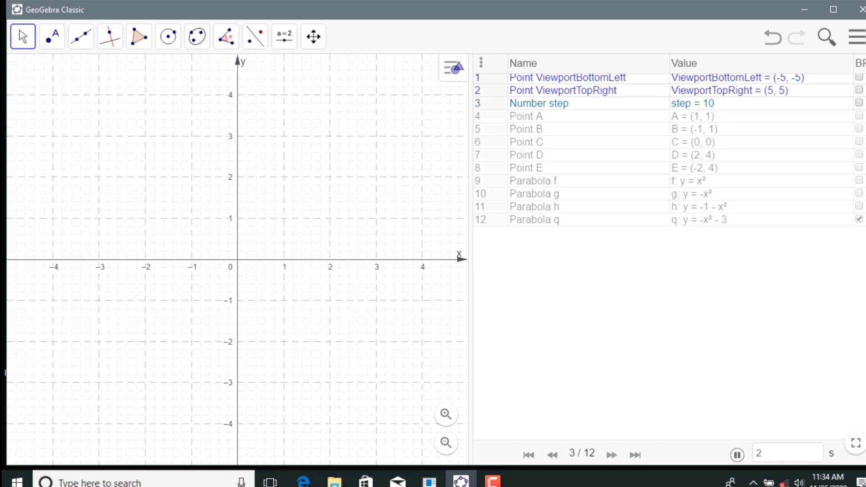
left_click(611, 455)
left_click(611, 454)
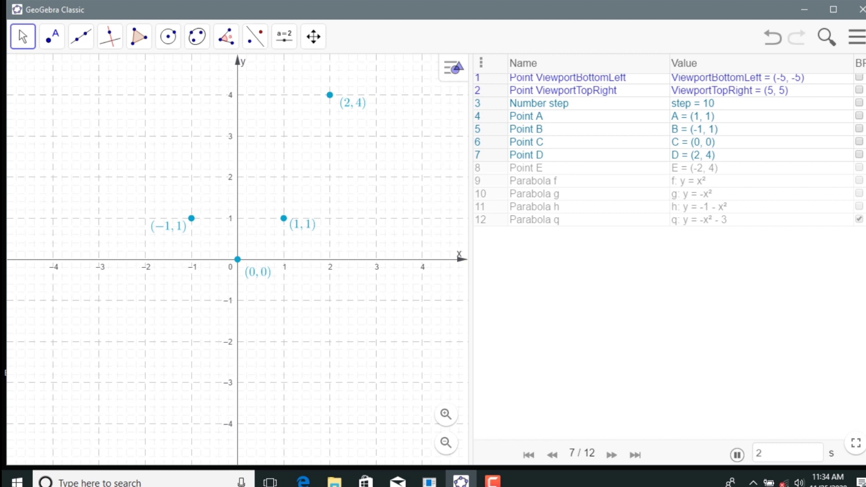
left_click(611, 454)
left_click(611, 455)
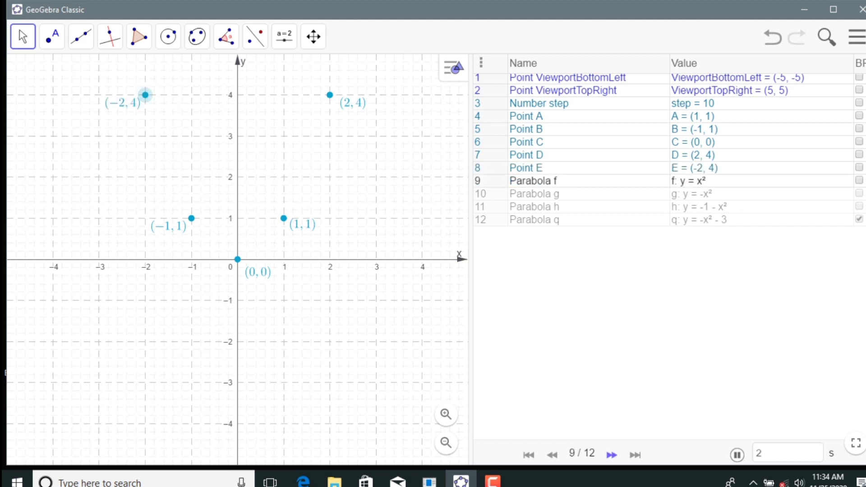
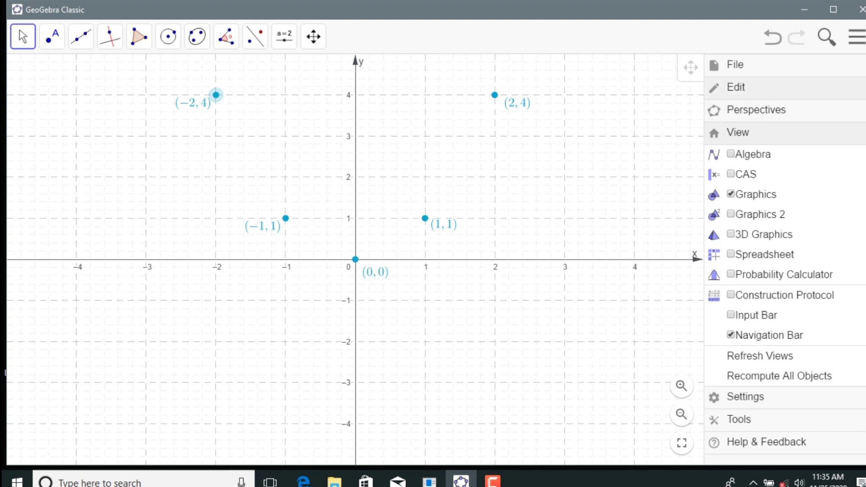
- Download the construction as a GeoGebra file (.ggb) named geogebra1
left_click(735, 65)
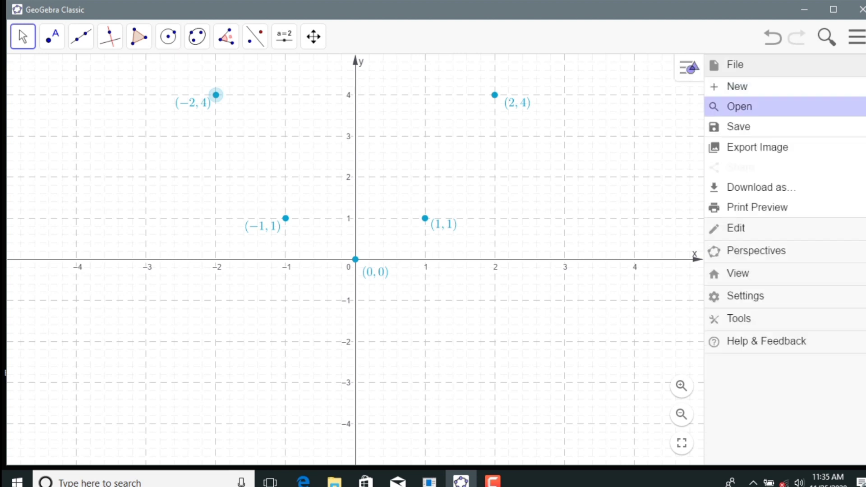
left_click(757, 187)
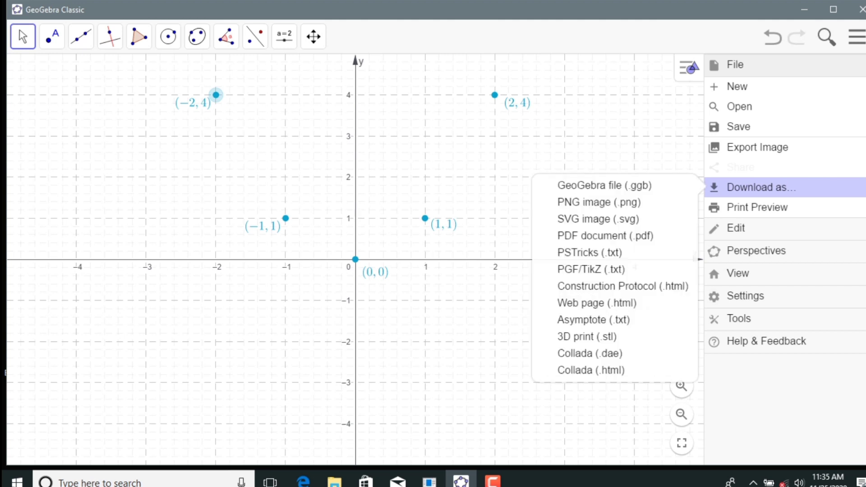
left_click(604, 186)
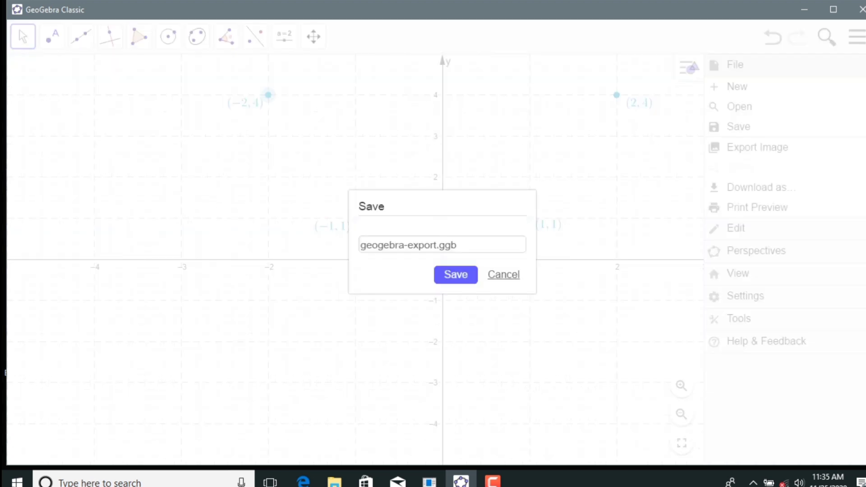
left_click(458, 245)
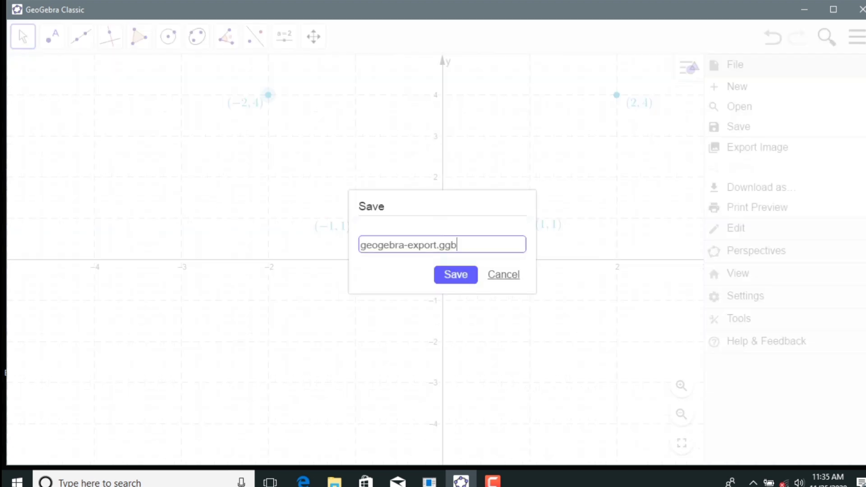
key("BackSpace")
key("BackSpace")
key("BackSpace")
key("BackSpace")
key("BackSpace")
key("BackSpace")
key("BackSpace")
key("BackSpace")
key("BackSpace")
key("BackSpace")
key("BackSpace")
type("1")
key("Return")
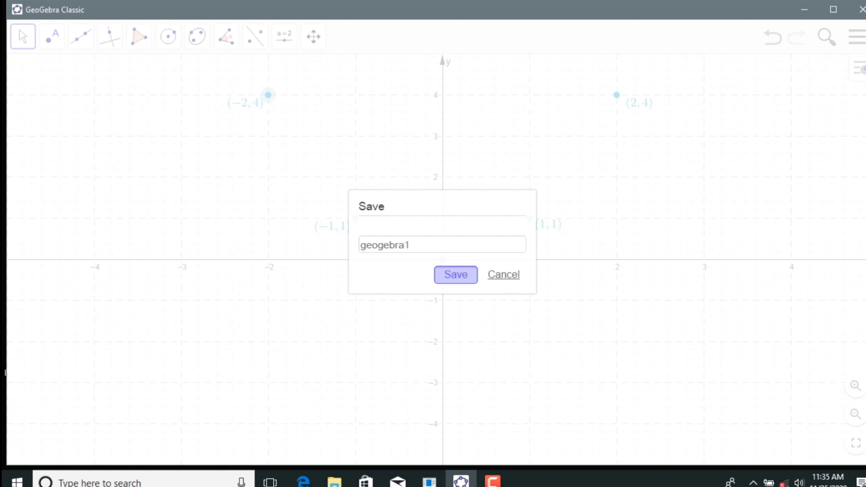
key("Return")
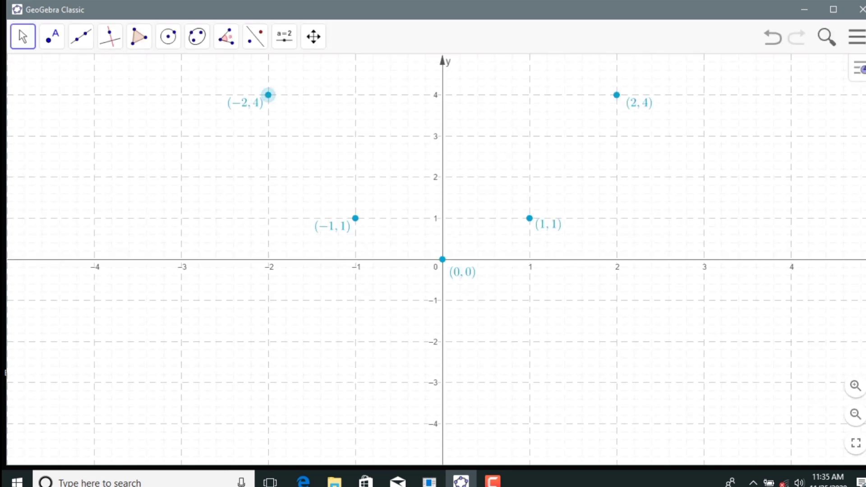
key("Return")
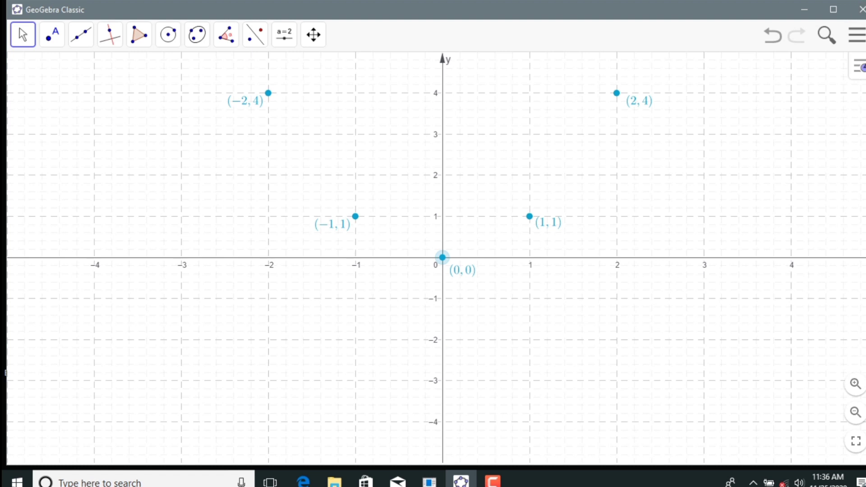
- Show the Algebra view, expand its Conic group and make parabola f: y = x² visible
left_click(857, 35)
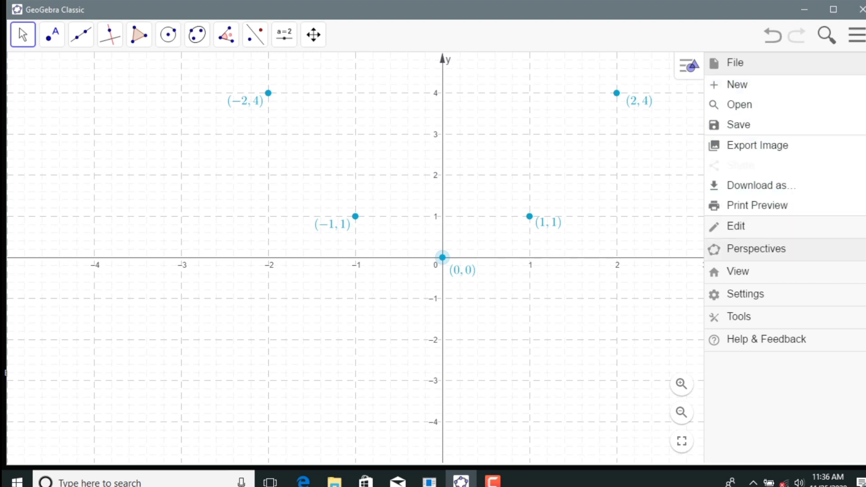
left_click(737, 271)
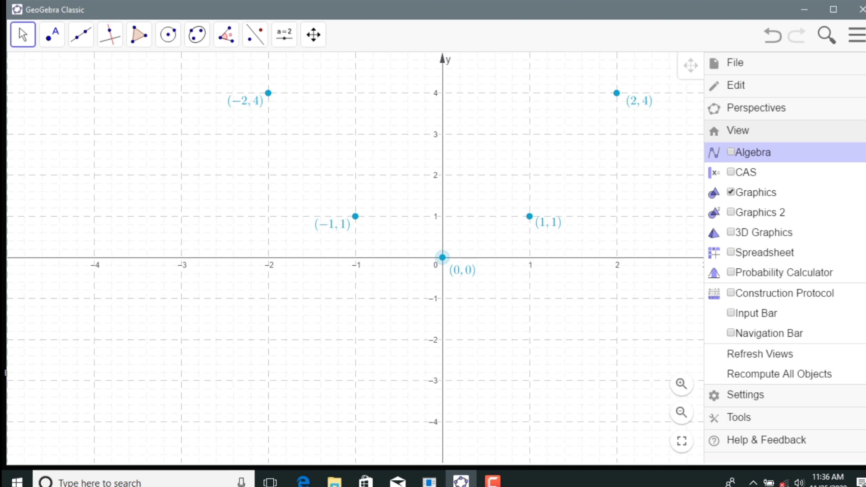
left_click(753, 152)
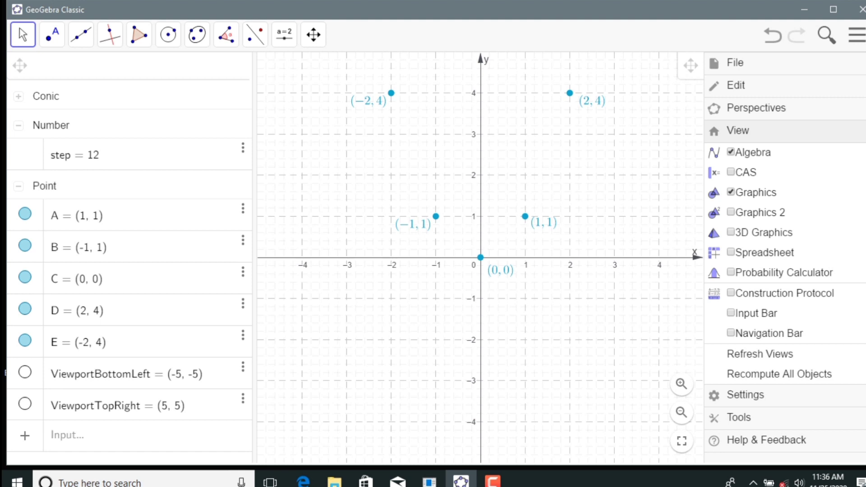
left_click(18, 96)
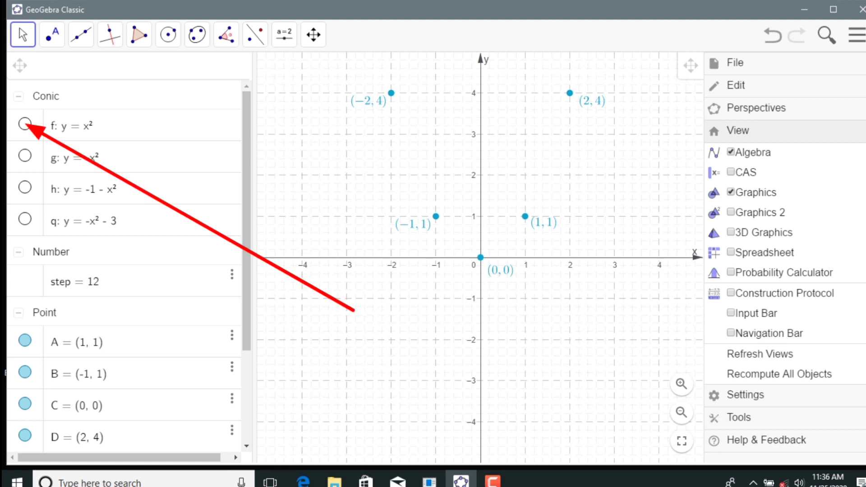
left_click(25, 124)
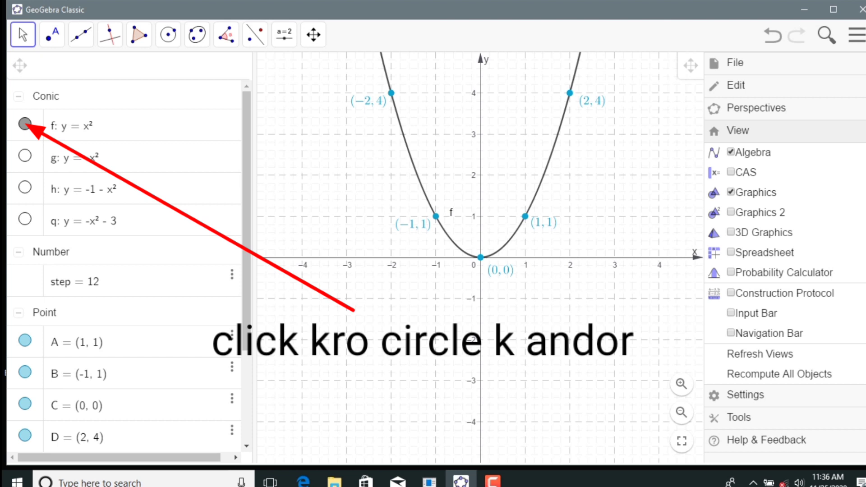
- Set parabola f's colour to the light blue 13, 162, 204 (#0DA2CC) and its line thickness to 7
right_click(37, 125)
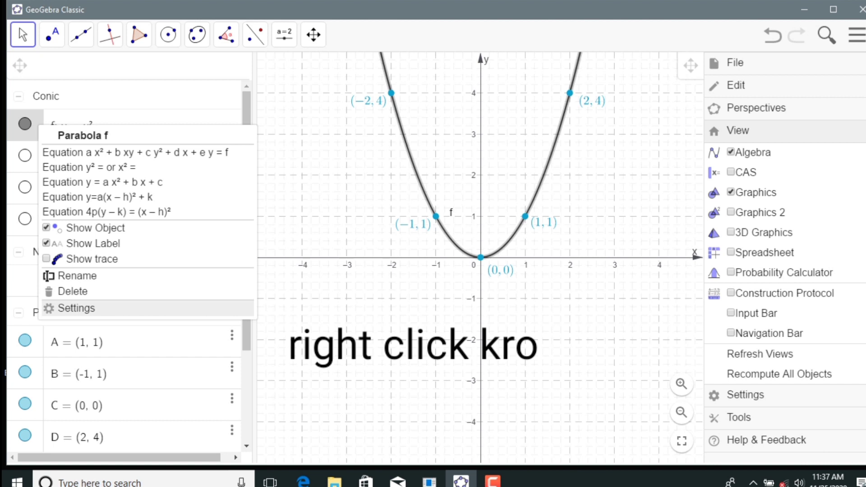
left_click(76, 308)
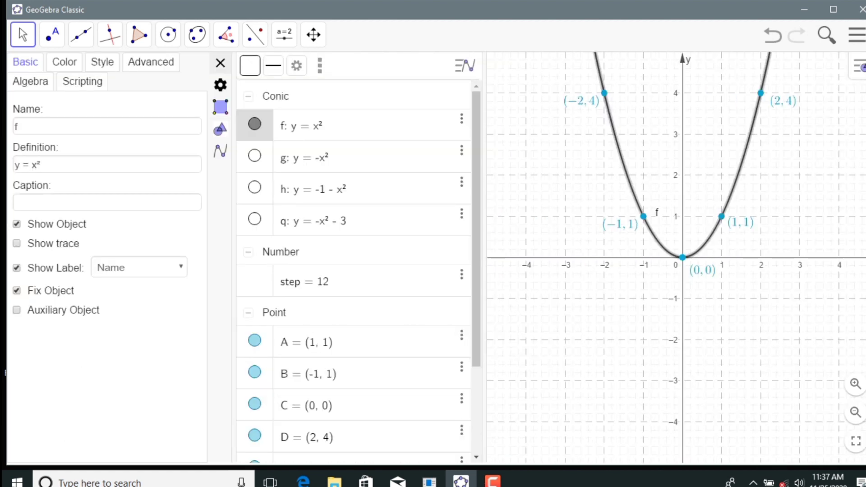
left_click(65, 62)
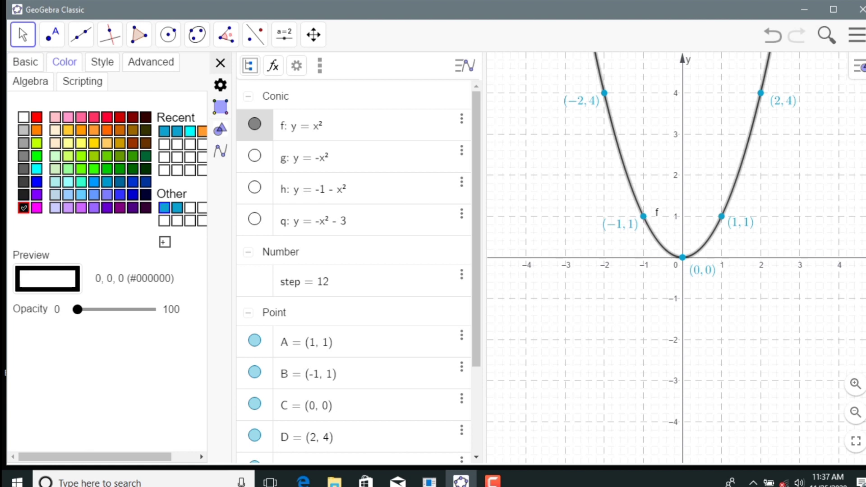
left_click(164, 208)
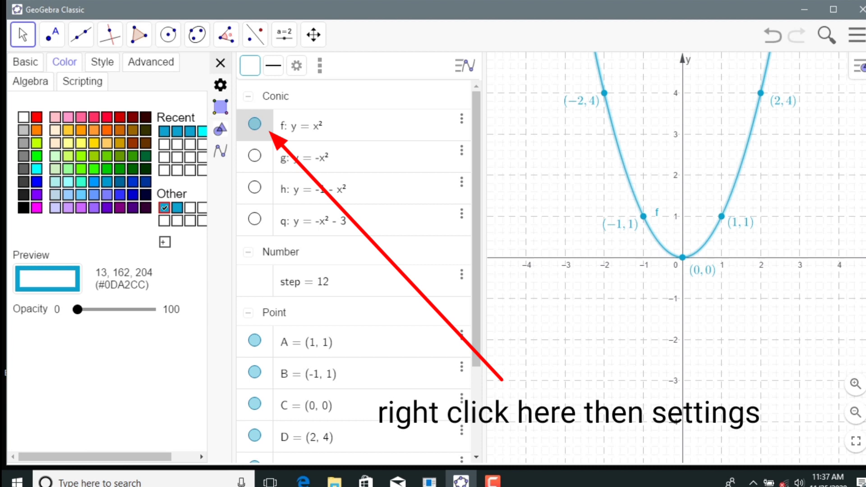
left_click(102, 62)
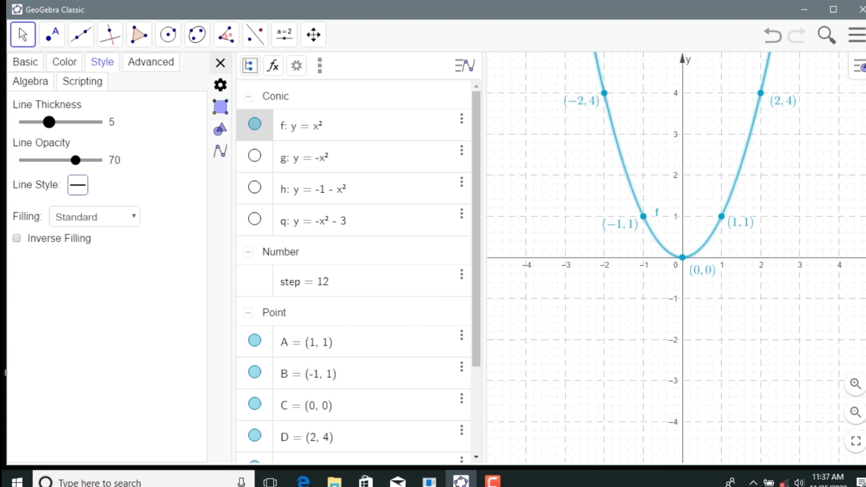
left_click_drag(49, 122, 55, 123)
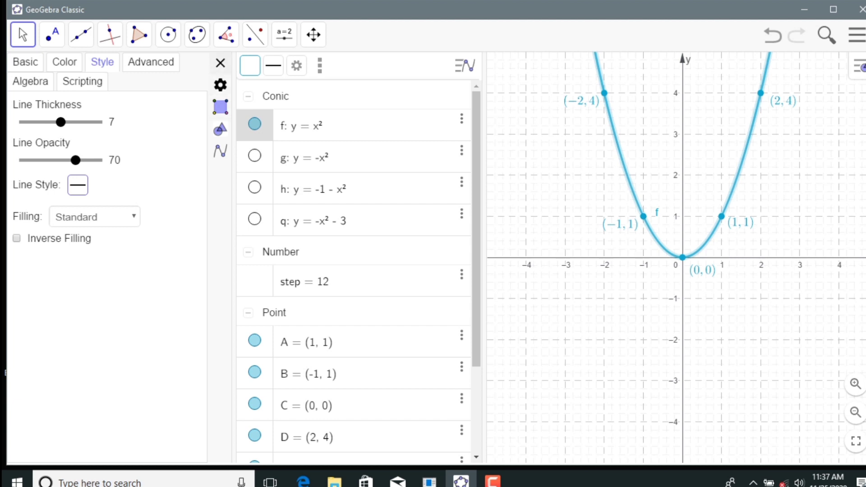
left_click(220, 63)
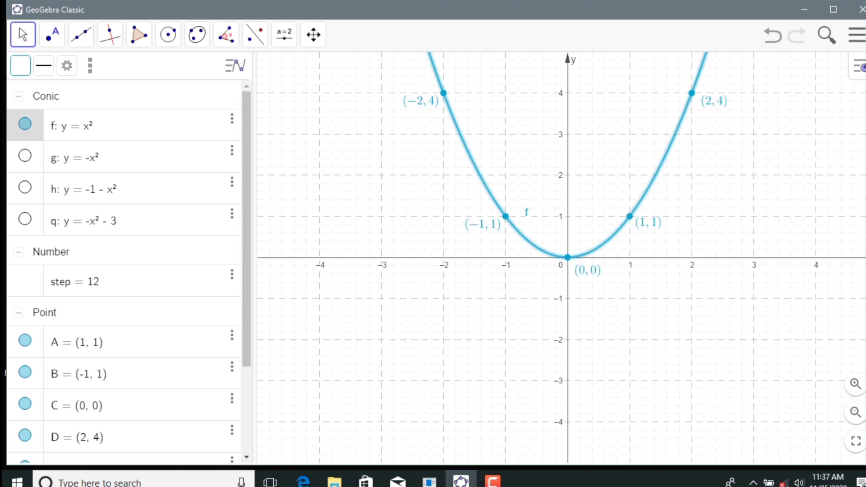
- Select points A, B, C, D and E together in the Algebra view
scroll(124, 271, "down", 5)
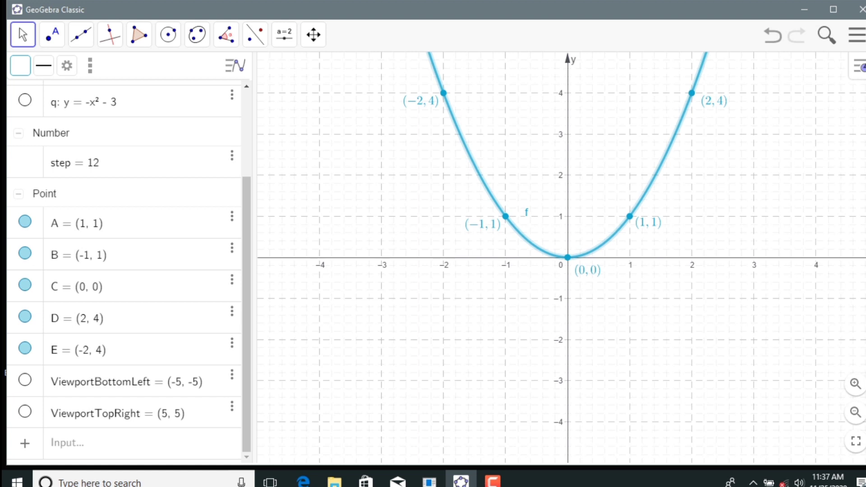
left_click(629, 216)
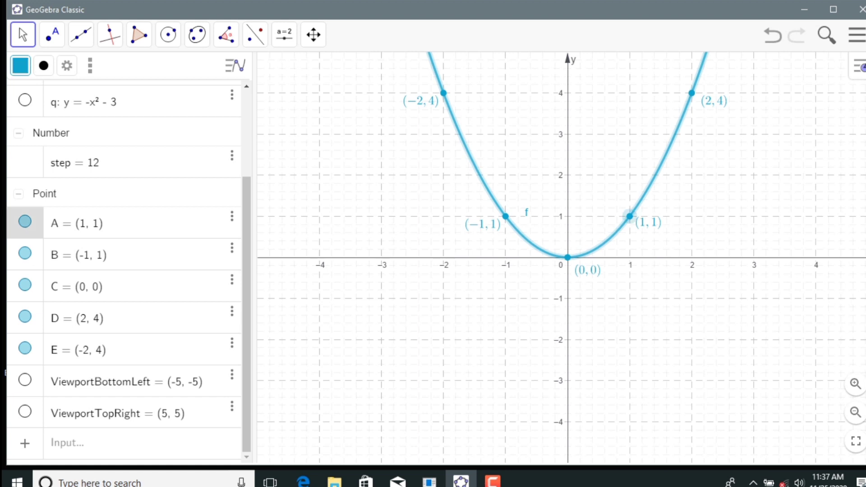
left_click(79, 255, "ctrl")
left_click(79, 287, "ctrl")
left_click(79, 318, "ctrl")
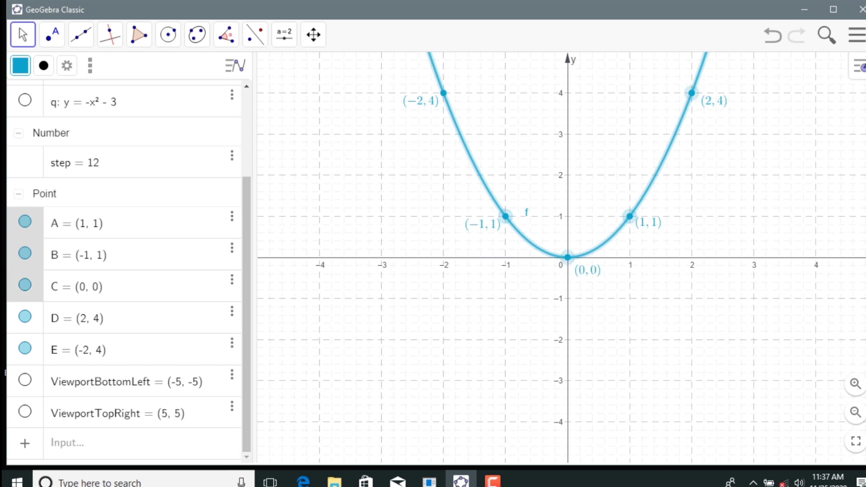
left_click(78, 350, "ctrl")
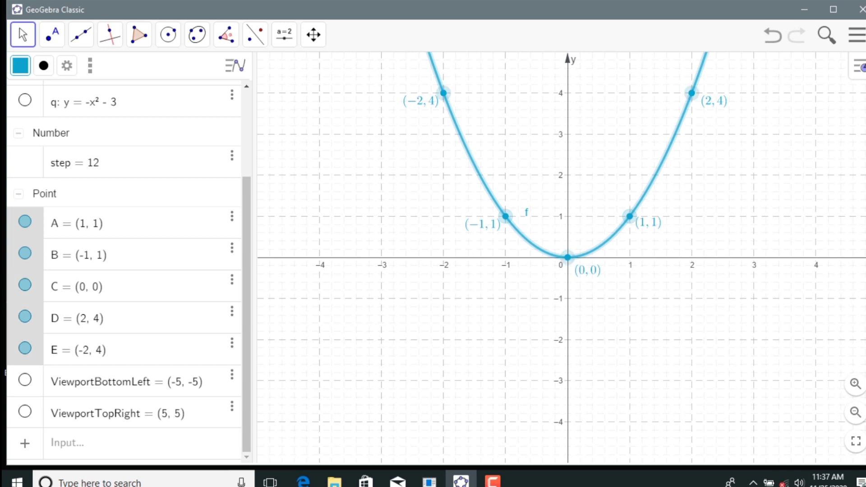
scroll(124, 271, "up", 3)
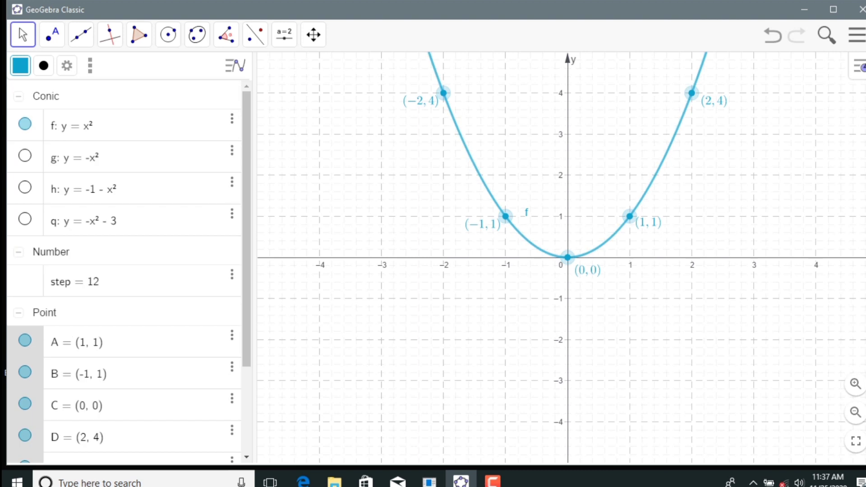
scroll(124, 271, "down", 3)
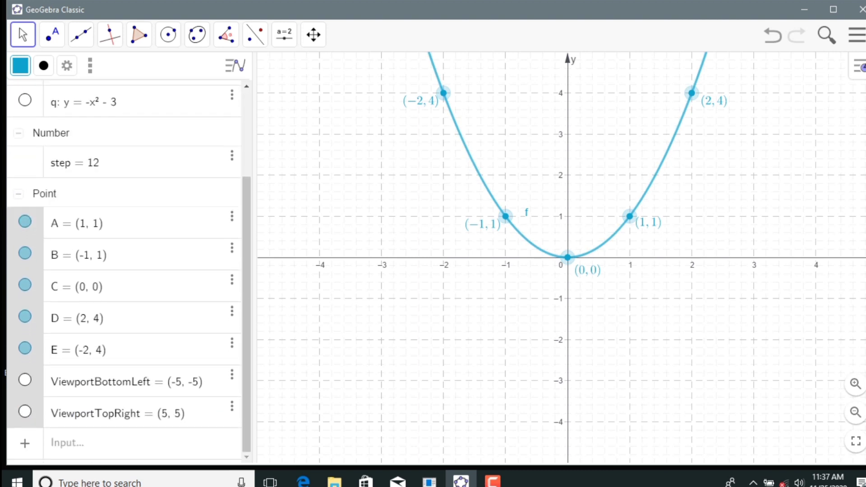
left_click(77, 224)
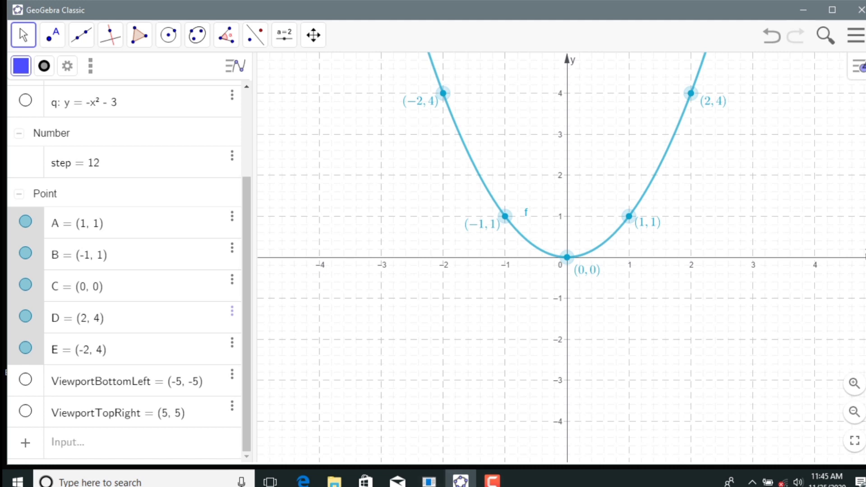
scroll(124, 271, "up", 3)
scroll(124, 271, "down", 3)
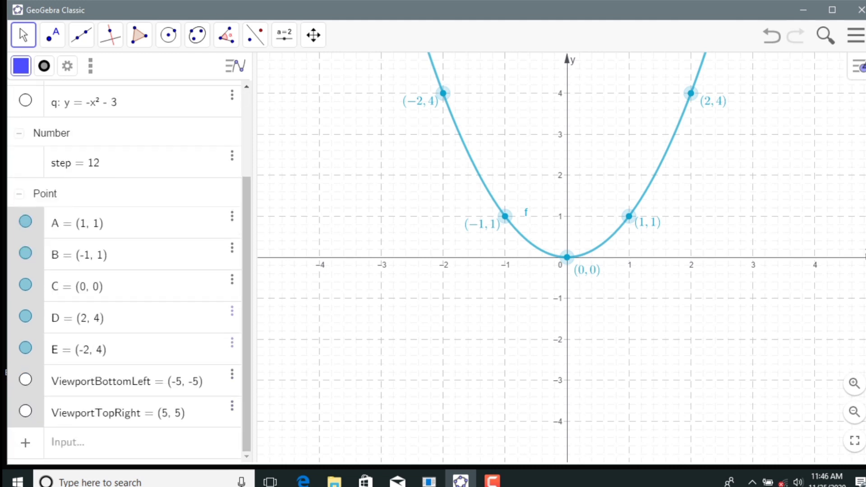
- Select points A through E and set their colour to the custom grey 127, 127, 127
left_click(76, 224)
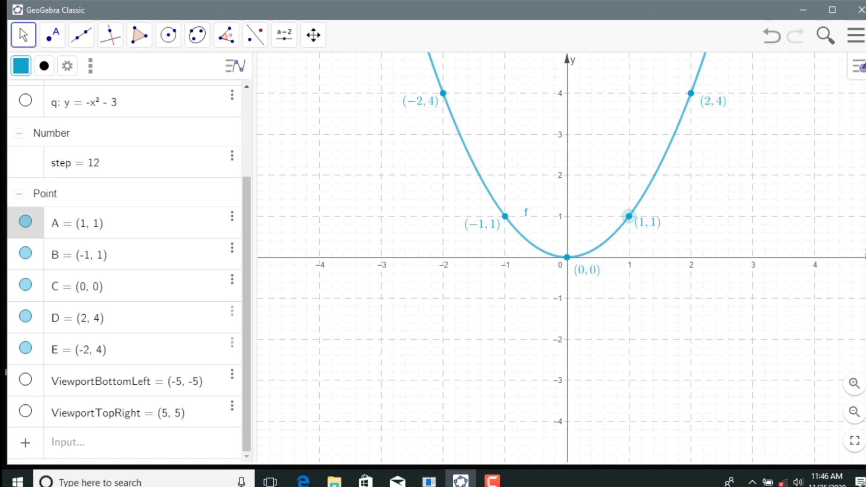
key("Escape")
left_click(77, 350, "shift")
scroll(124, 270, "down", 3)
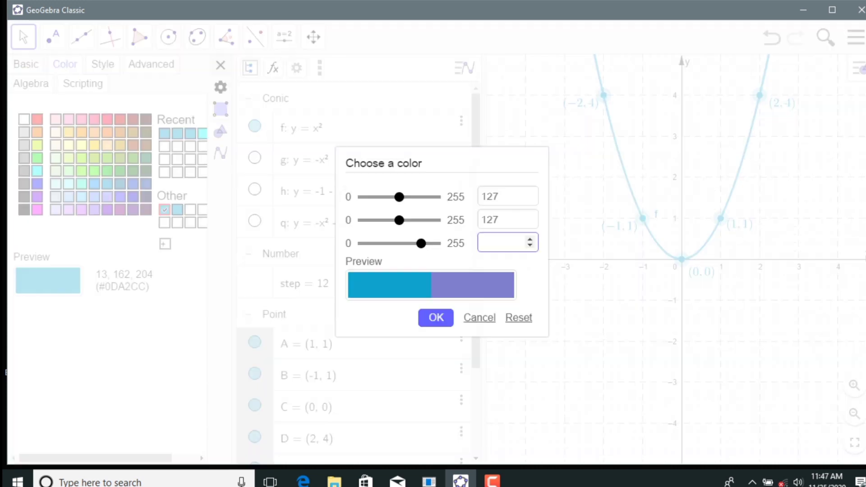
type("127")
key("Return")
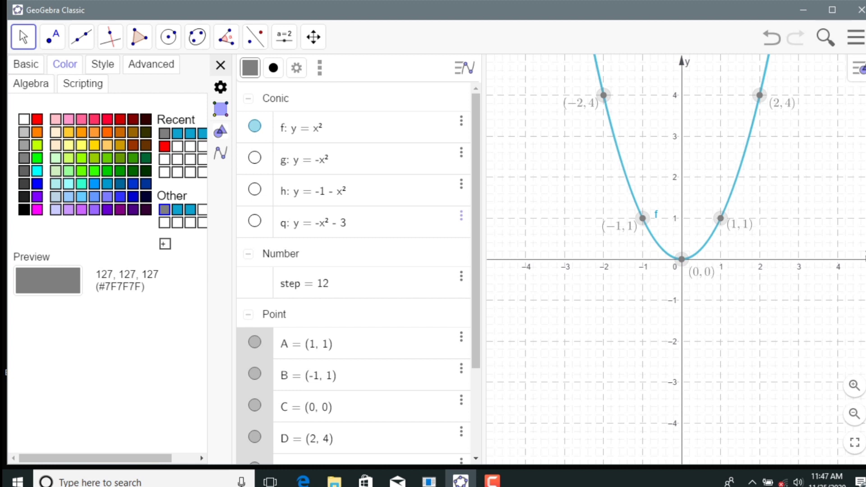
- Hide the label of parabola f and close its settings
left_click(302, 128)
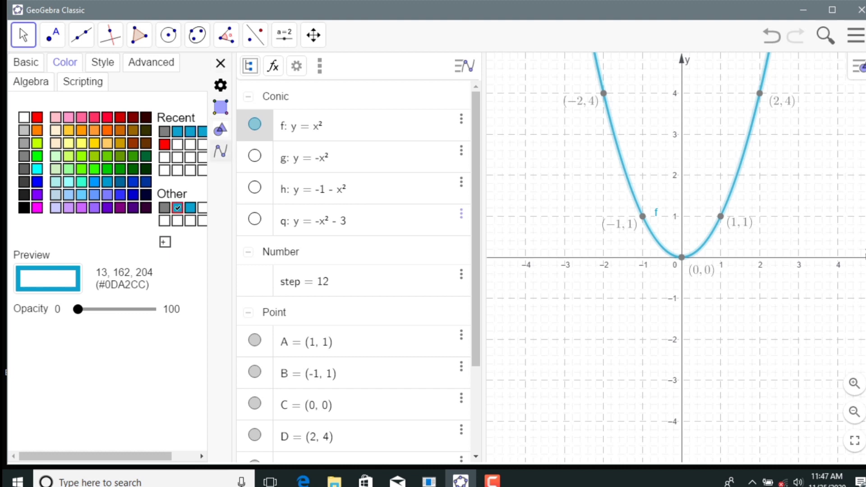
left_click(25, 63)
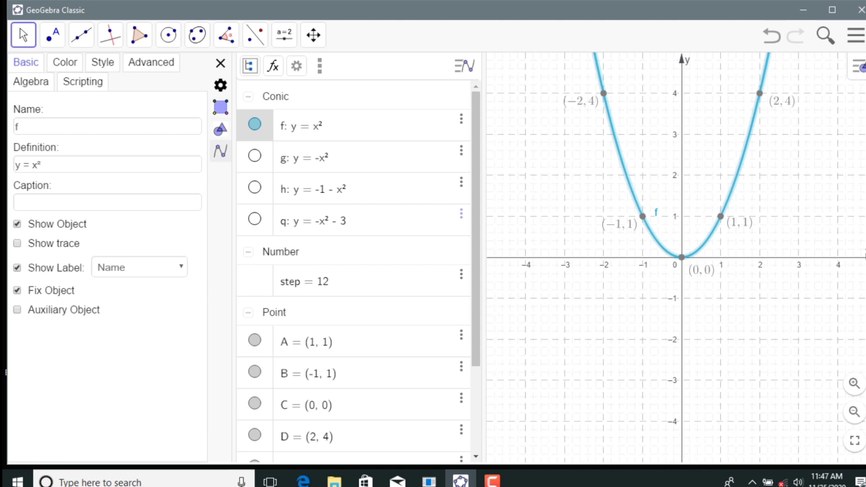
left_click(17, 268)
left_click(17, 268)
left_click(17, 268)
left_click(18, 268)
left_click(17, 268)
left_click(555, 230)
left_click(220, 63)
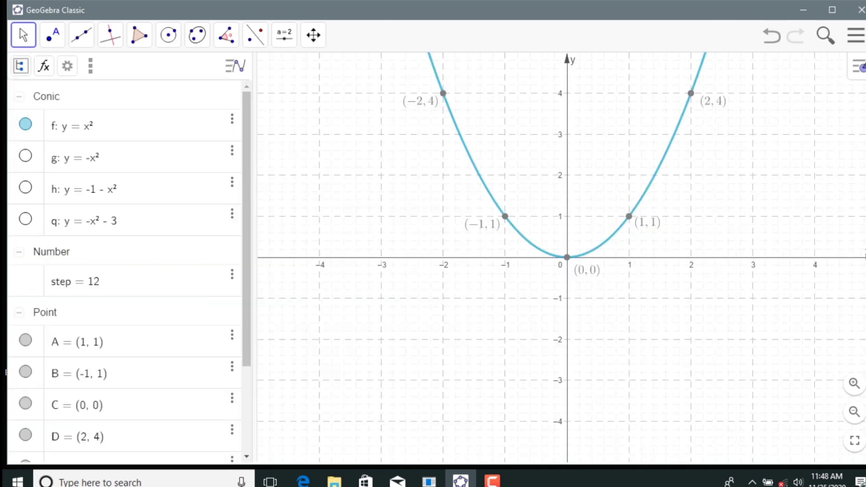
- Hide the Algebra view and show the Construction Protocol next to the graph of parabola f
left_click(856, 35)
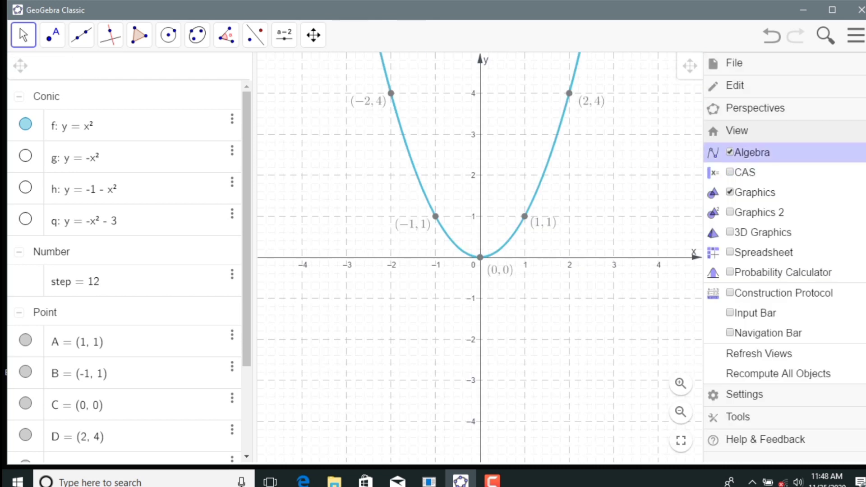
left_click(752, 153)
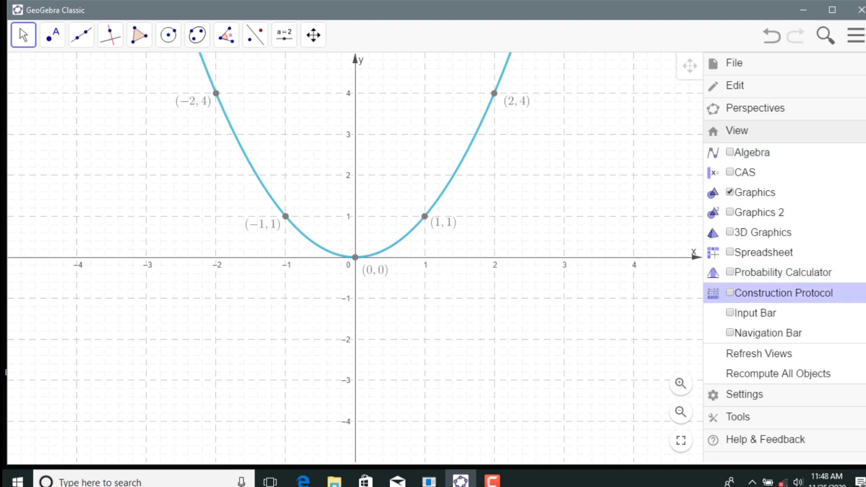
left_click(783, 293)
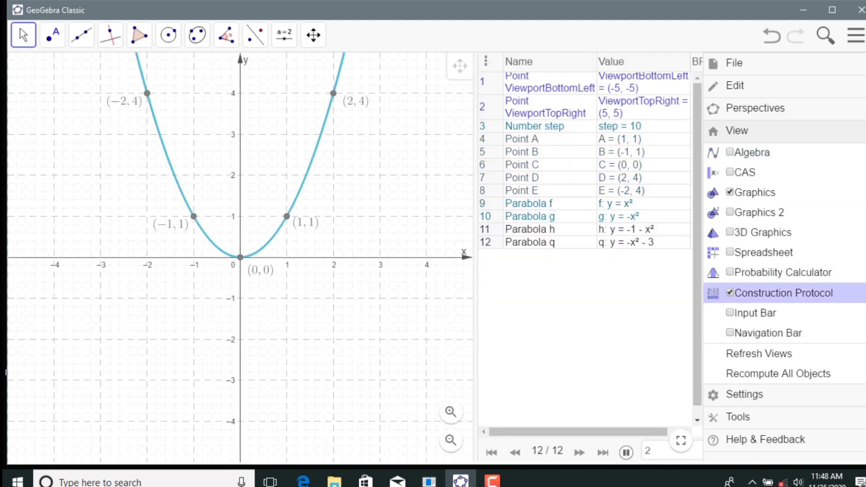
- Hide the Construction Protocol view, leaving only the graph of parabola f on screen
left_click(855, 35)
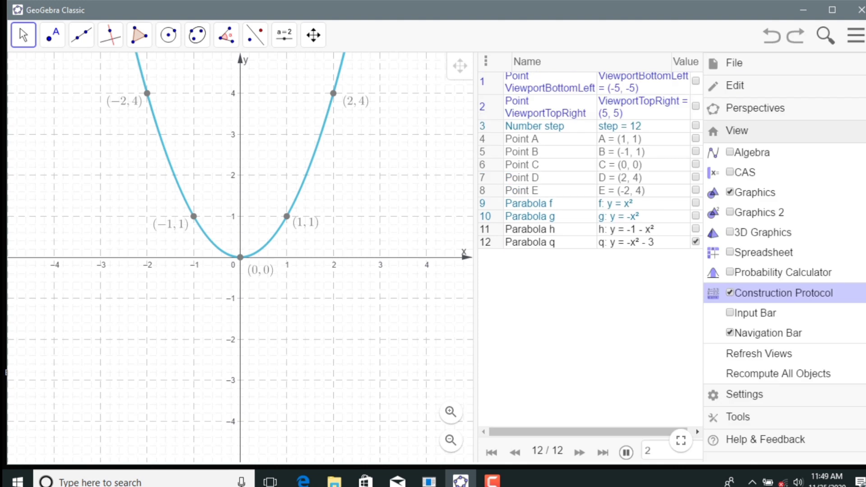
left_click(784, 293)
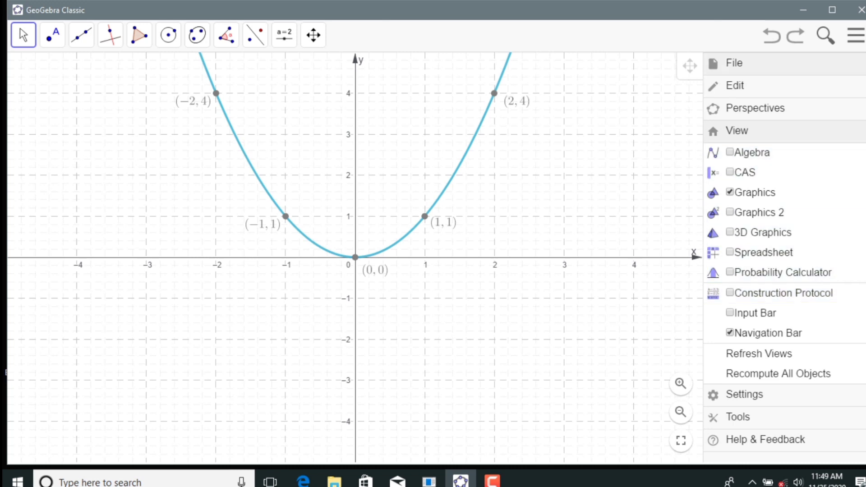
- Download the construction as a GeoGebra file (.ggb) named geogebra2 in the Downloads folder
left_click(734, 63)
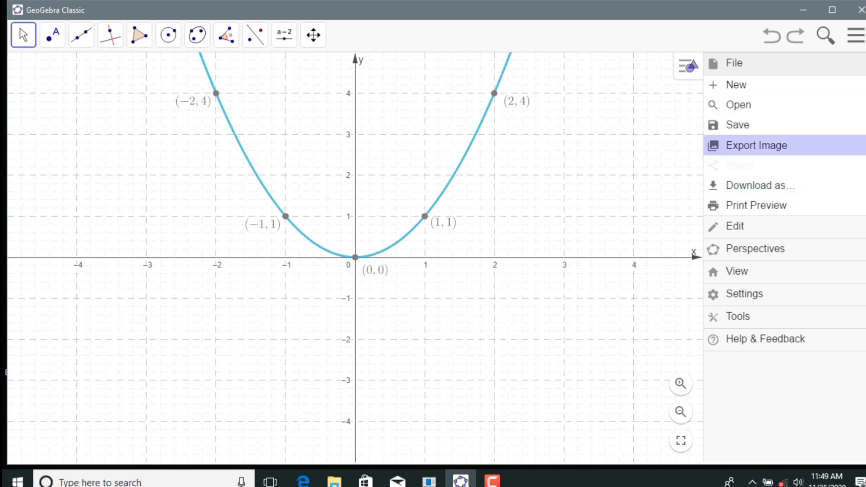
left_click(760, 185)
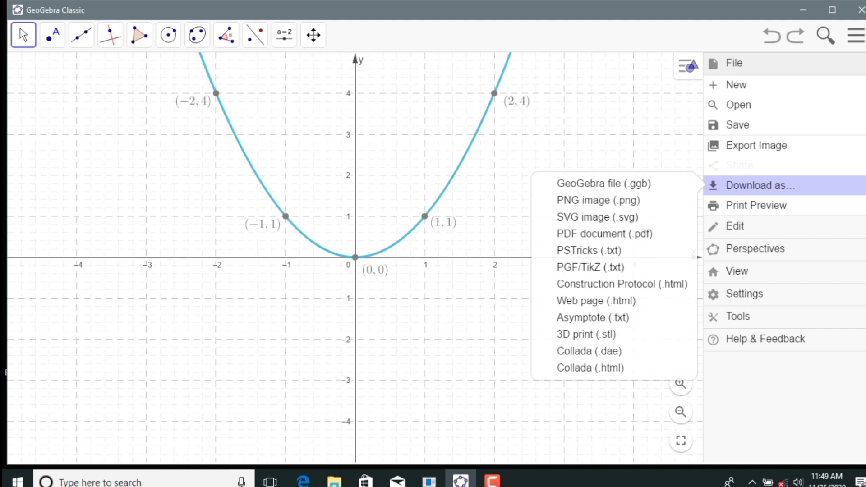
left_click(604, 184)
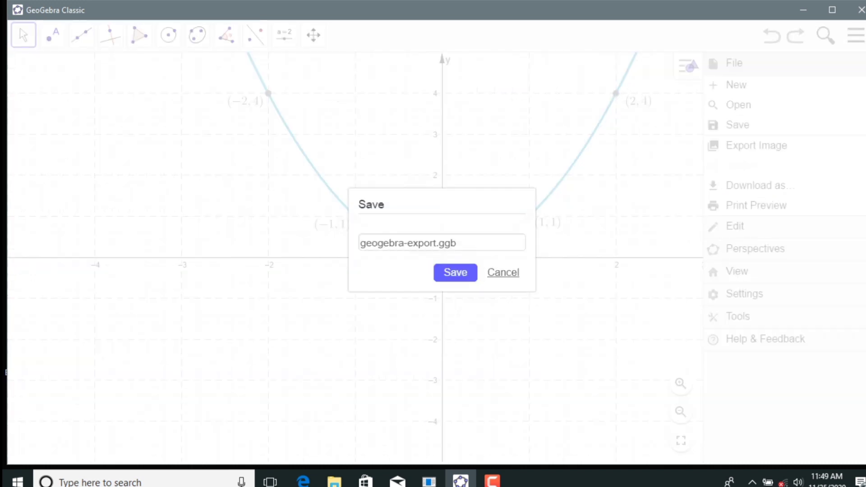
left_click(458, 243)
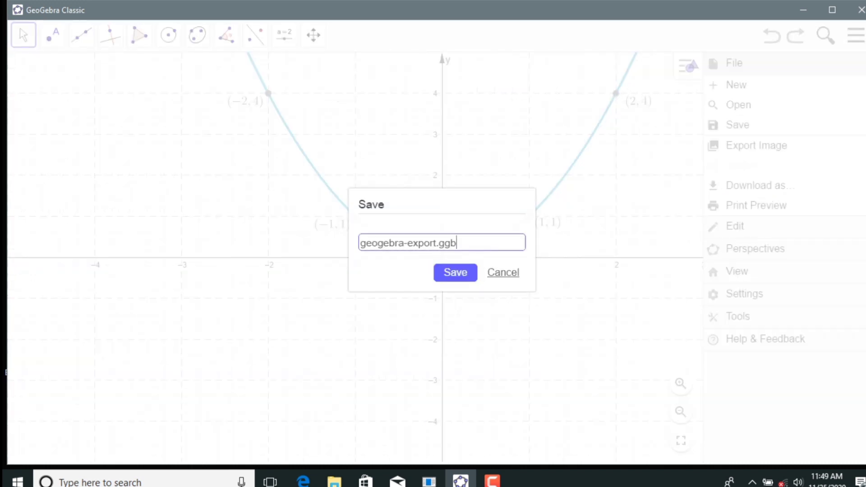
key("BackSpace")
key("BackSpace")
key("BackSpace")
key("BackSpace")
key("BackSpace")
key("BackSpace")
key("BackSpace")
key("BackSpace")
key("BackSpace")
key("BackSpace")
key("BackSpace")
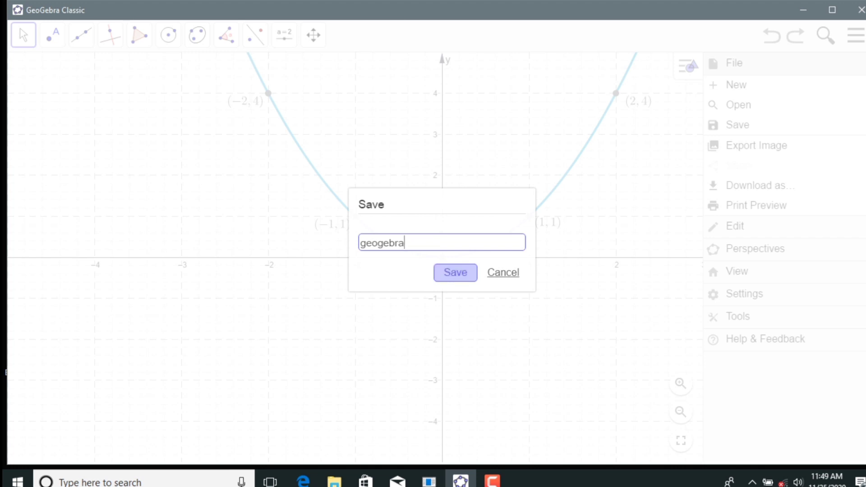
type("2")
key("Return")
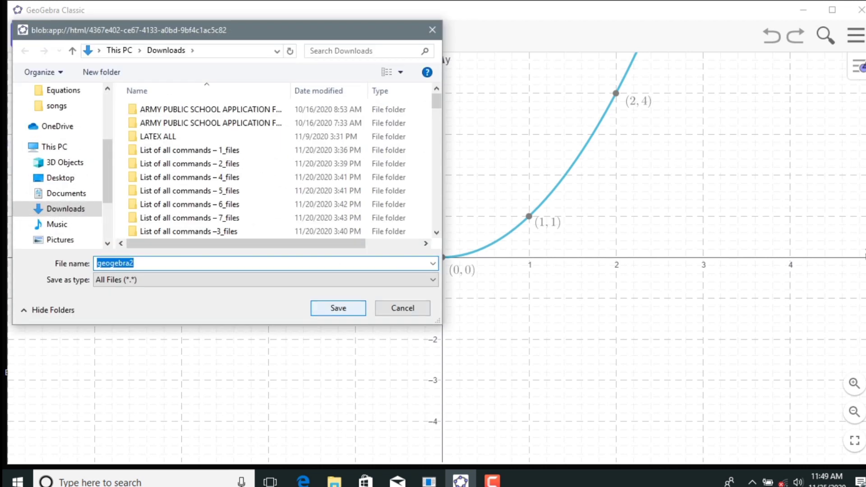
key("Return")
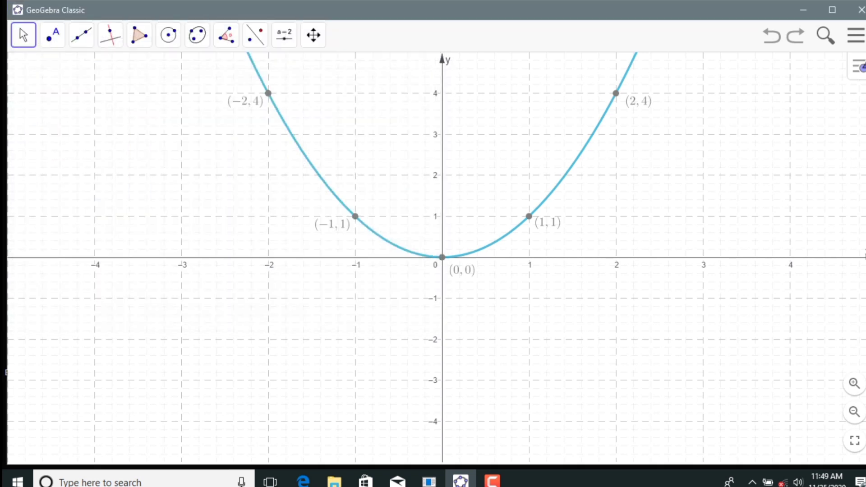
- Show the Algebra view, expand the Conic group and display parabola g, y = -x²
left_click(855, 35)
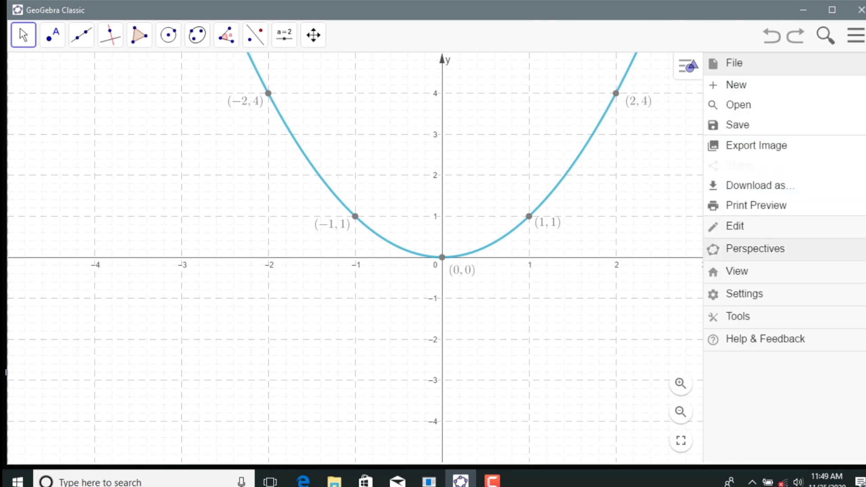
left_click(736, 271)
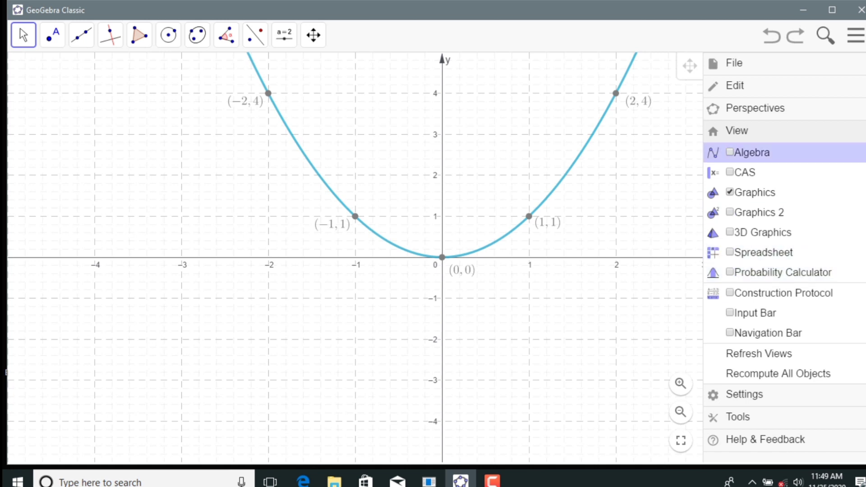
left_click(752, 153)
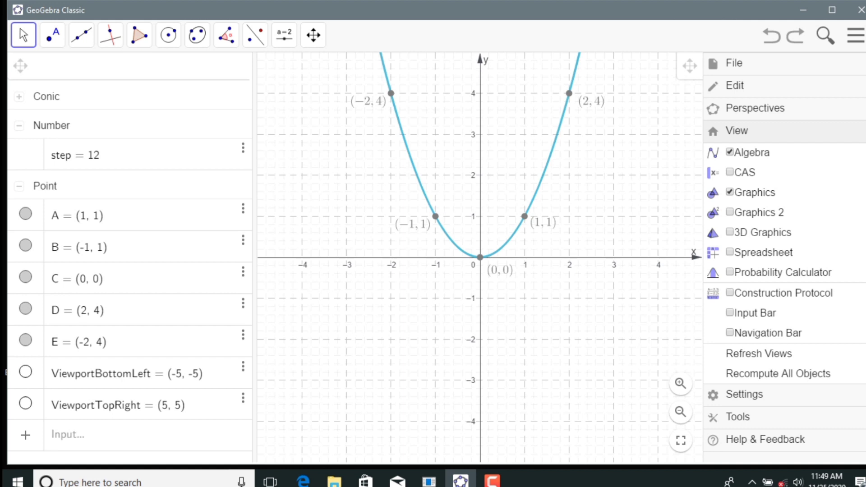
left_click(19, 96)
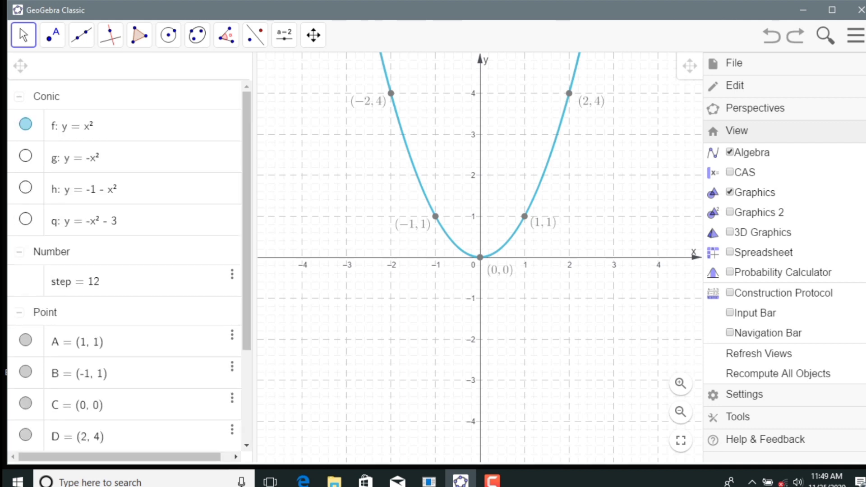
left_click(25, 155)
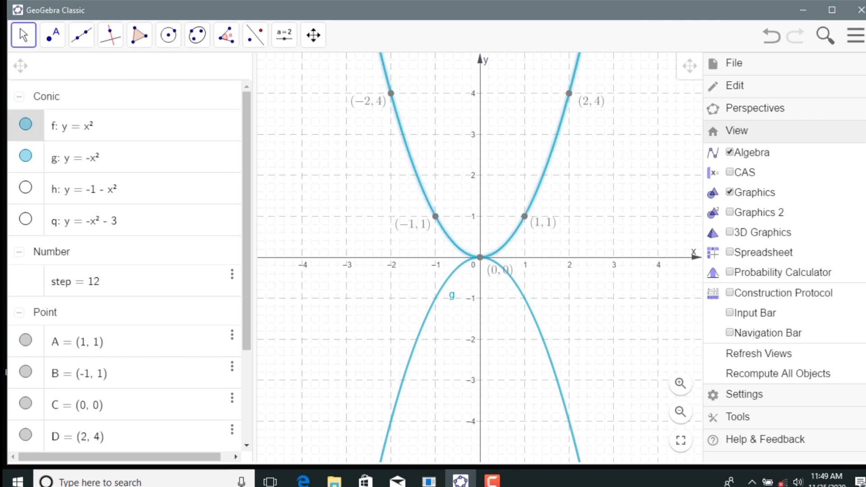
- Set the colour of parabola f to the custom grey 127, 127, 127
right_click(37, 131)
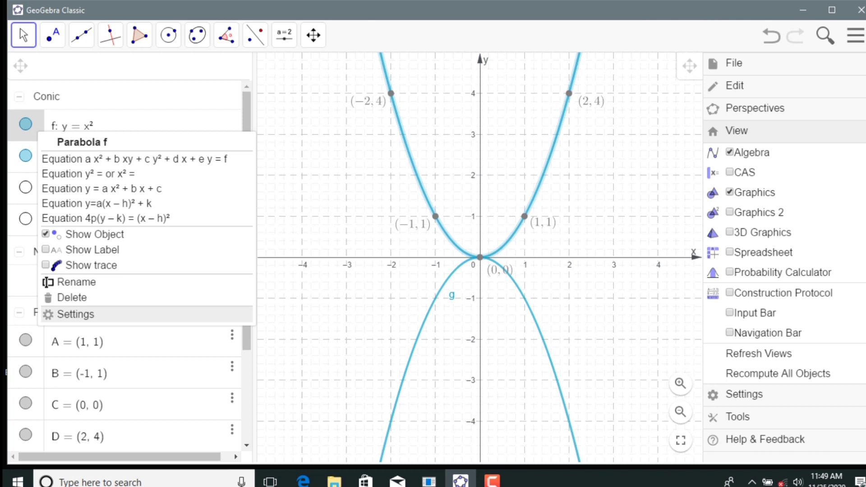
left_click(76, 314)
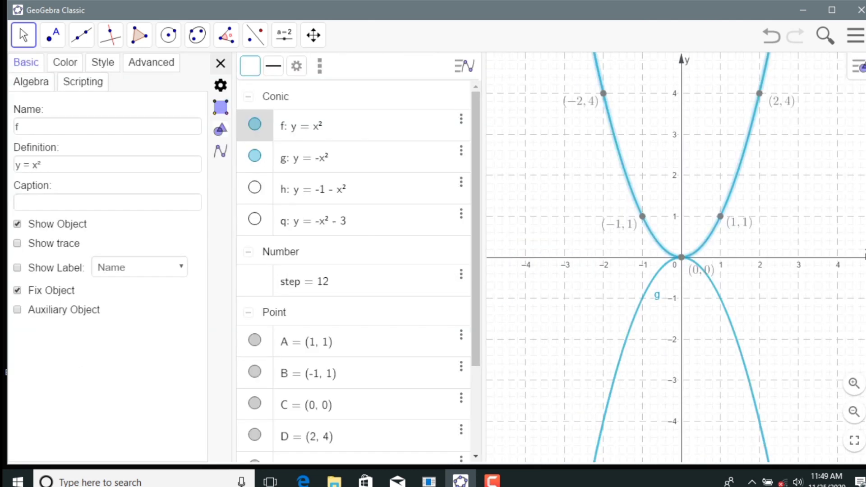
left_click(65, 63)
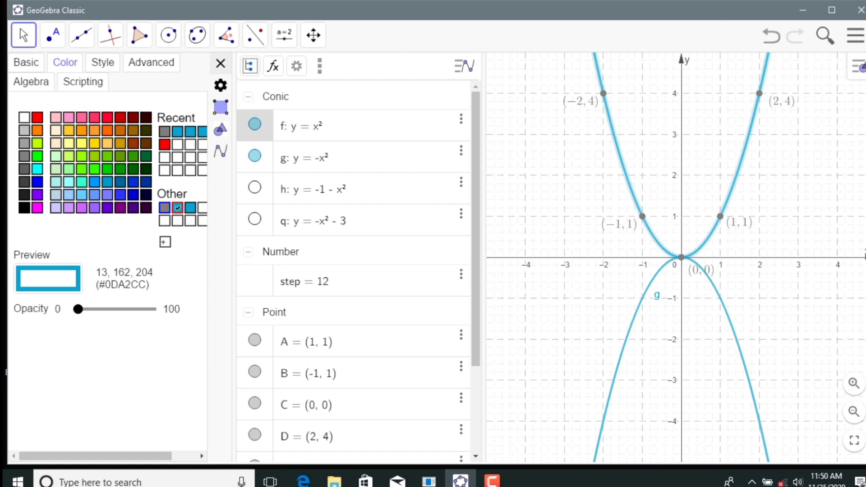
left_click(165, 208)
left_click(164, 208)
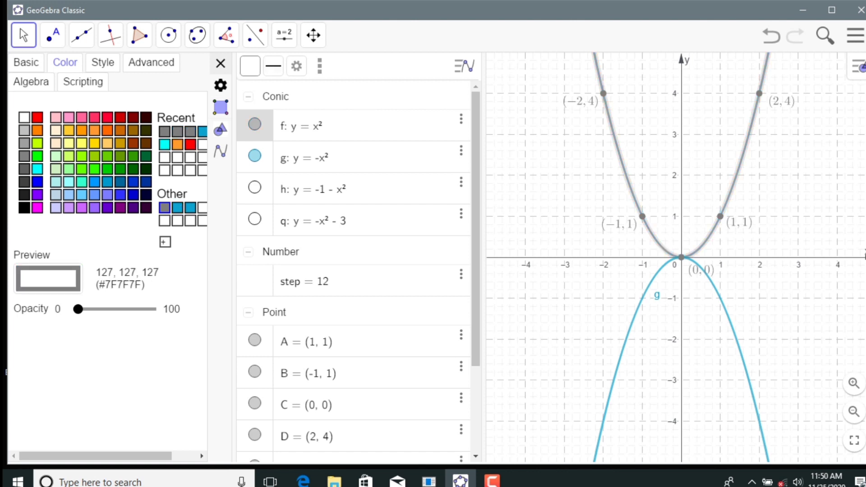
left_click(164, 208)
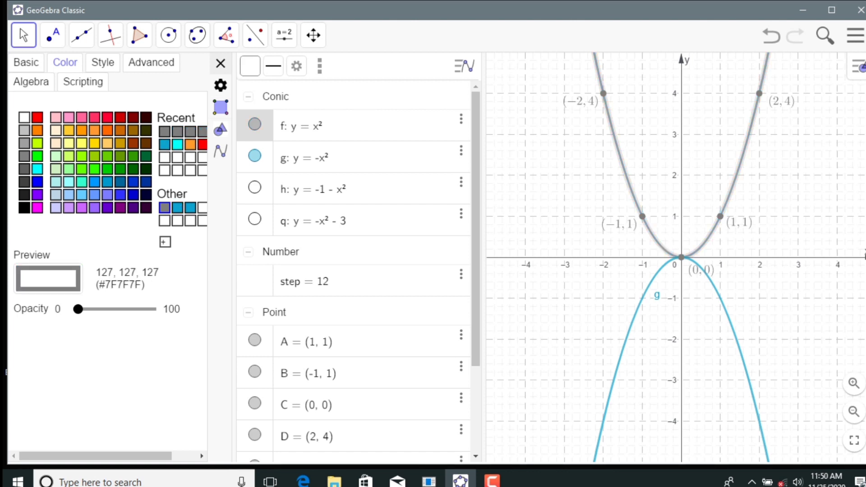
left_click(165, 208)
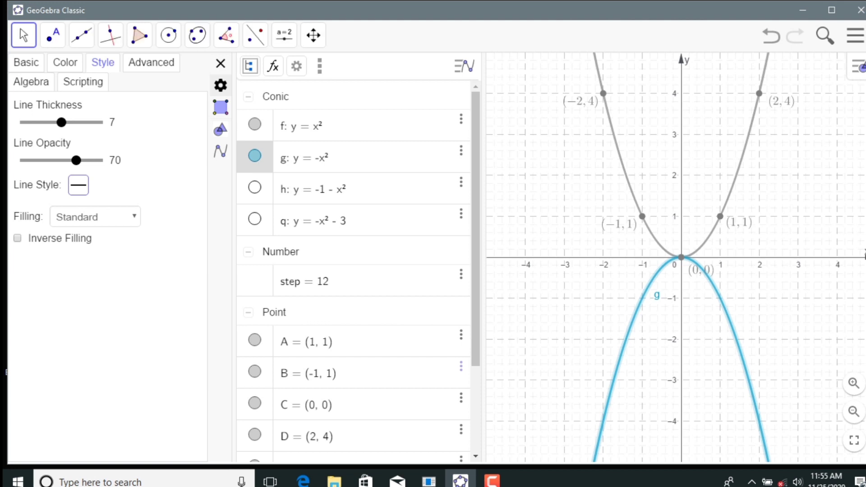
- Add points B, C and A to the selection together with parabola g
left_click(461, 367)
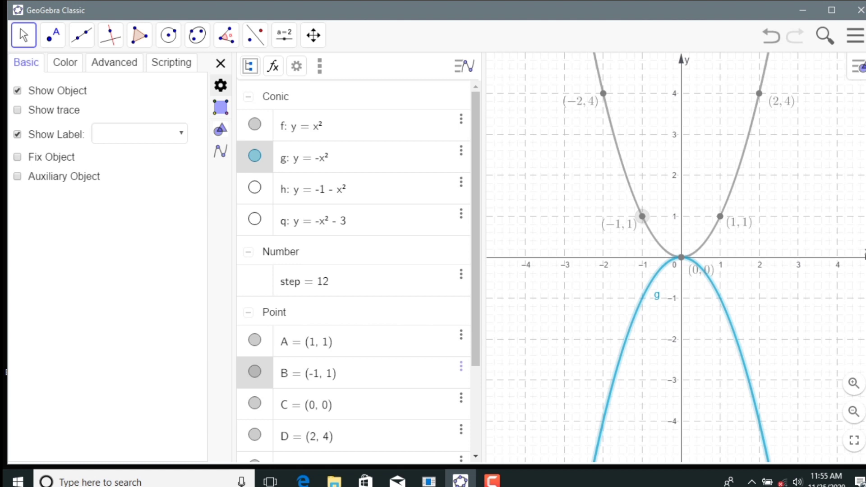
left_click(307, 404, "ctrl")
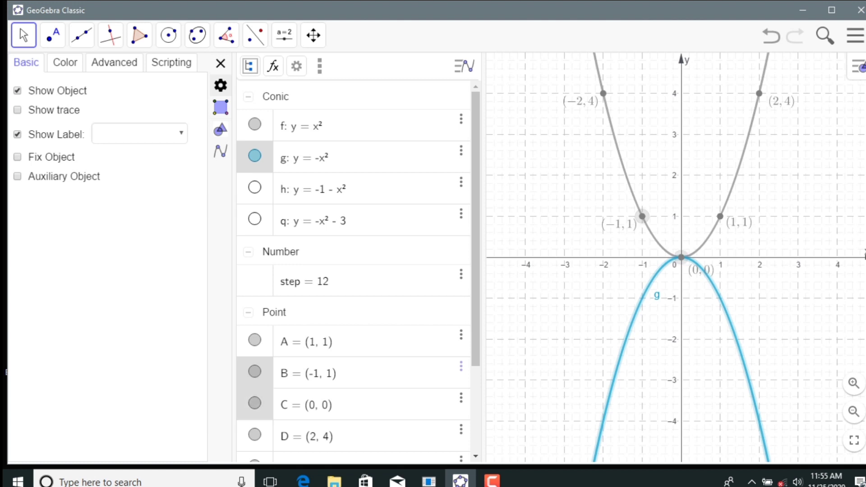
left_click(307, 342, "ctrl")
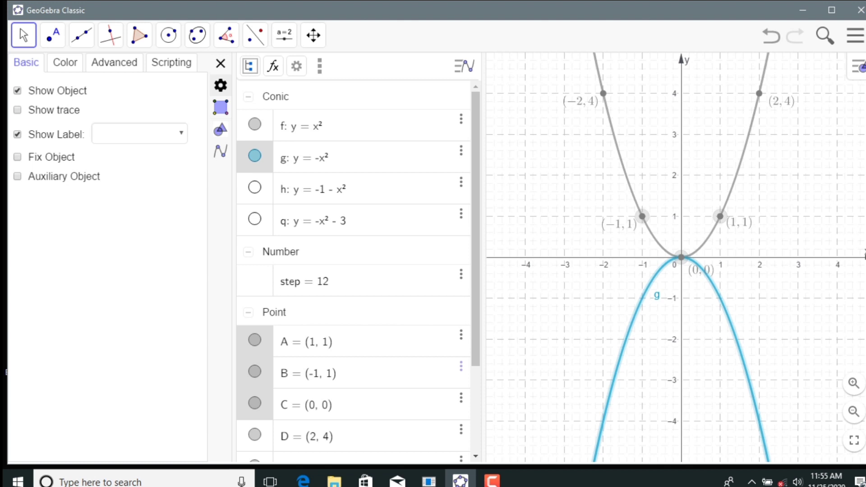
- Hide points D (2, 4) and E (-2, 4) in the graph
scroll(358, 270, "down", 5)
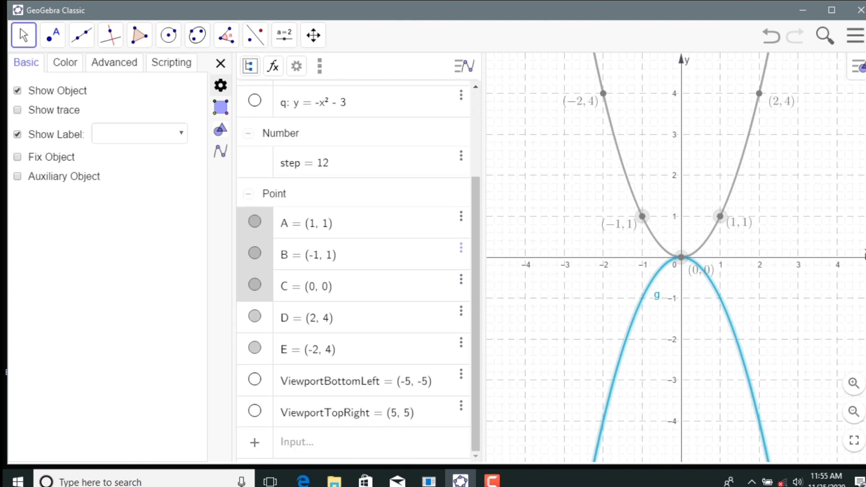
left_click(255, 316)
left_click(255, 317)
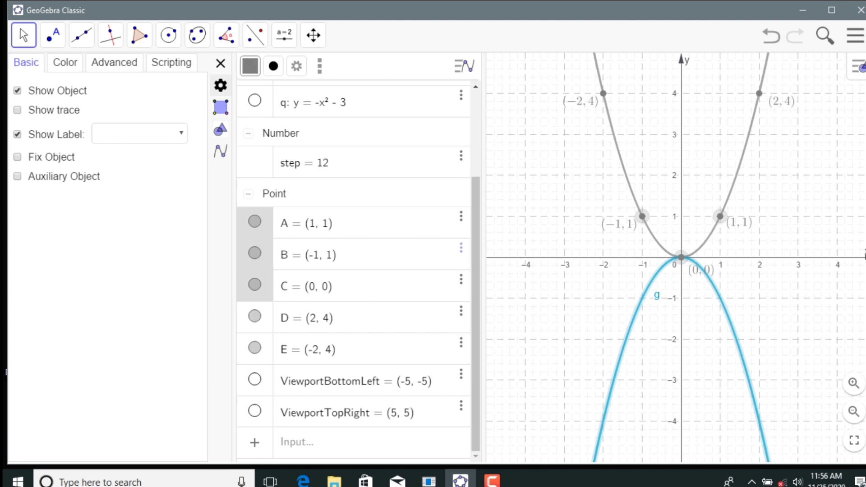
left_click(255, 316)
left_click(255, 316)
left_click(255, 316)
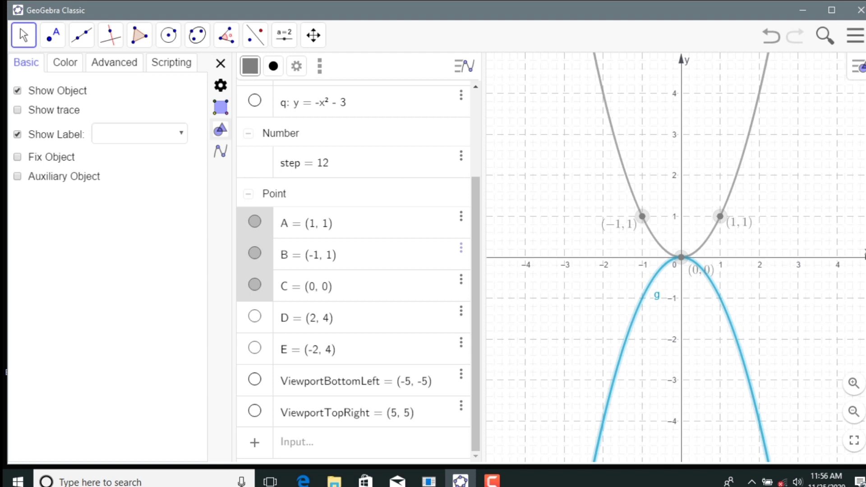
- Hide the labels of parabola g and points A, B and C
right_click(267, 253)
left_click(304, 420)
left_click(114, 63)
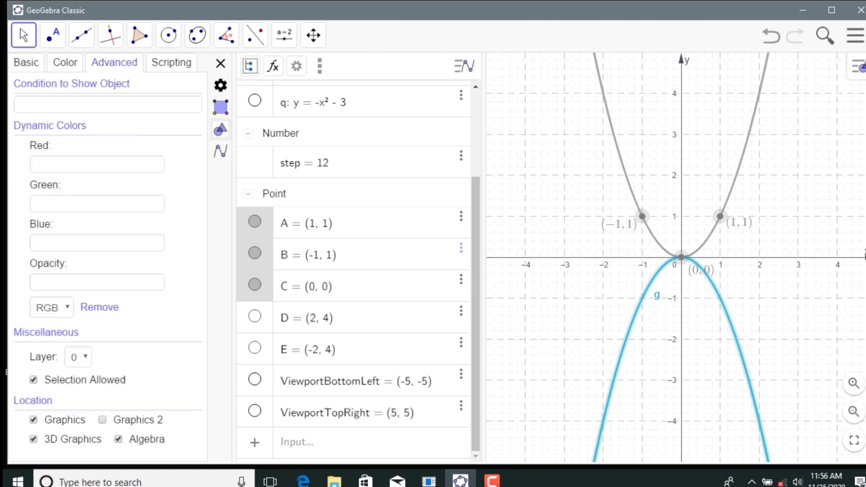
left_click(65, 63)
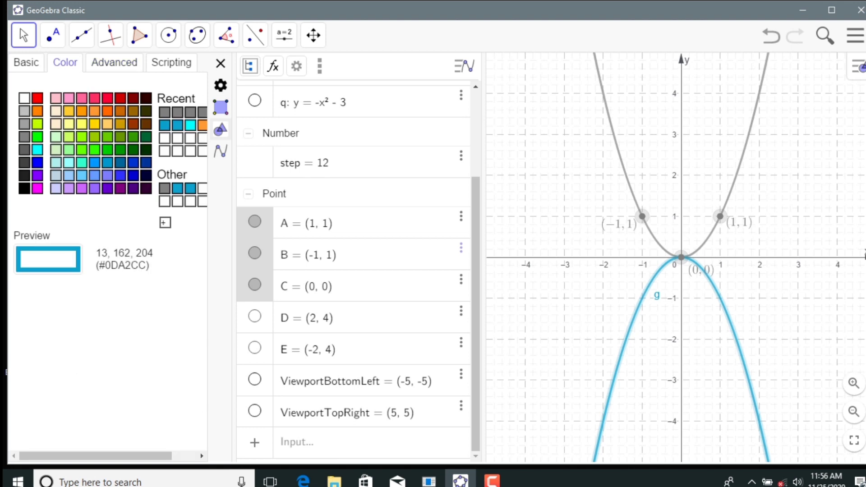
left_click(26, 63)
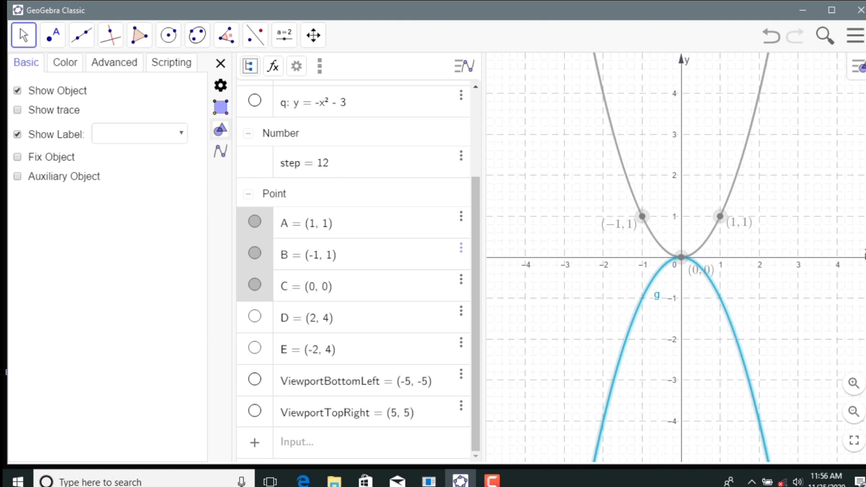
left_click(17, 135)
left_click(17, 134)
left_click(17, 135)
left_click(17, 135)
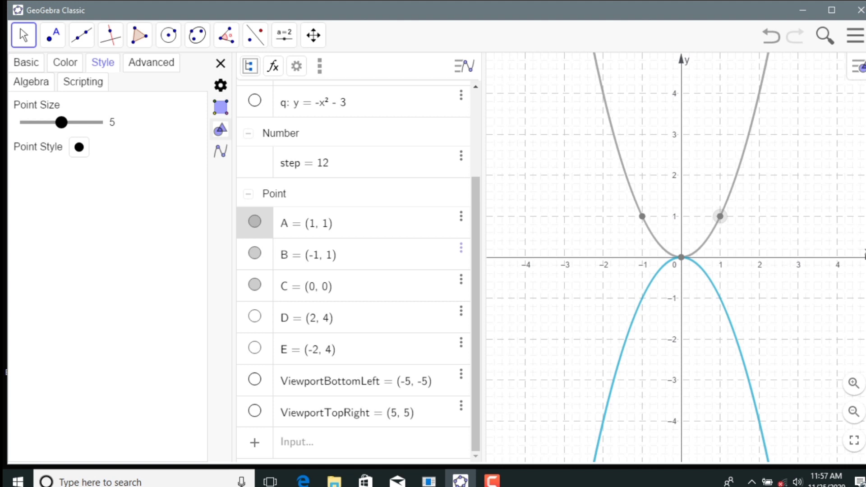
- Set the size of point A to 4 and extend the selection to points B and C
left_click_drag(62, 122, 52, 123)
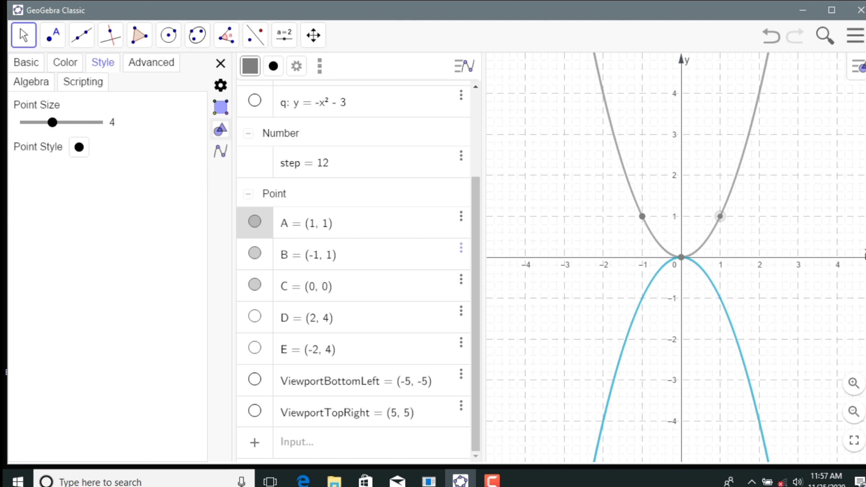
key("Down")
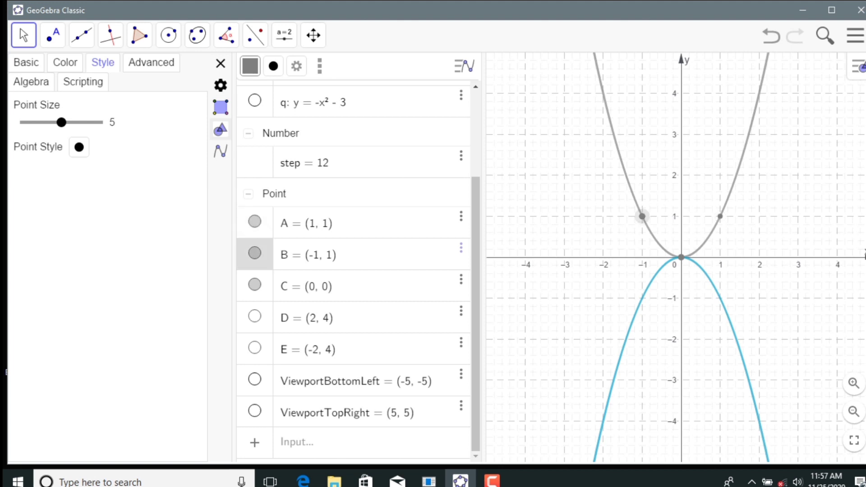
key("Up")
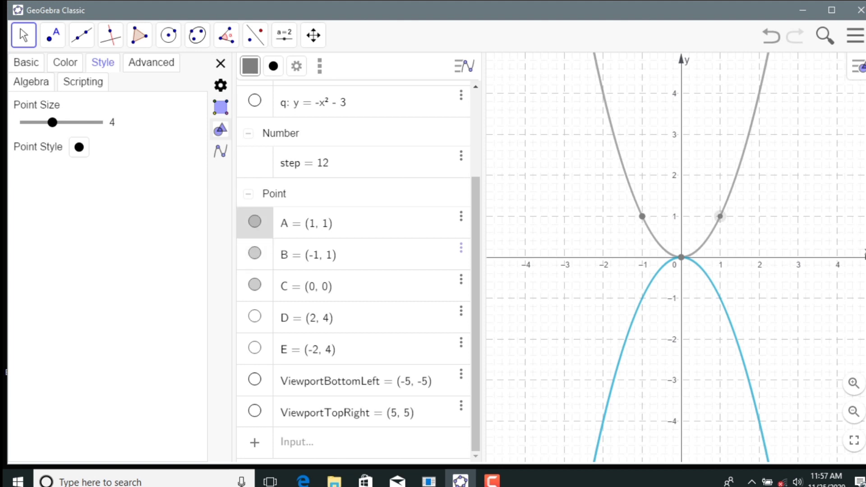
key("shift+Down")
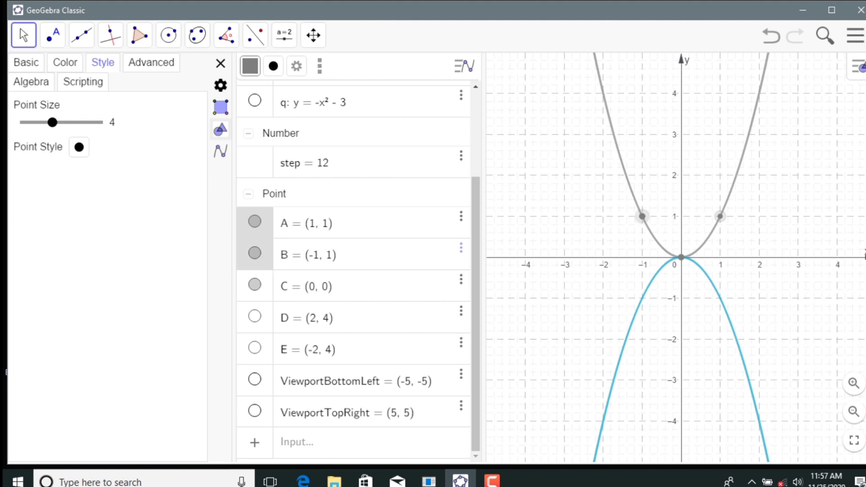
key("shift+Down")
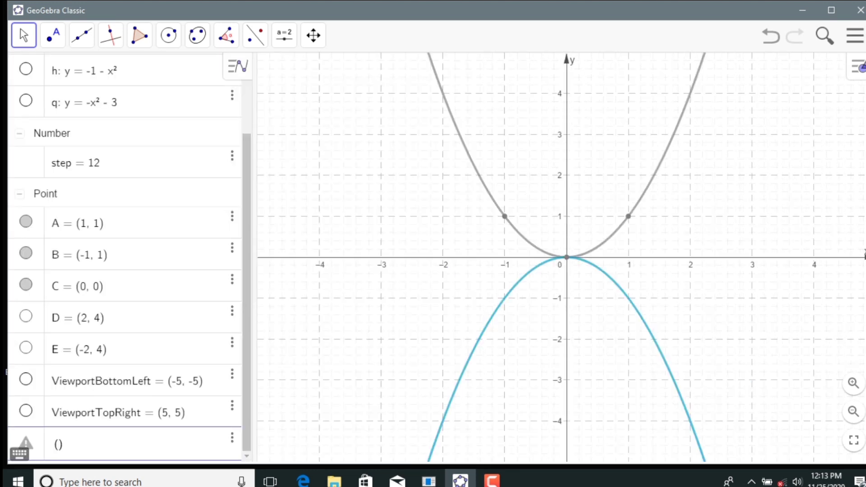
- Add a point at (-1, -1) through the algebra input
type("-1,-")
type("1, −1")
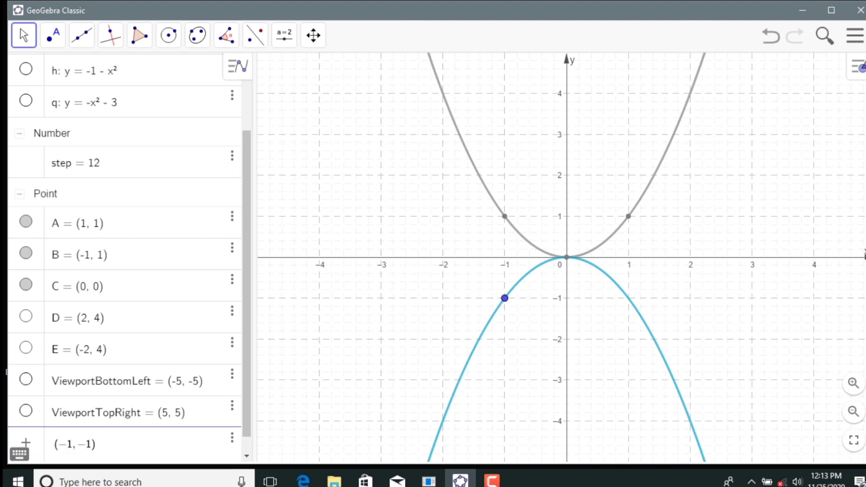
key("Return")
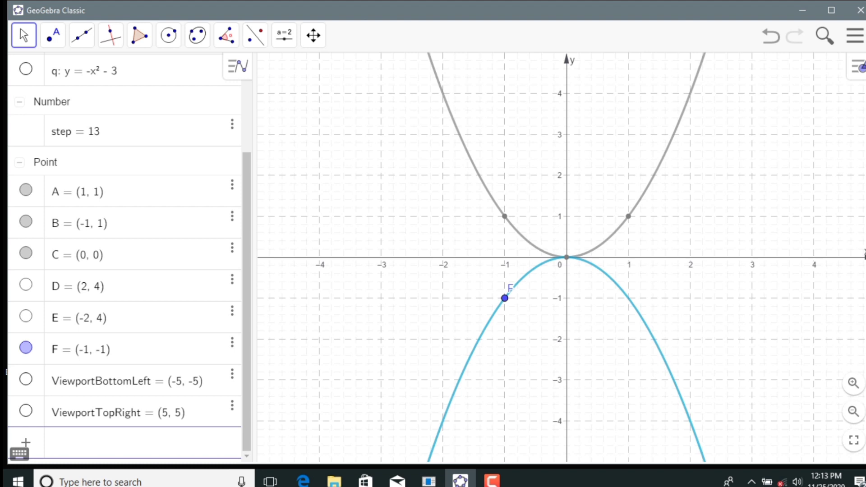
- Place a point at (1, -1) on the blue parabola and two points on the x-axis at about x = -1 and x = 1
left_click(52, 35)
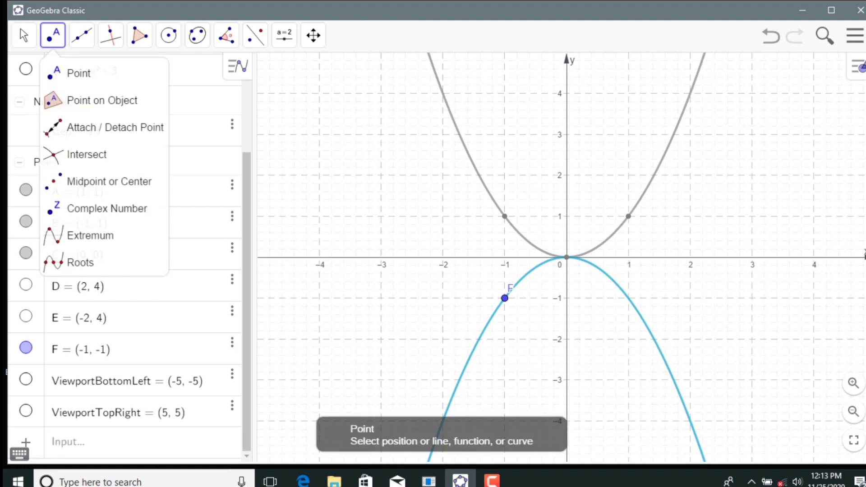
left_click(77, 73)
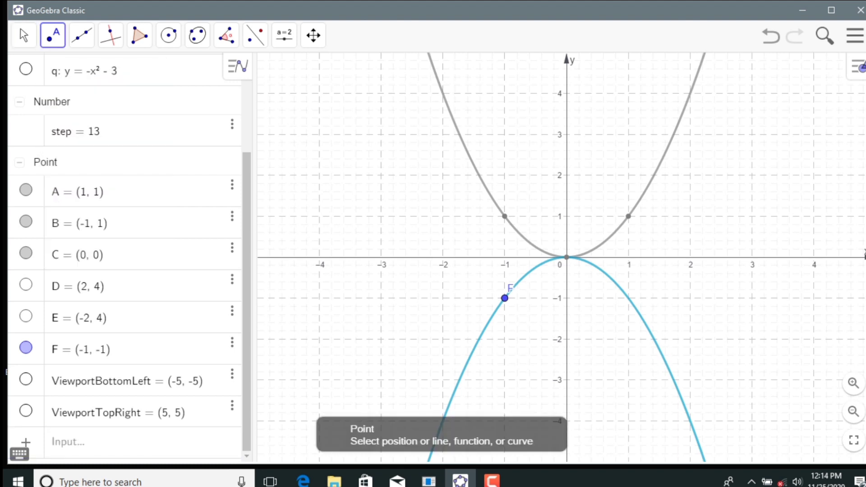
left_click(628, 298)
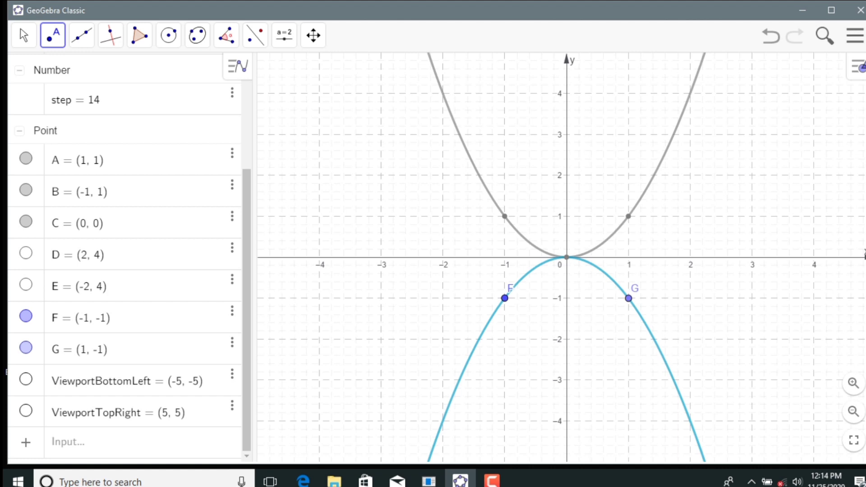
left_click(503, 257)
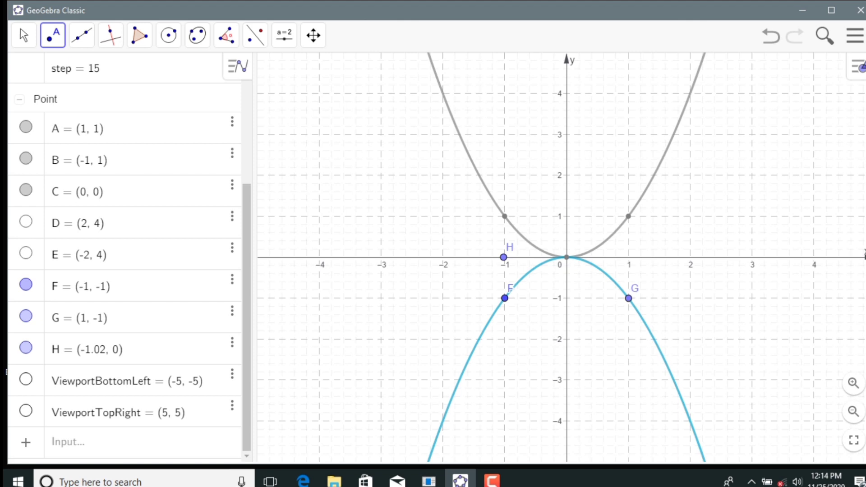
left_click(628, 257)
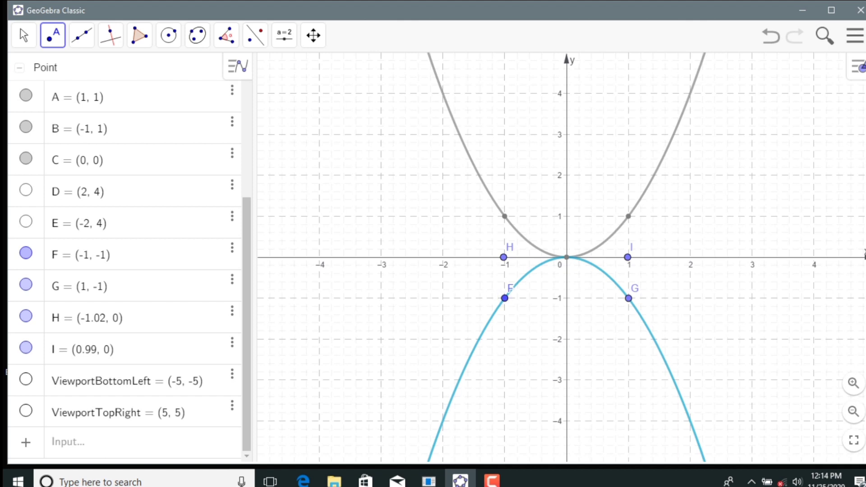
- Select points F, G, H and I together and hide their labels
key("Escape")
left_click(79, 287, "ctrl")
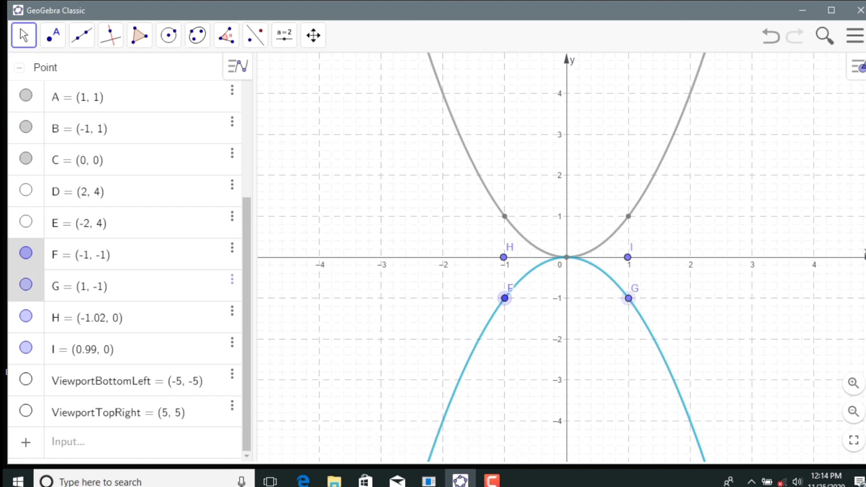
left_click(87, 318, "ctrl")
left_click(83, 350, "ctrl")
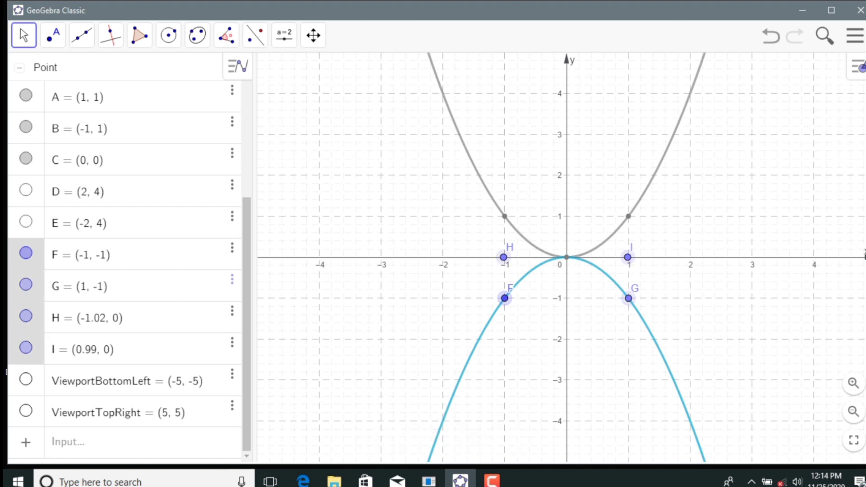
right_click(42, 313)
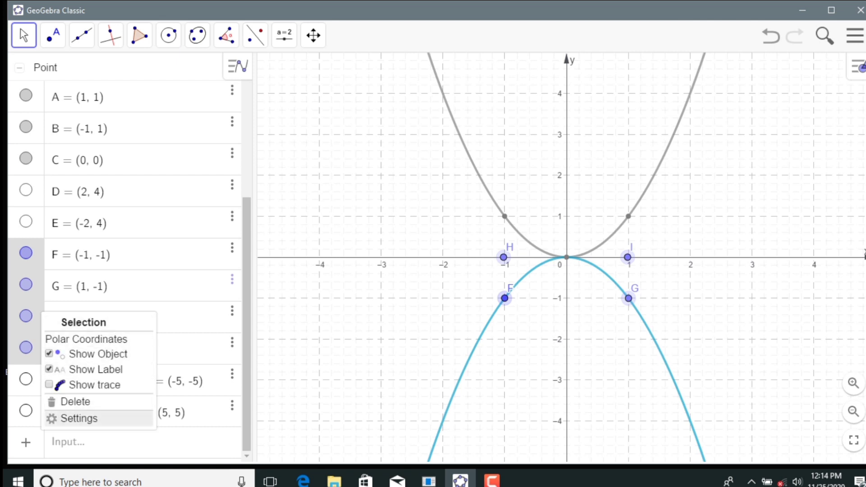
left_click(79, 418)
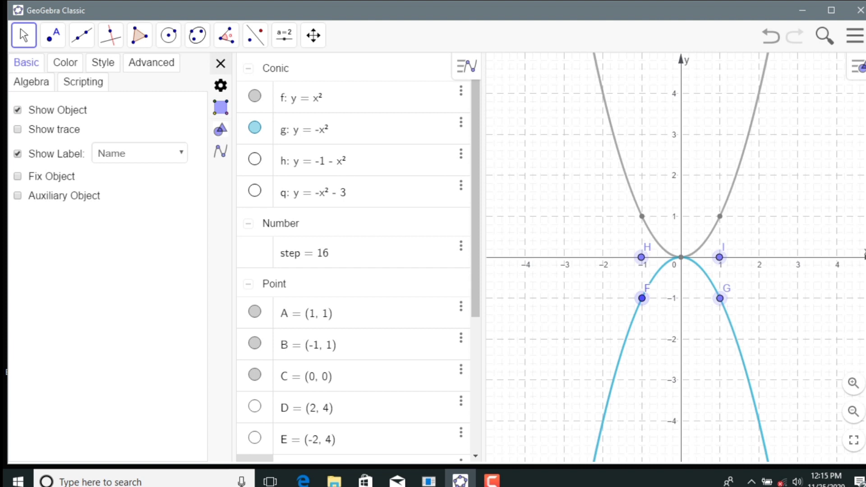
left_click(17, 153)
- Set the size of points F, G, H and I to 4 and their point style to a plain solid dot
left_click(103, 63)
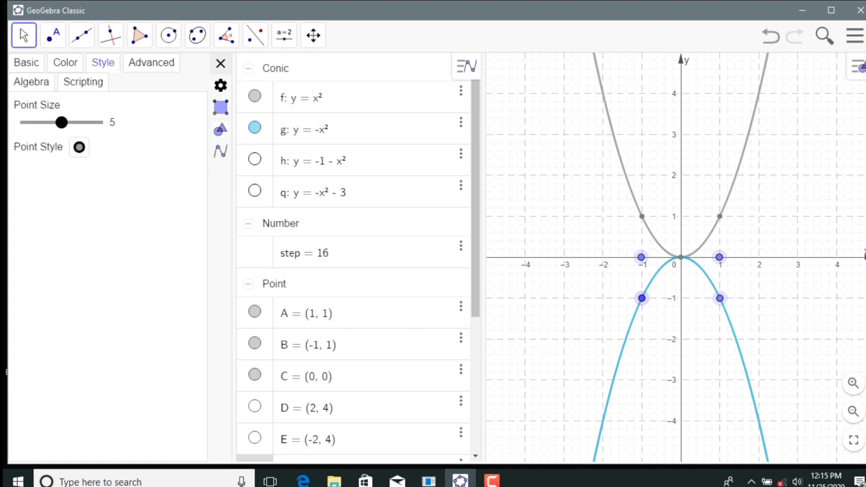
left_click_drag(61, 122, 52, 122)
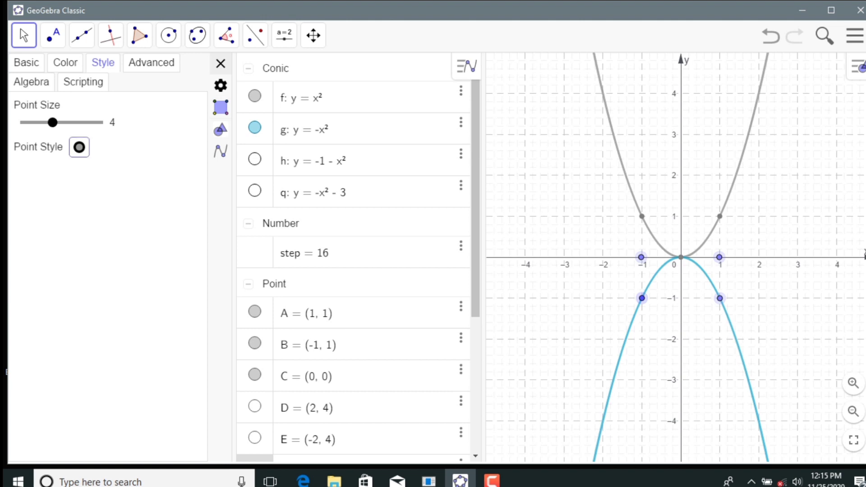
left_click(79, 147)
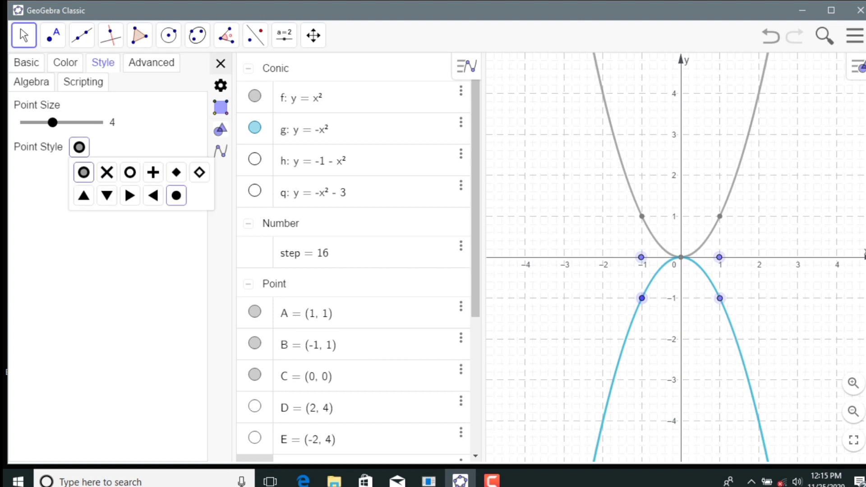
left_click(176, 195)
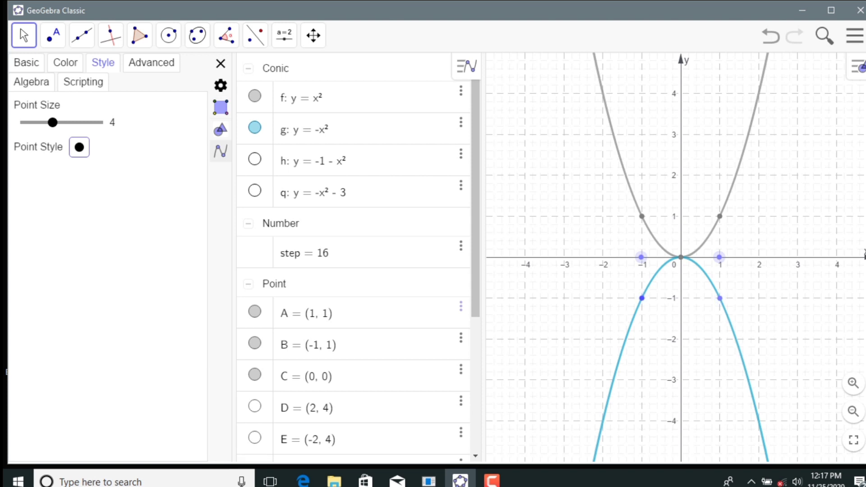
- Colour the x-axis points H and I with the custom blue 13, 162, 204 (#0DA2CC)
scroll(353, 258, "down", 5)
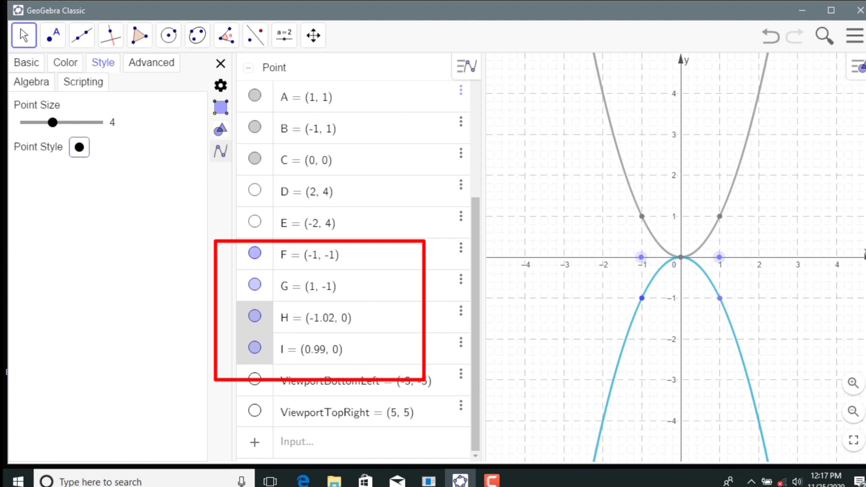
left_click(65, 62)
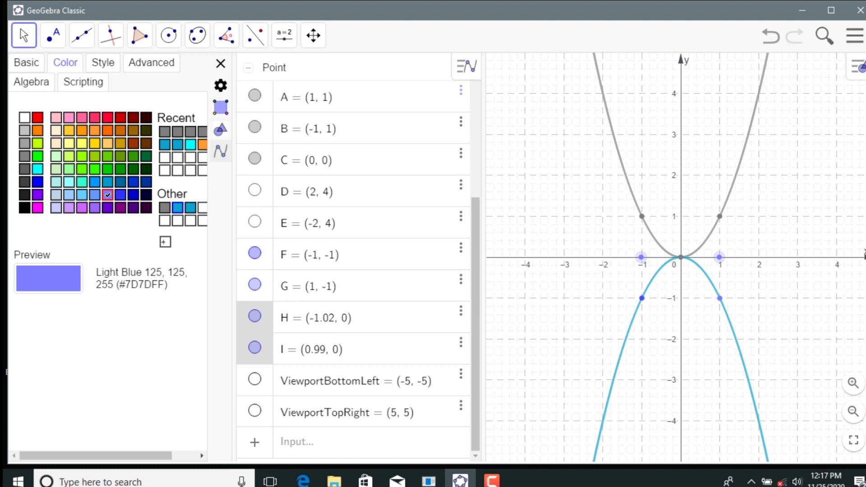
left_click(177, 208)
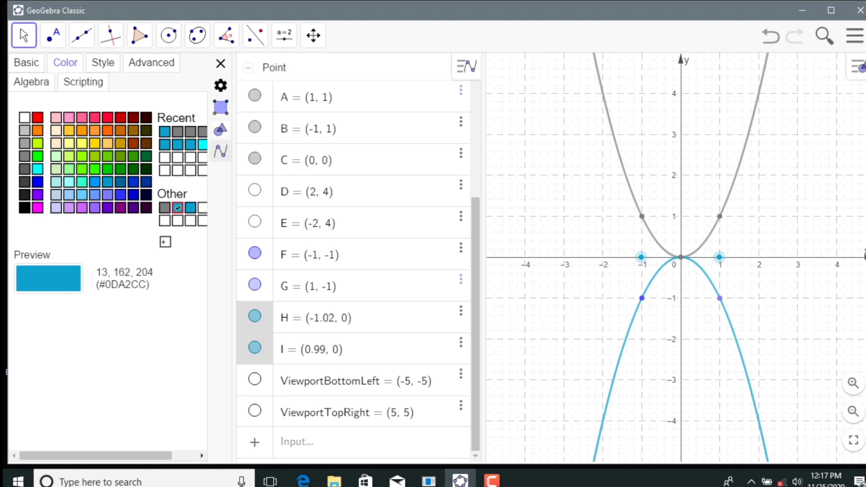
key("Escape")
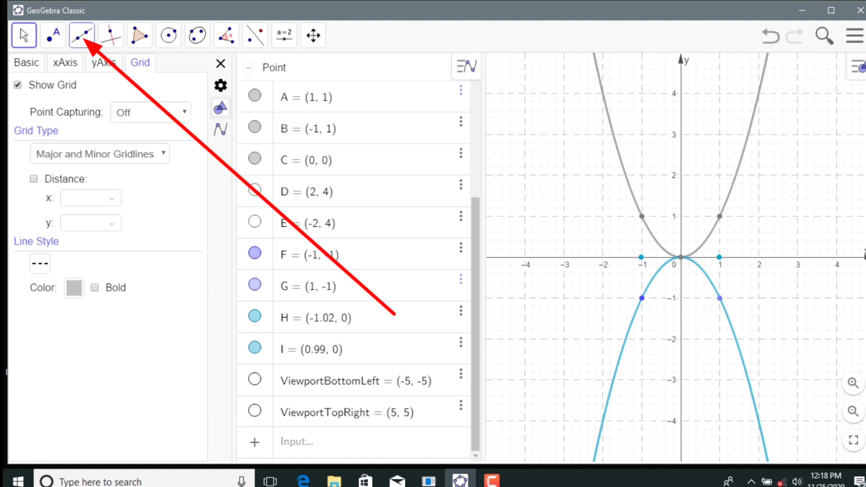
- Draw vertical segments from the x-axis points H and I up to points B and A on the grey parabola
left_click(81, 35)
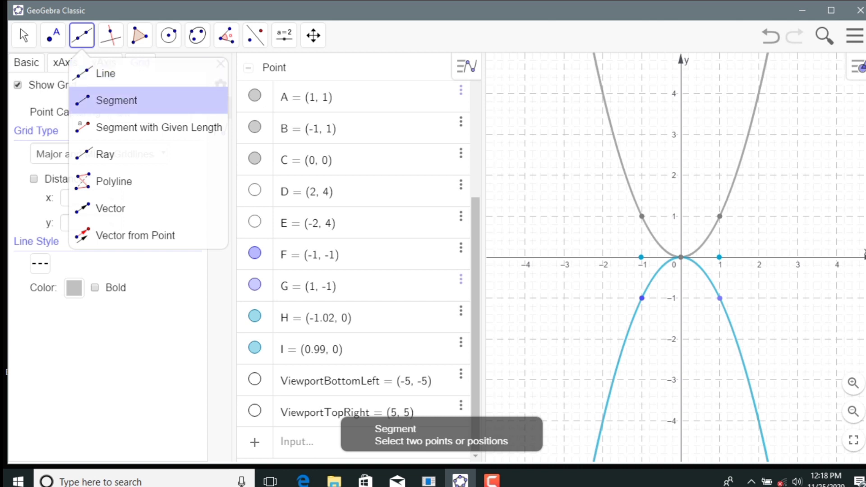
left_click(117, 101)
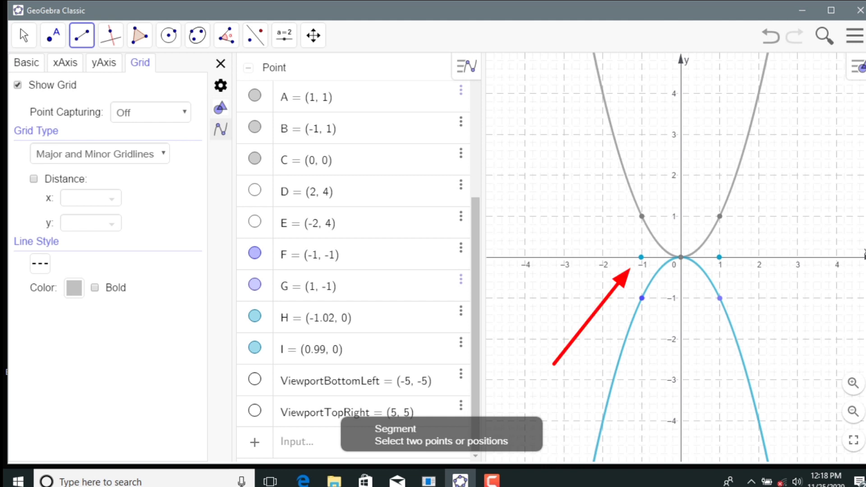
left_click(640, 258)
left_click_drag(641, 257, 642, 217)
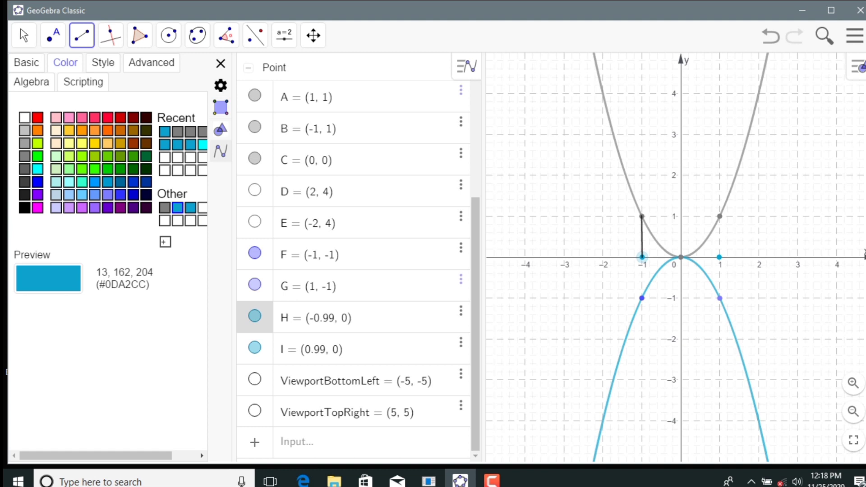
left_click(641, 216)
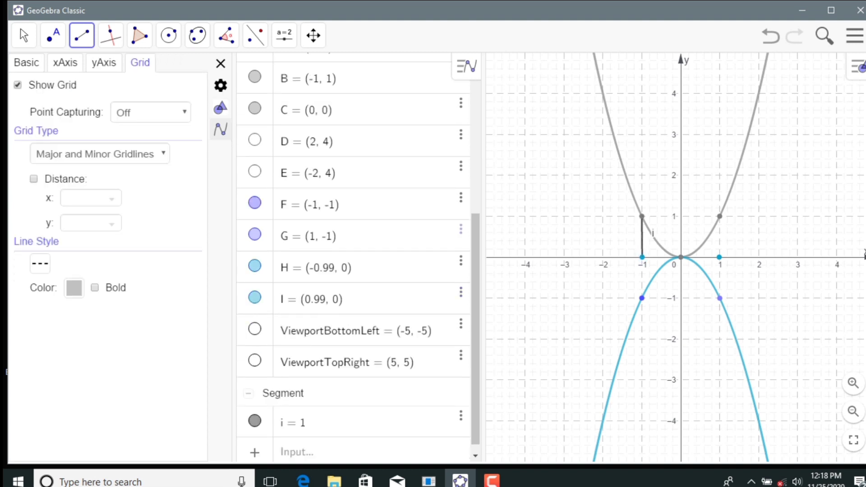
left_click(719, 257)
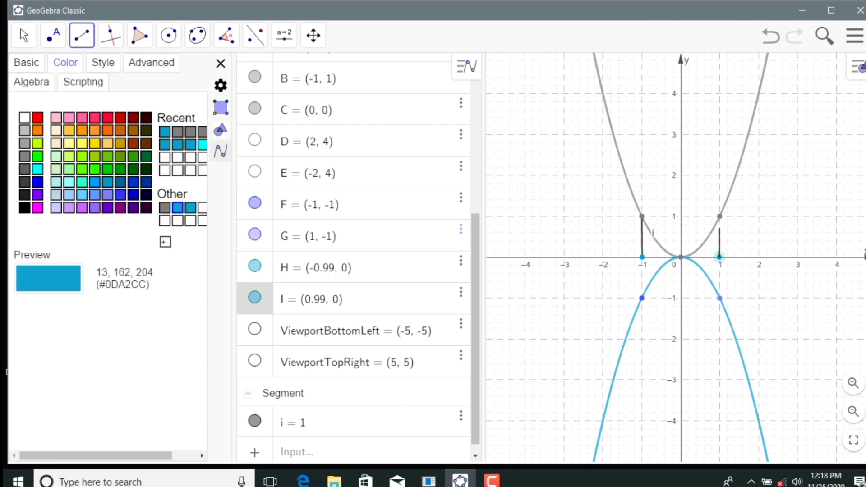
left_click(719, 216)
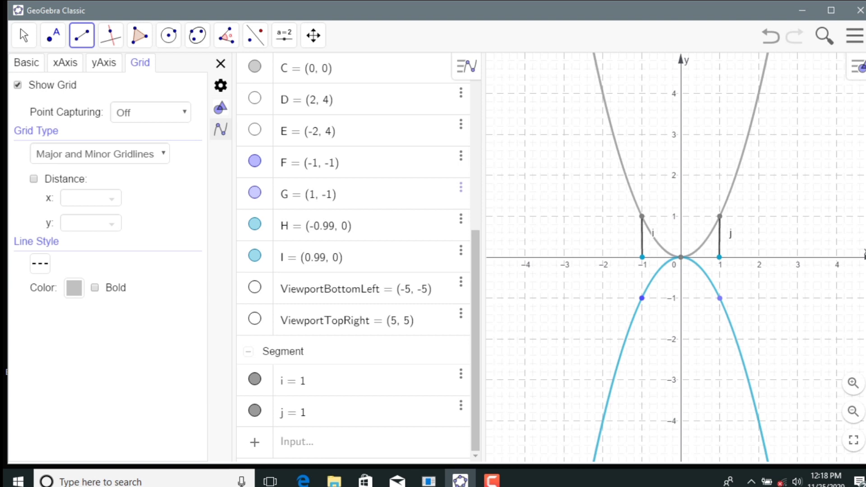
- Draw vertical segments from the x-axis points H and I down to points F and G on the blue parabola
left_click(641, 257)
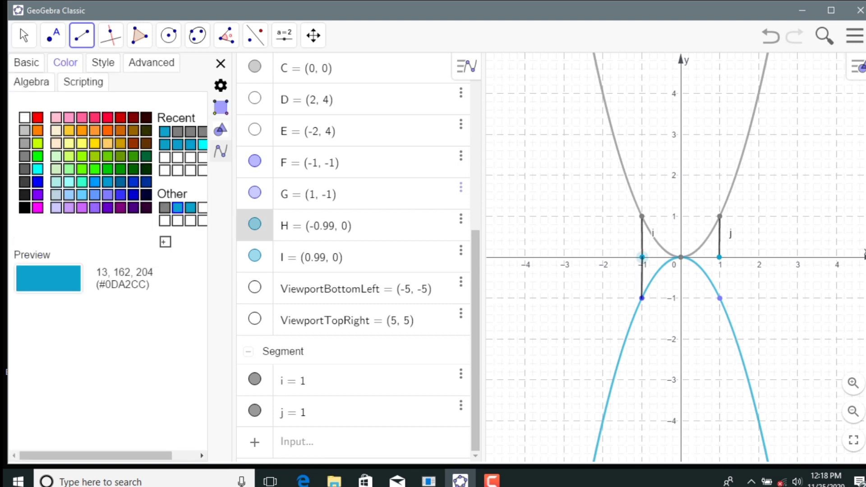
left_click(642, 298)
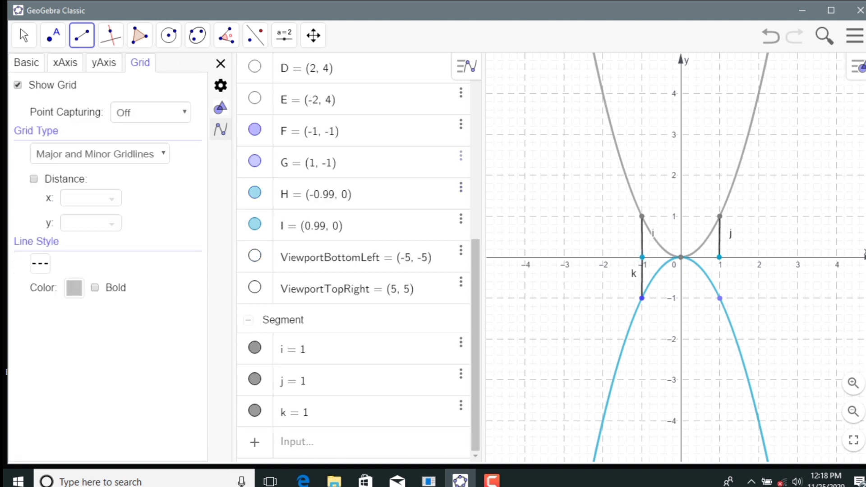
left_click(719, 257)
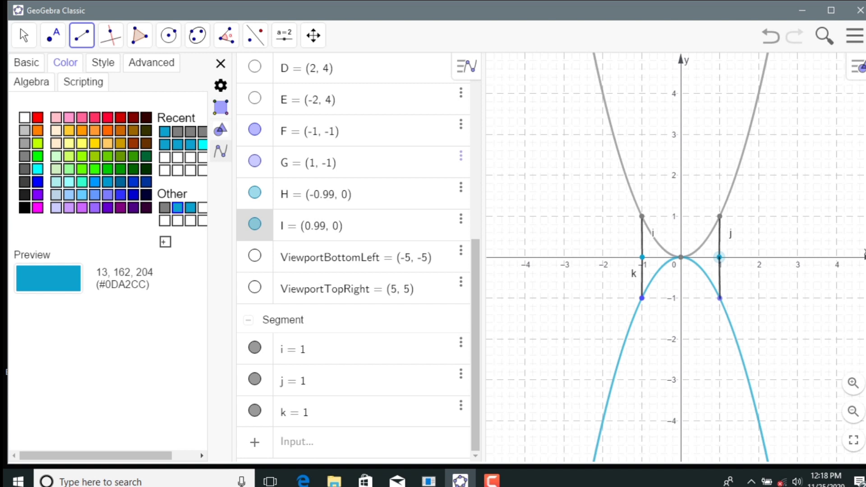
left_click(719, 298)
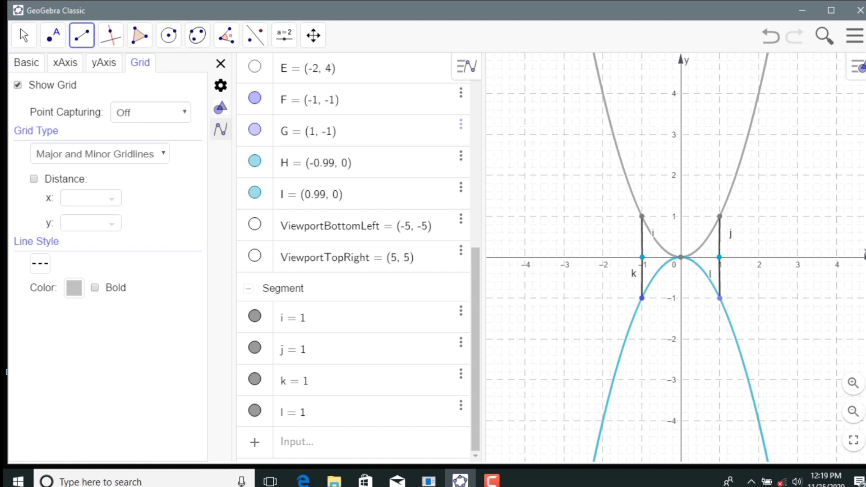
- Select all four segments and colour them with the custom blue 13, 162, 204 (#0DA2CC)
left_click(283, 288)
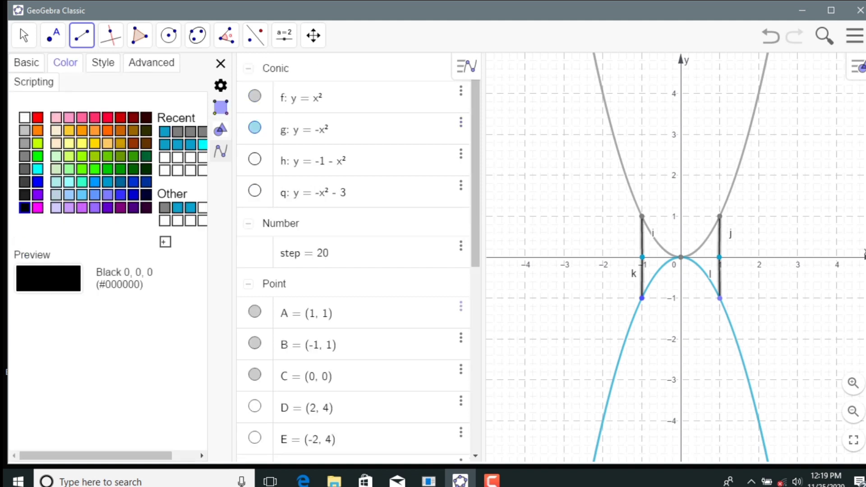
scroll(353, 257, "down", 6)
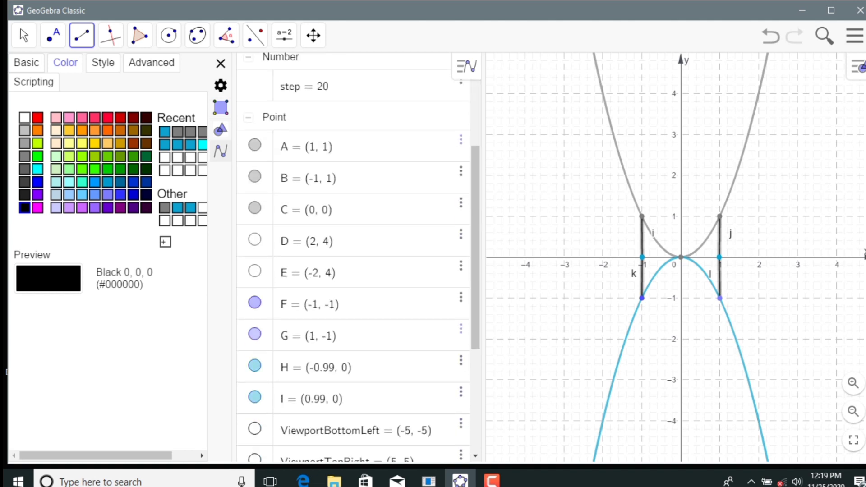
scroll(353, 257, "down", 3)
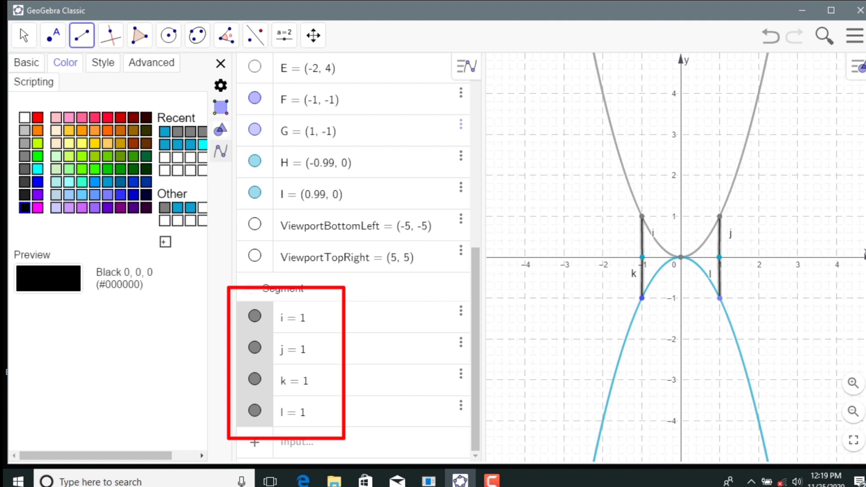
left_click(25, 208)
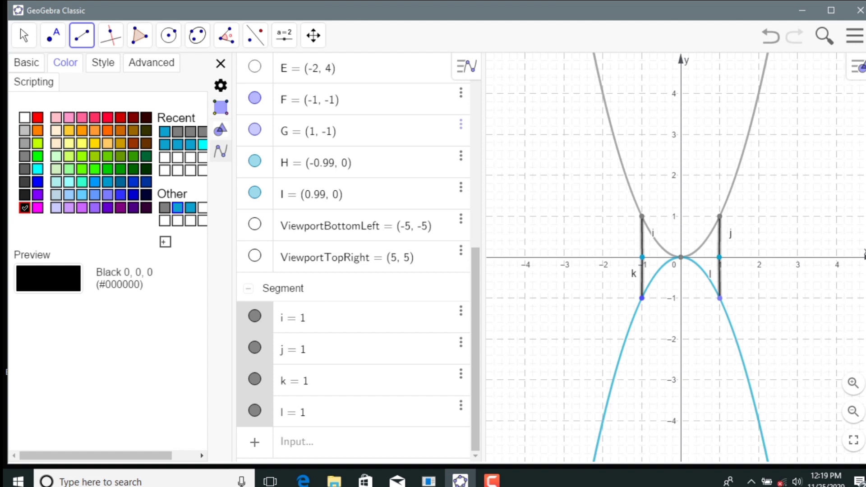
left_click(177, 208)
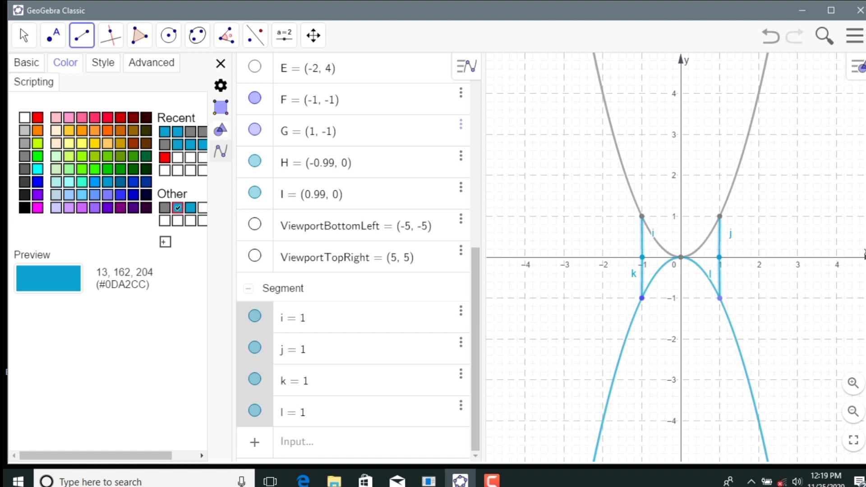
- Set the four vertical segments' line thickness to 7 and their line style to long dashes
left_click(103, 63)
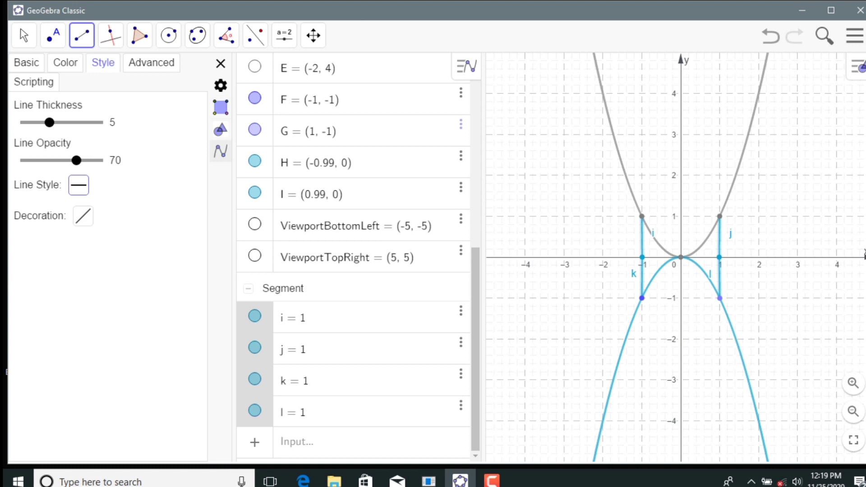
left_click_drag(49, 122, 61, 123)
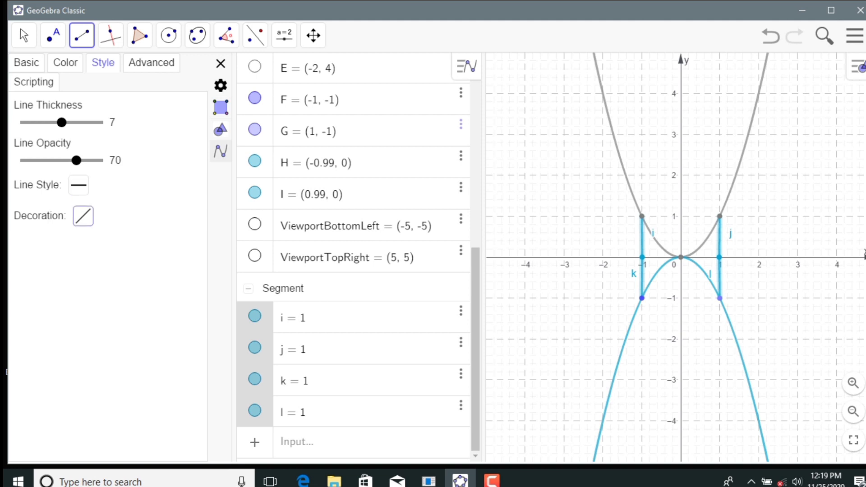
left_click(83, 216)
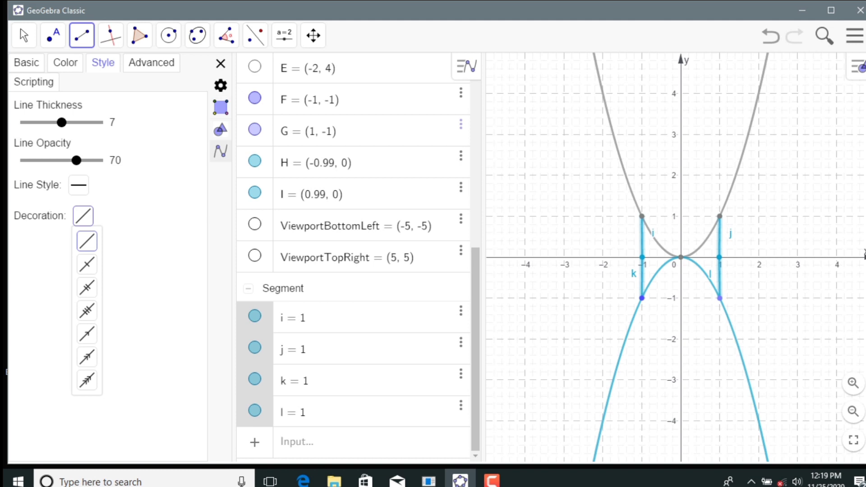
left_click(78, 185)
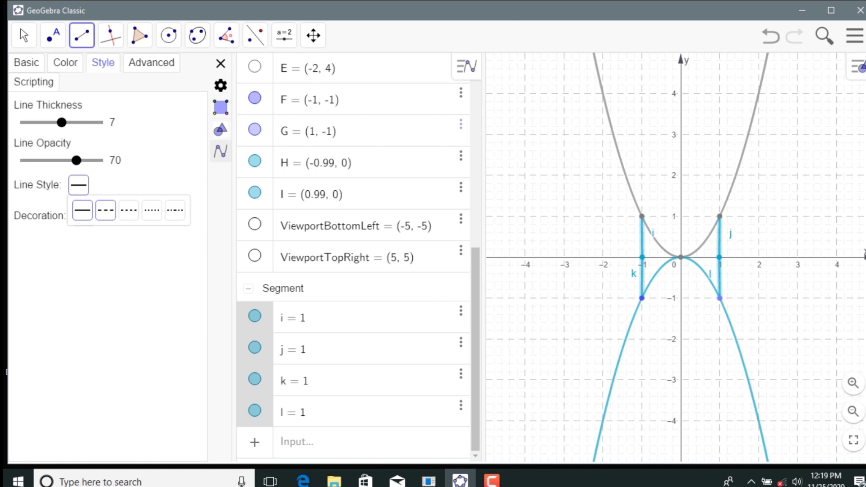
left_click(105, 210)
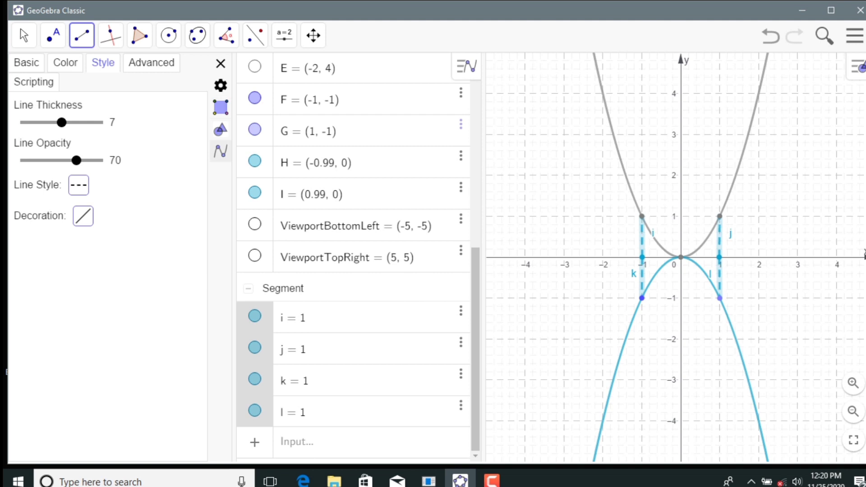
- Try the single, double and triple arrow decorations on the four vertical segments
left_click(83, 216)
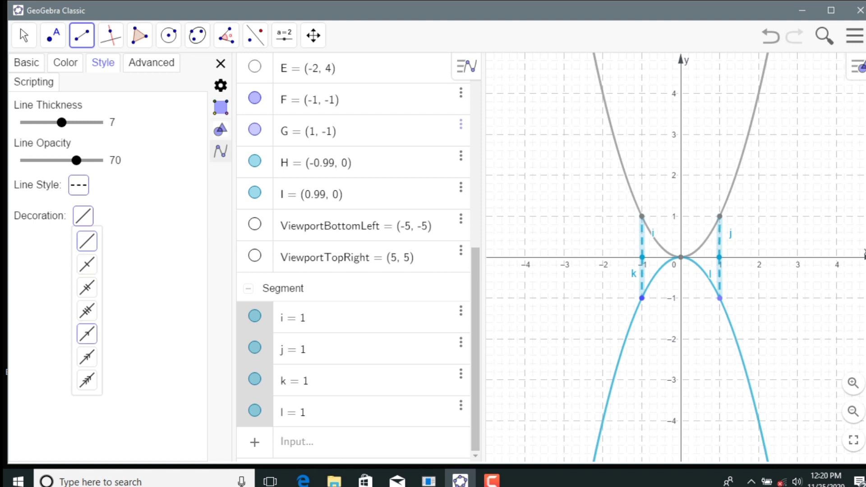
left_click(86, 334)
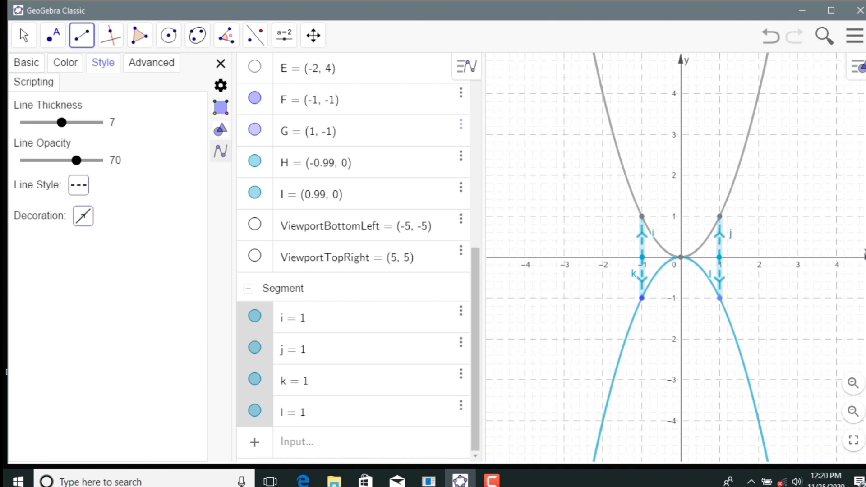
left_click(83, 216)
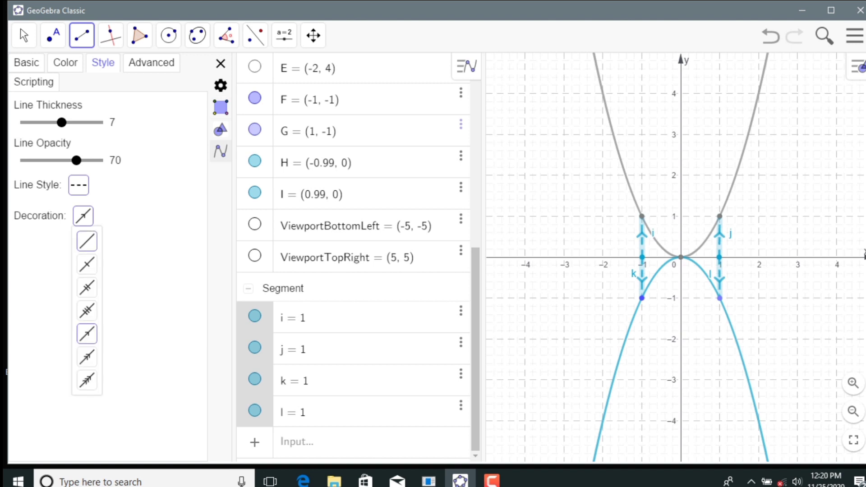
left_click(86, 357)
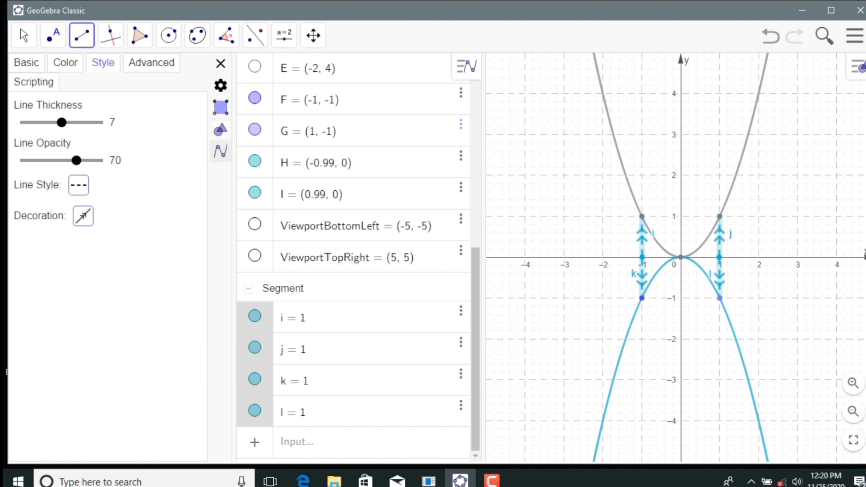
left_click(83, 216)
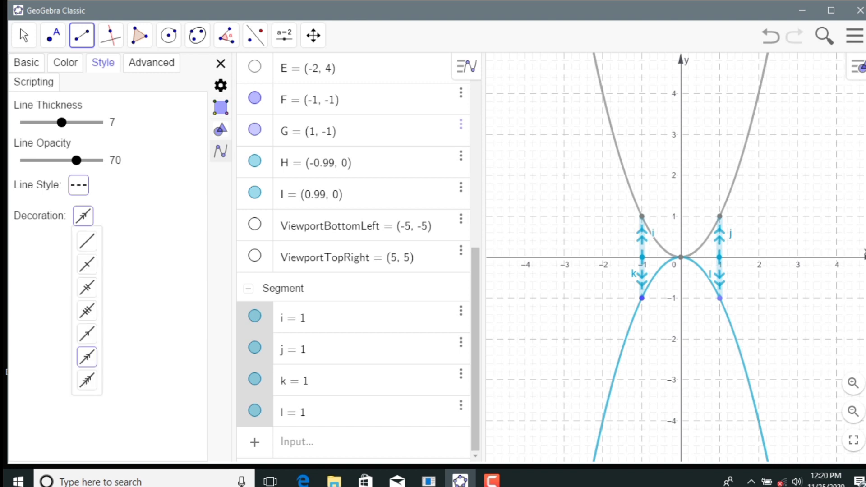
left_click(86, 380)
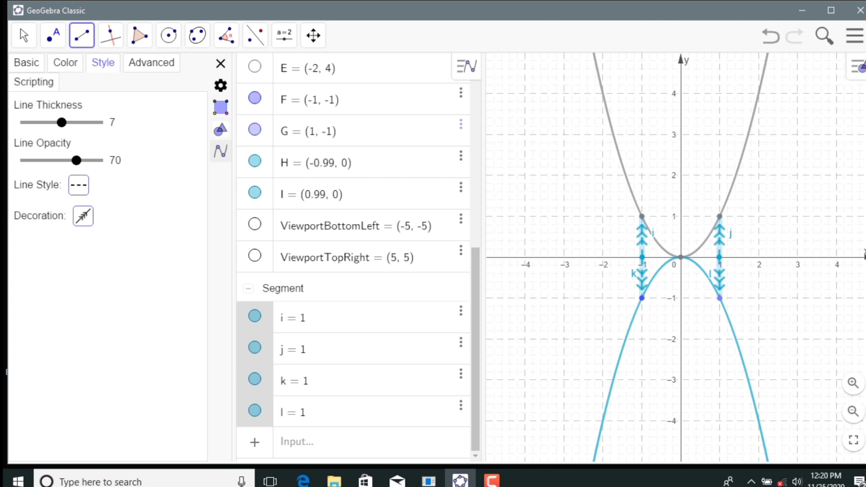
- Decorate the four vertical segments with a single arrow and return to the Move tool
left_click(83, 216)
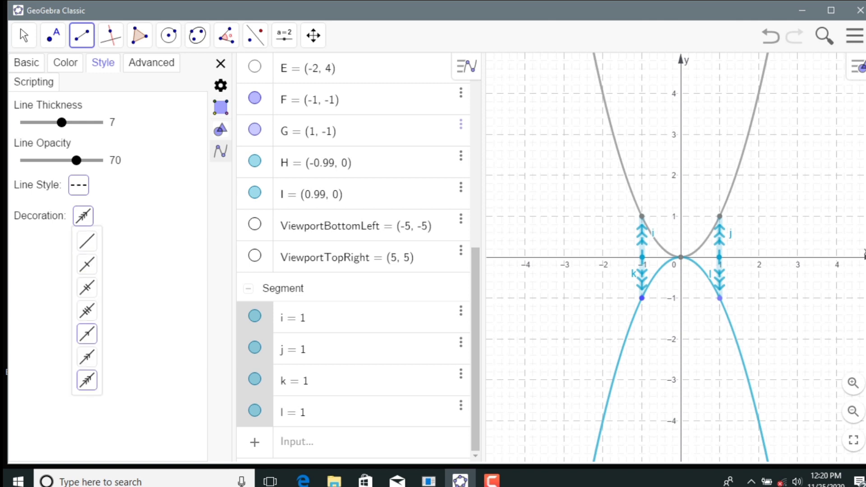
left_click(87, 334)
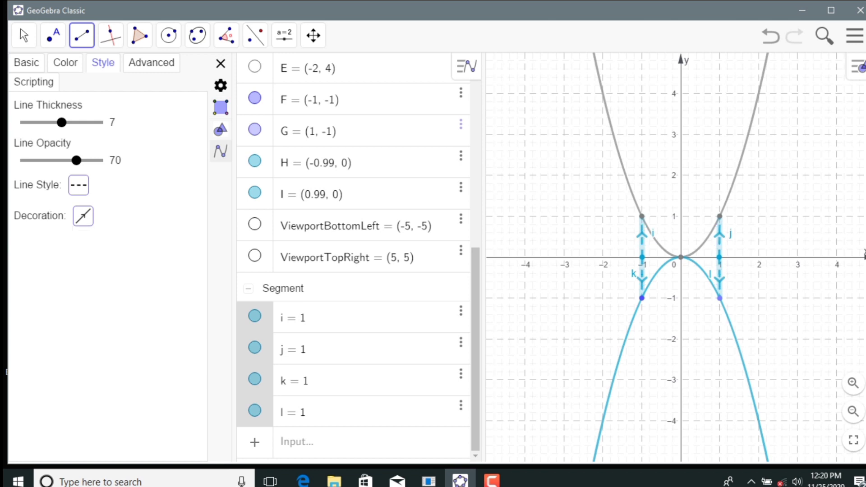
left_click(81, 34)
left_click(24, 35)
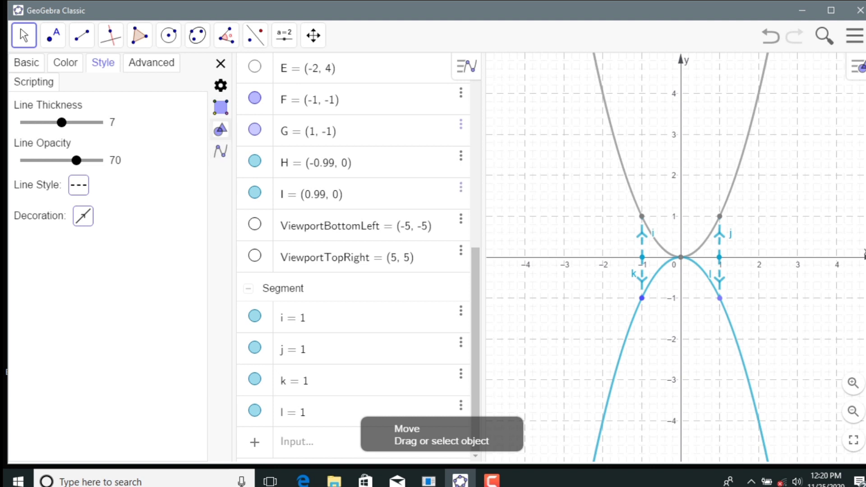
- Hide the x-axis points H and I so that only the segments remain between the parabolas
left_click(221, 130)
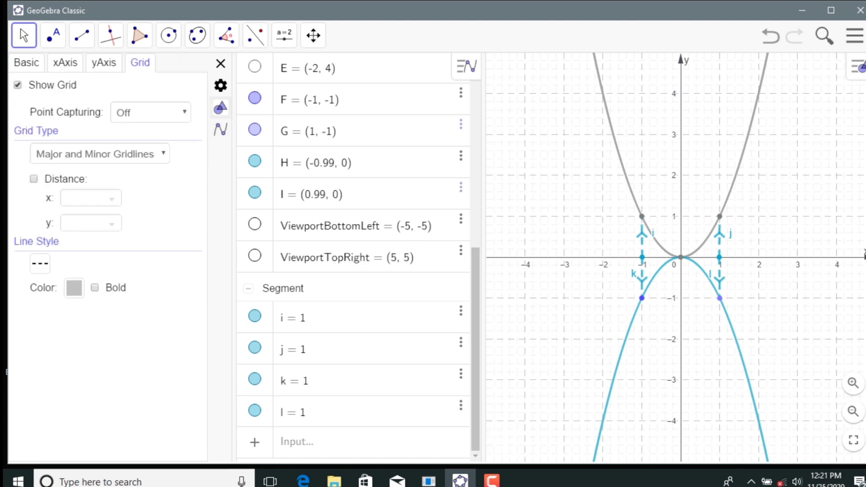
left_click(642, 257)
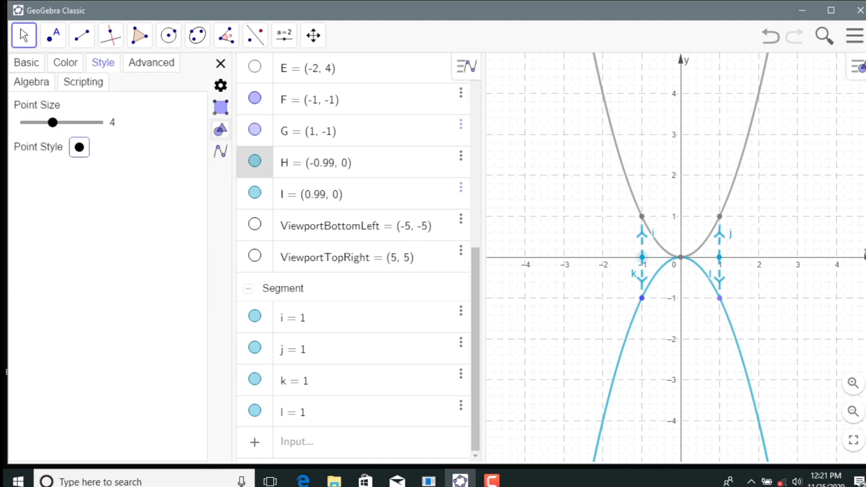
left_click(255, 161)
left_click(719, 257)
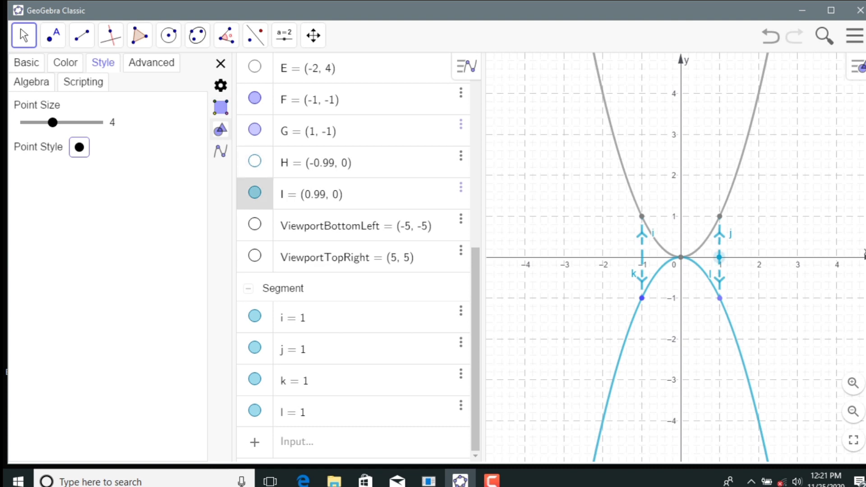
left_click(255, 193)
- Select all four segments i, j, k and l and hide their name labels
left_click(283, 288)
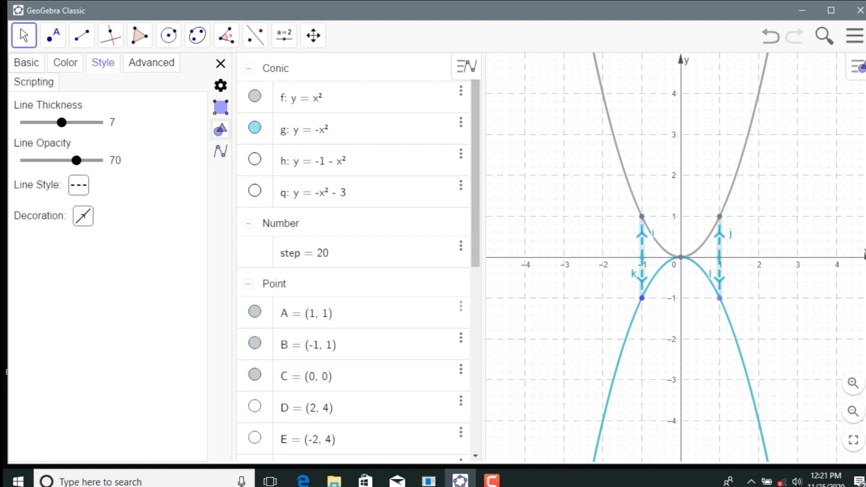
scroll(354, 257, "down", 6)
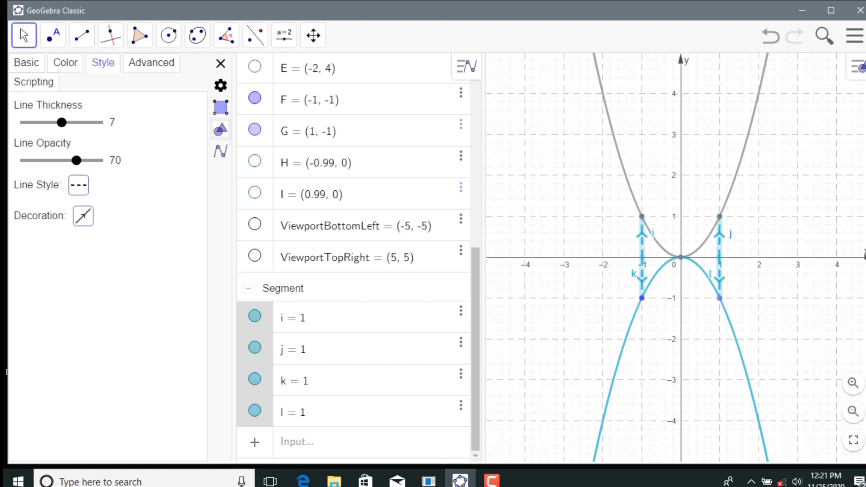
left_click(27, 63)
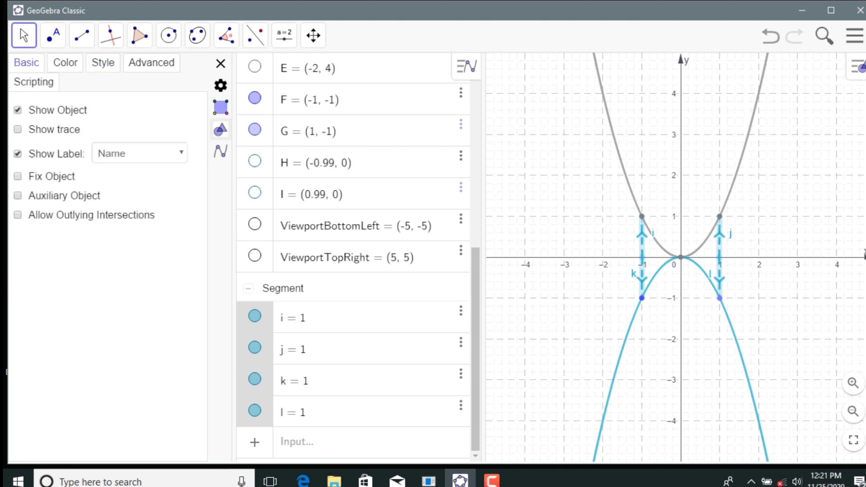
left_click(18, 154)
left_click(18, 153)
left_click(18, 154)
left_click(18, 153)
left_click(18, 153)
left_click(559, 216)
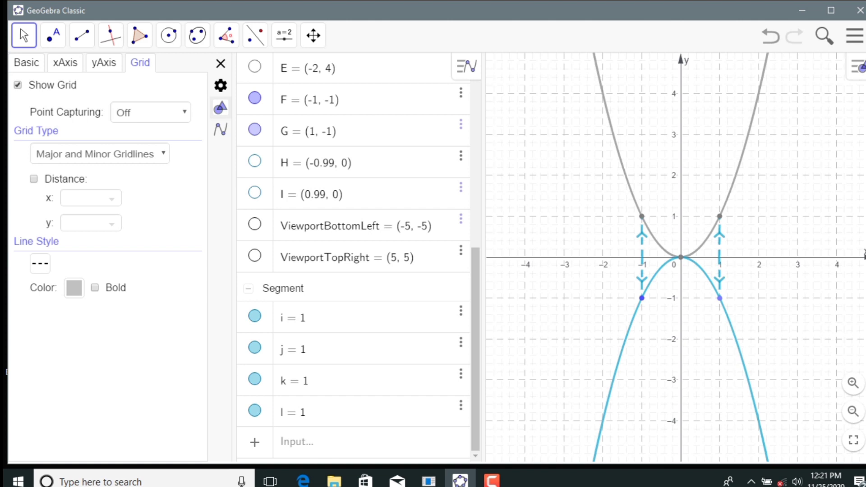
- Close the object settings and hide the Algebra view, leaving only Graphics on display
left_click(854, 35)
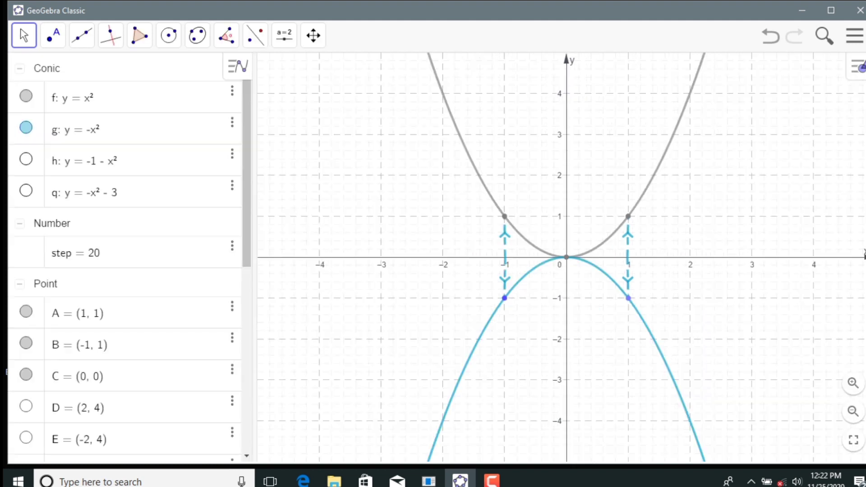
left_click(854, 36)
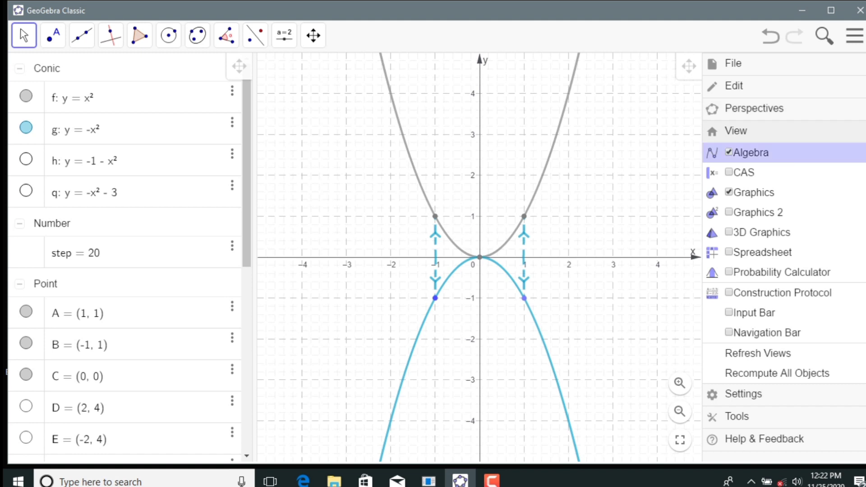
left_click(751, 153)
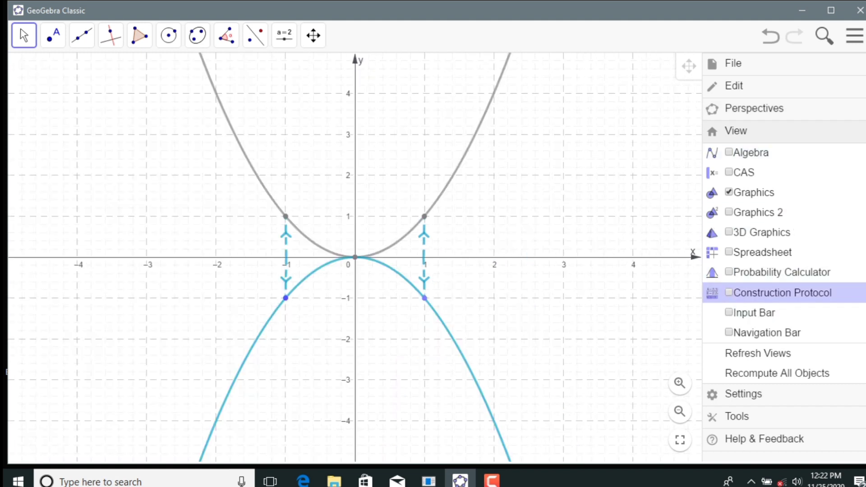
- Show the Construction Protocol, mark segment l as a breakpoint, and hide the protocol again
left_click(782, 292)
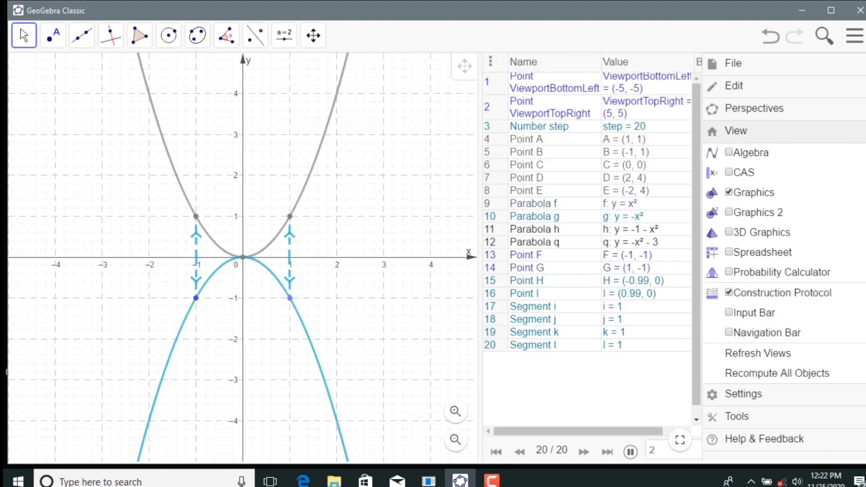
left_click(855, 36)
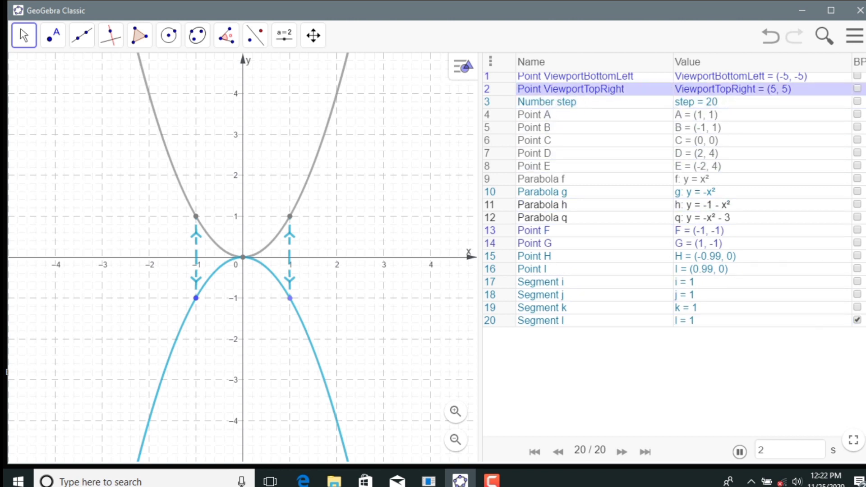
left_click(855, 35)
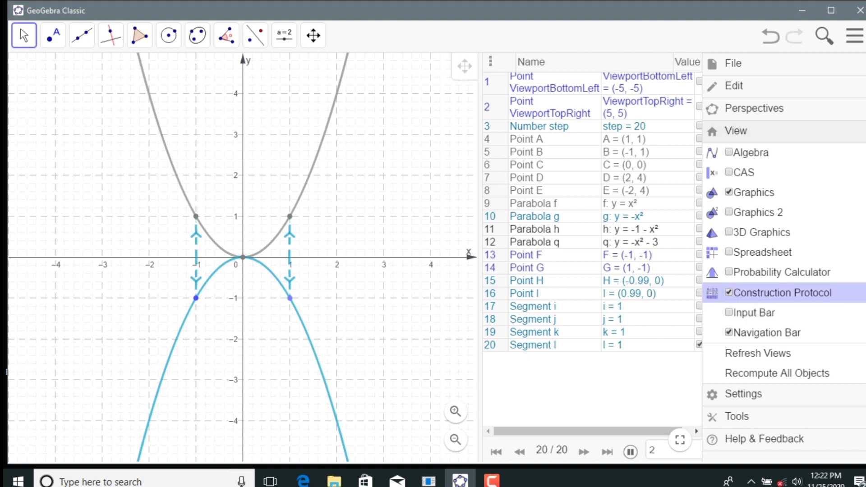
double_click(782, 292)
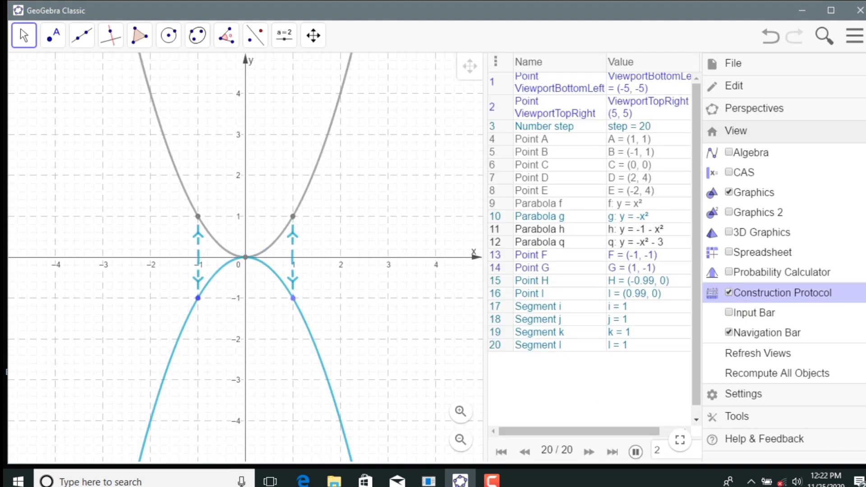
left_click(782, 292)
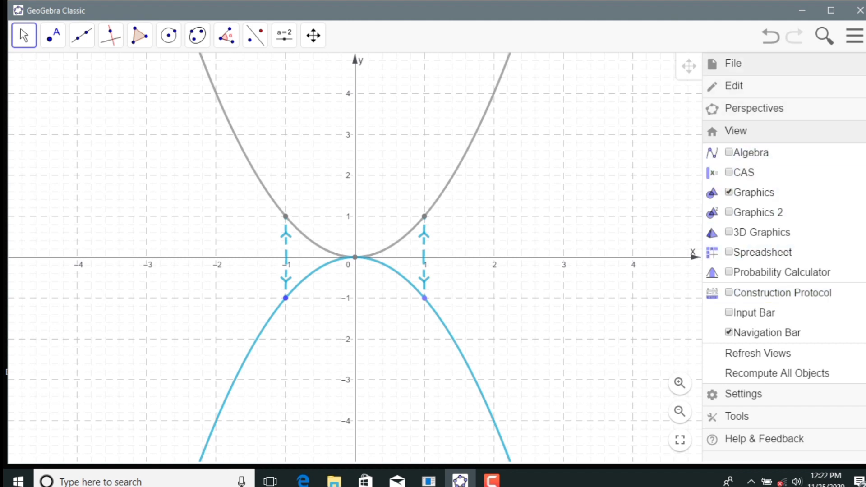
- Download the construction as a GeoGebra .ggb file named geogebra3 in the Downloads folder
left_click(733, 63)
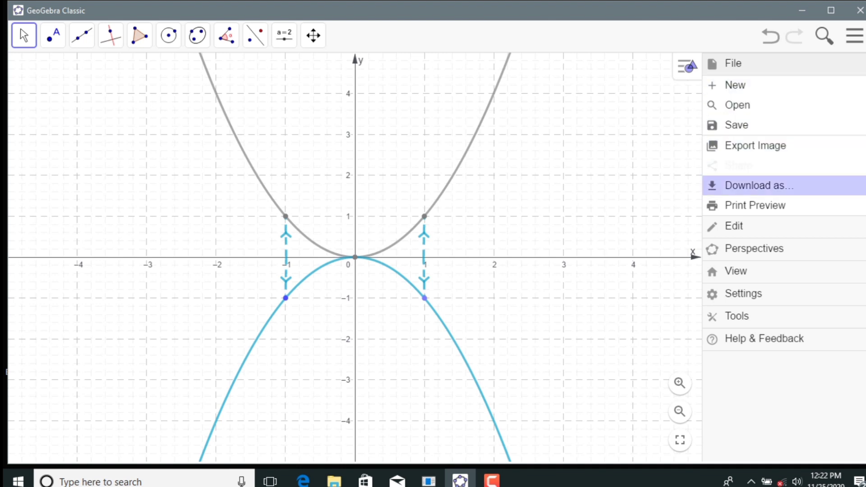
left_click(757, 186)
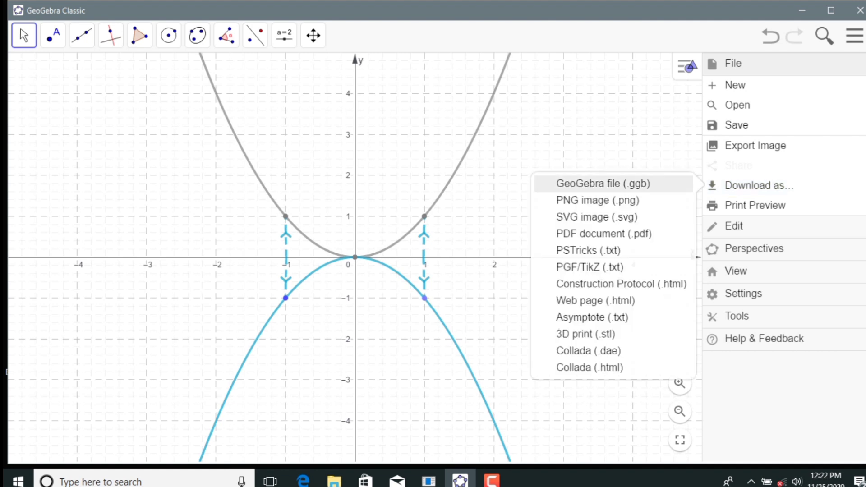
left_click(603, 183)
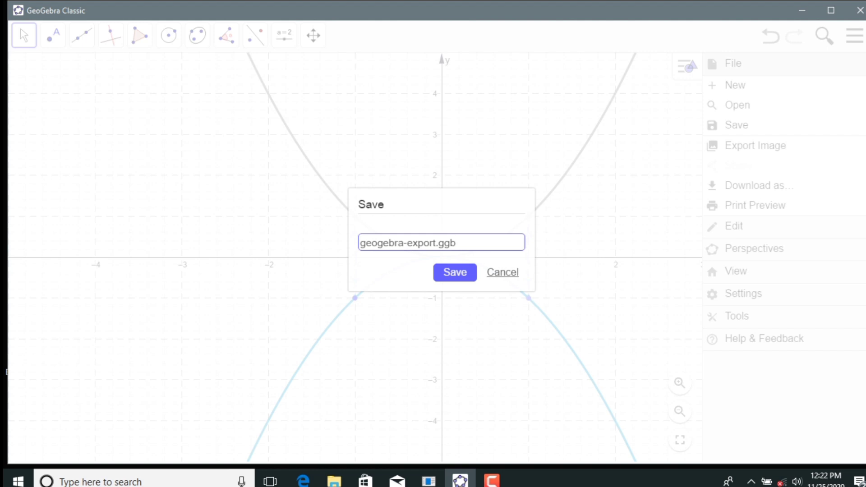
key("BackSpace")
key("BackSpace")
key("BackSpace")
key("BackSpace")
key("BackSpace")
key("BackSpace")
key("BackSpace")
key("BackSpace")
key("BackSpace")
key("BackSpace")
key("BackSpace")
key("Return")
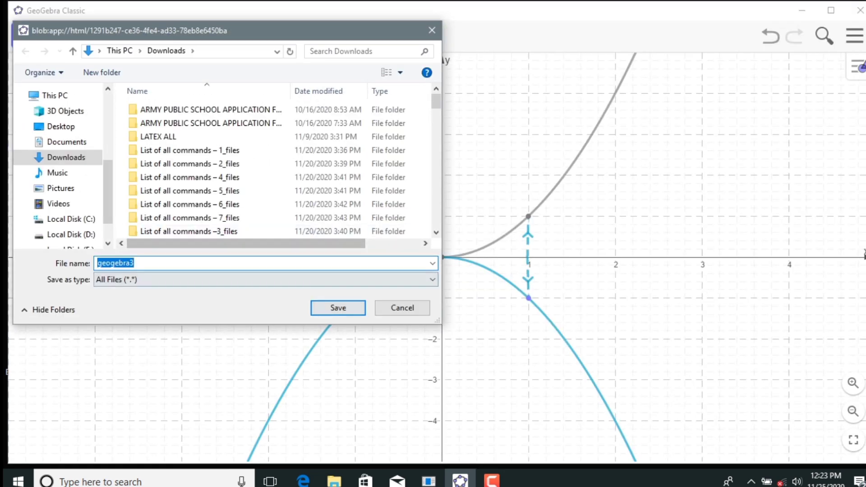
key("Return")
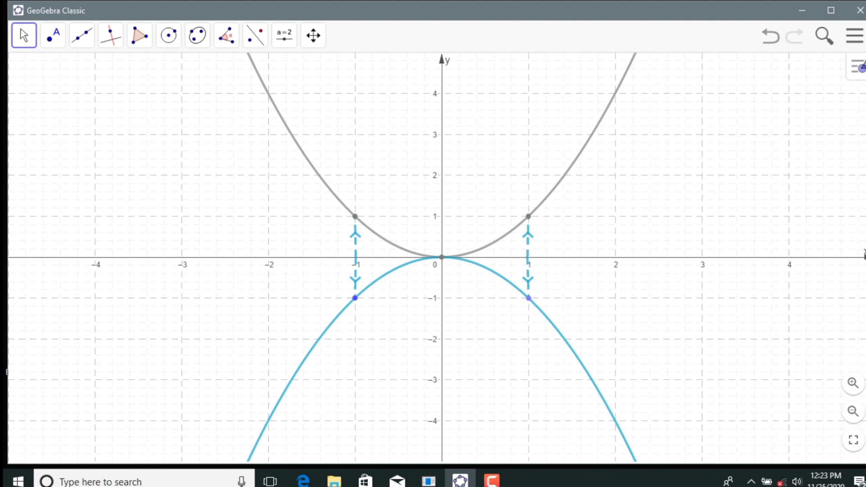
- Show the Algebra view alongside the Graphics view
left_click(855, 36)
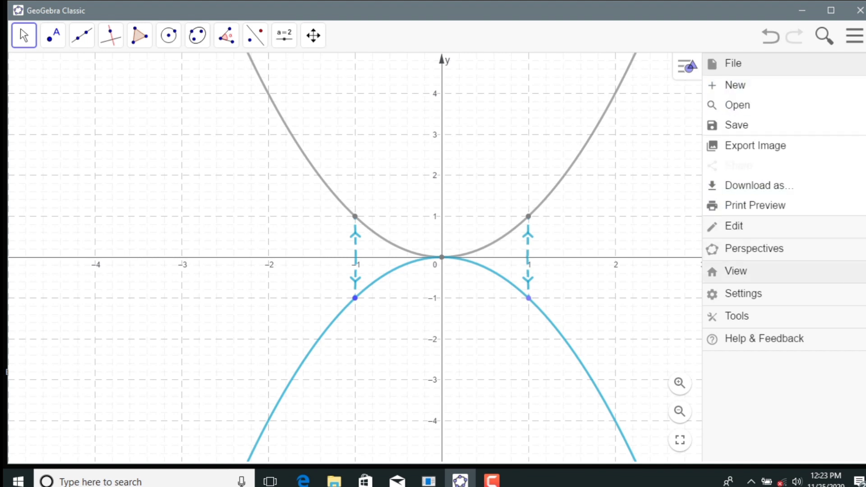
left_click(740, 271)
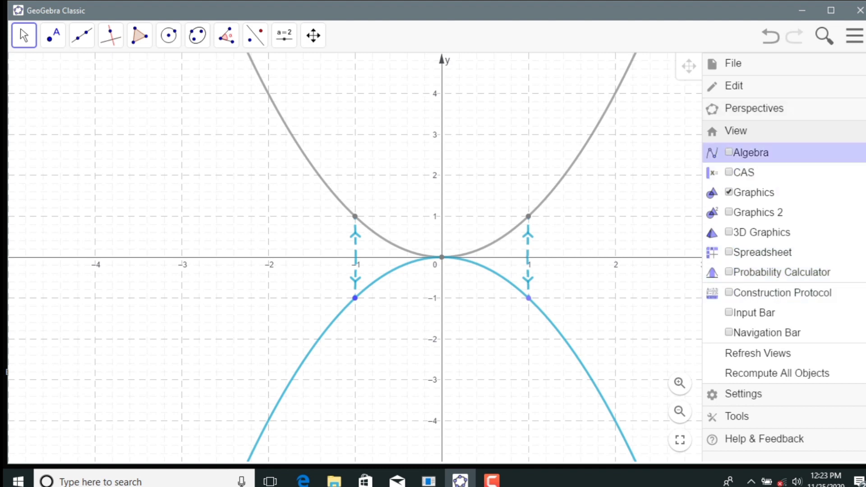
left_click(748, 153)
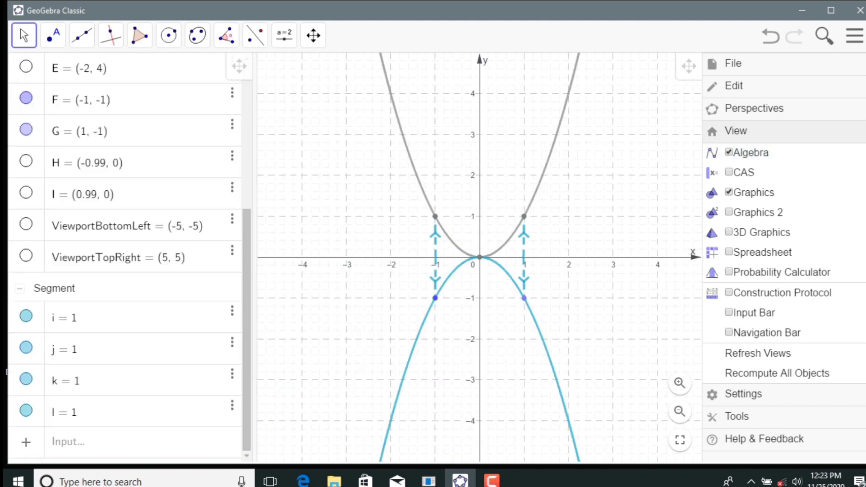
- Expand the Conic group, hide parabola f: y = x², and show parabola h: y = -1 - x²
scroll(130, 257, "up", 5)
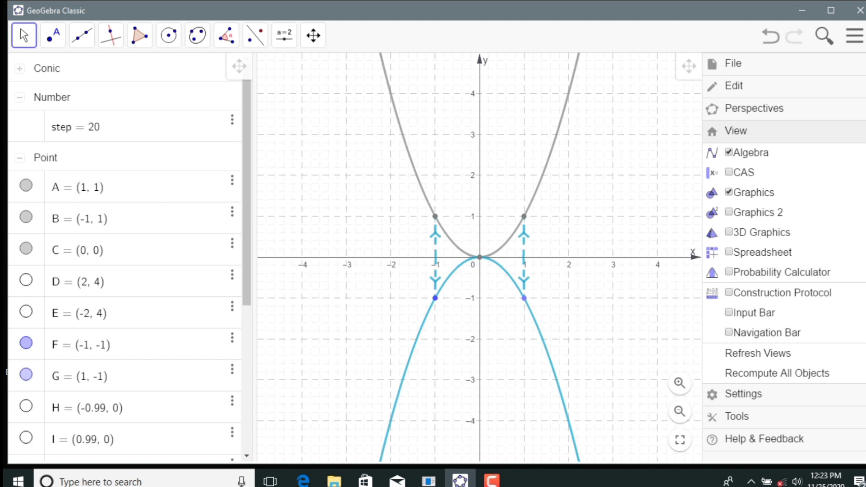
left_click(20, 68)
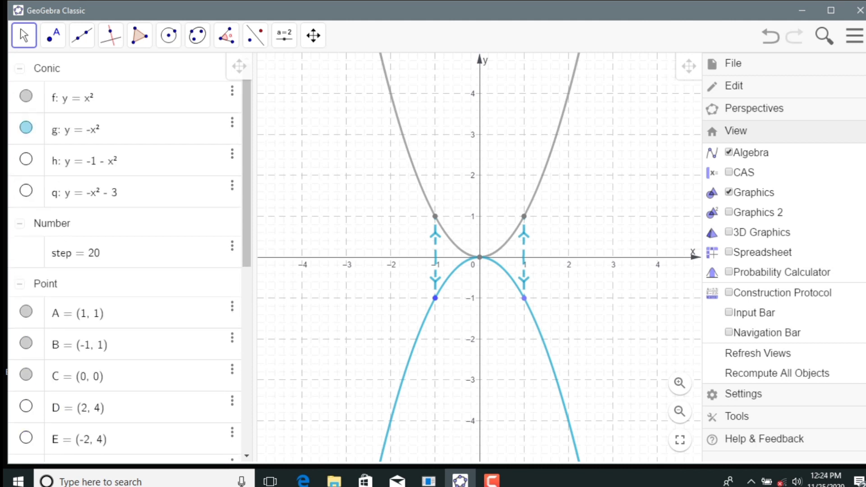
left_click(25, 96)
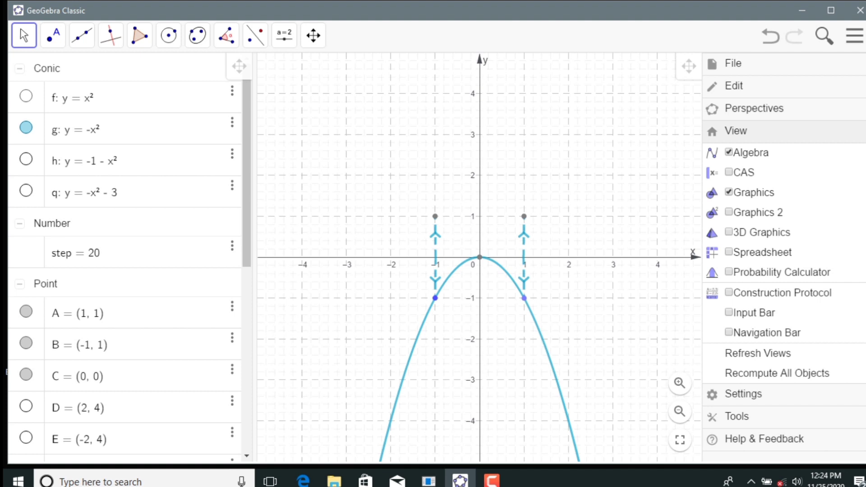
left_click(25, 159)
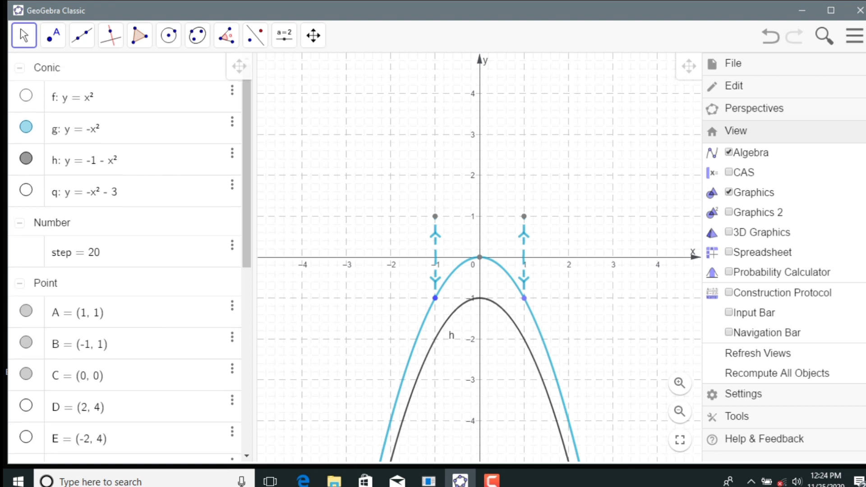
- Close the main menu and hide the four dashed segments i, j, k and l
scroll(125, 257, "down", 5)
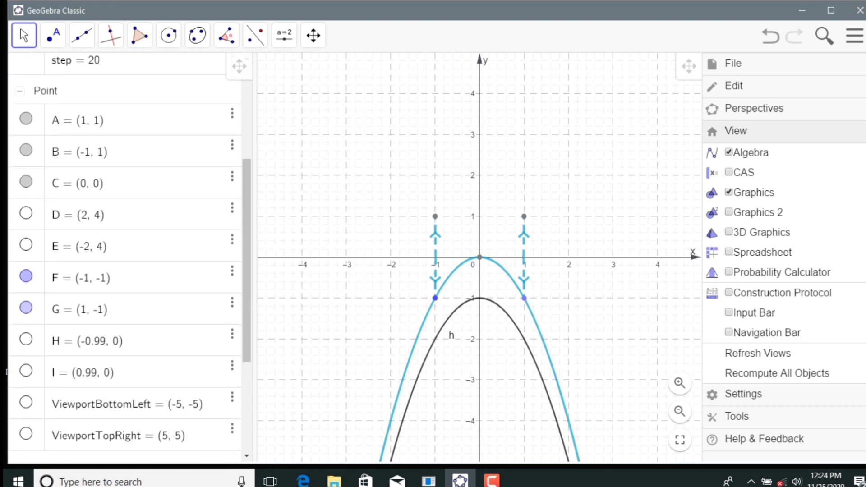
left_click(854, 36)
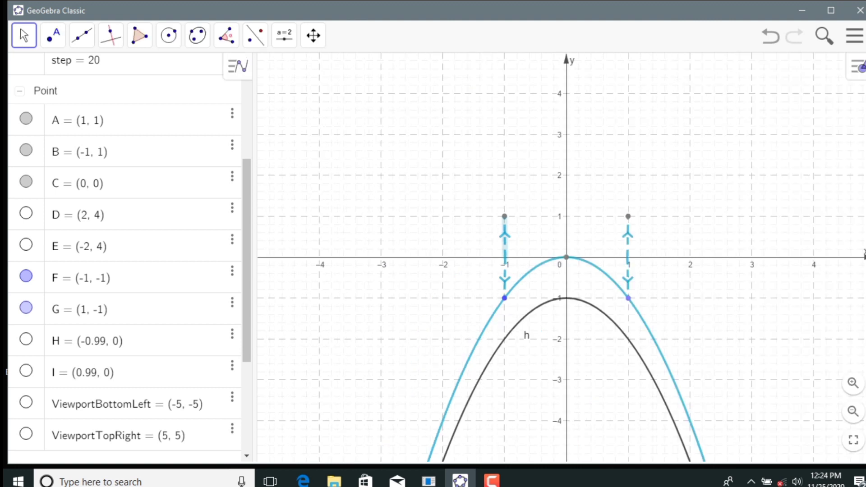
scroll(125, 257, "down", 4)
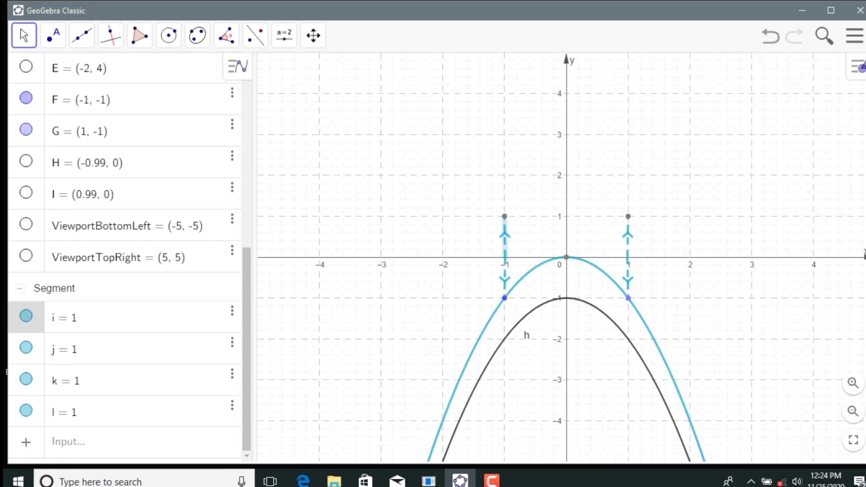
left_click(26, 316)
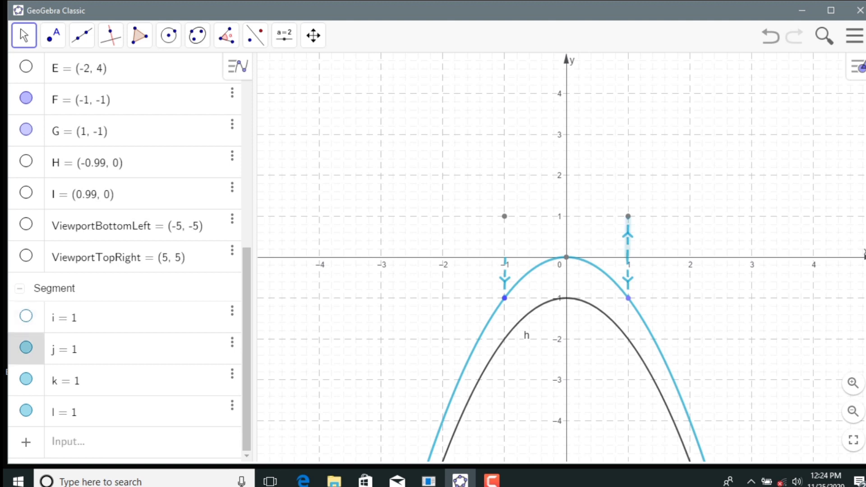
left_click(26, 348)
left_click(26, 380)
left_click(26, 410)
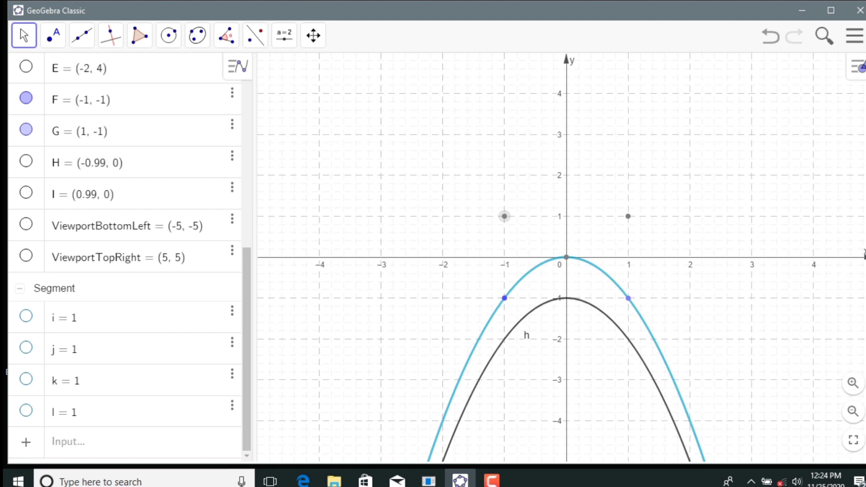
- Hide points B (-1, 1) and A (1, 1)
scroll(130, 259, "up", 5)
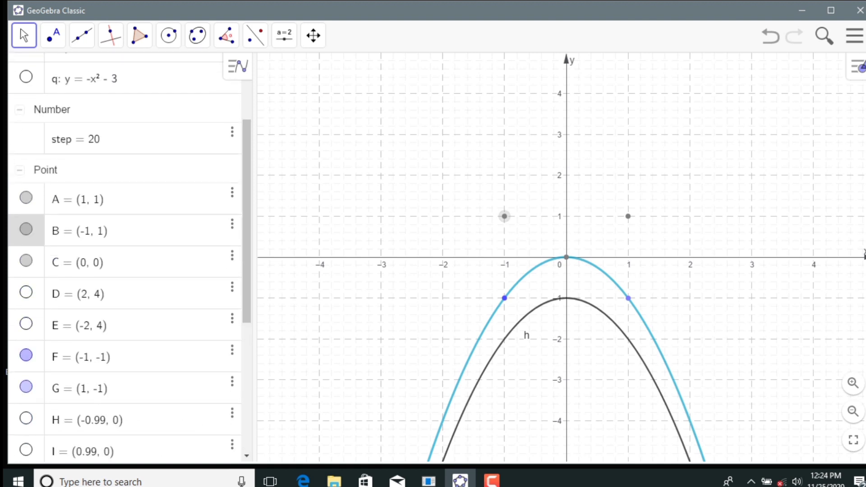
left_click(26, 228)
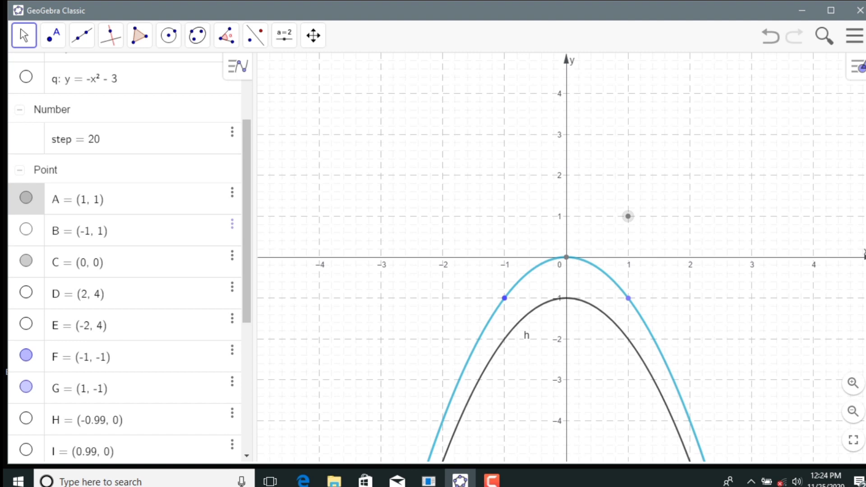
left_click(26, 197)
- Recolor parabola g: y = -x² to grey #7F7F7F and close its settings
scroll(124, 257, "up", 3)
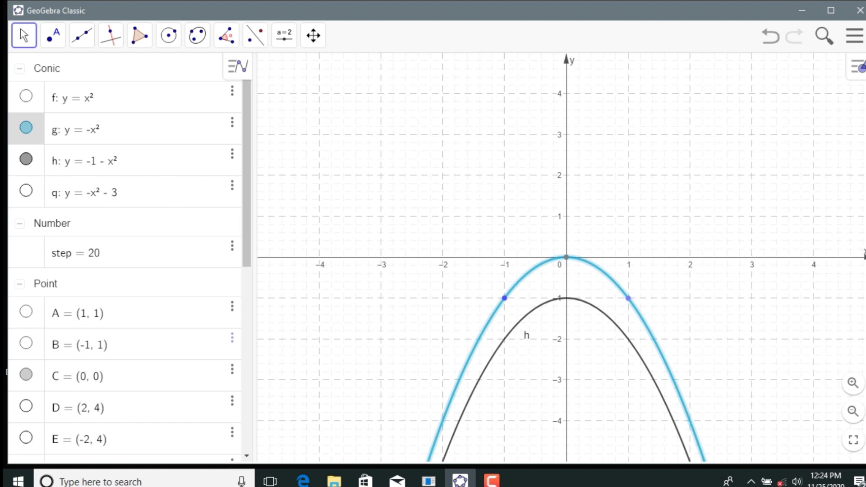
right_click(39, 131)
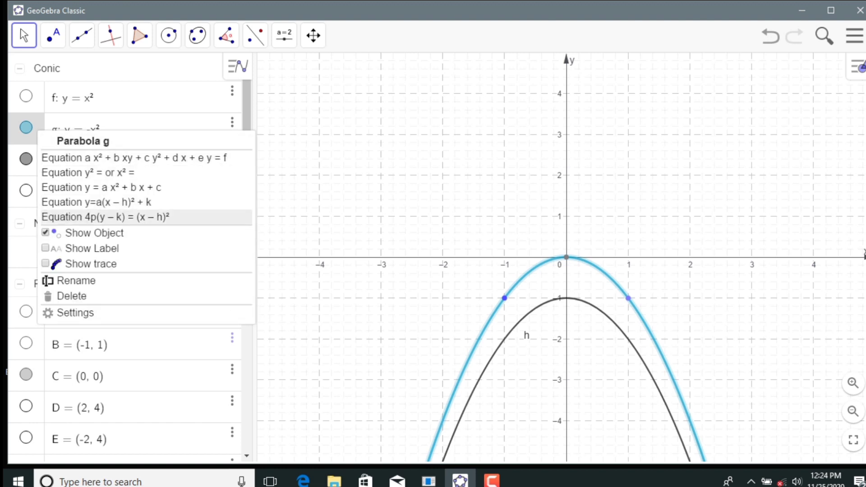
left_click(72, 313)
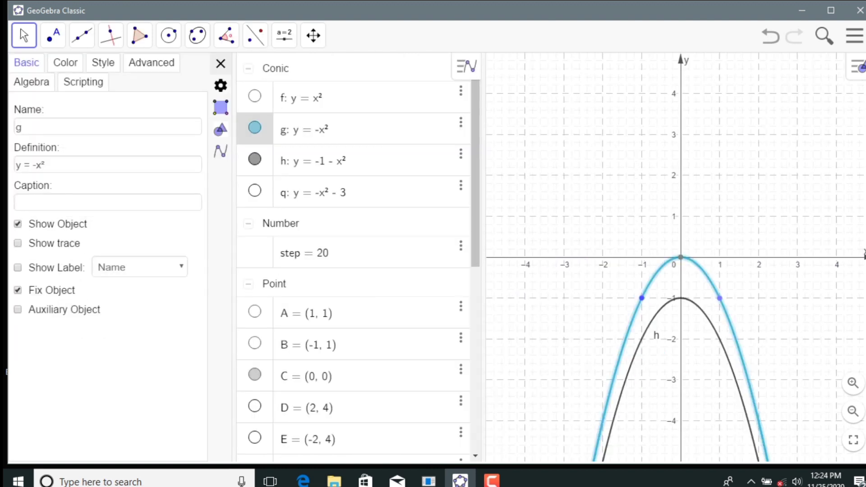
left_click(65, 63)
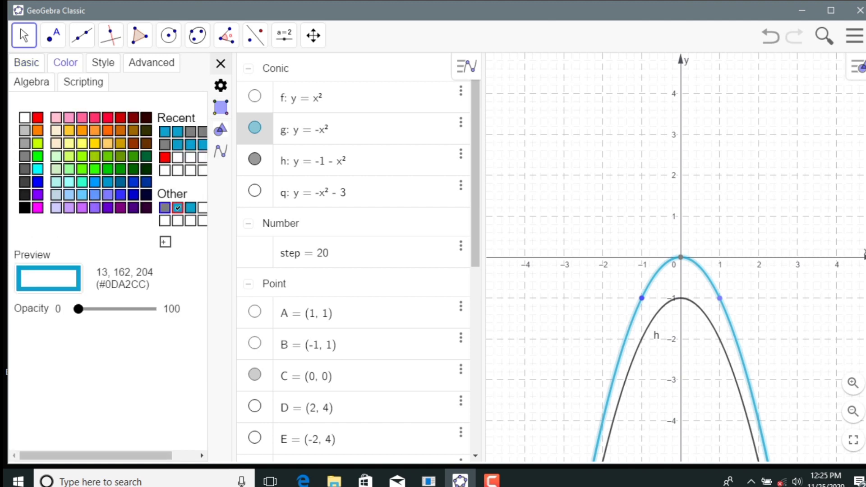
left_click(165, 208)
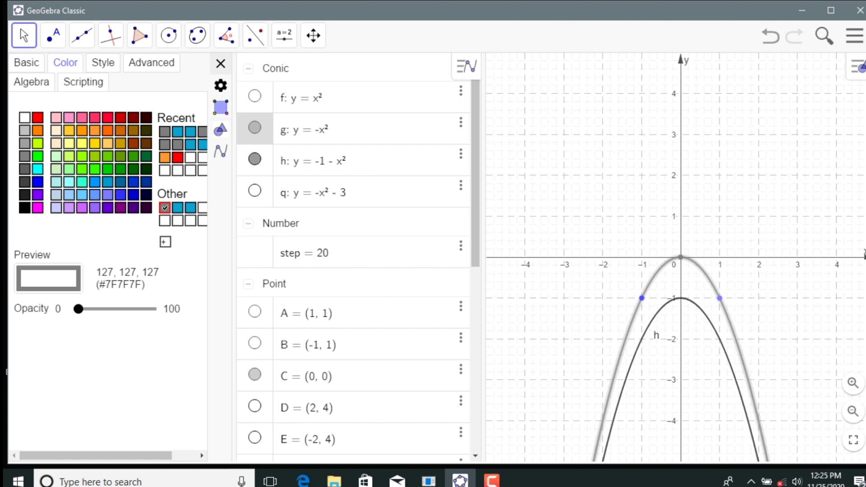
left_click(103, 63)
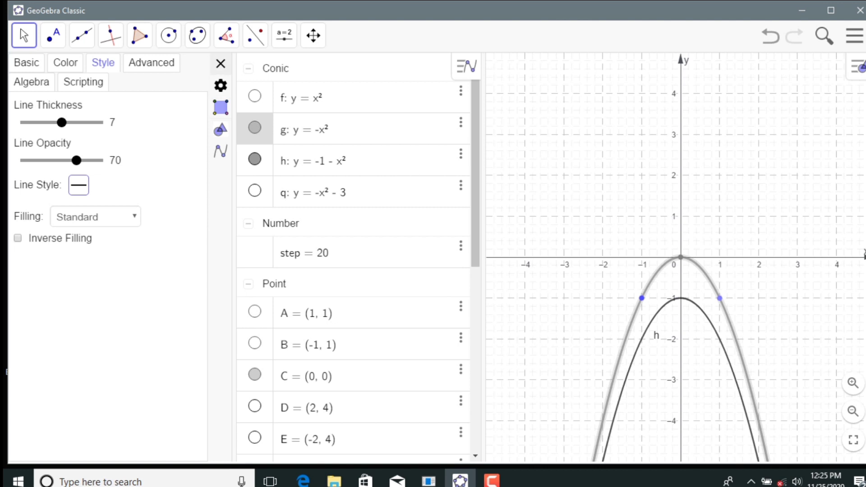
left_click(220, 64)
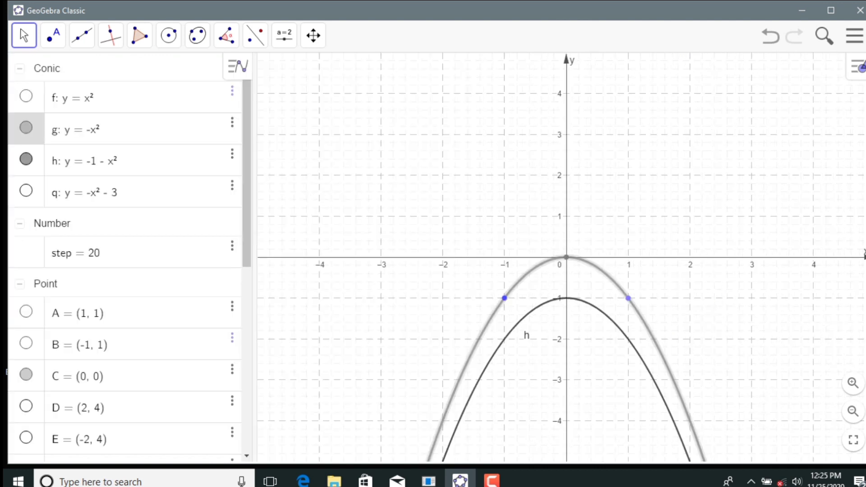
- Select points F, G and C together, set their color to grey #7F7F7F, and close the settings
scroll(125, 257, "down", 10)
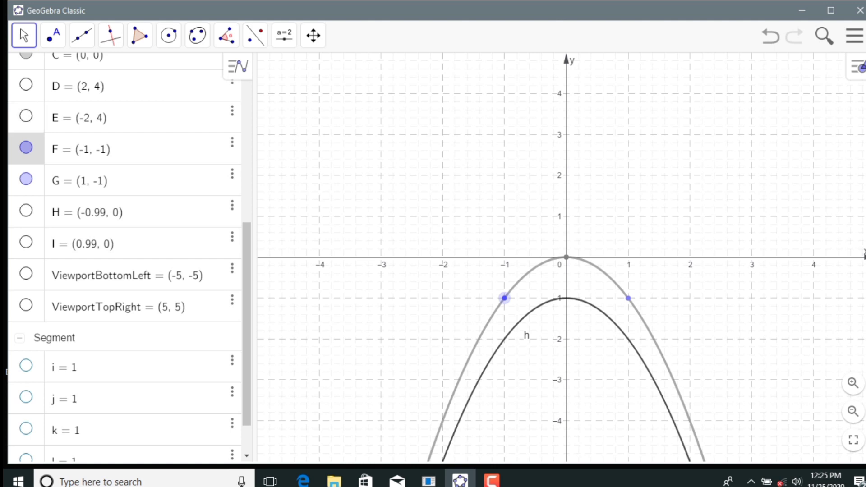
left_click(26, 116)
left_click(25, 116)
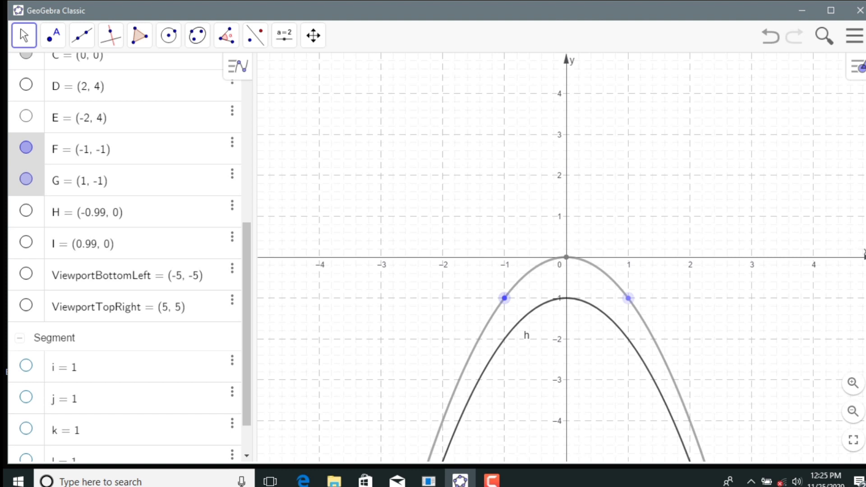
scroll(129, 257, "down", 1)
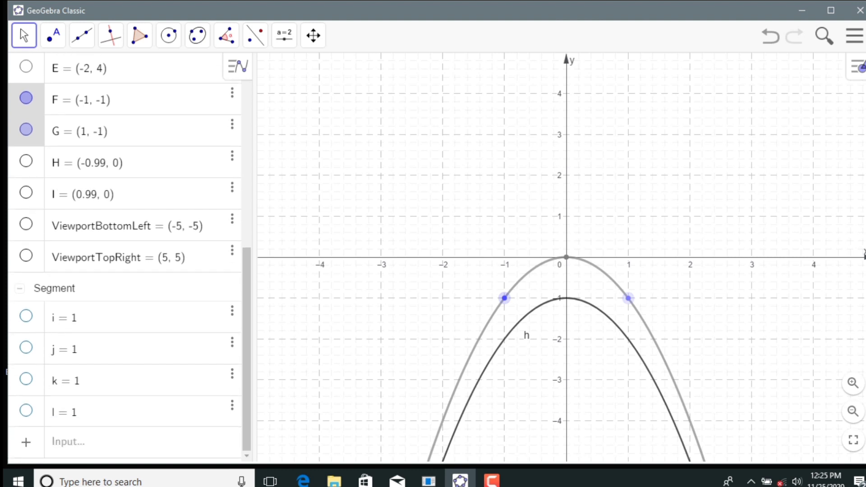
scroll(125, 257, "up", 4)
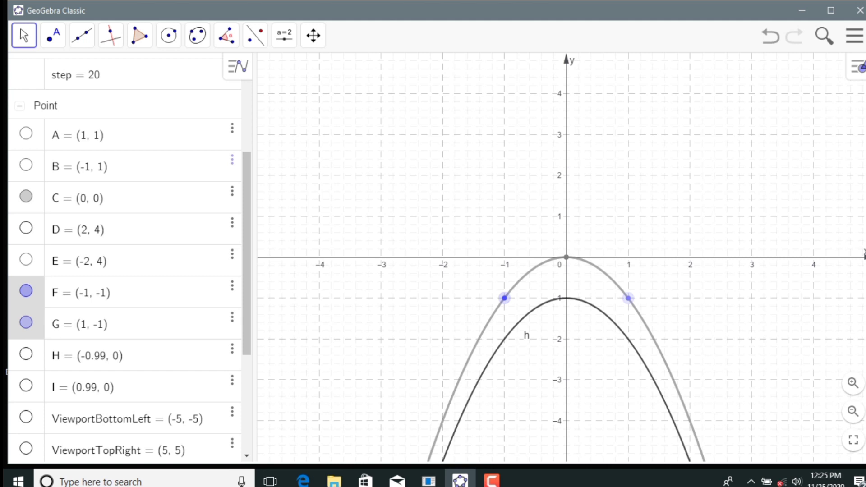
right_click(39, 202)
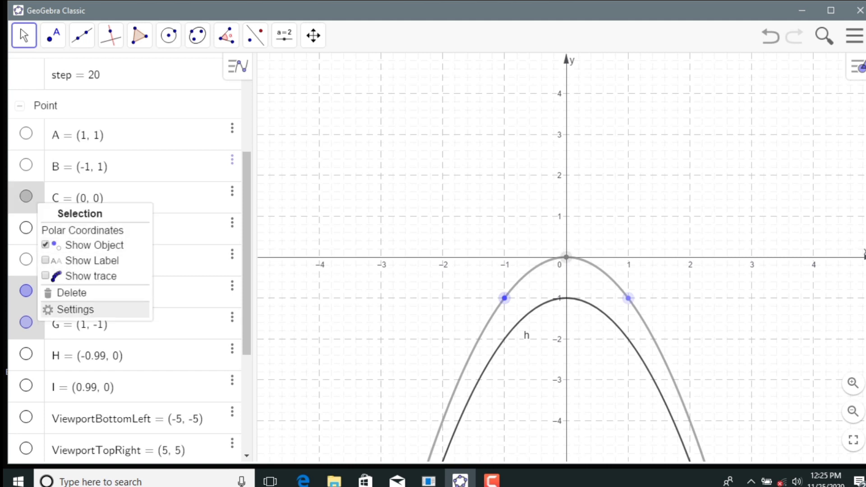
left_click(75, 309)
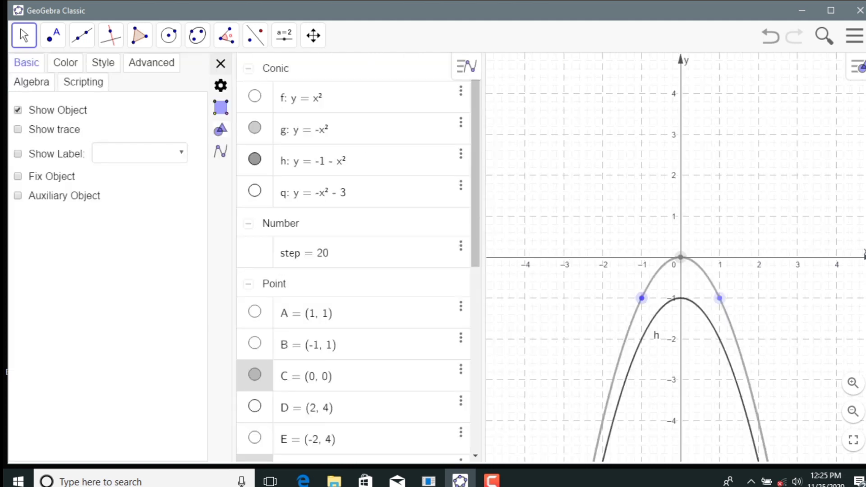
left_click(66, 63)
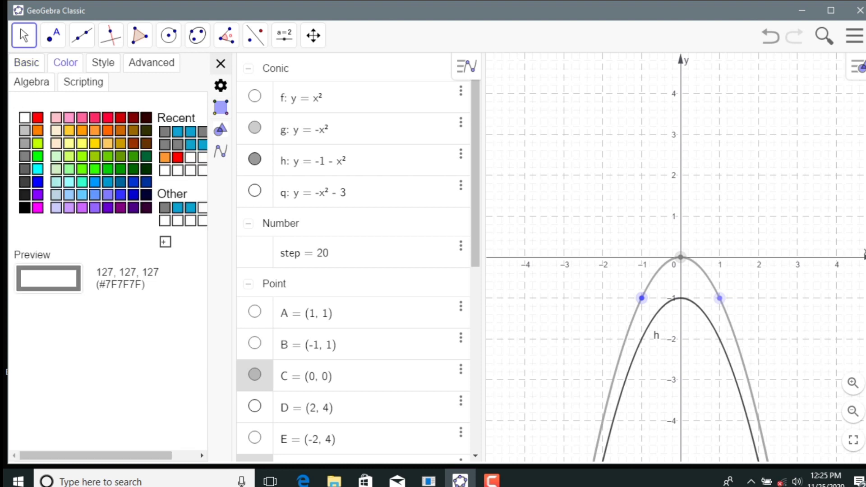
left_click(165, 207)
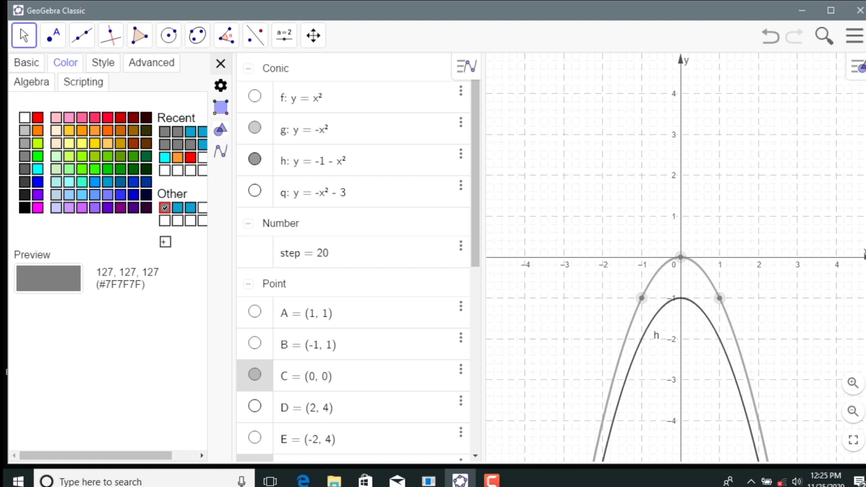
left_click(102, 63)
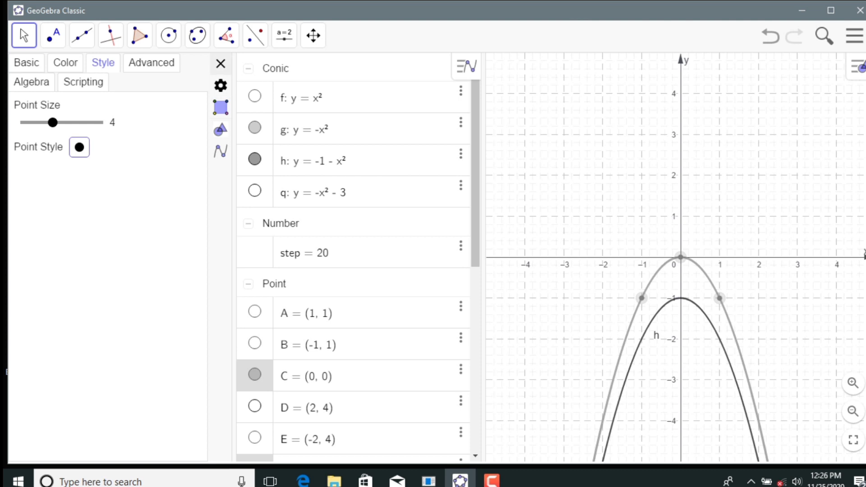
left_click(221, 64)
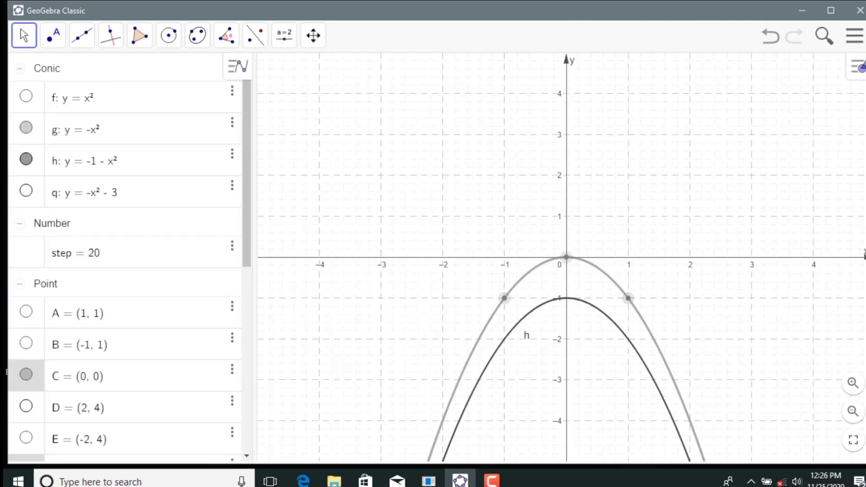
- Recolor parabola h: y = -1 - x² to blue #0DA2CC
left_click(533, 310)
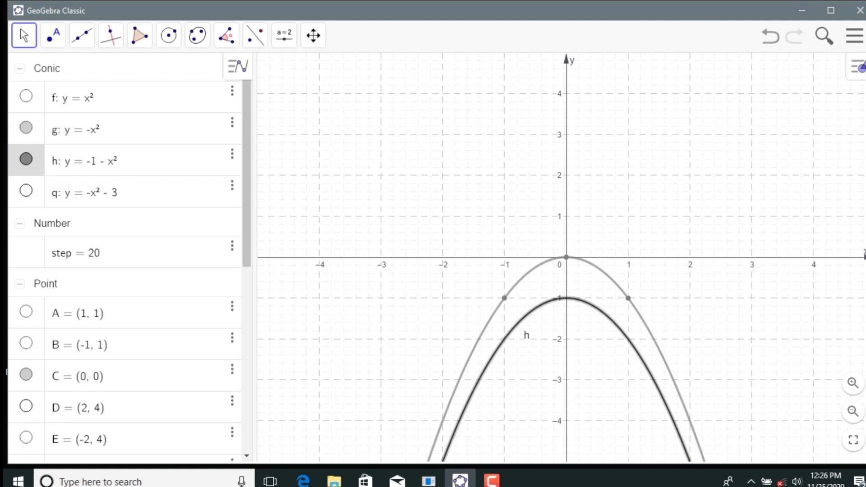
right_click(36, 158)
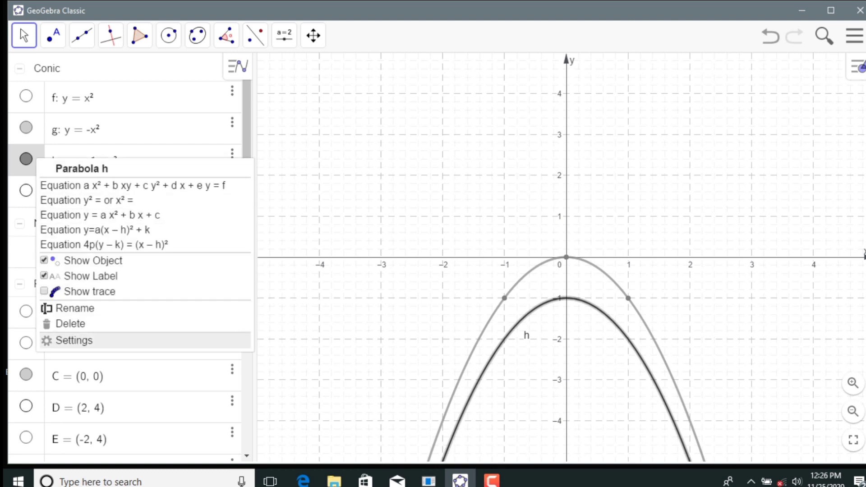
left_click(72, 340)
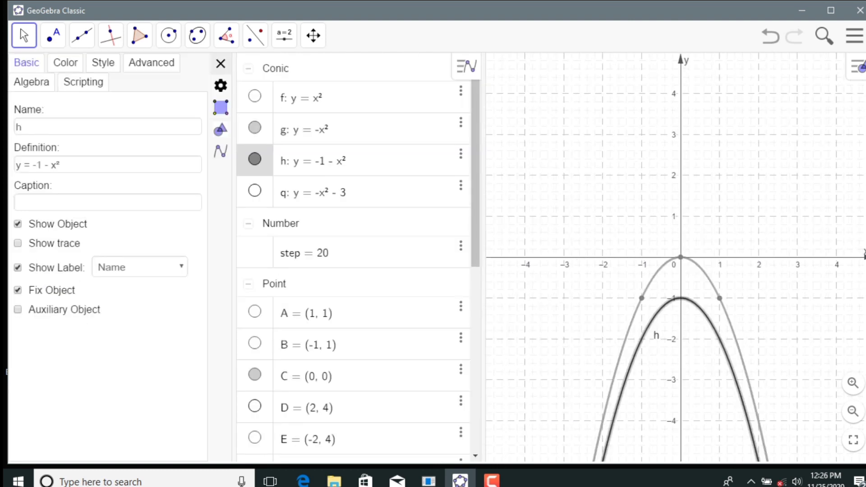
left_click(65, 63)
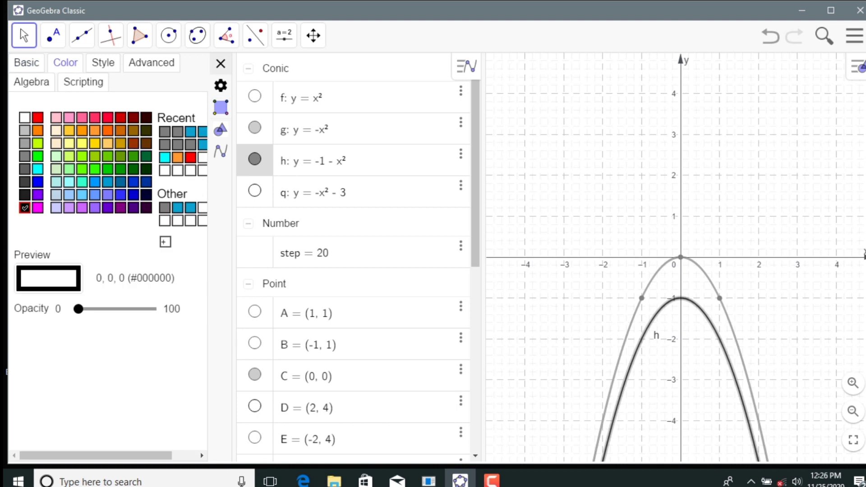
left_click(178, 208)
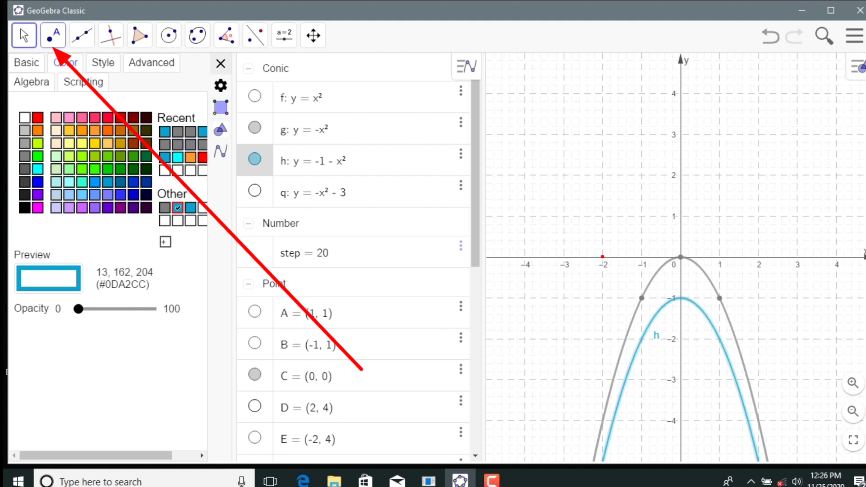
- Place three points on parabola h at about (-1, -2), (0, -1) and (1, -2)
left_click(53, 37)
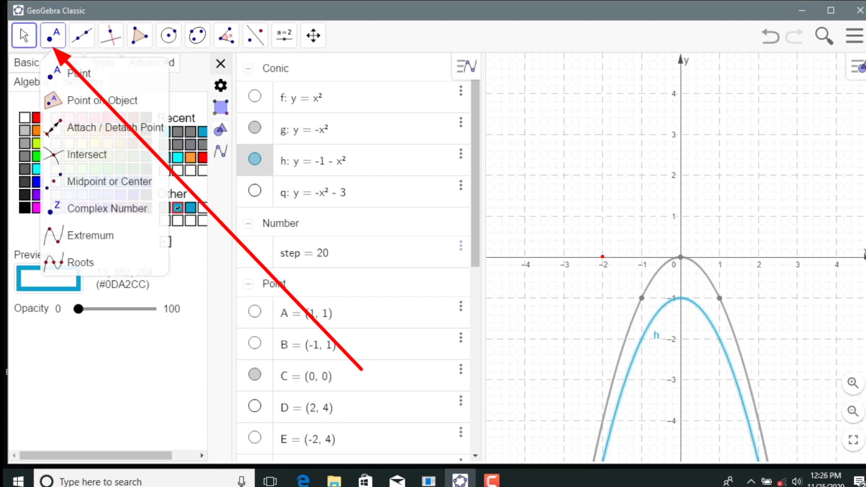
left_click(79, 73)
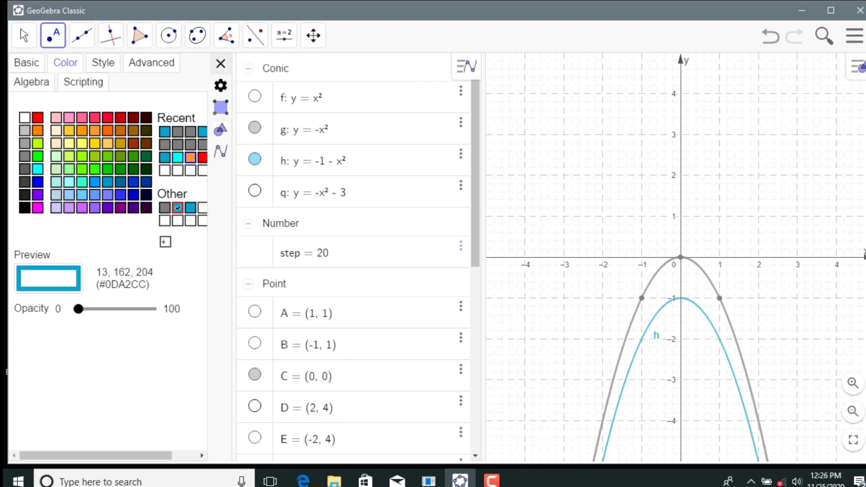
left_click(641, 339)
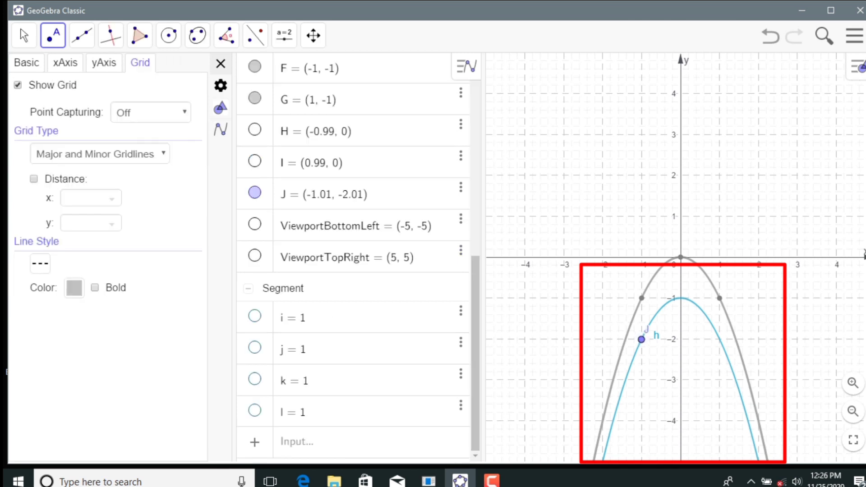
left_click(680, 298)
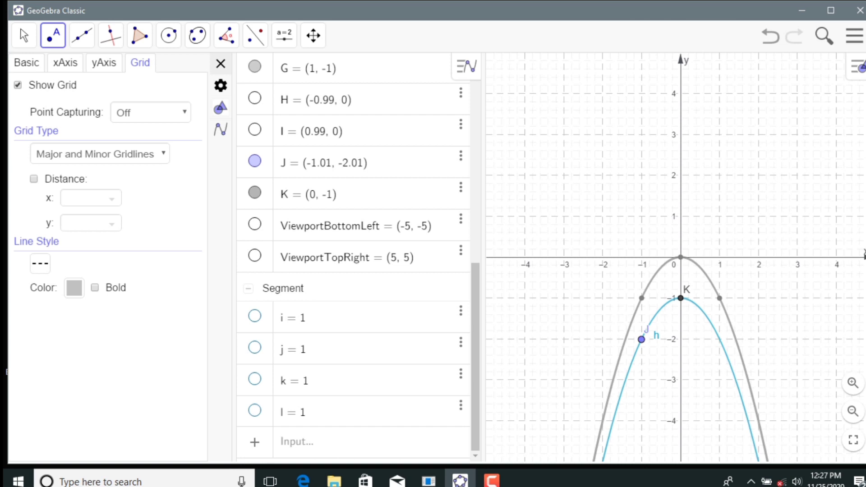
left_click(719, 337)
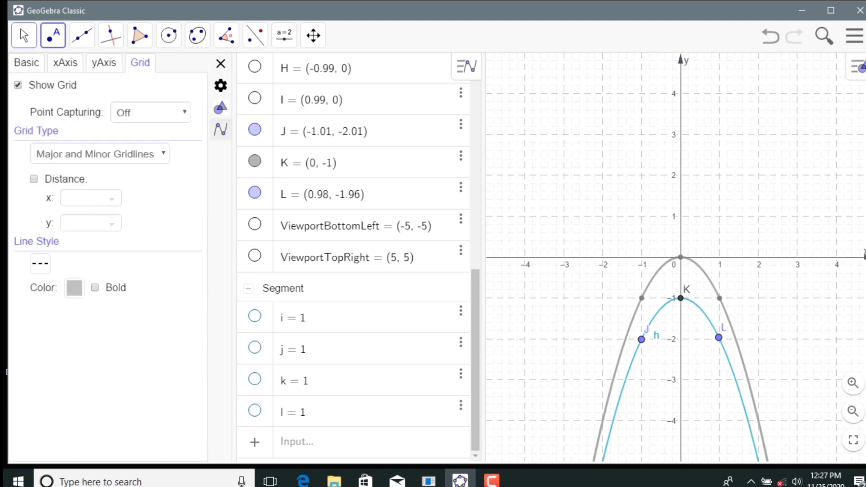
- Select points J, K and L on parabola h together and set their color to blue #0DA2CC
left_click(24, 35)
left_click(51, 73)
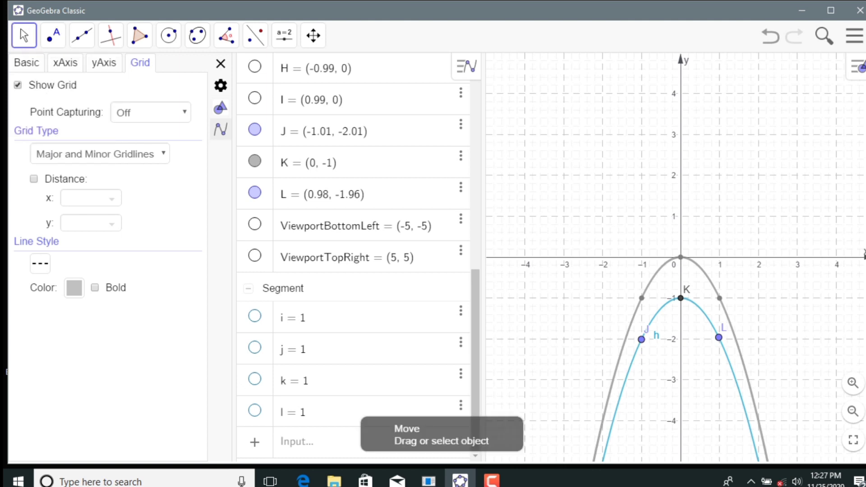
left_click(641, 339)
left_click(681, 298, "ctrl")
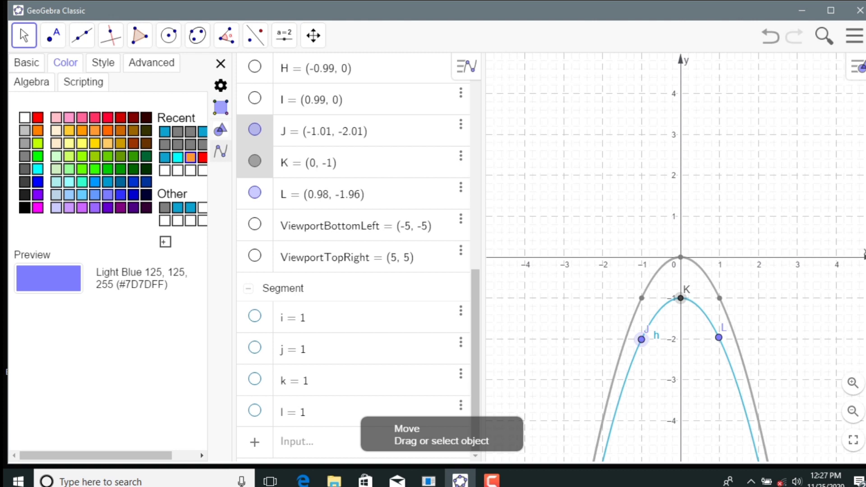
left_click(719, 338, "ctrl")
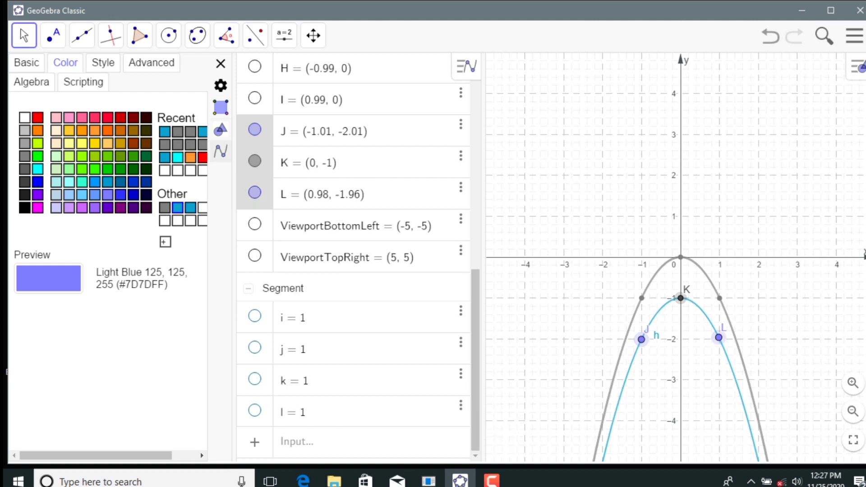
left_click(178, 208)
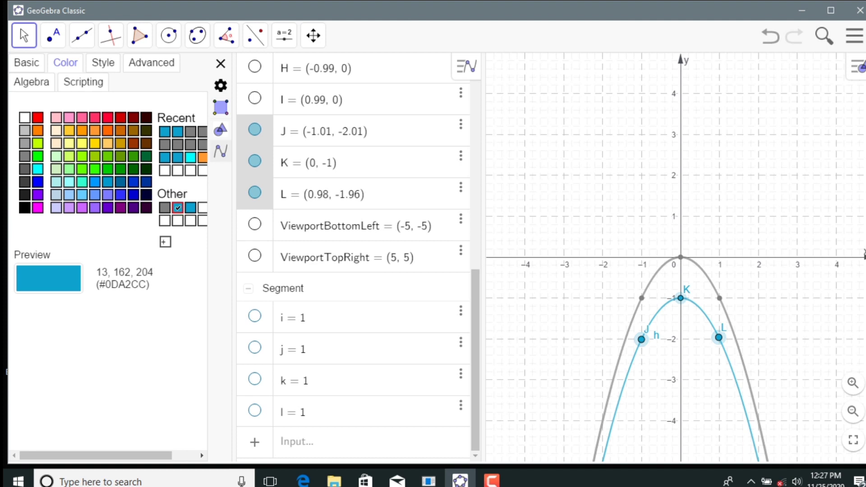
- Hide the labels of the selected points J, K and L
left_click(103, 63)
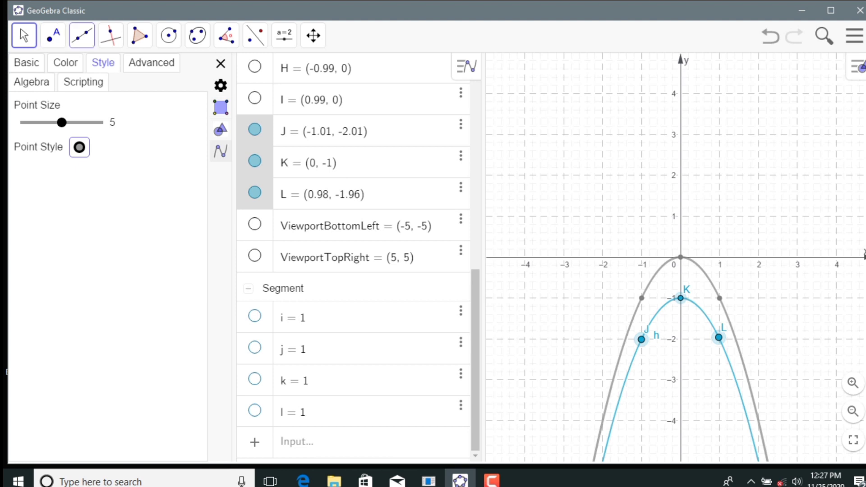
left_click(26, 63)
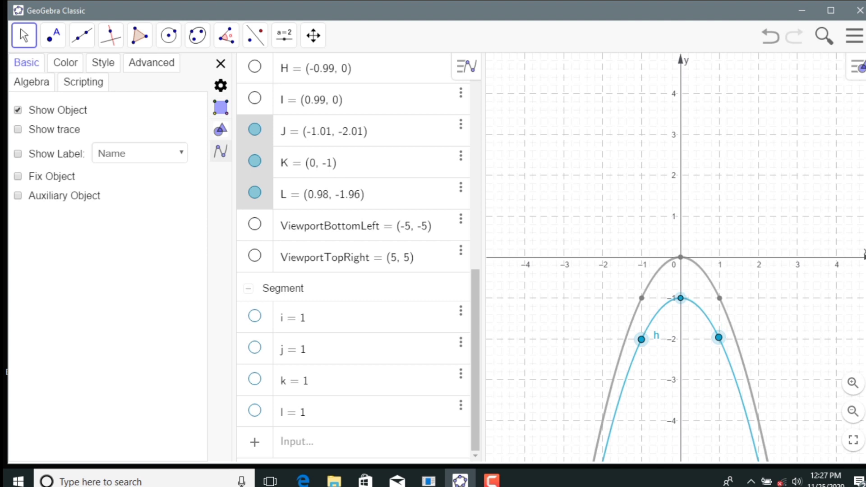
left_click(17, 153)
right_click(265, 193)
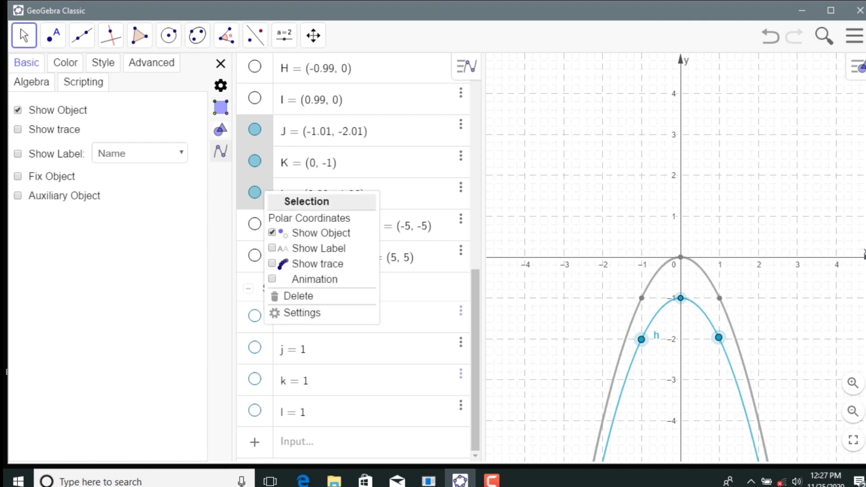
left_click(65, 63)
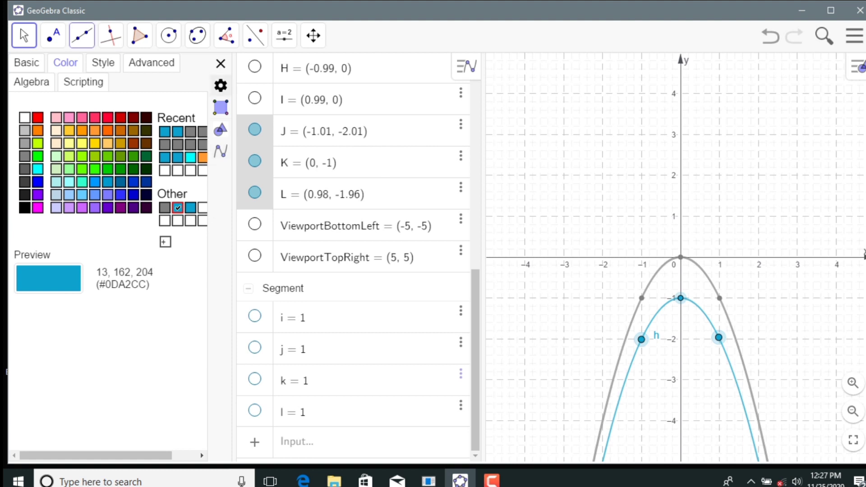
- Draw vertical segments from the grey points at (-1, -1) and (0, 0) down to the blue points beneath them on parabola h
left_click(82, 35)
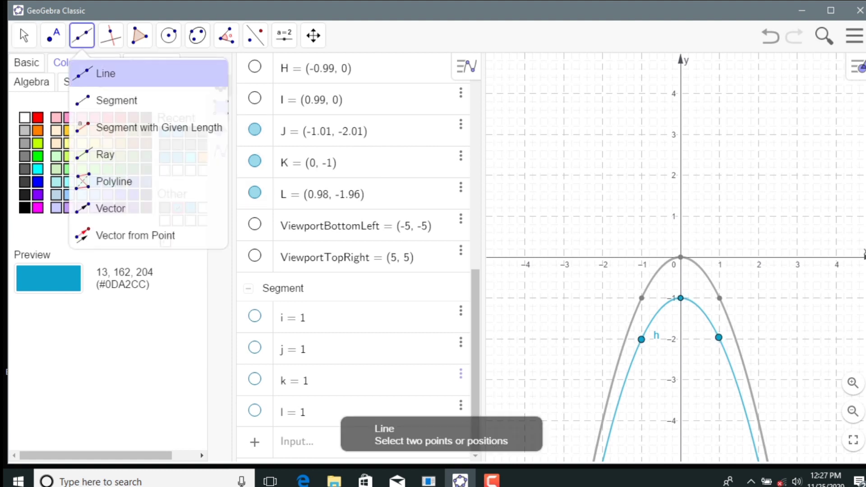
left_click(116, 100)
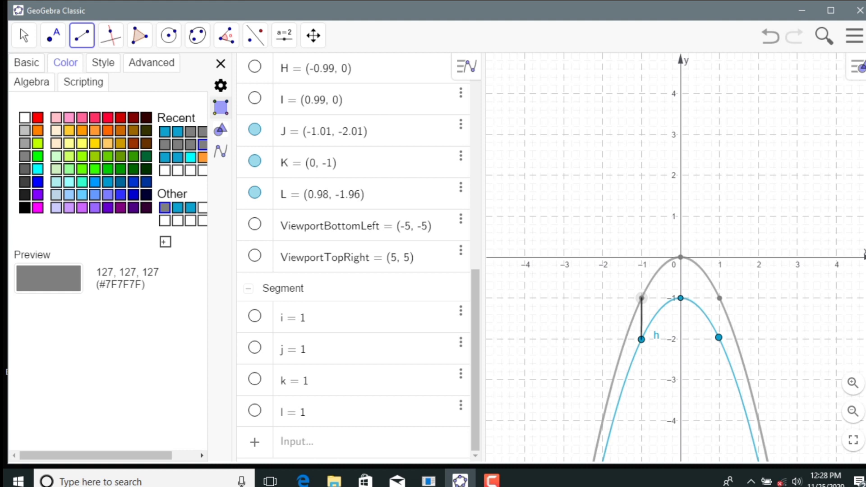
left_click(641, 339)
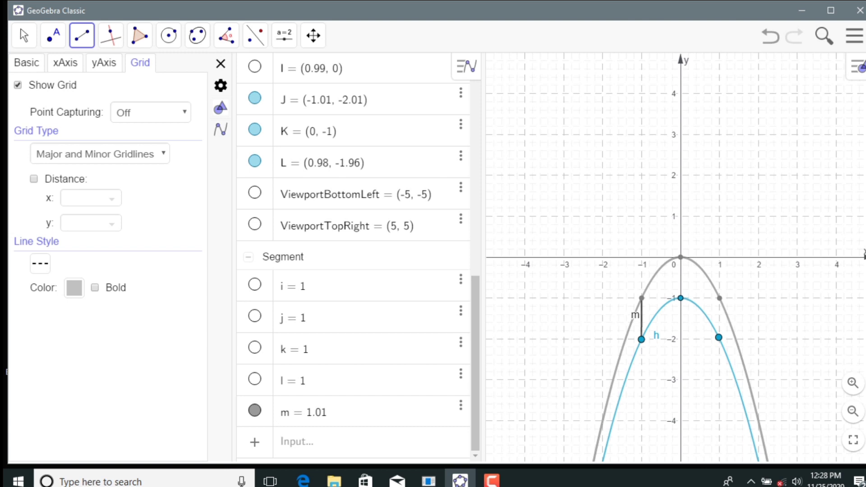
left_click(681, 258)
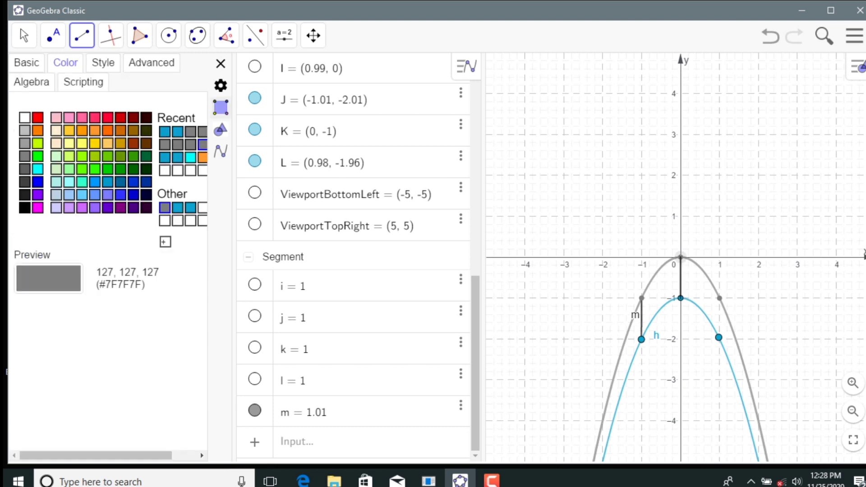
- Finish the segment from the gray parabola's vertex at K, then draw another from G (1, -1) to point L below
left_click(681, 298)
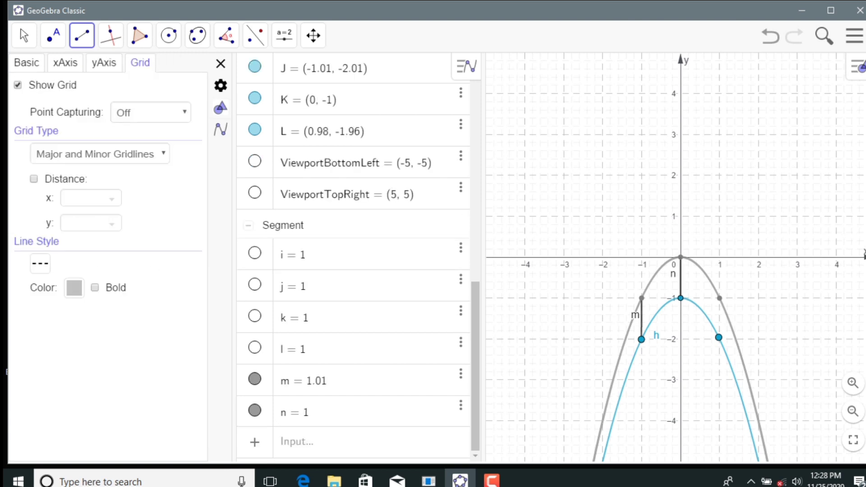
left_click(719, 297)
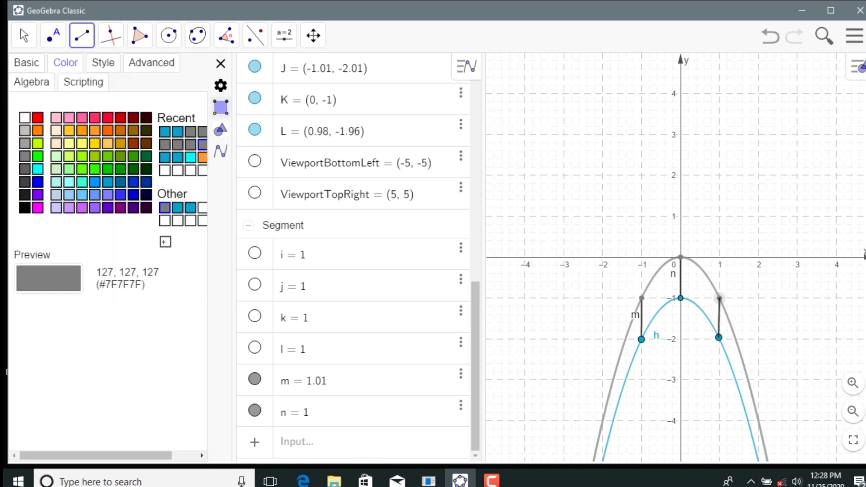
left_click(718, 337)
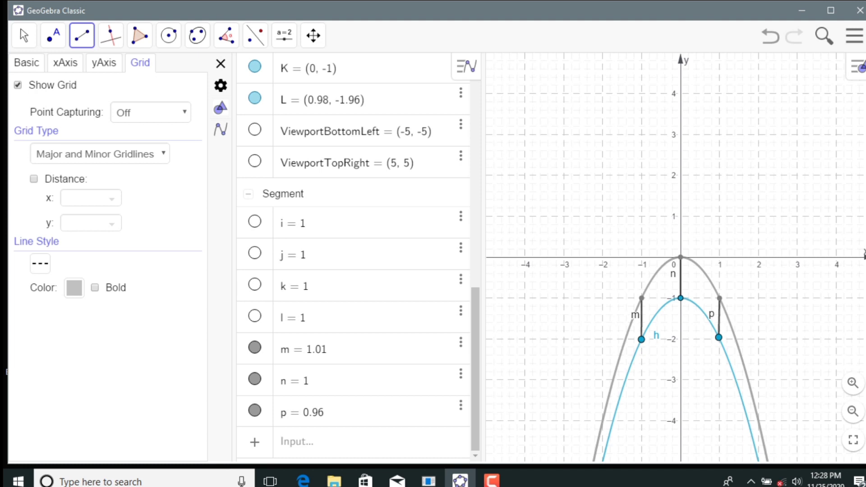
- Select the segments m, n and p together and hide their labels
left_click(27, 63)
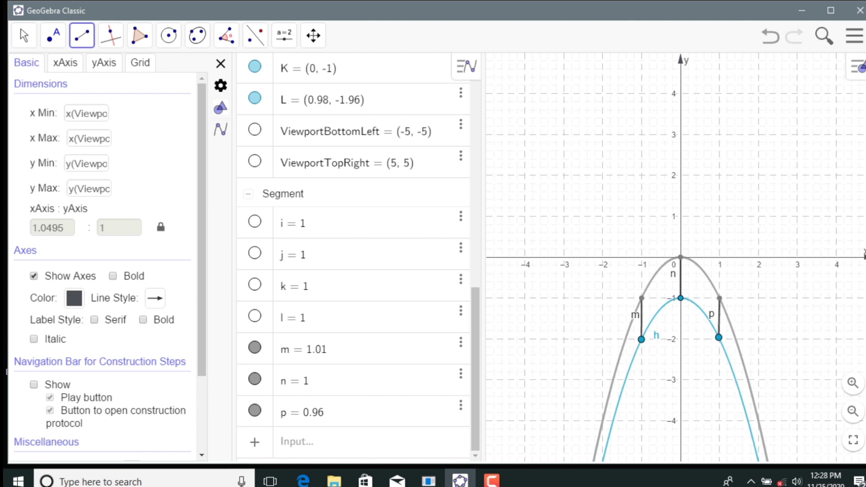
scroll(354, 257, "up", 4)
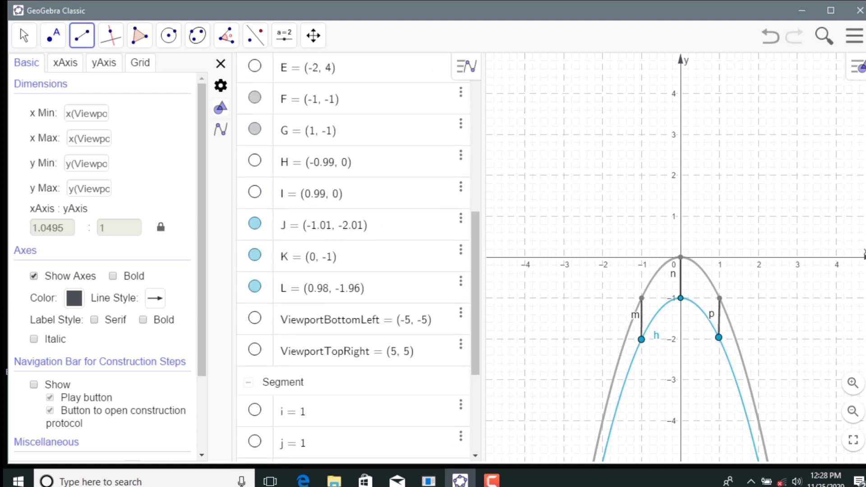
scroll(353, 257, "down", 4)
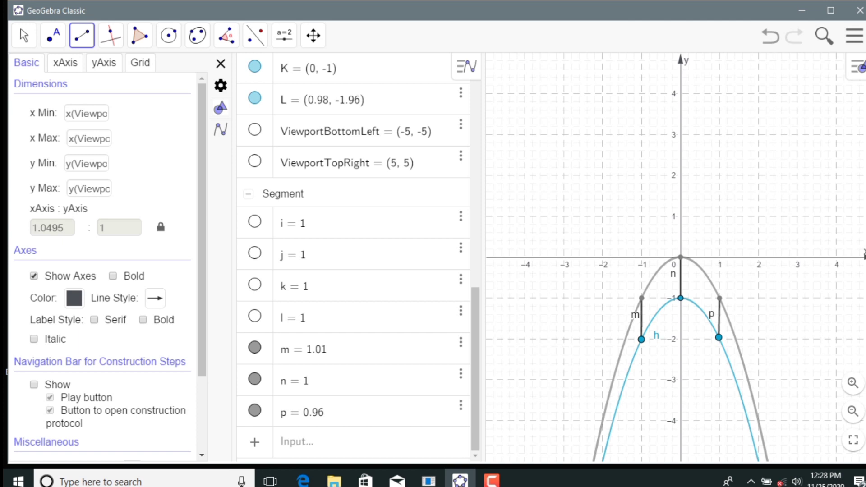
left_click(304, 350)
left_click(300, 381, "ctrl")
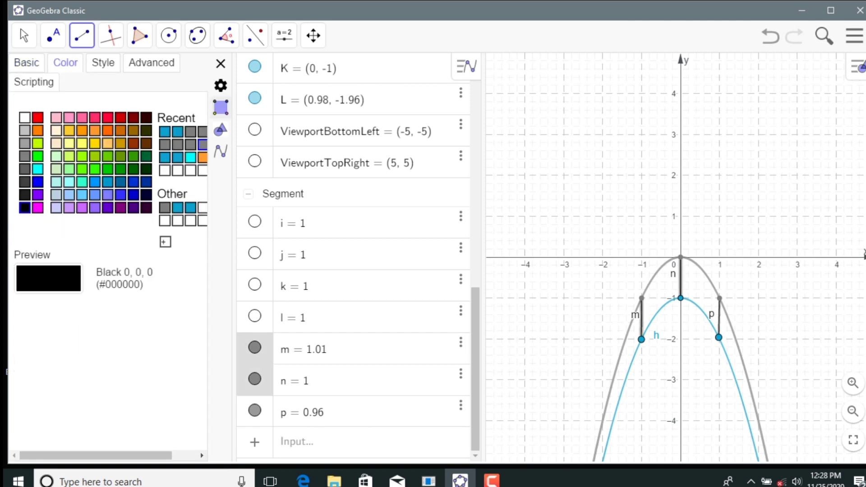
left_click(301, 413, "ctrl")
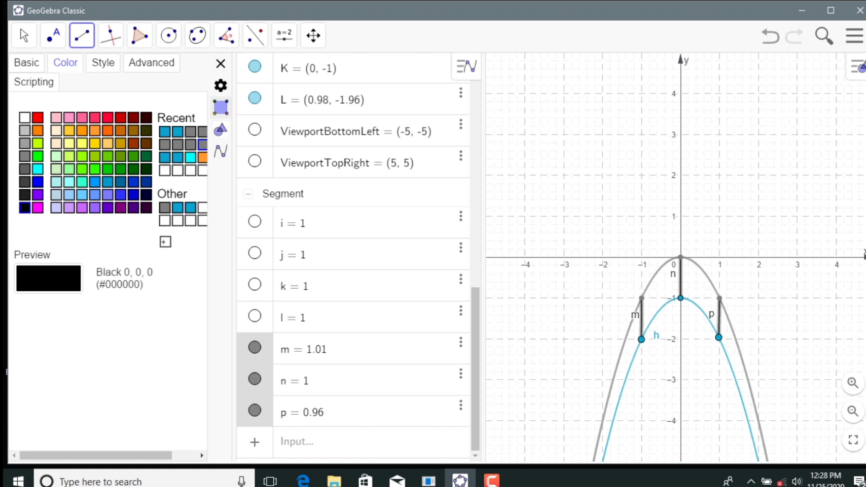
left_click(27, 63)
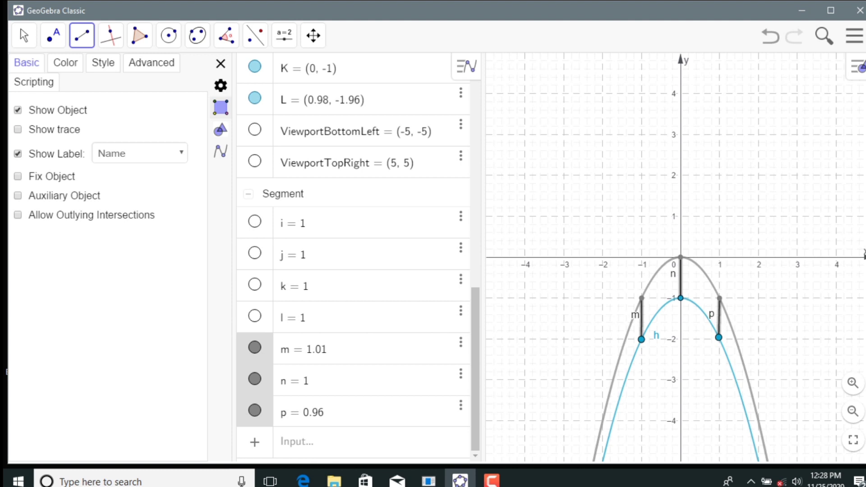
left_click(18, 154)
- Style the three selected segments with thickness 7, a dashed line, a single-arrow decoration and the blue color #0DA2CC
left_click(102, 63)
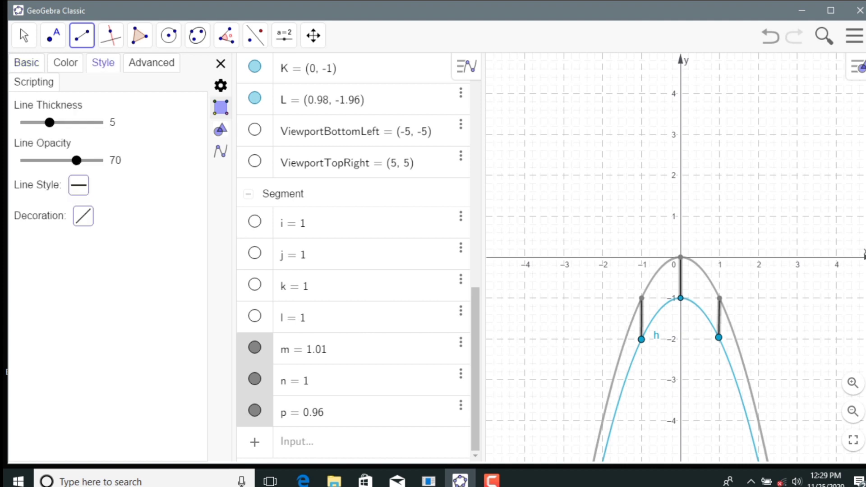
left_click(56, 122)
left_click(62, 123)
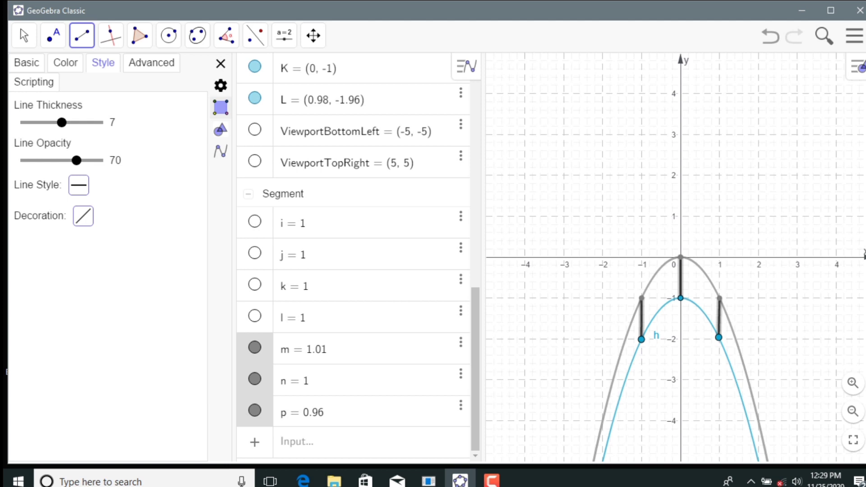
left_click(79, 185)
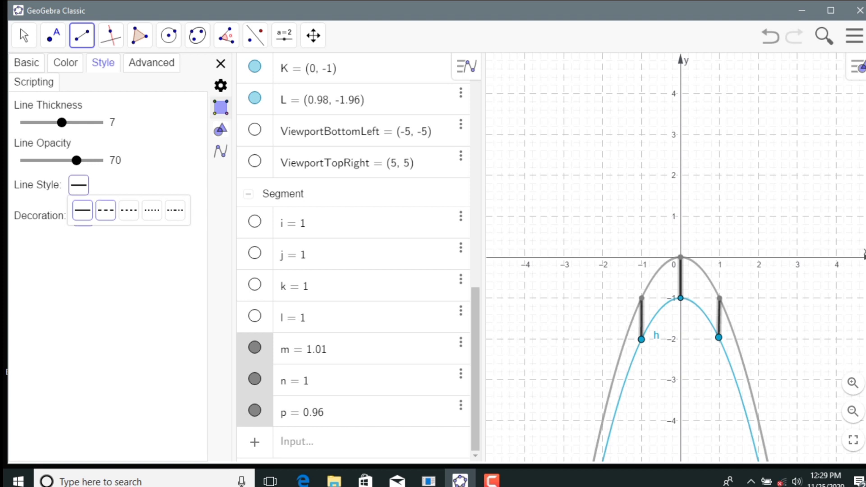
left_click(106, 210)
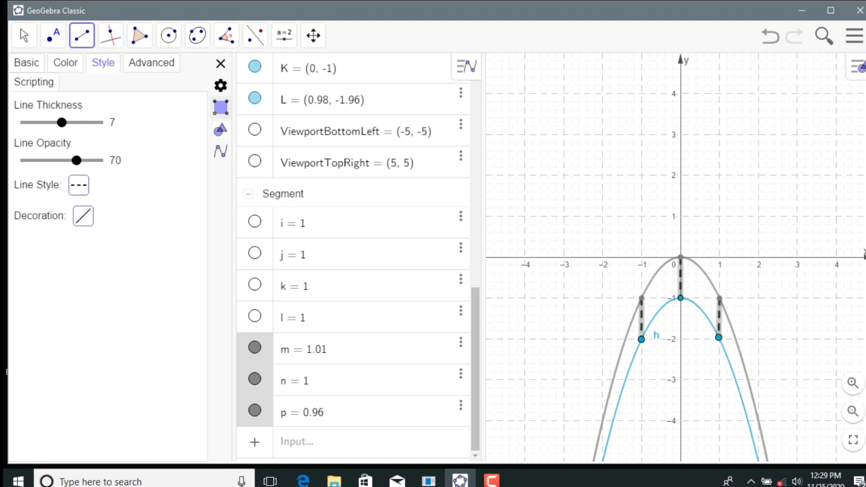
left_click(83, 216)
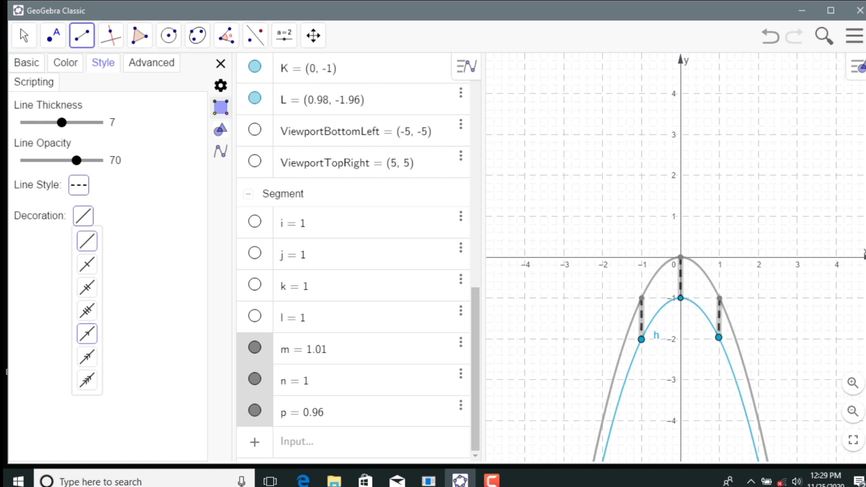
left_click(87, 334)
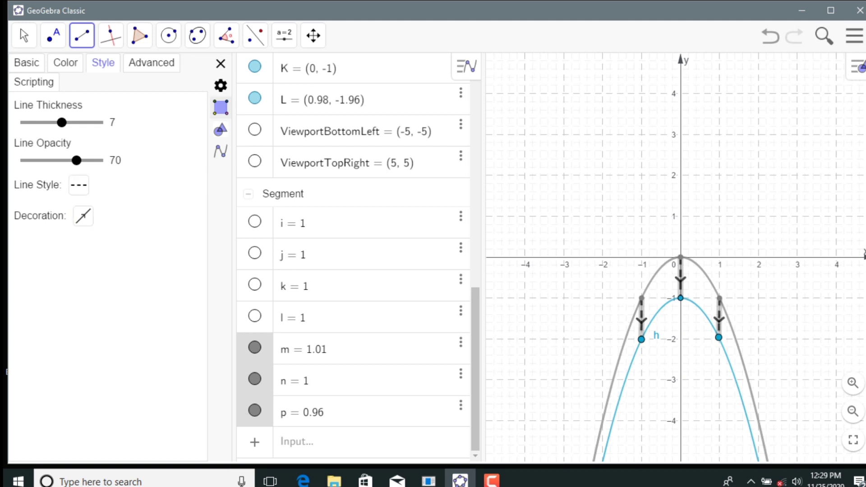
left_click(65, 62)
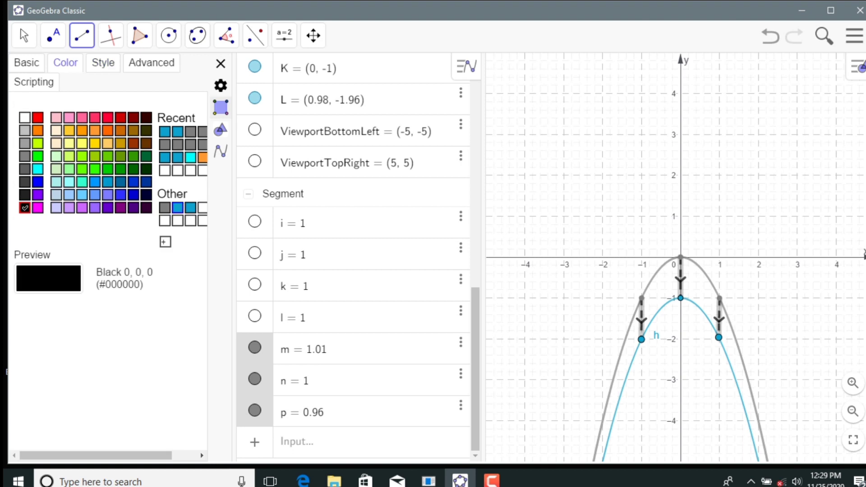
left_click(177, 207)
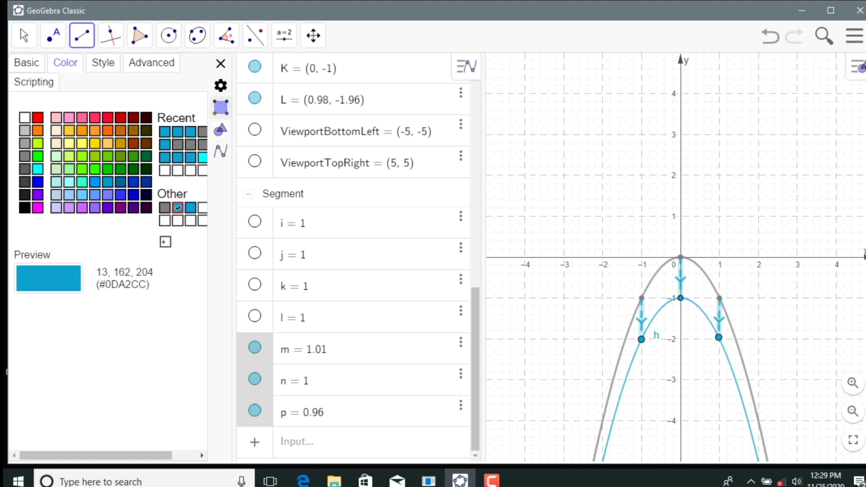
- Leave the Segment tool and activate the Move tool
left_click(595, 207)
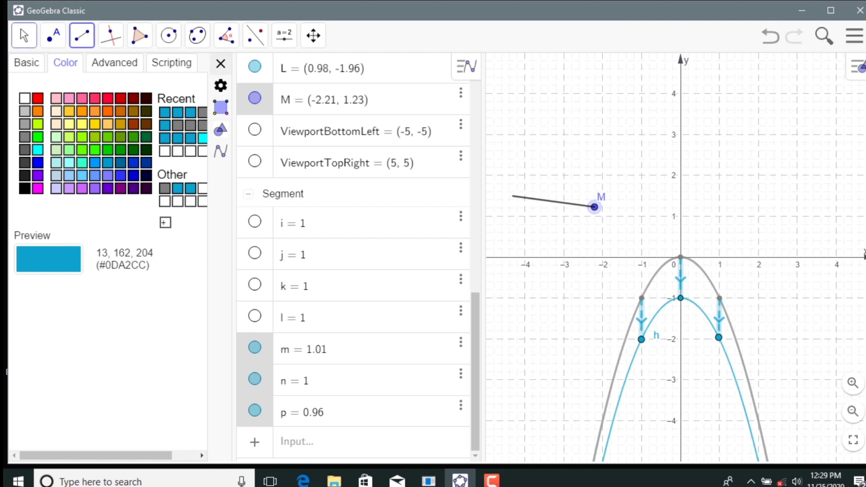
left_click(24, 35)
left_click(50, 74)
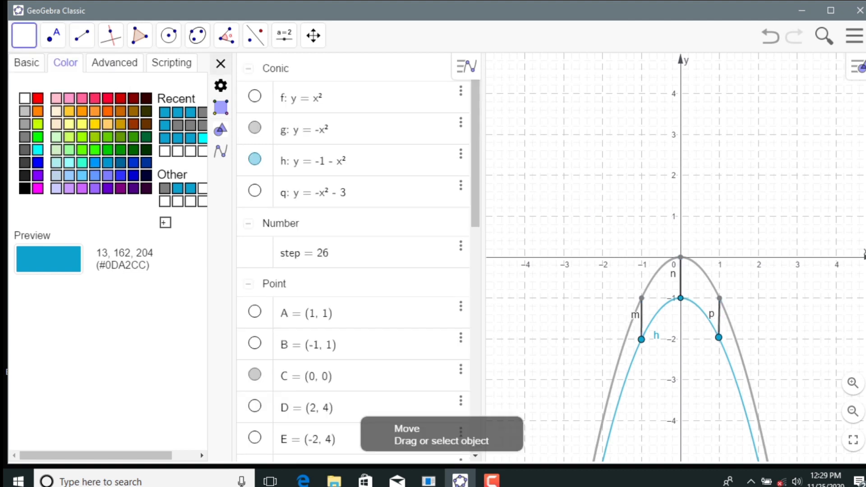
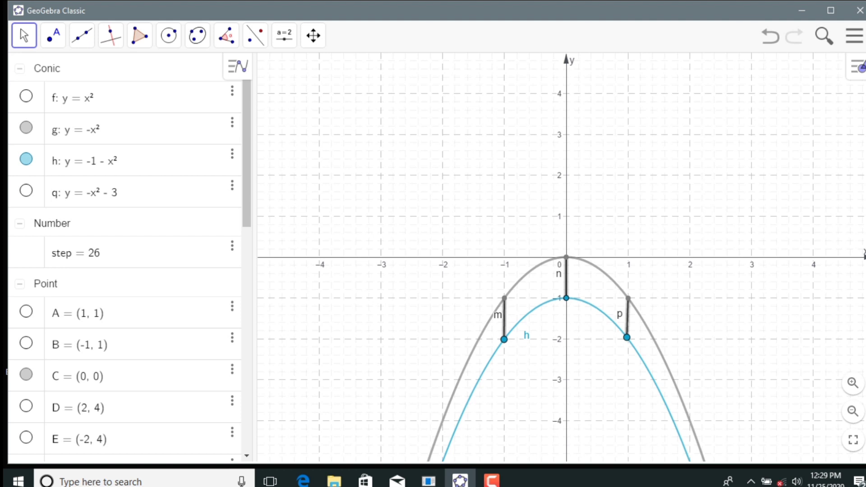
- Turn off the labels of the three selected vertical segments m, n and p
scroll(130, 257, "down", 10)
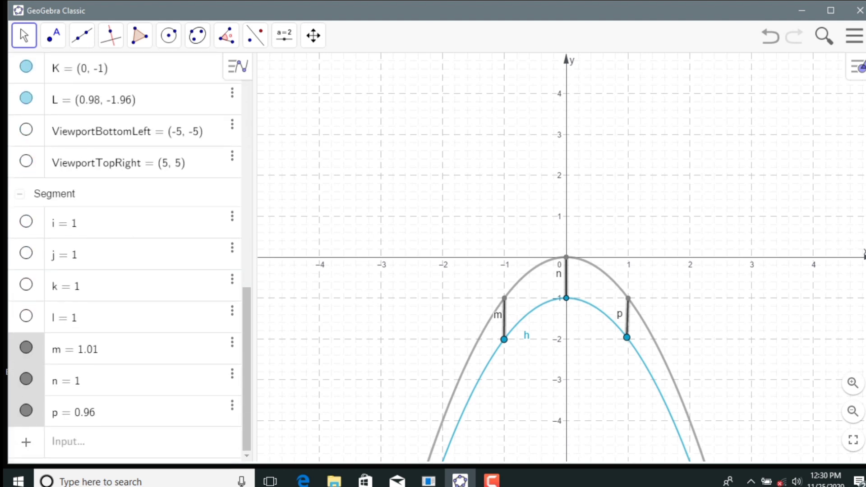
right_click(33, 356)
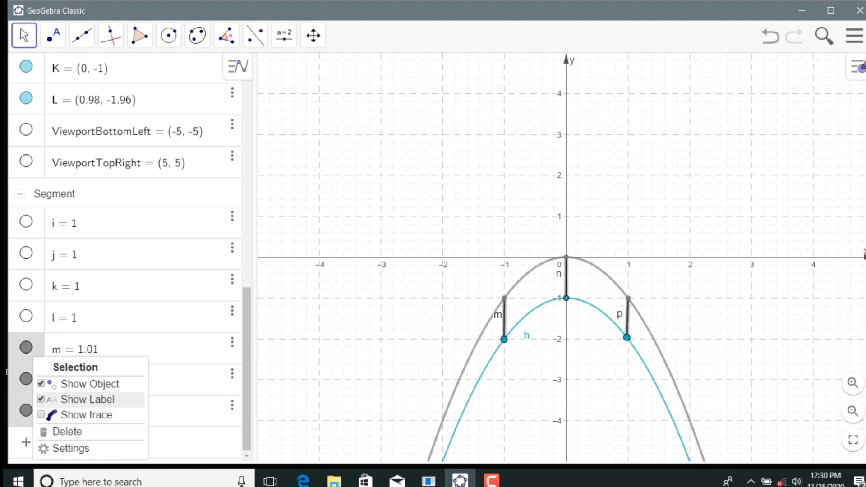
left_click(87, 399)
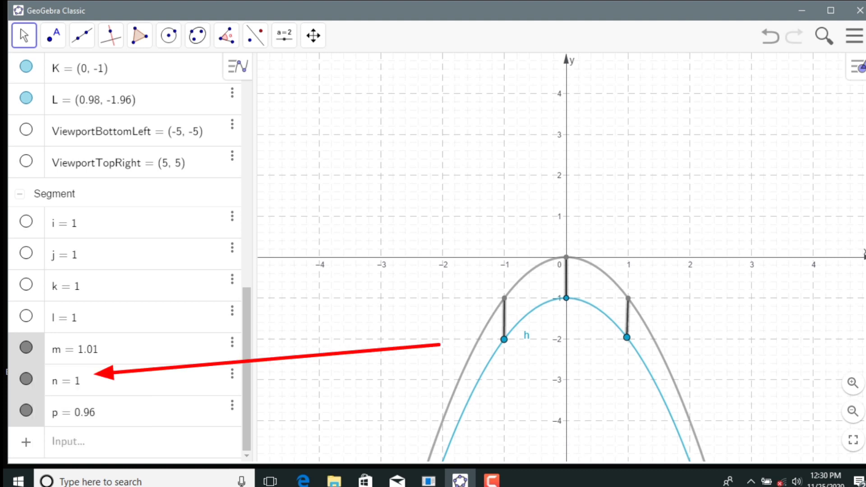
- Open the settings of the selected segments m, n and p and color them blue (#0DA2CC)
right_click(39, 391)
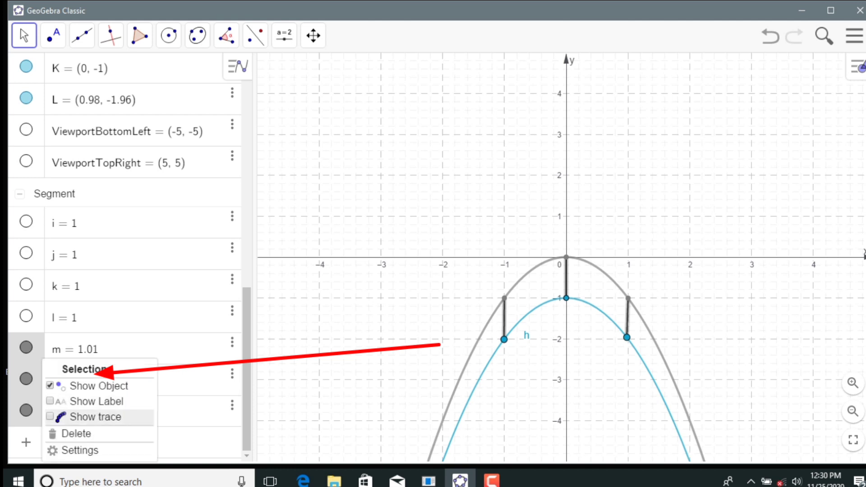
left_click(79, 450)
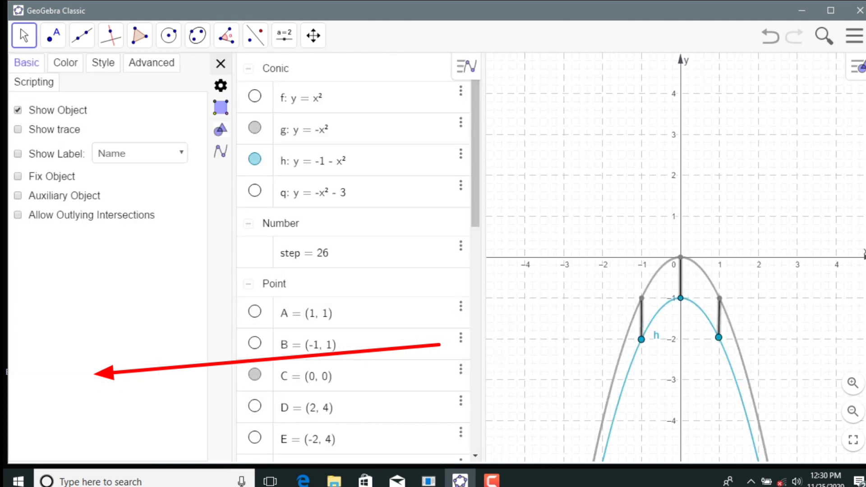
left_click(65, 63)
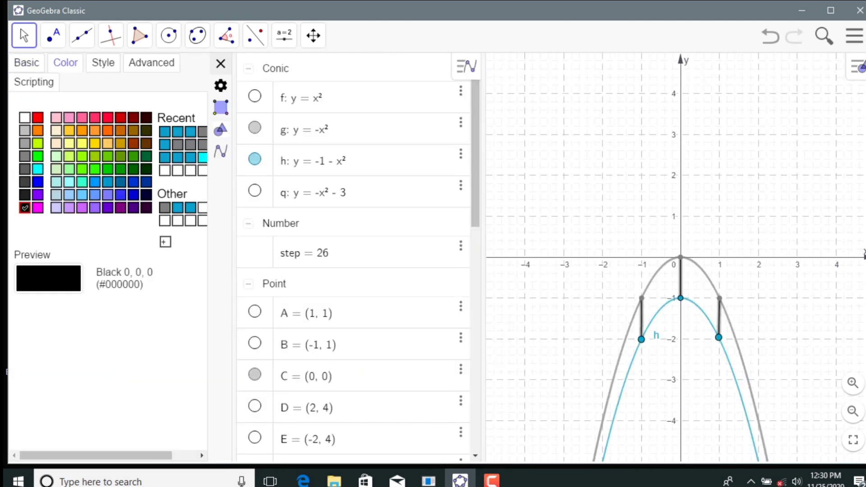
left_click(178, 208)
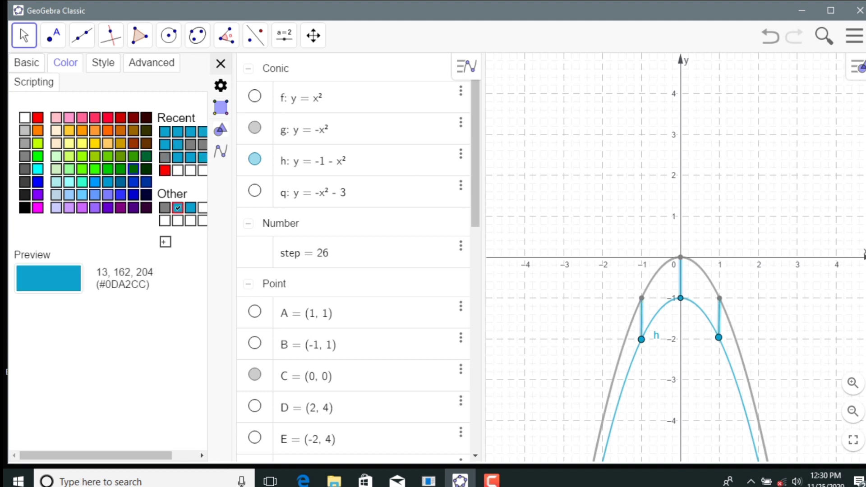
- Give the segments m, n and p line thickness 7, a dashed line style and a single-arrow decoration, and clear the selection
left_click(103, 63)
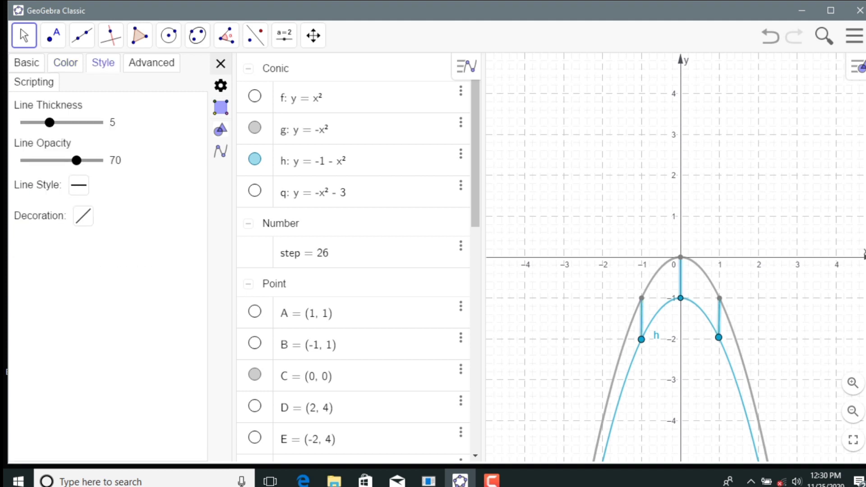
left_click_drag(50, 122, 62, 123)
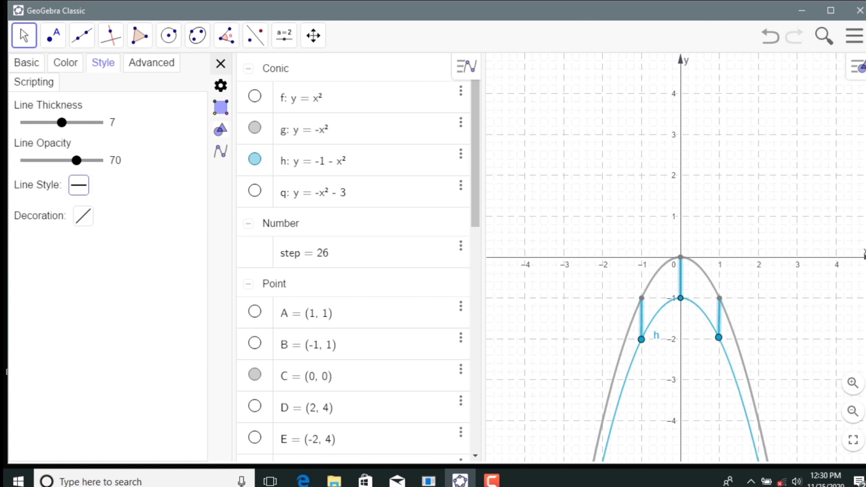
left_click(79, 185)
left_click(106, 210)
left_click(83, 216)
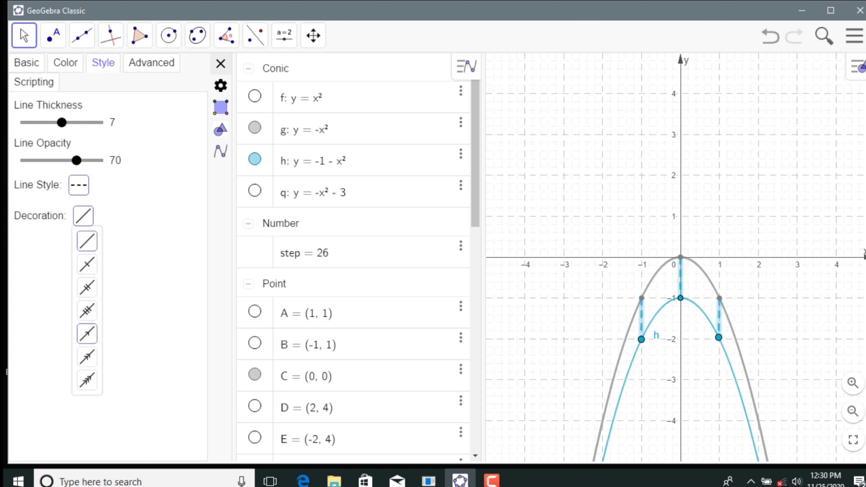
left_click(87, 334)
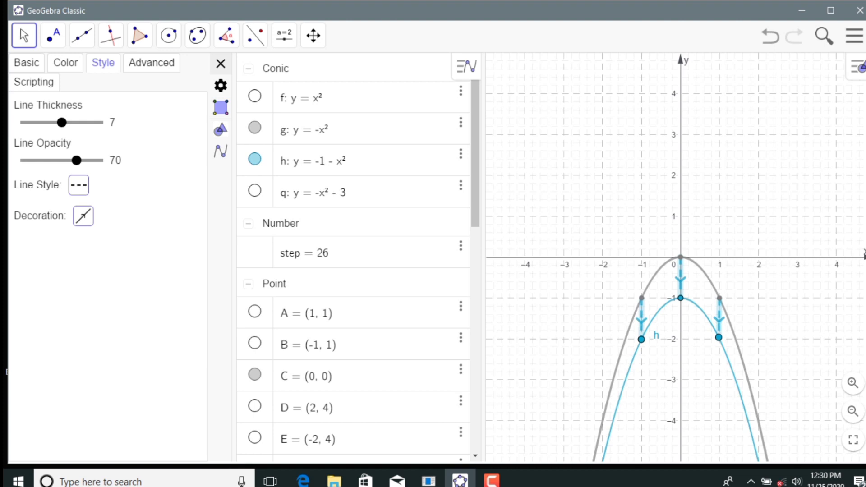
key("Escape")
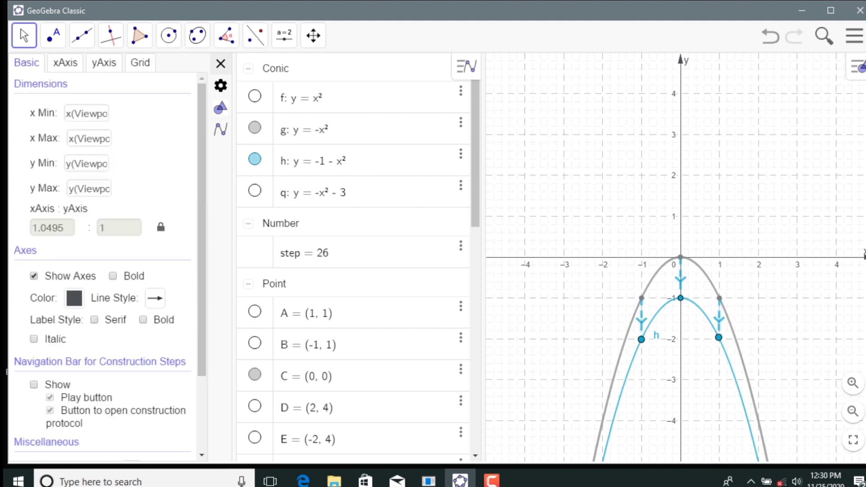
- Close the settings and hide the label of parabola h
left_click(220, 63)
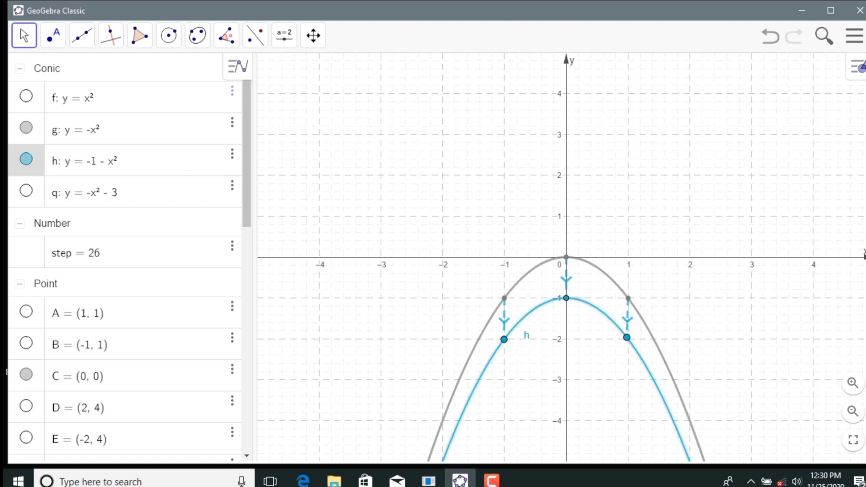
right_click(159, 158)
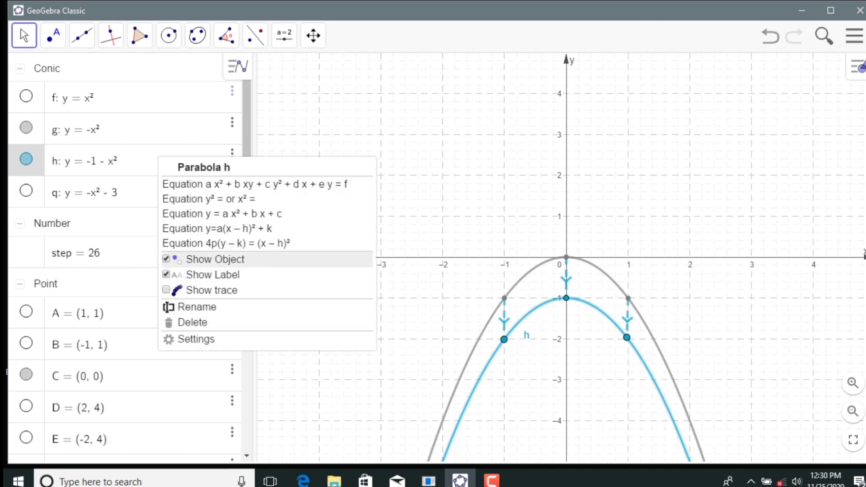
left_click(212, 275)
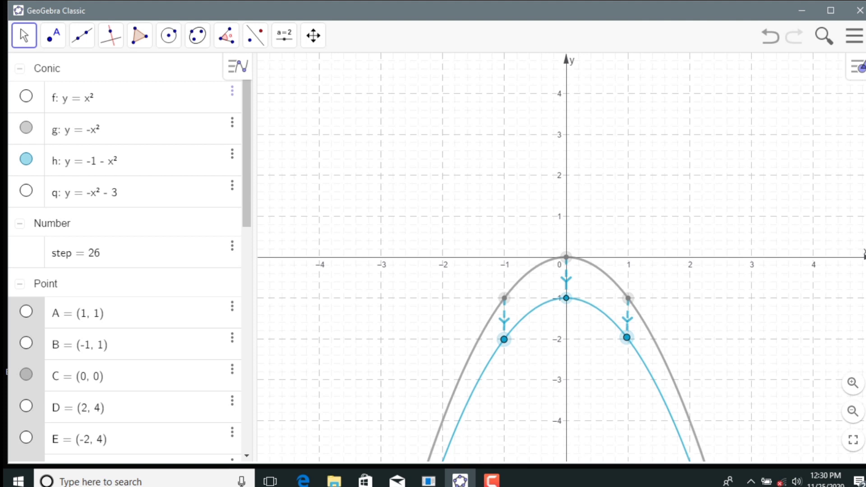
- Clear the selection, open the settings of point J and color it blue, then close the settings
key("Escape")
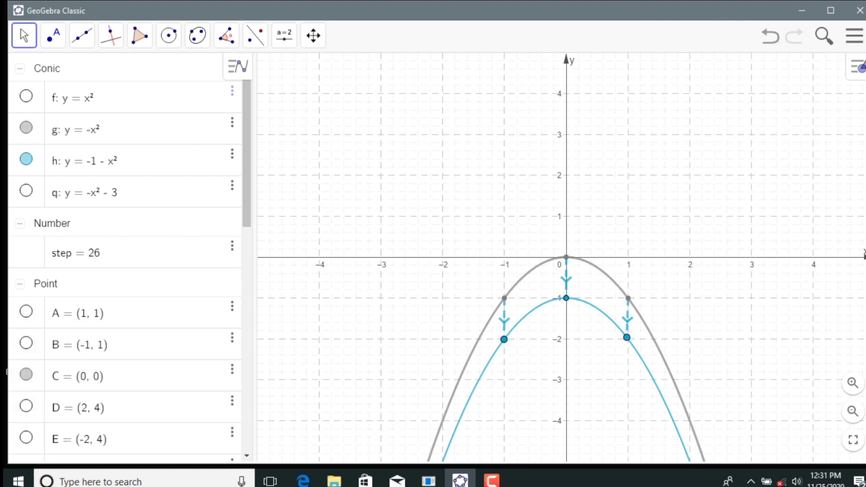
scroll(125, 257, "down", 12)
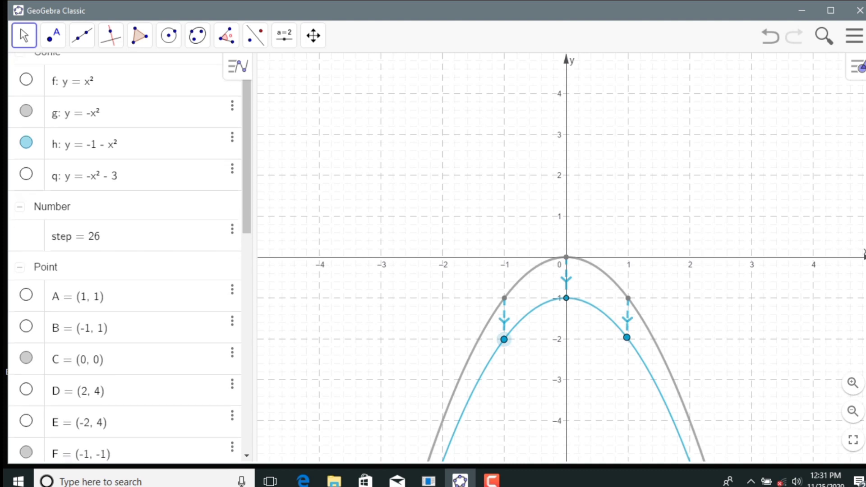
scroll(125, 257, "up", 3)
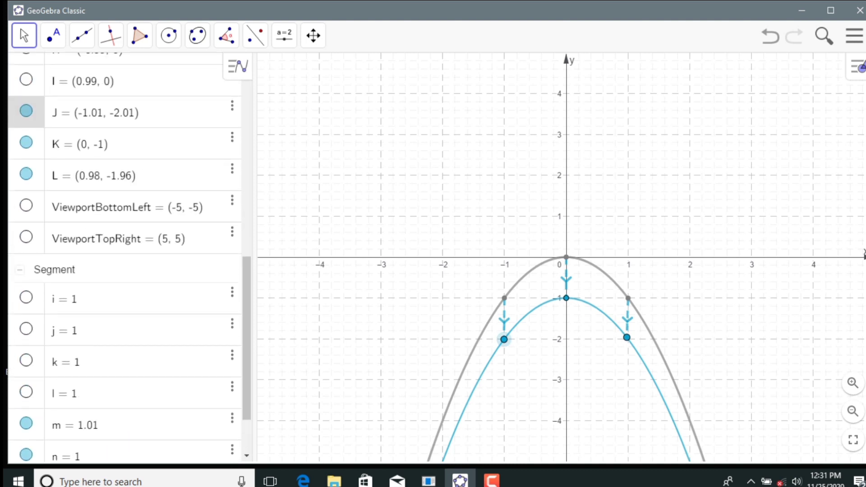
right_click(37, 165)
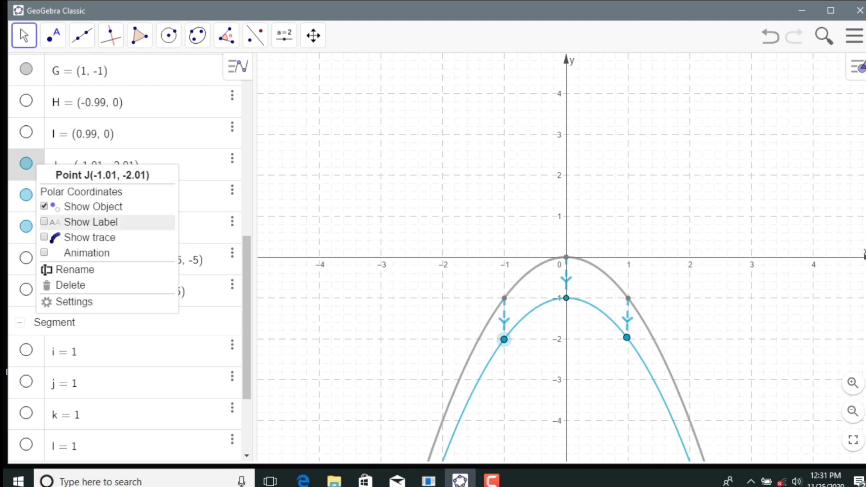
left_click(74, 302)
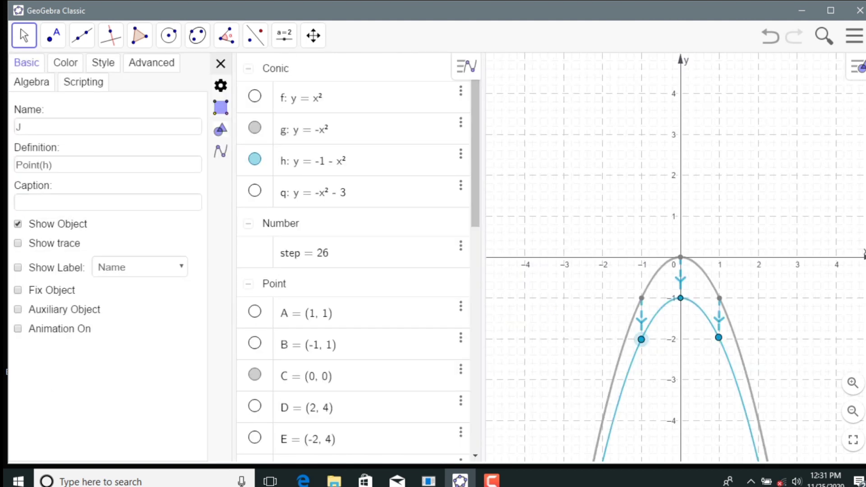
left_click(65, 63)
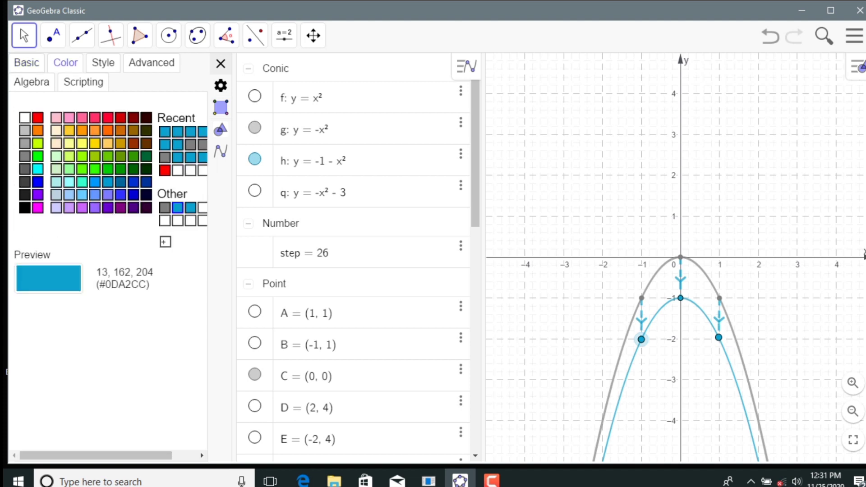
left_click(178, 208)
left_click(220, 64)
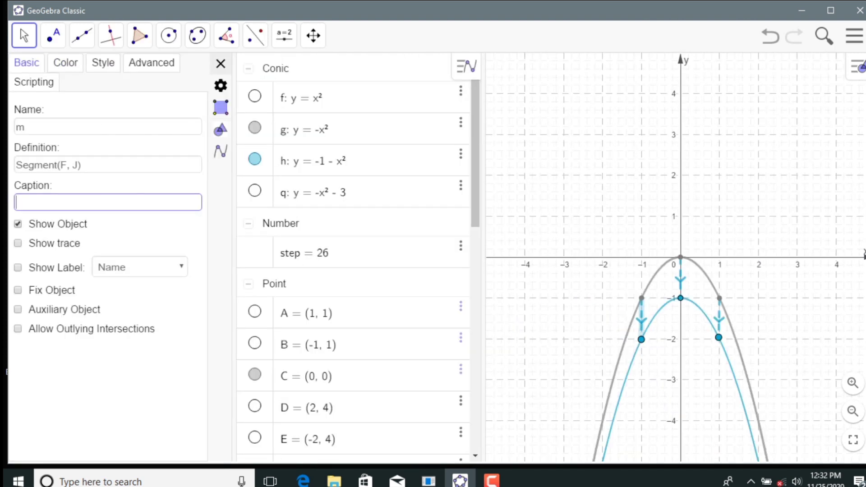
- Give segment m, between F and J, the caption $-1$ and display it as its label
type("$$")
type("-1")
key("Return")
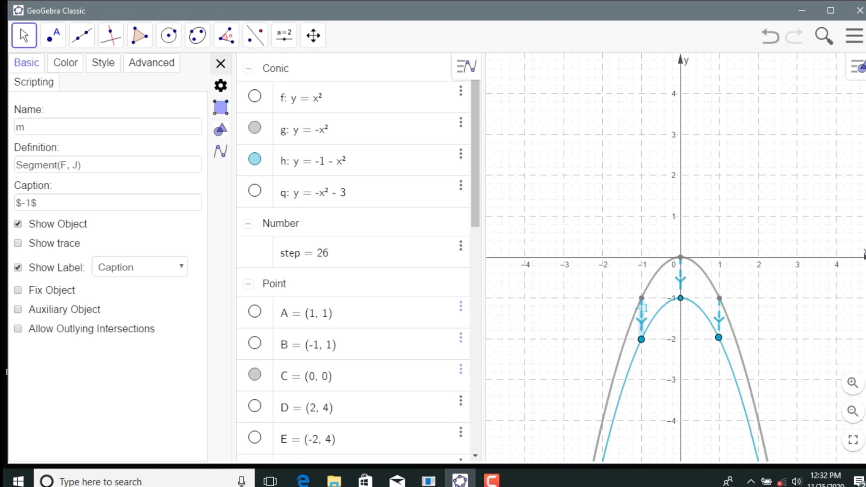
- Copy the caption $-1$ from segment m to segment n, between C and K
left_click(38, 202)
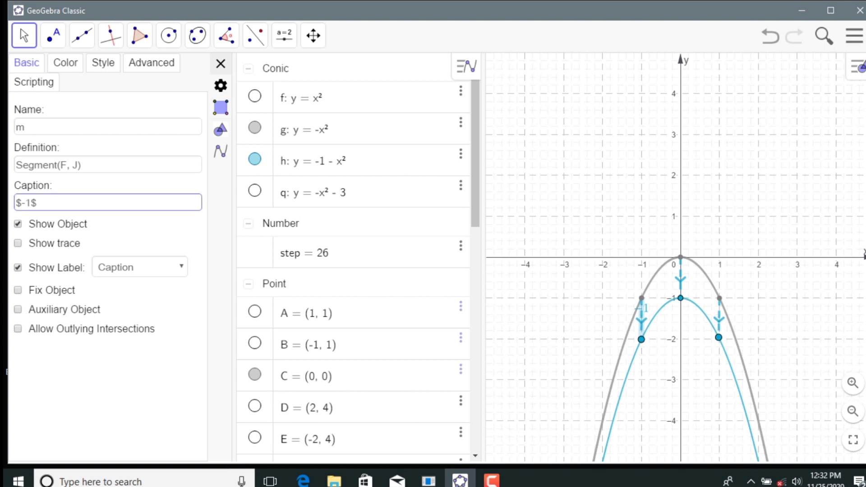
key("ctrl+a")
key("ctrl+c")
left_click(681, 281)
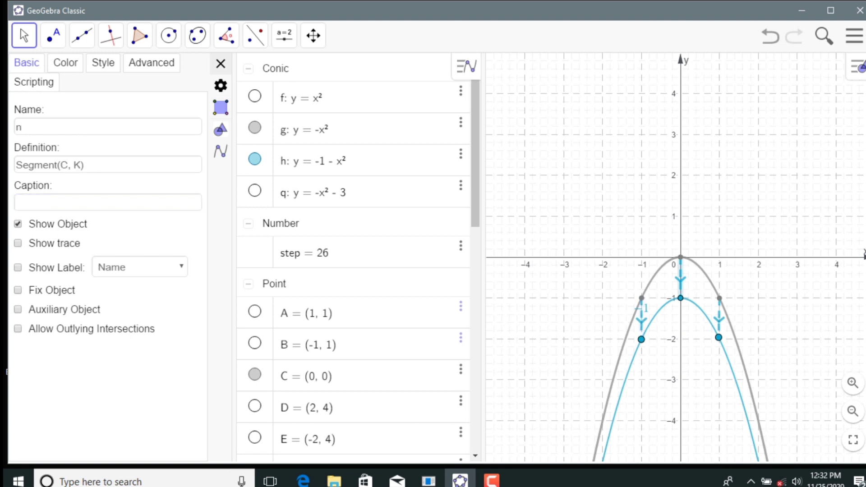
left_click(107, 203)
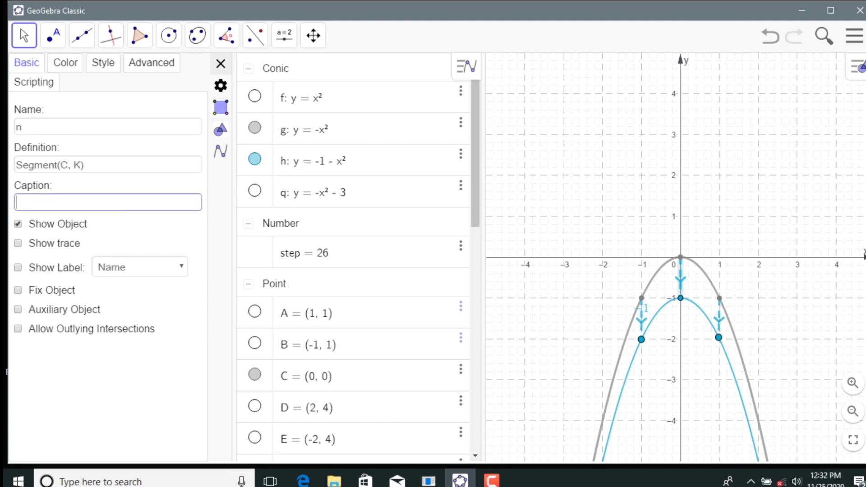
key("ctrl+v")
key("Return")
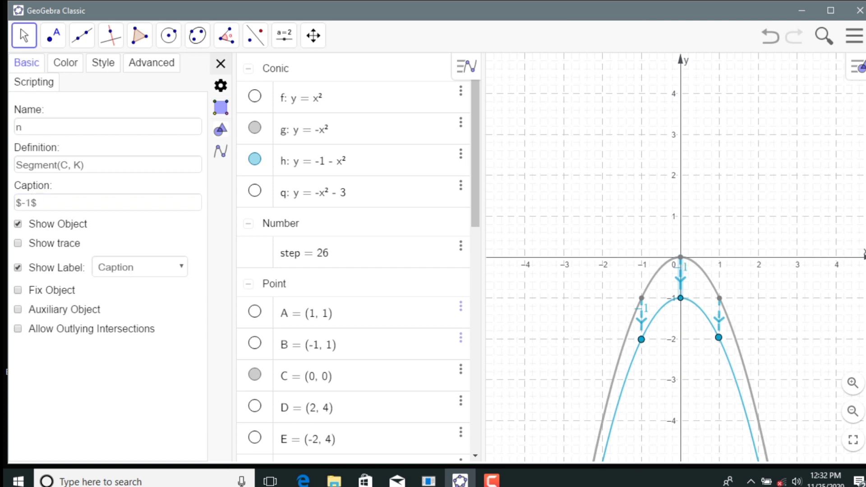
- Give segment p, between G and L, the same caption $-1$
left_click(719, 318)
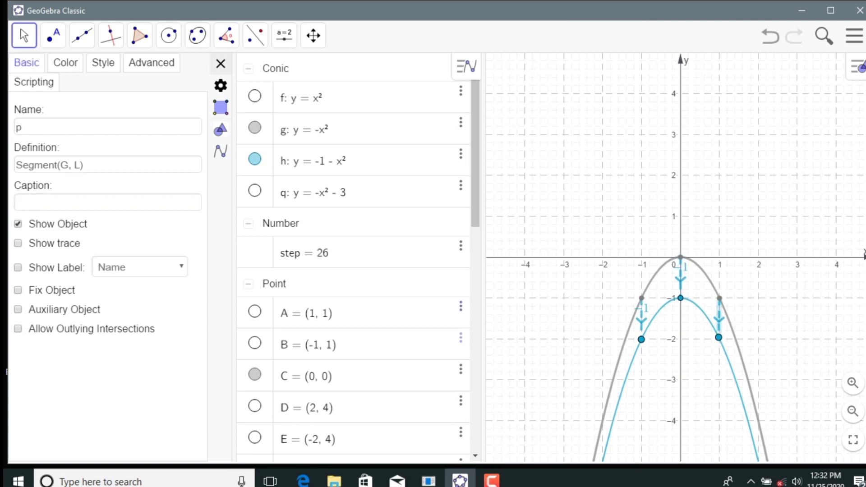
left_click(108, 202)
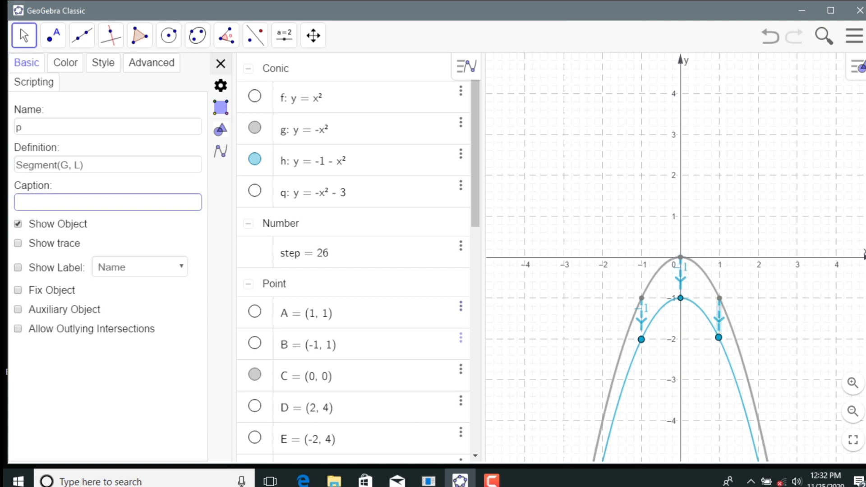
type("$-1$")
key("Return")
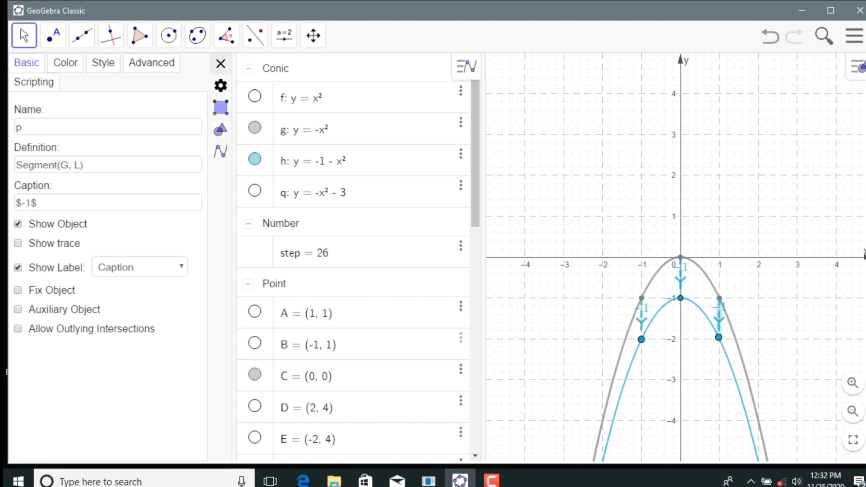
- Move the three -1 labels clear of their arrows, placing each just to the right of its segment
left_click_drag(642, 308, 654, 292)
left_click_drag(681, 267, 697, 279)
left_click_drag(721, 307, 741, 317)
- Check the definitions of the points ViewportBottomLeft and ViewportTopRight
scroll(461, 337, "down", 12)
left_click(355, 132)
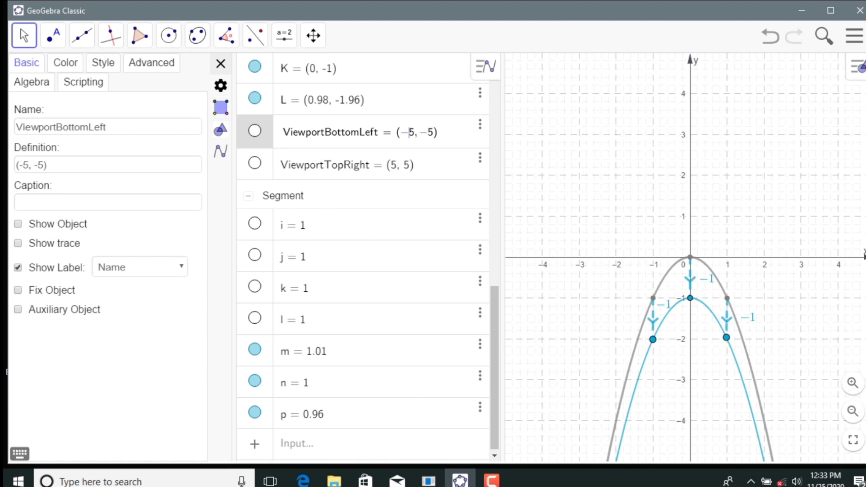
left_click(355, 164)
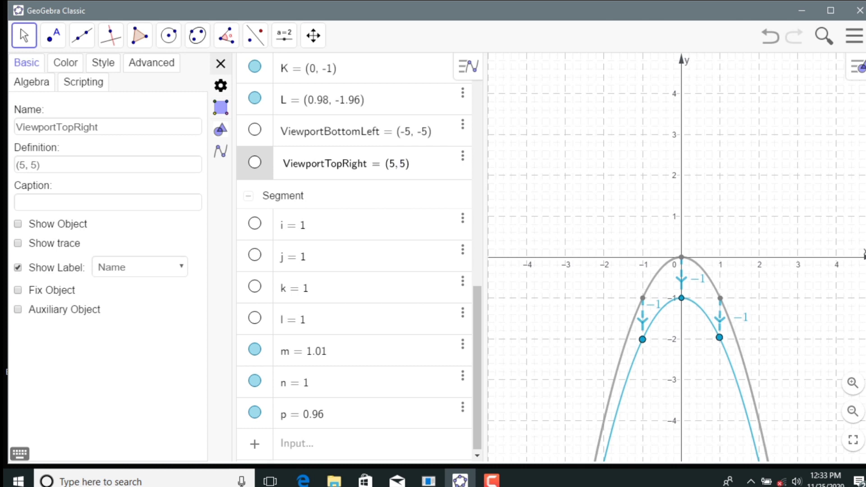
key("Left")
key("Return")
- Hide the Algebra view and close the object settings so that only the graphics are displayed
left_click(853, 36)
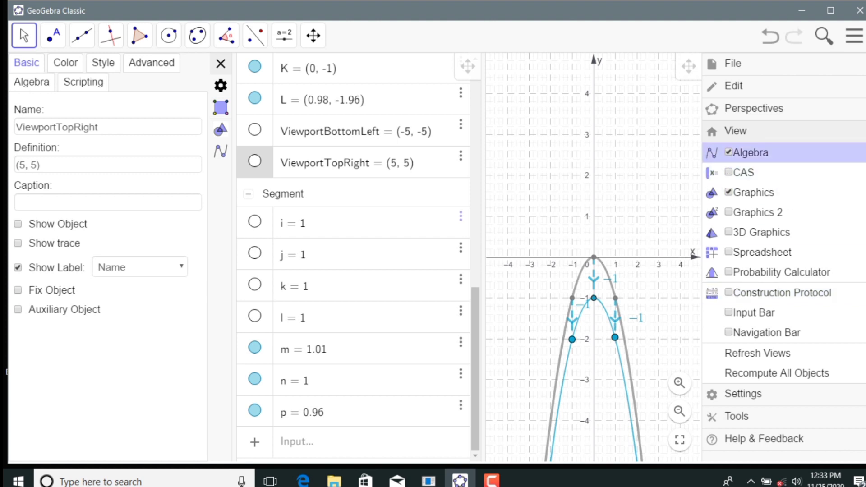
left_click(744, 152)
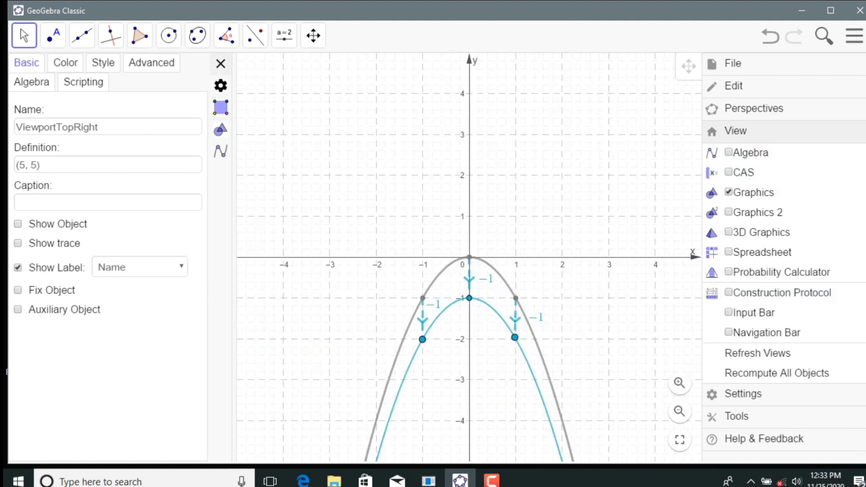
left_click(220, 63)
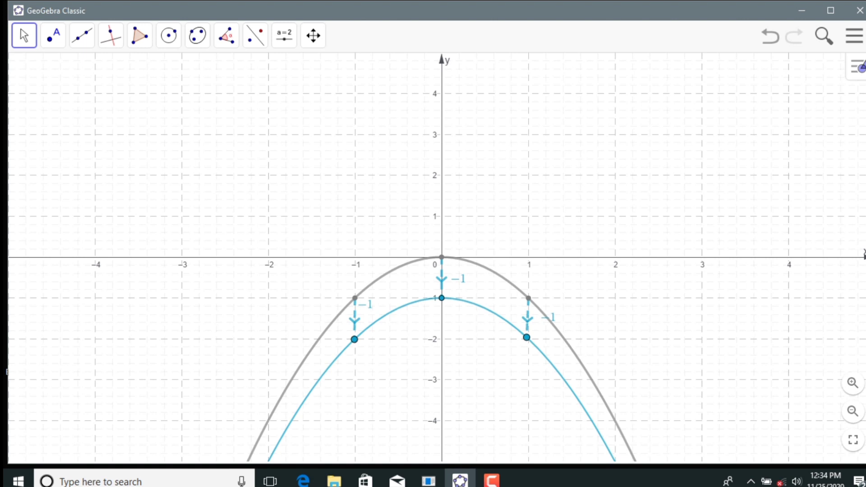
- Open the Construction Protocol, mark segment p in row 26 as a breakpoint, and hide the protocol again
left_click(854, 36)
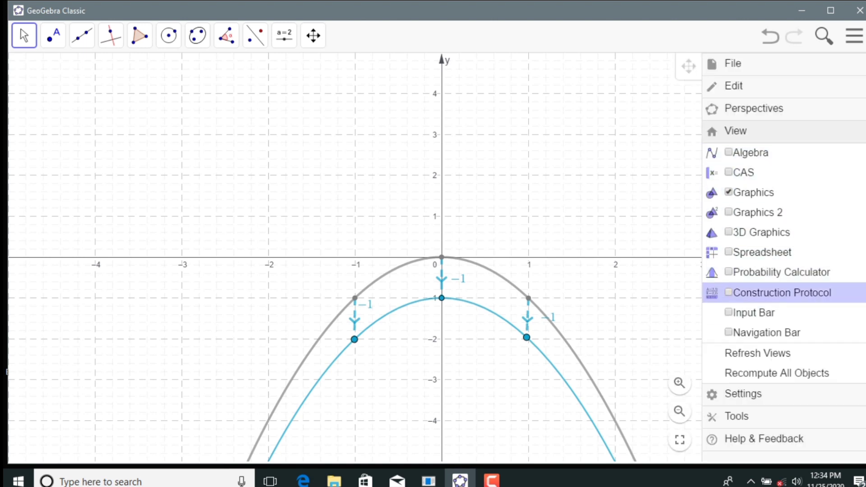
left_click(781, 292)
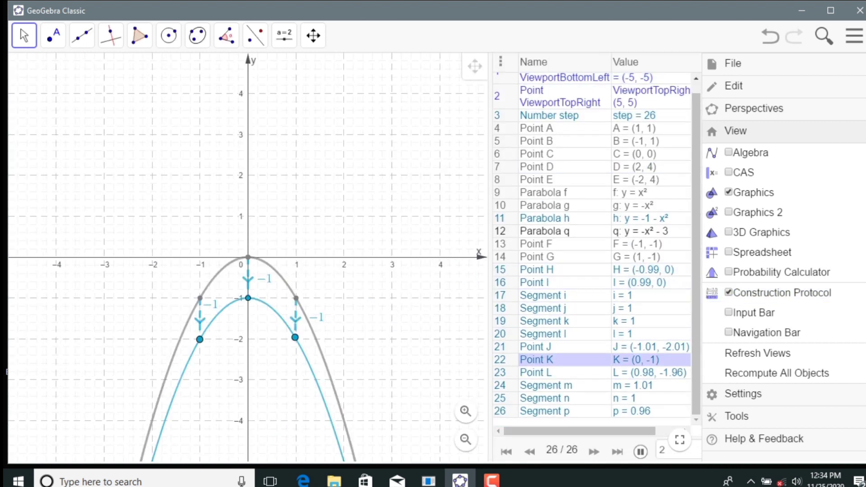
left_click(591, 432)
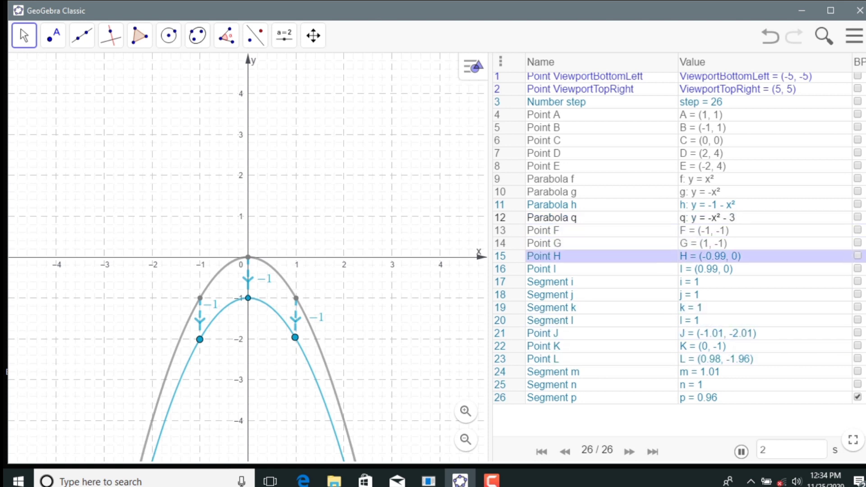
left_click(854, 36)
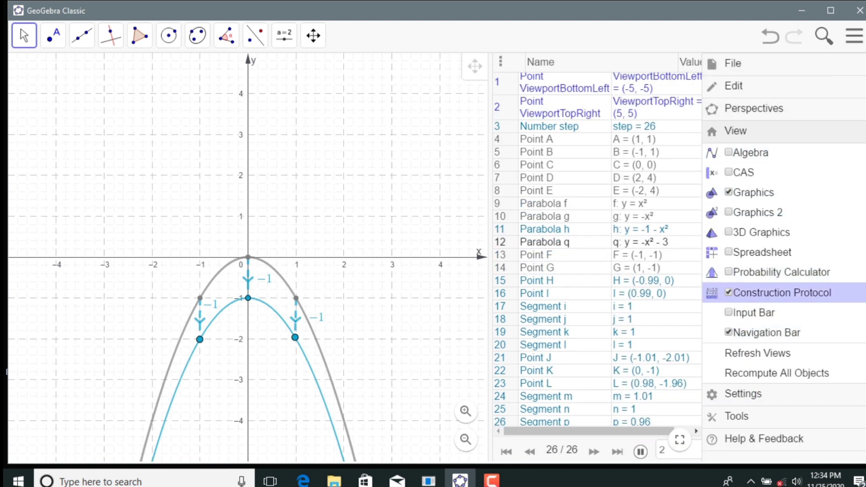
left_click(783, 292)
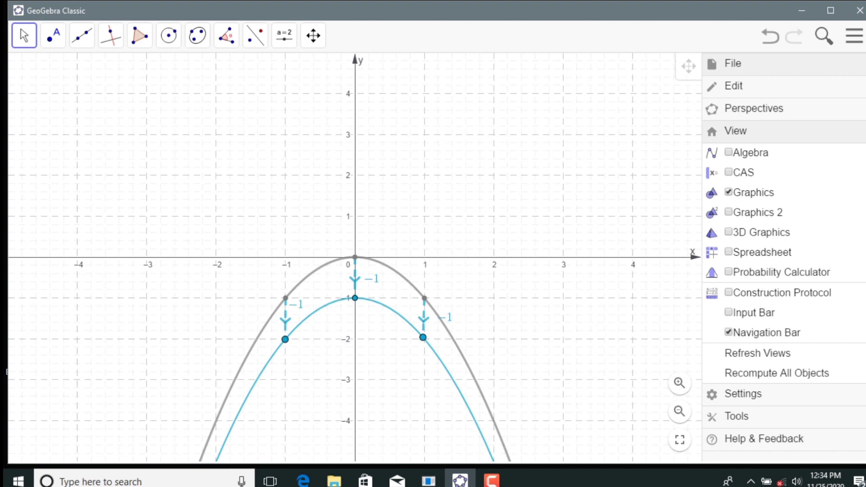
- Download the construction as a GeoGebra .ggb file, entering 4 in its name in place of the default ending, and save it
left_click(733, 63)
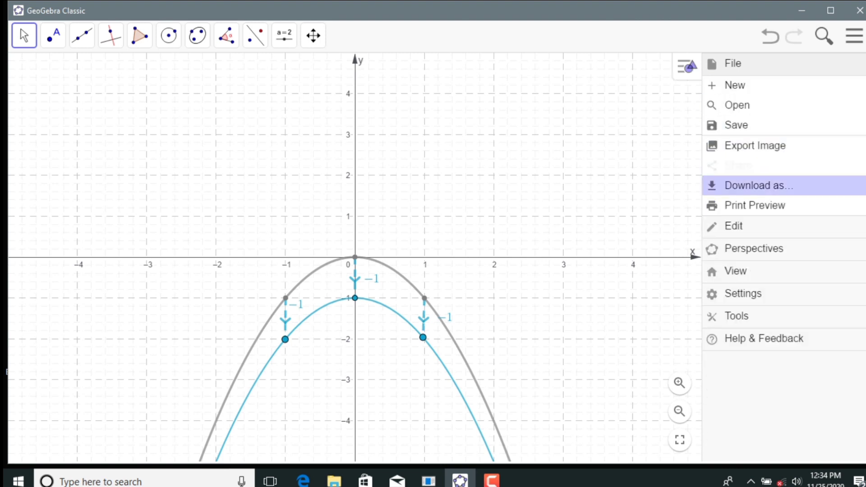
left_click(759, 185)
left_click(580, 182)
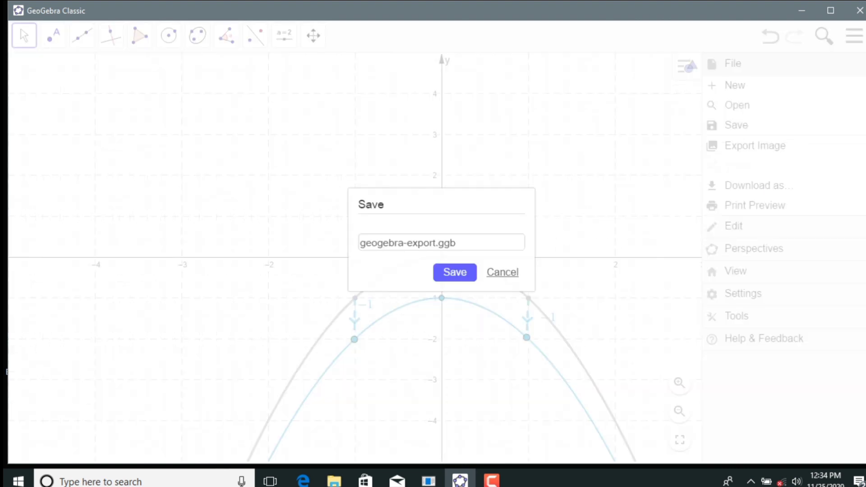
left_click(457, 242)
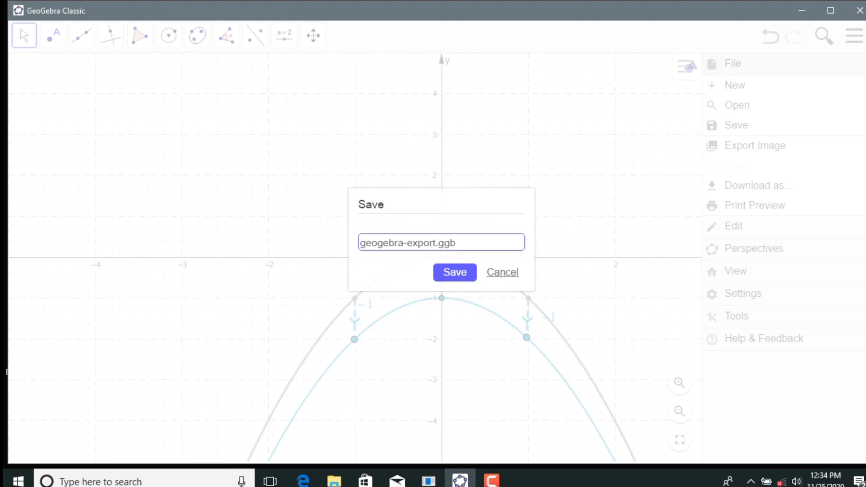
key("BackSpace")
key("BackSpace")
key("BackSpace")
key("BackSpace")
key("BackSpace")
key("BackSpace")
key("BackSpace")
key("BackSpace")
key("BackSpace")
key("BackSpace")
key("BackSpace")
type("4")
key("Return")
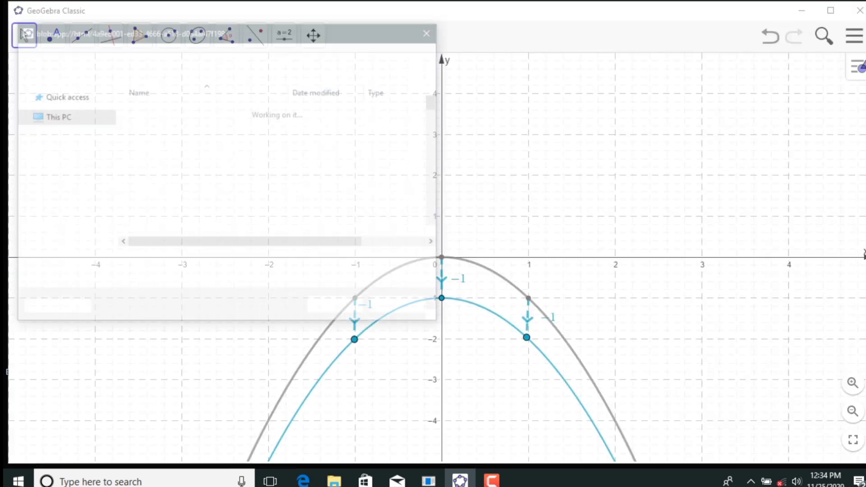
key("Return")
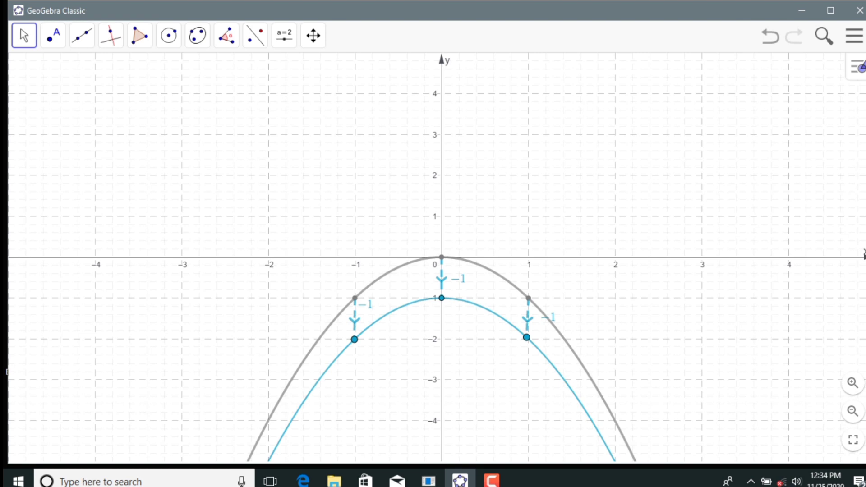
- Bring the Algebra view back beside the graphics and return to the start of its object list
left_click(854, 36)
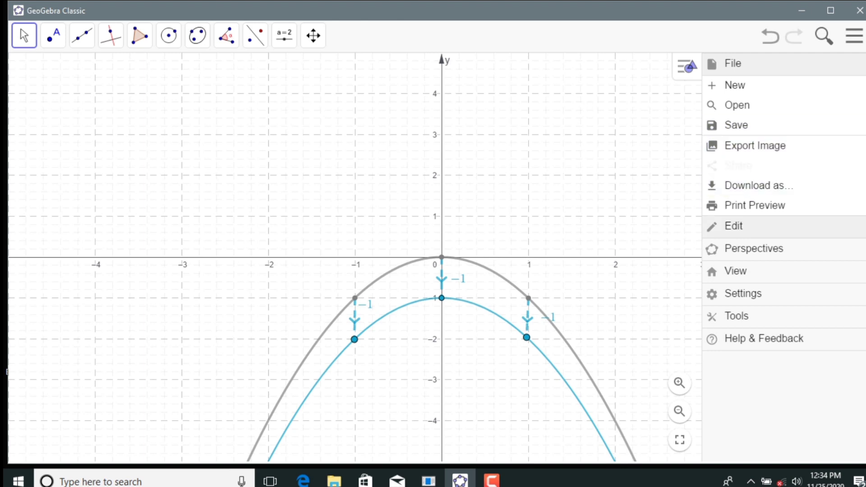
left_click(735, 271)
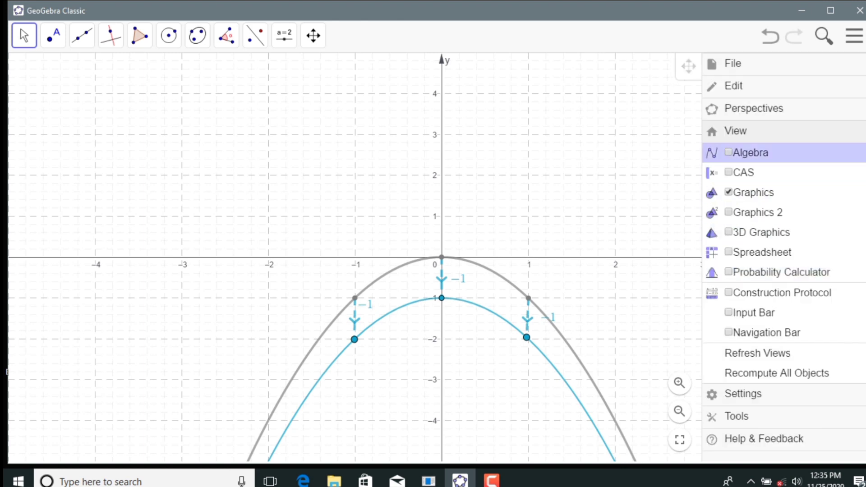
left_click(751, 152)
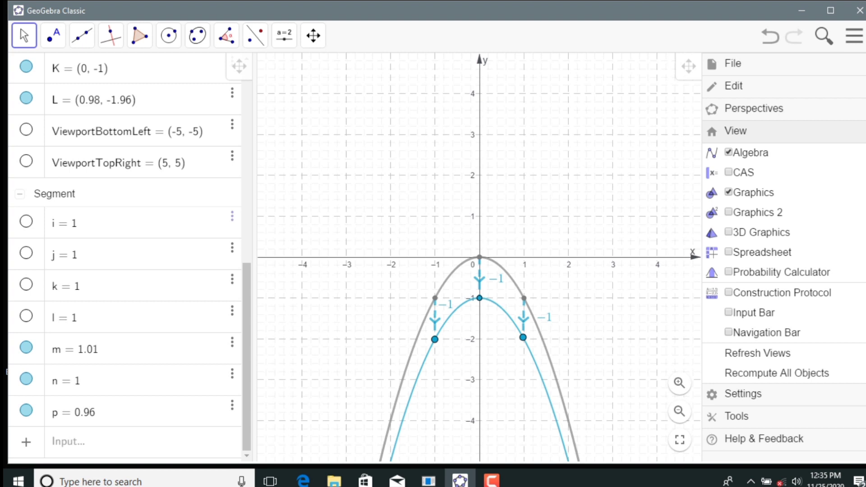
left_click(519, 288)
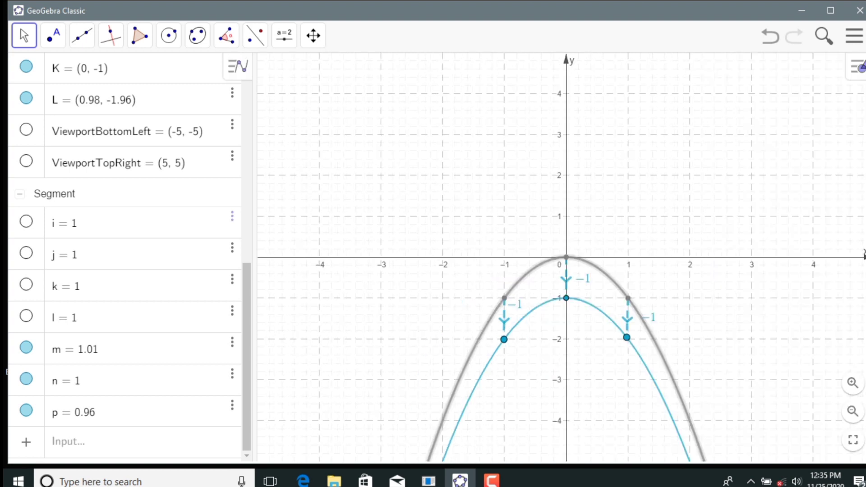
scroll(125, 257, "up", 10)
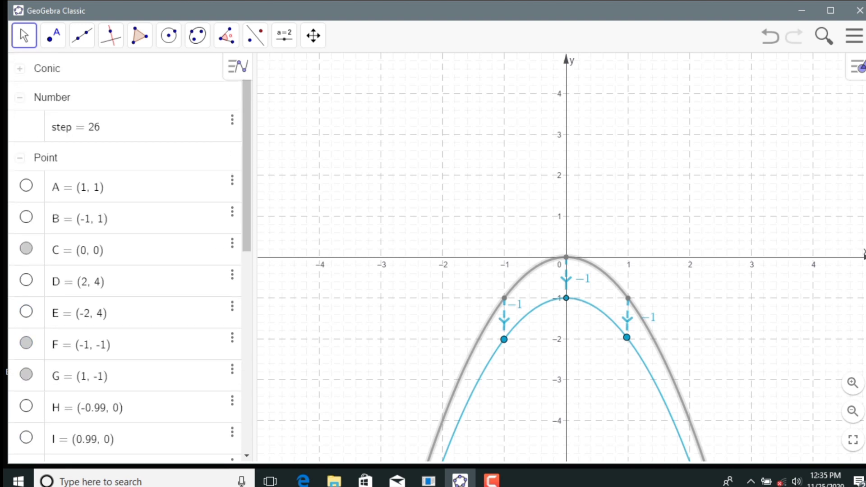
- Hide the parabola y = -x² and the three shift arrows, segments m, n and p
left_click(20, 69)
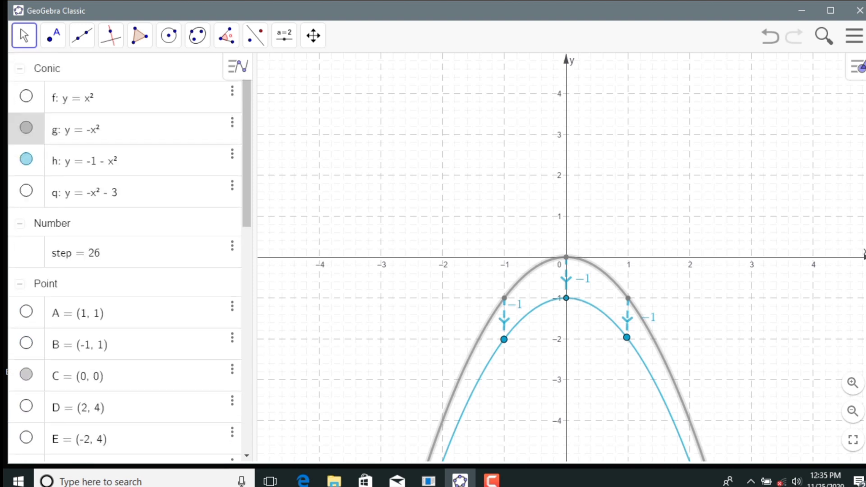
left_click(27, 127)
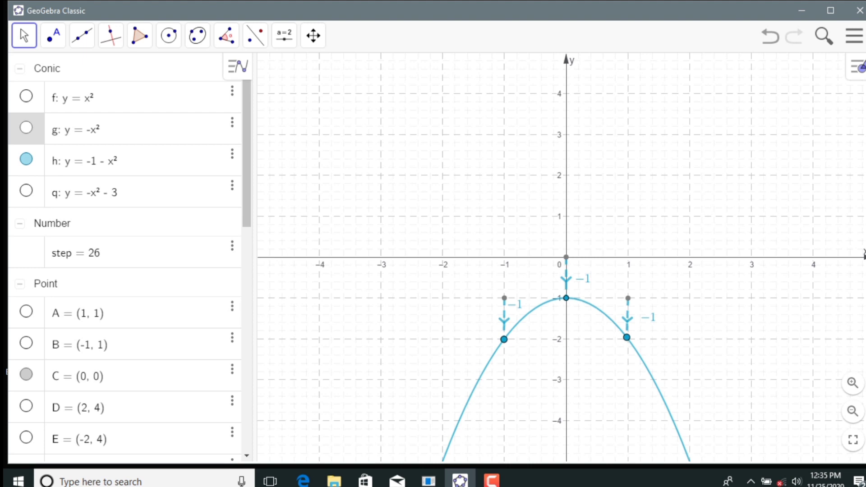
scroll(124, 257, "down", 6)
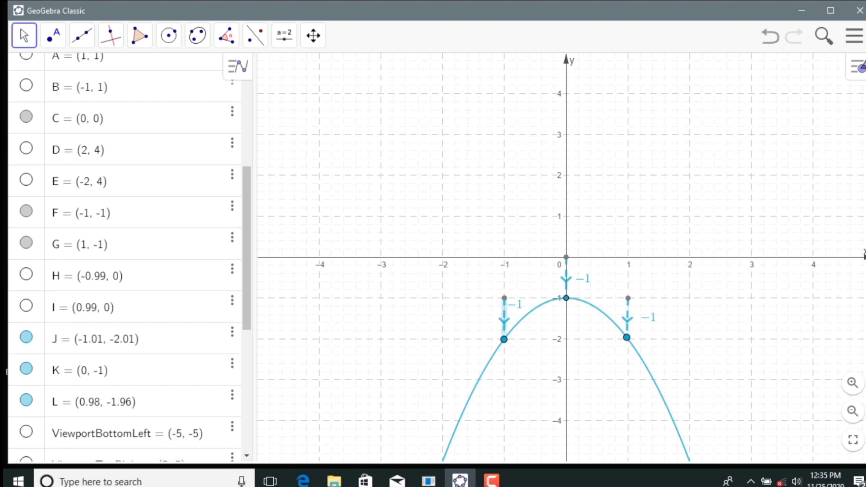
scroll(26, 348, "down", 4)
left_click(26, 347)
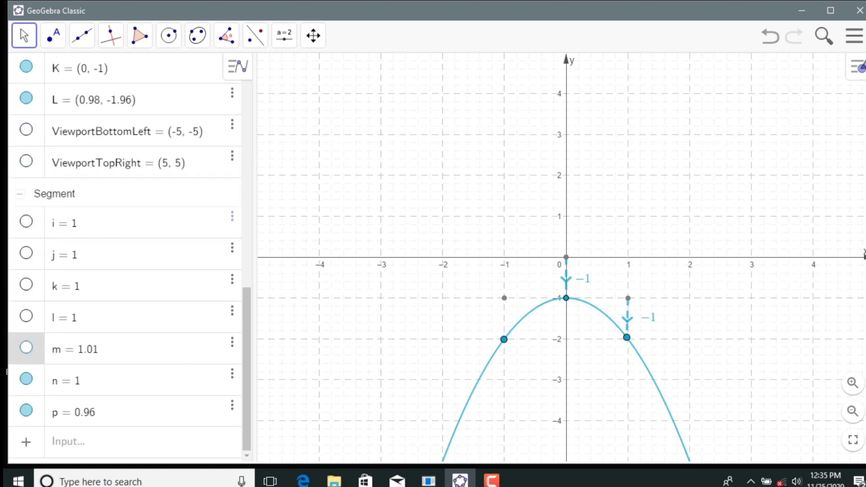
left_click(27, 378)
left_click(26, 410)
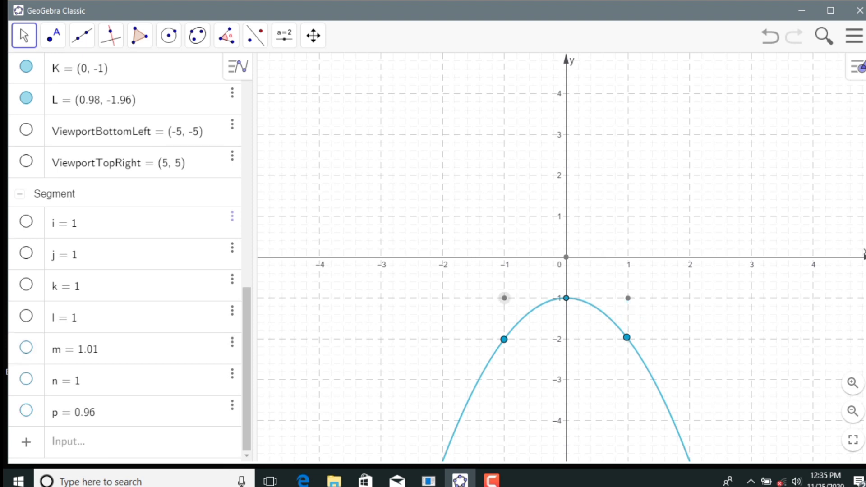
- Hide points F (-1, -1) and G (1, -1) of the original parabola
scroll(27, 231, "up", 7)
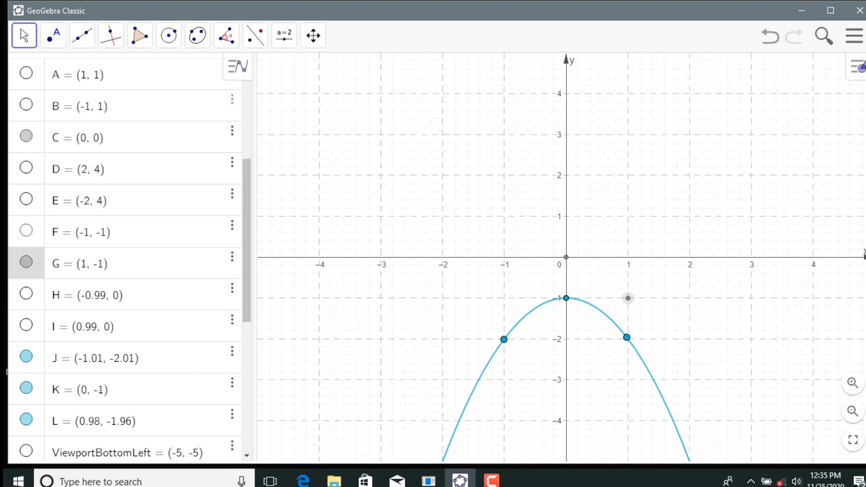
left_click(26, 262)
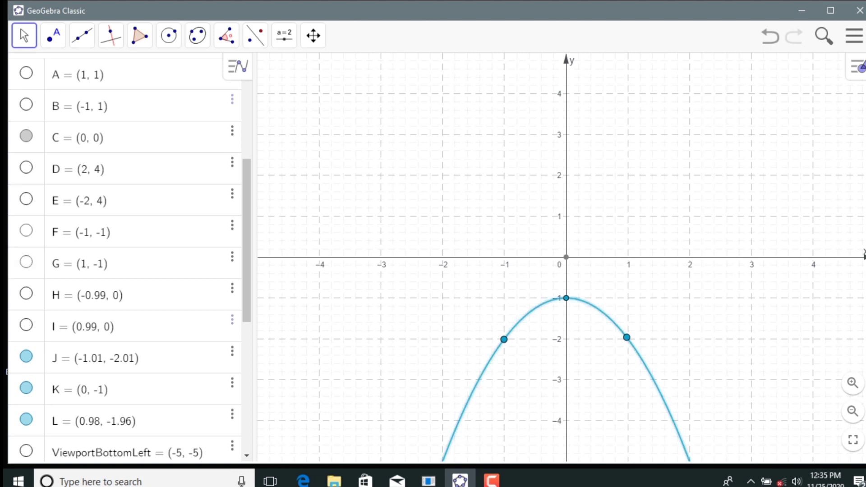
scroll(26, 159, "down", 5)
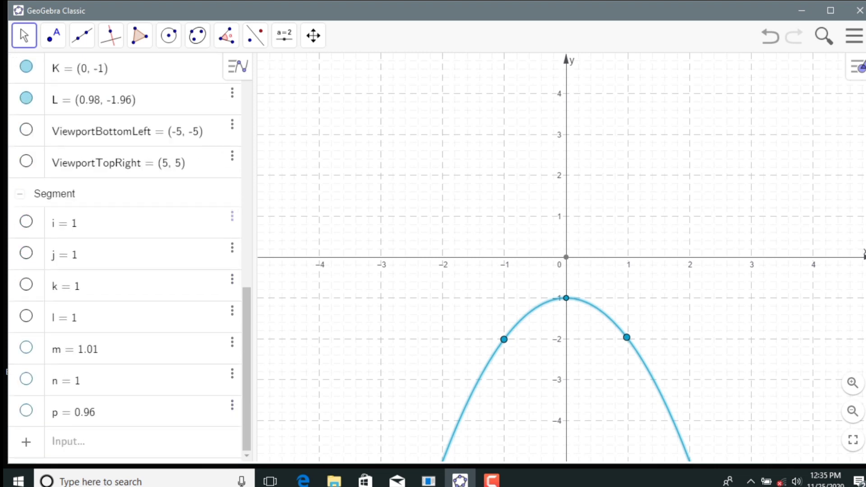
- Recolor the parabola y = -1 - x² grey, 127, 127, 127 (#7F7F7F), in its object settings
scroll(26, 159, "up", 10)
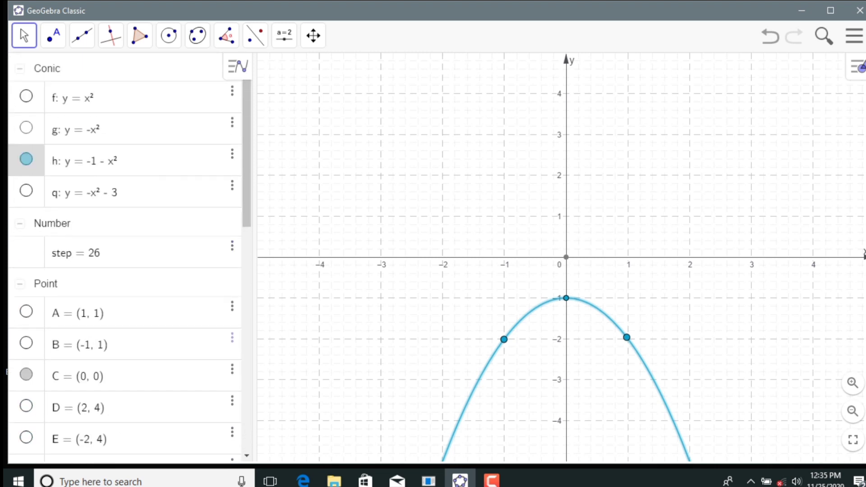
right_click(41, 164)
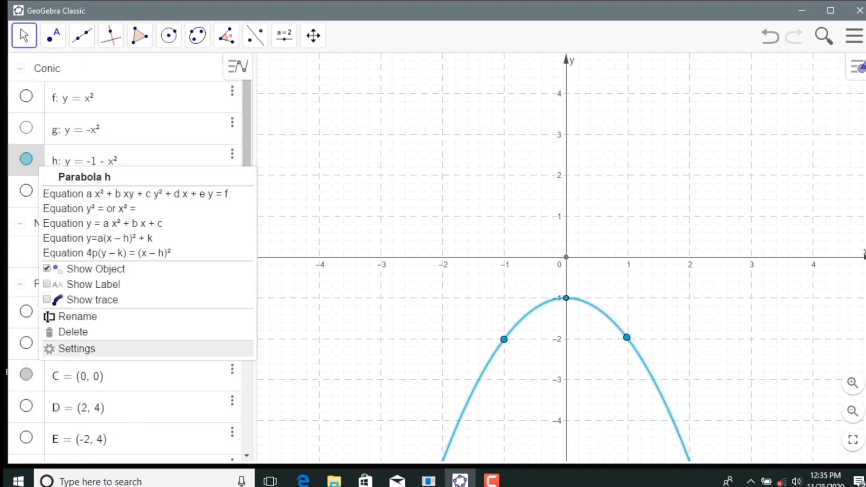
left_click(76, 348)
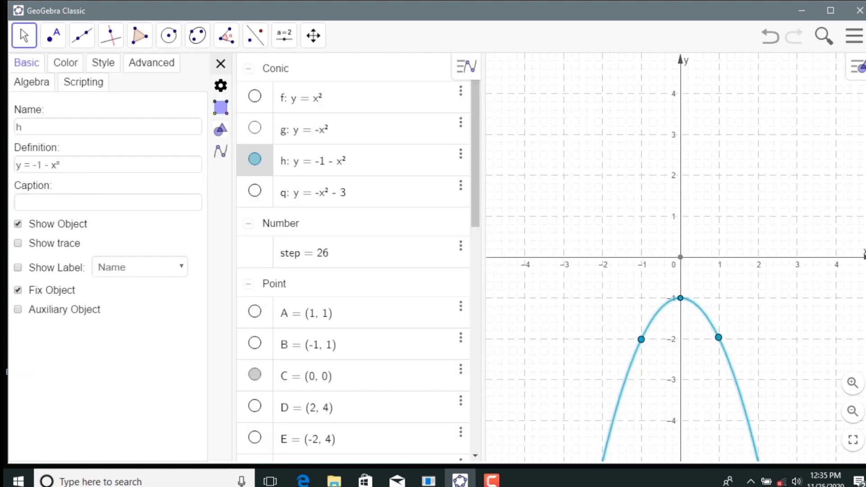
left_click(66, 63)
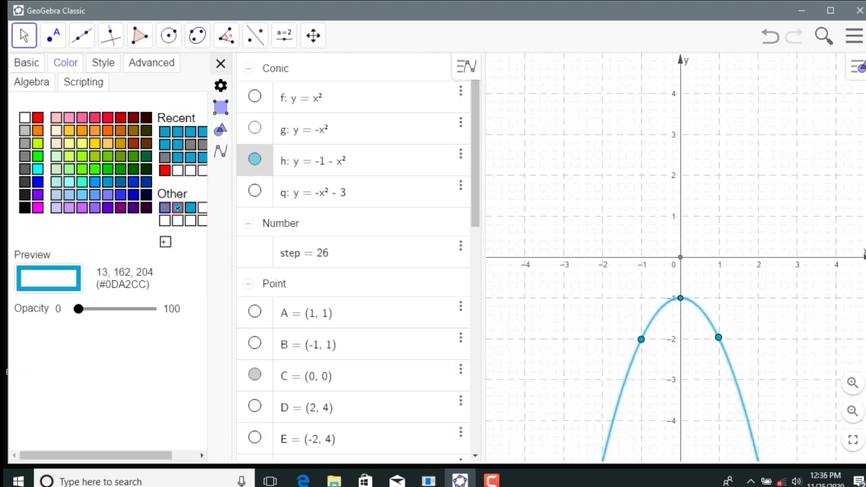
left_click(165, 208)
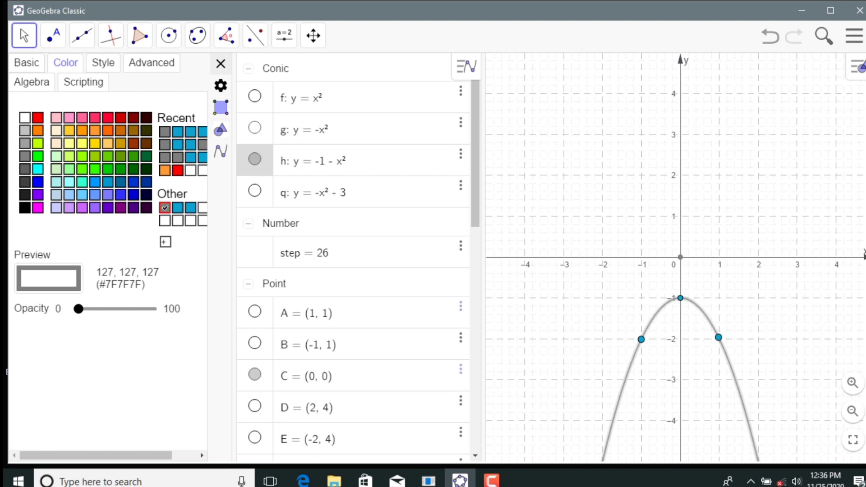
- Recolor the three points J, K and L on the grey parabola to grey #7F7F7F
left_click(641, 339)
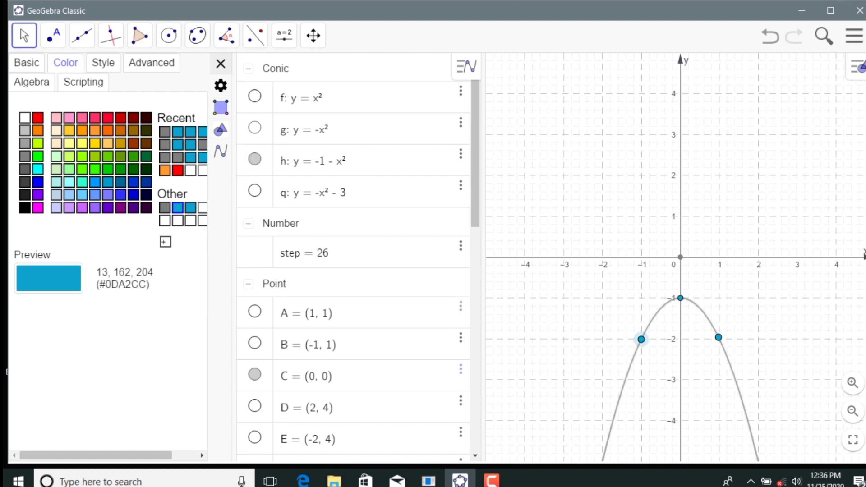
left_click(177, 208)
left_click(165, 208)
left_click(680, 297)
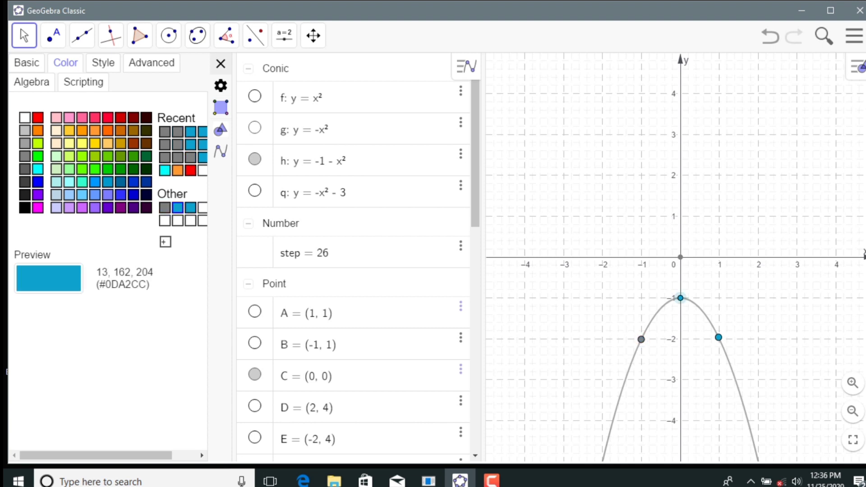
left_click(165, 208)
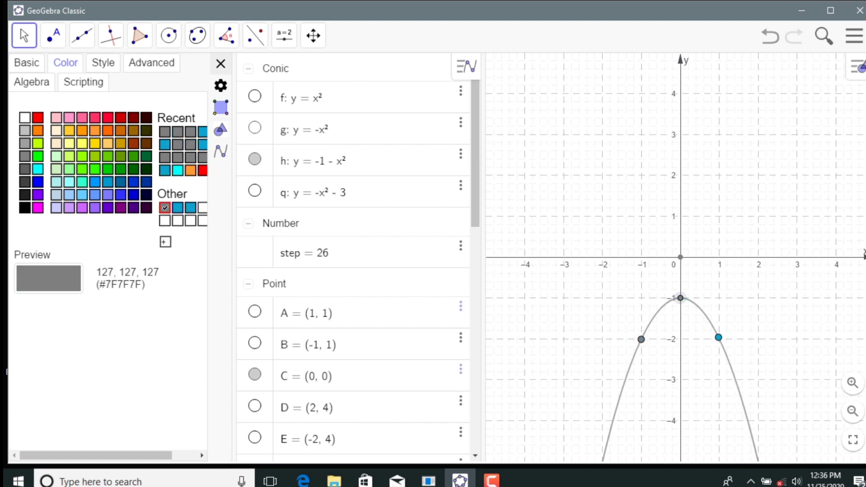
left_click(719, 337)
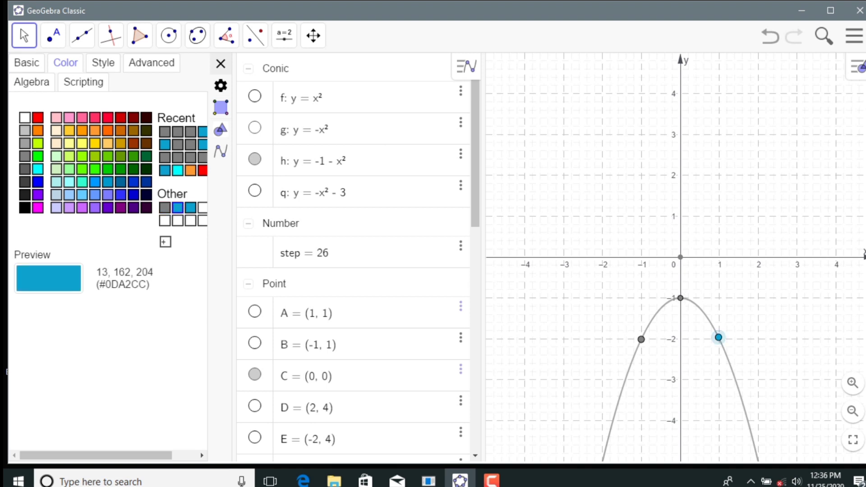
left_click(165, 208)
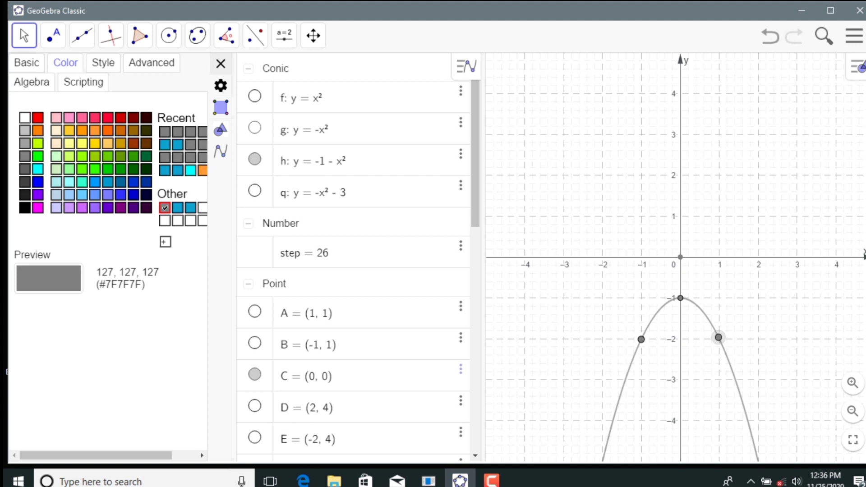
- Reduce the point size of J and L on the grey parabola to 4 and close the settings
left_click(641, 339)
left_click(164, 207)
left_click(103, 62)
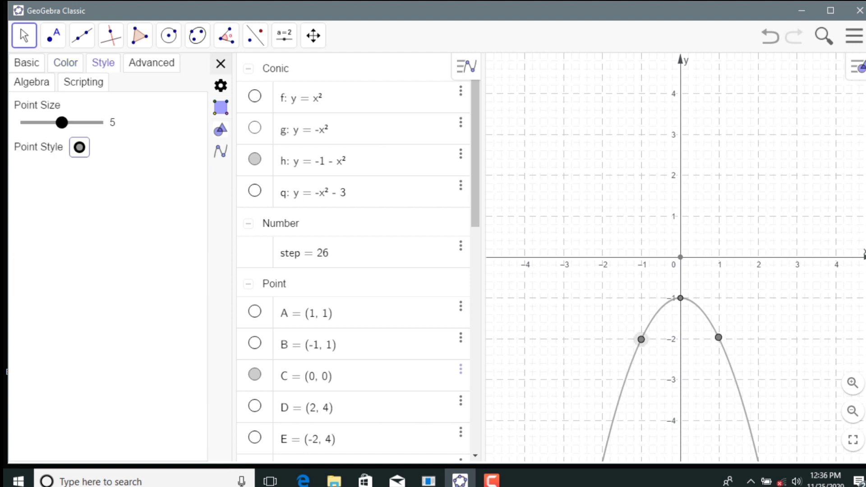
left_click_drag(62, 122, 53, 123)
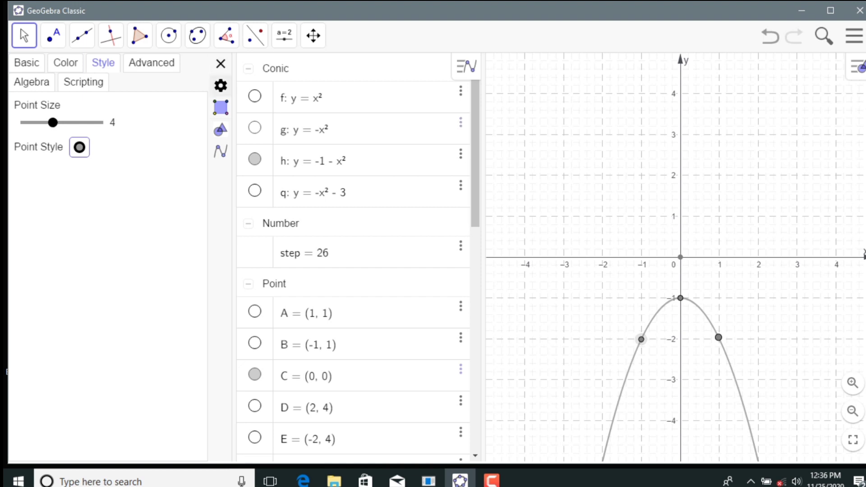
left_click(718, 336)
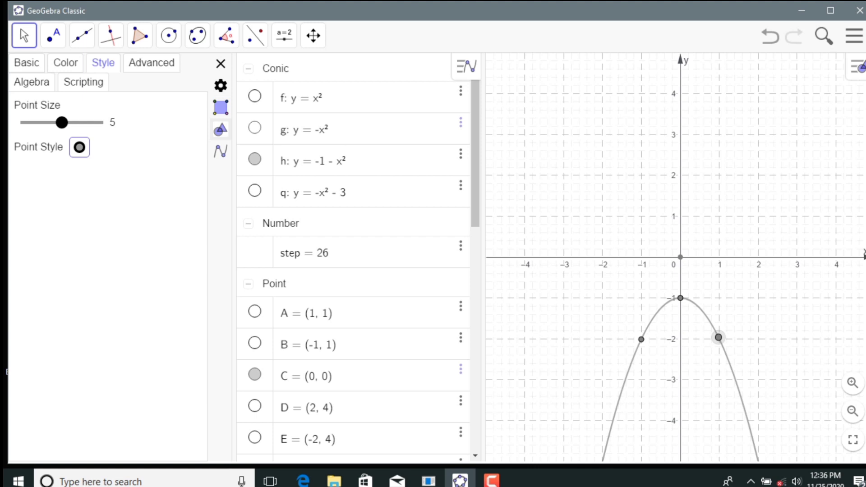
left_click_drag(62, 122, 53, 122)
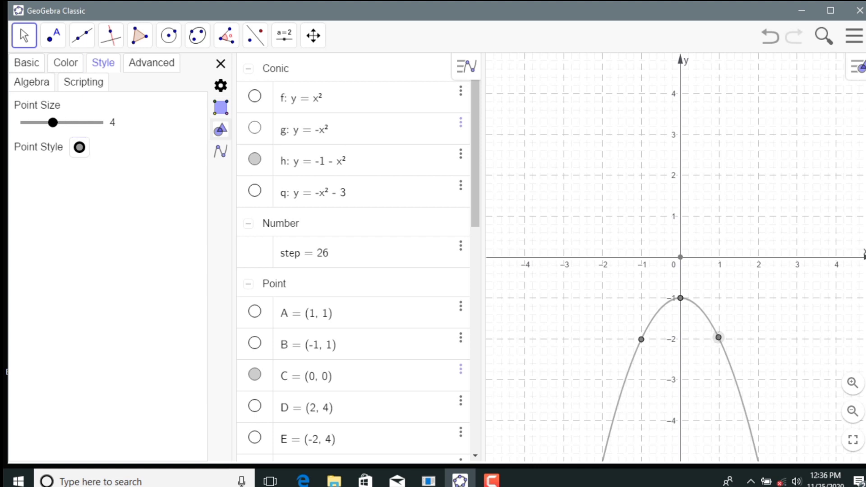
left_click(762, 226)
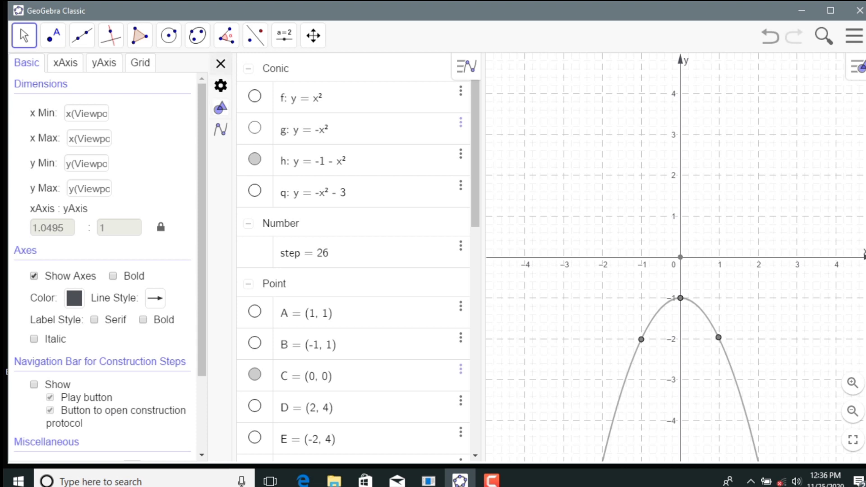
left_click(220, 63)
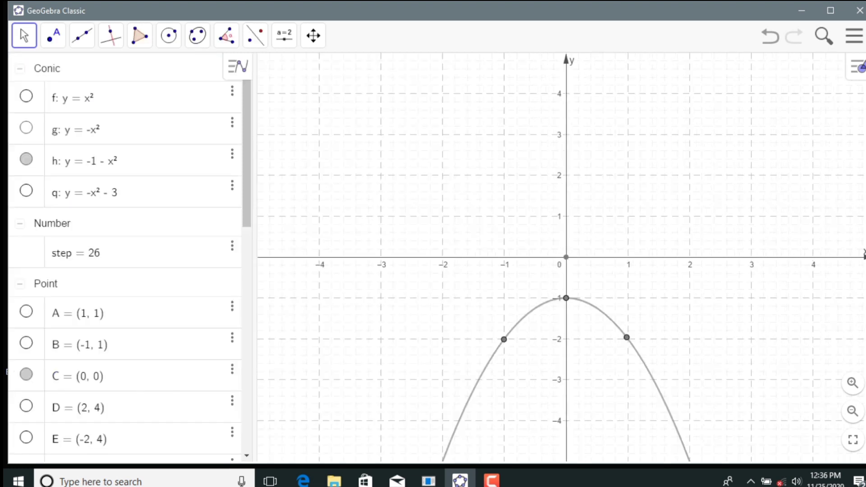
- Show the parabola y = -x² - 3 and set ViewportBottomLeft to (-7.5, -7.5)
left_click(26, 190)
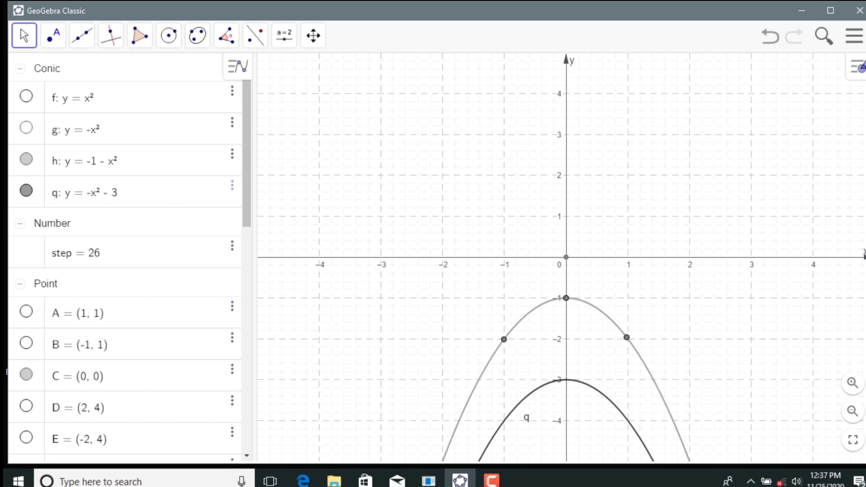
scroll(124, 256, "down", 10)
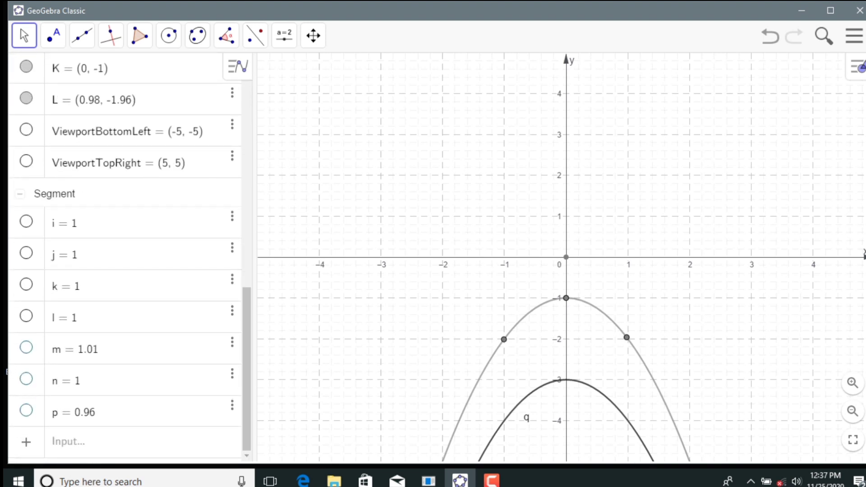
scroll(125, 256, "up", 2)
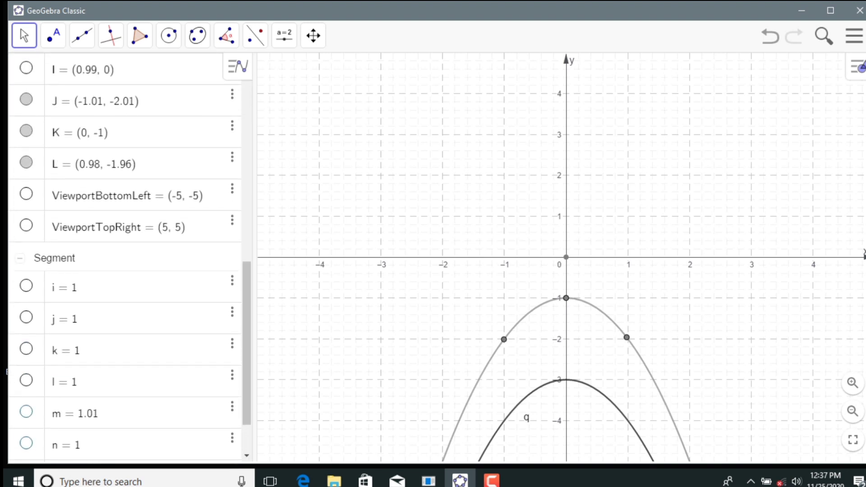
left_click(179, 196)
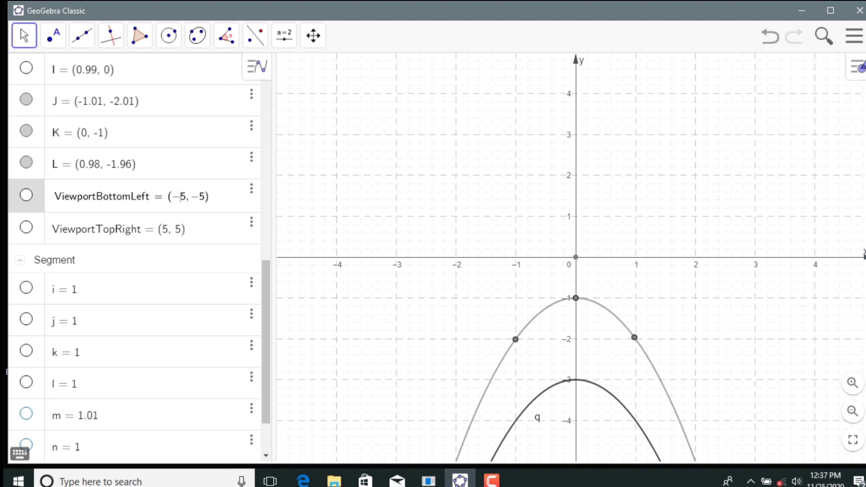
type("7.5, −")
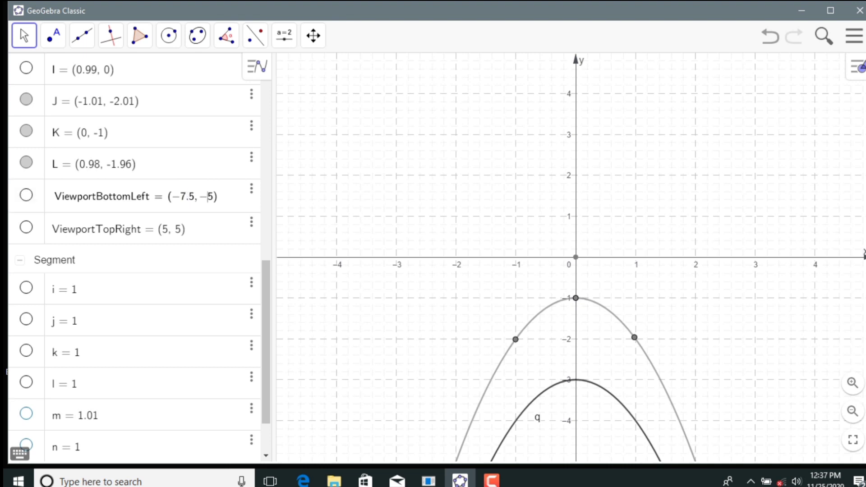
type("7.")
key("Return")
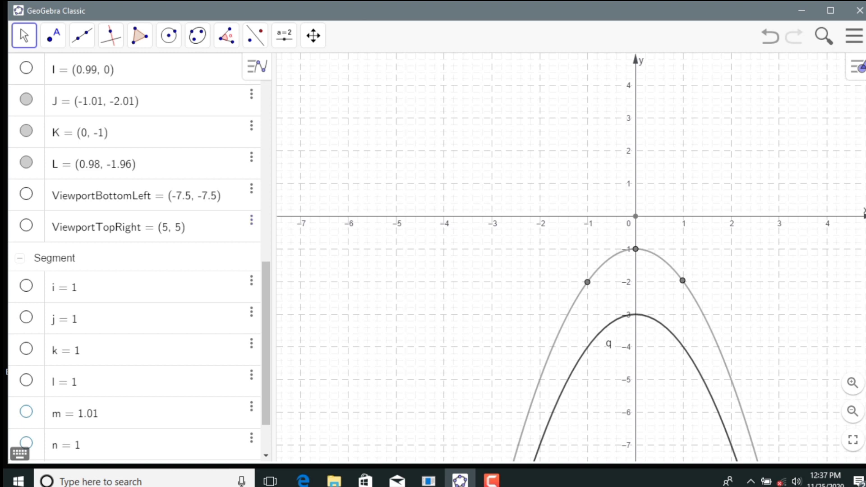
- Hide the label of the parabola y = -x² - 3 and recolor it blue, 13, 162, 204 (#0DA2CC)
scroll(136, 257, "down", 3)
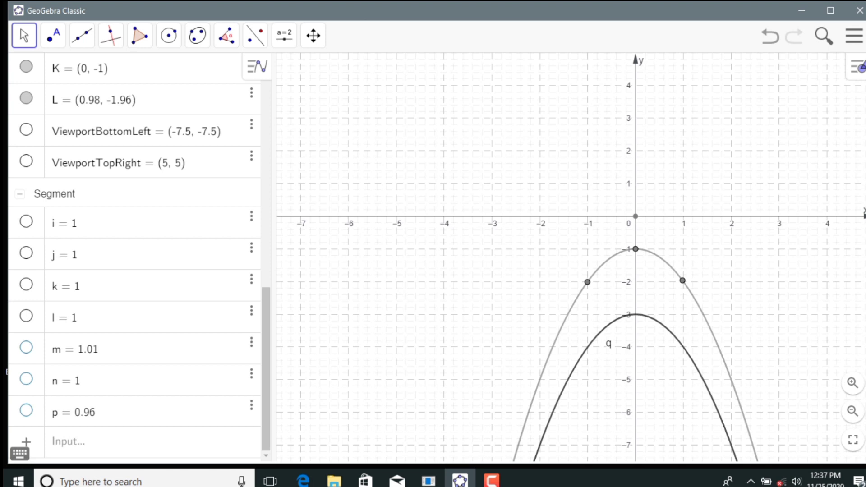
left_click(636, 314)
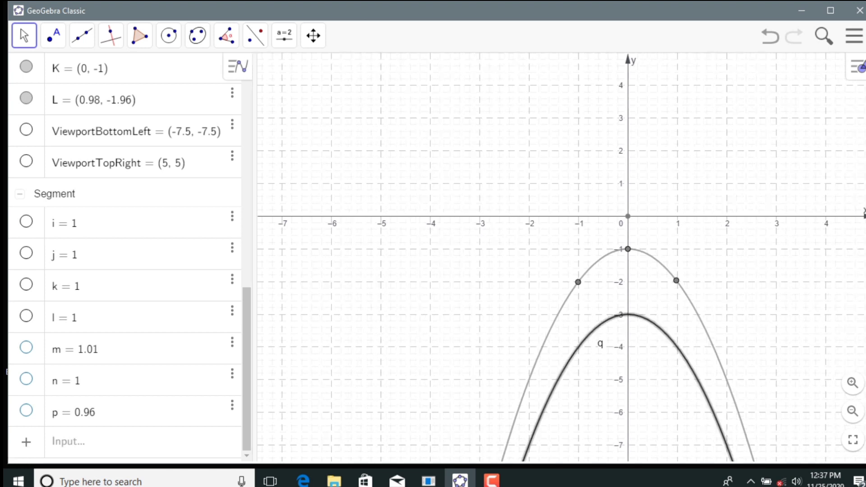
scroll(136, 257, "up", 9)
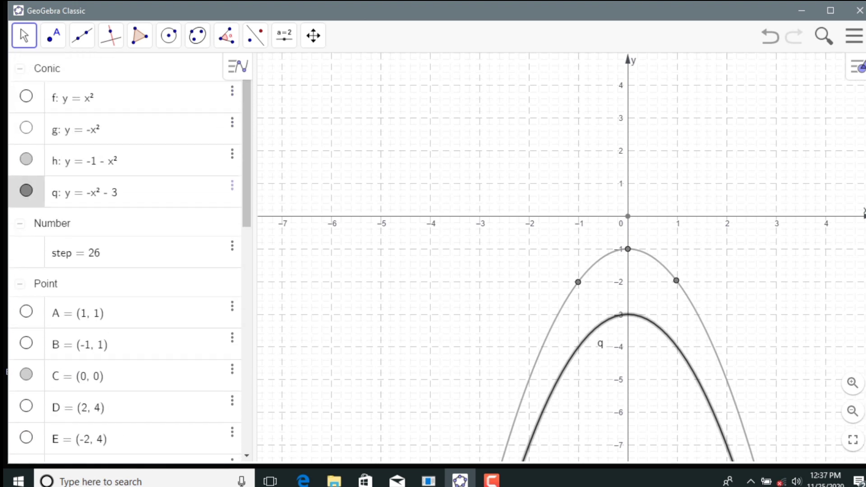
left_click(233, 185)
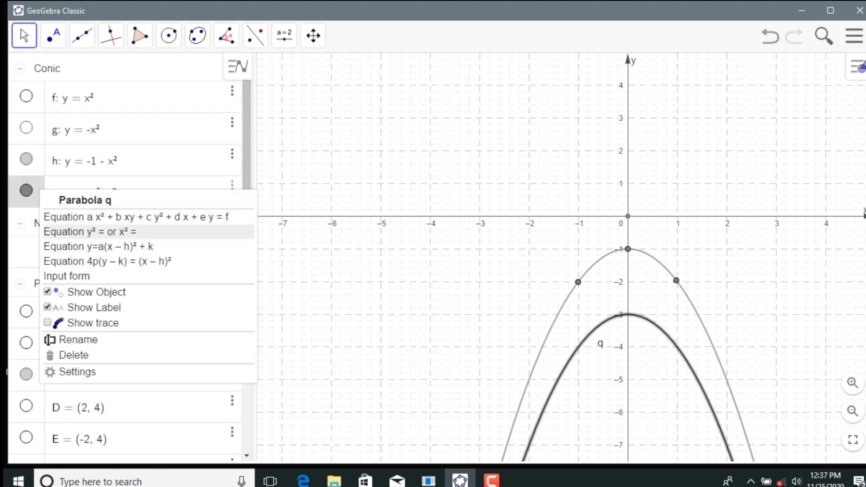
left_click(78, 371)
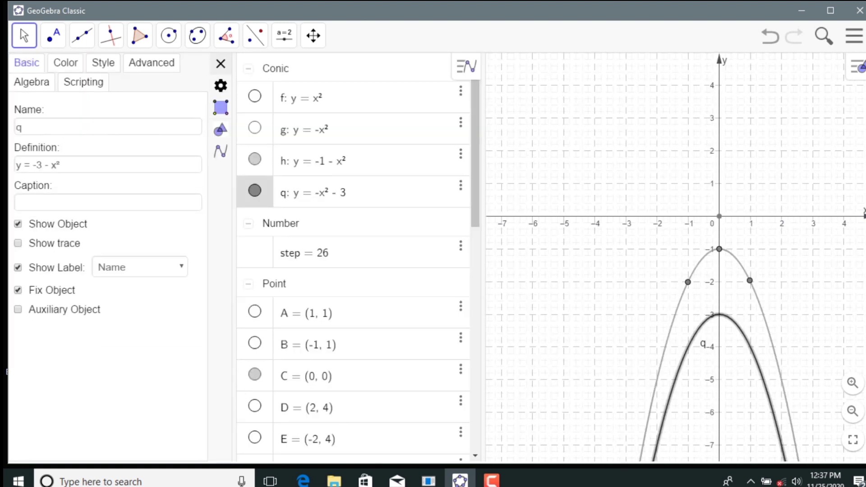
left_click(18, 267)
left_click(65, 63)
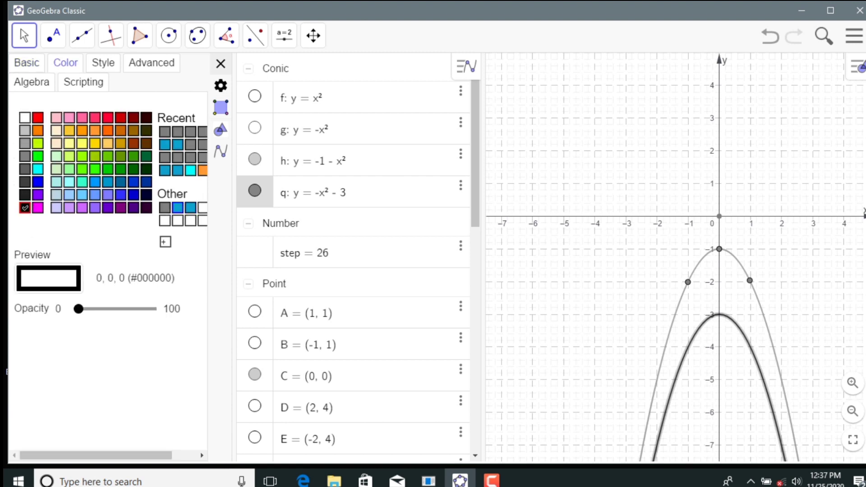
left_click(177, 208)
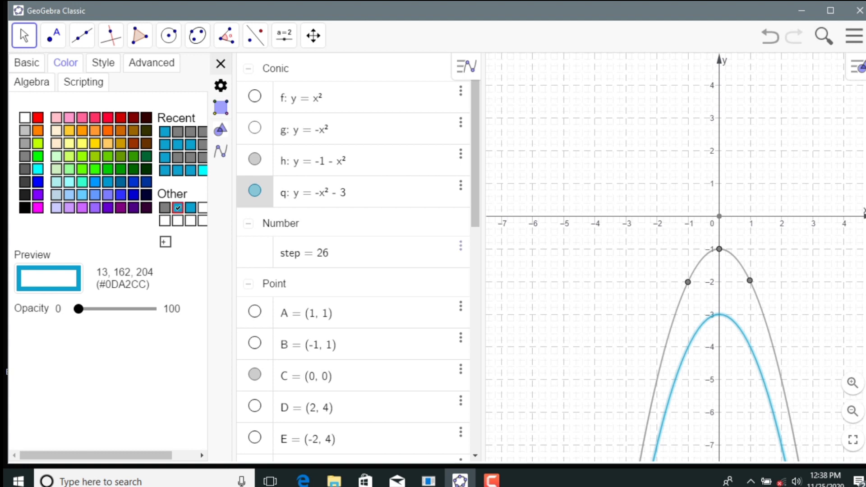
- Place three points on the blue parabola at (-1, -4), (0, -3) and about (0.99, -3.98)
left_click(52, 35)
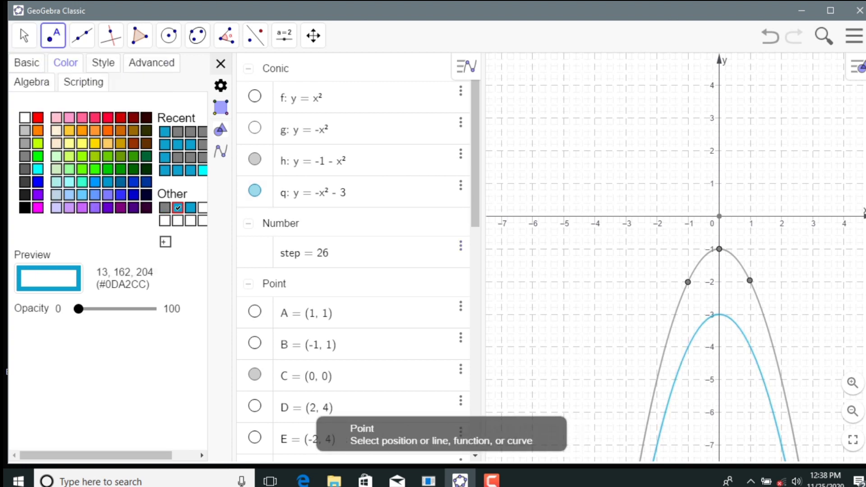
left_click(687, 347)
double_click(687, 347)
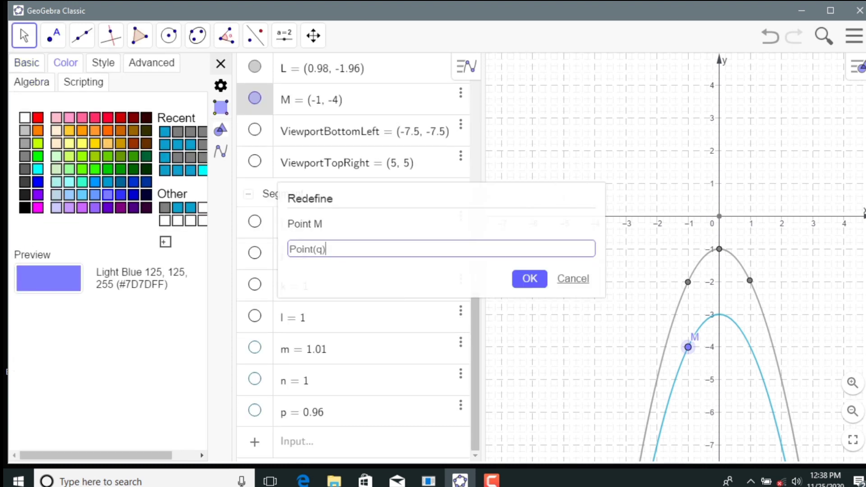
key("Return")
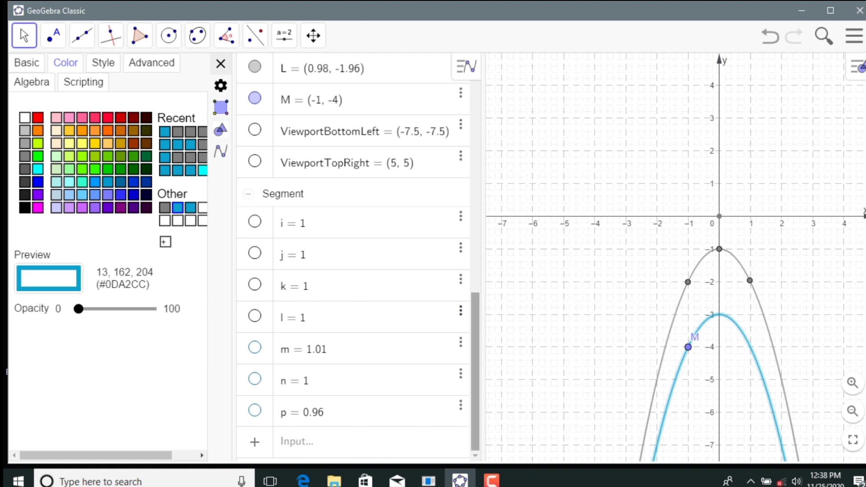
left_click(53, 35)
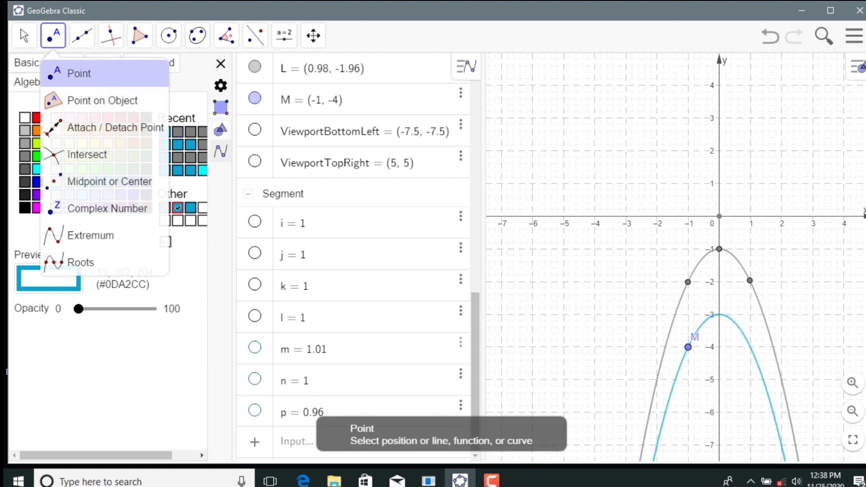
left_click(79, 74)
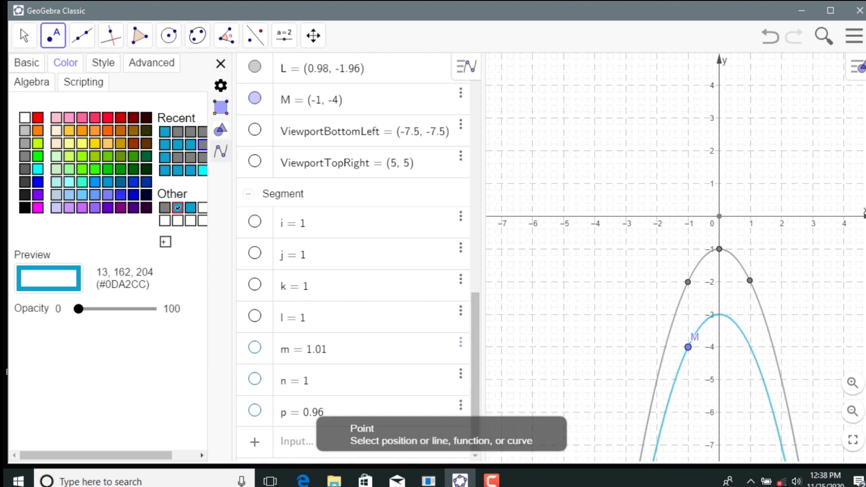
left_click(719, 314)
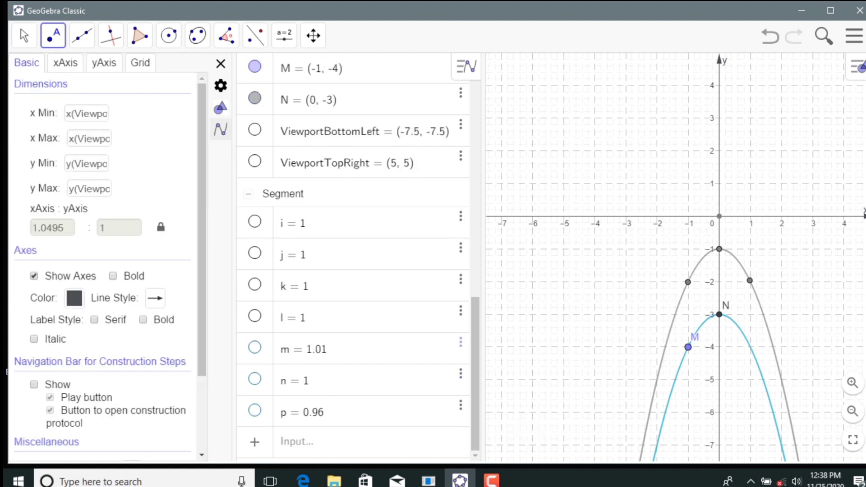
left_click(749, 346)
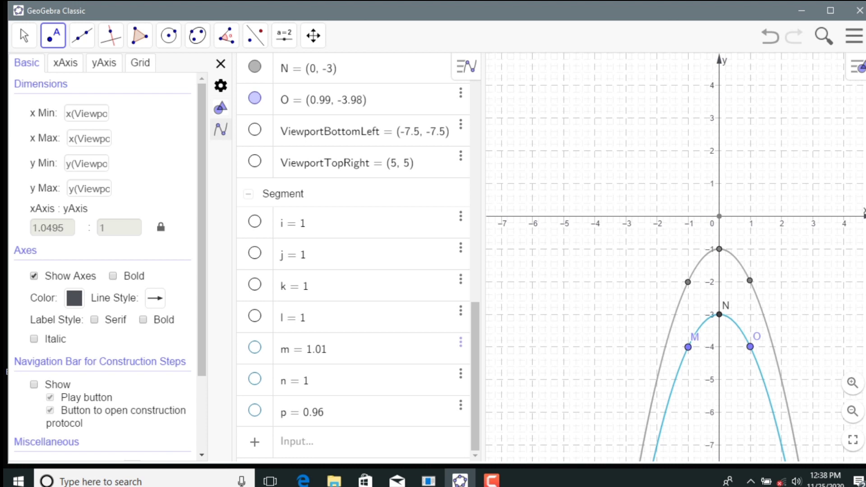
- Hide the labels of the three points M, N and O on the blue parabola in their object settings
left_click(24, 35)
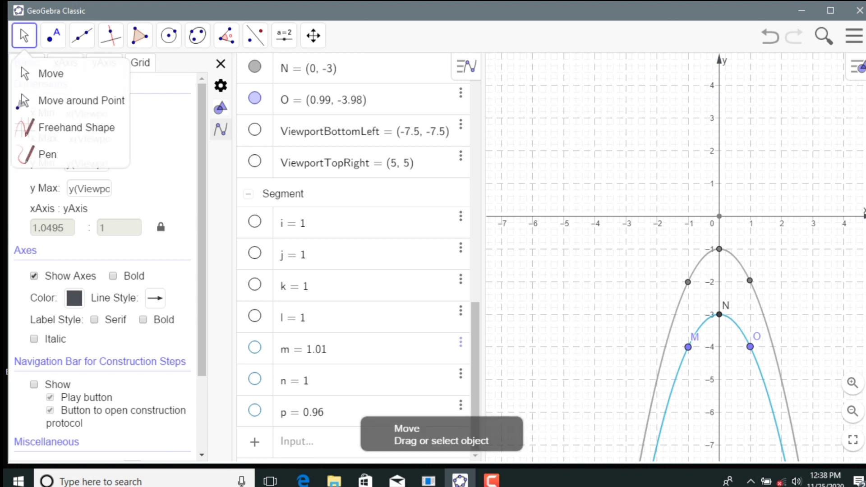
left_click(50, 73)
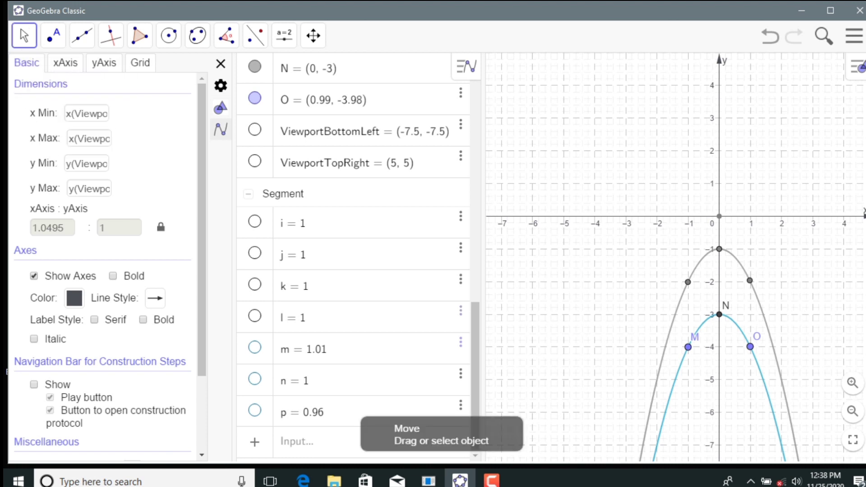
right_click(688, 347)
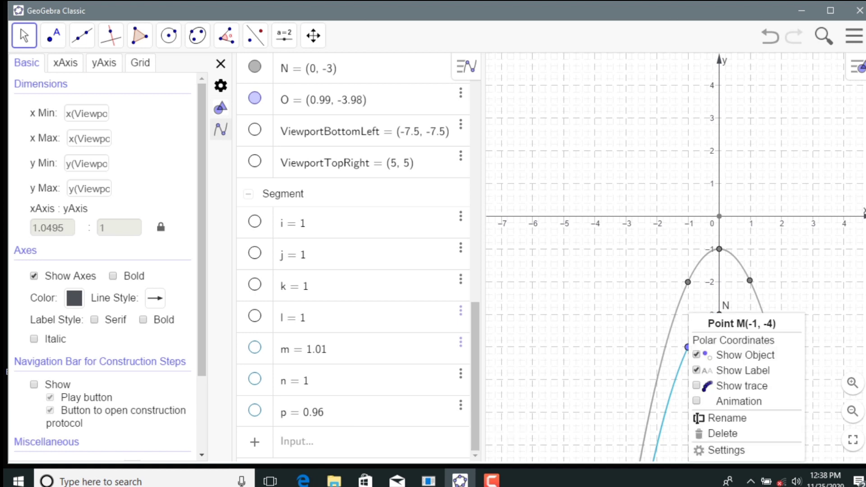
left_click(726, 450)
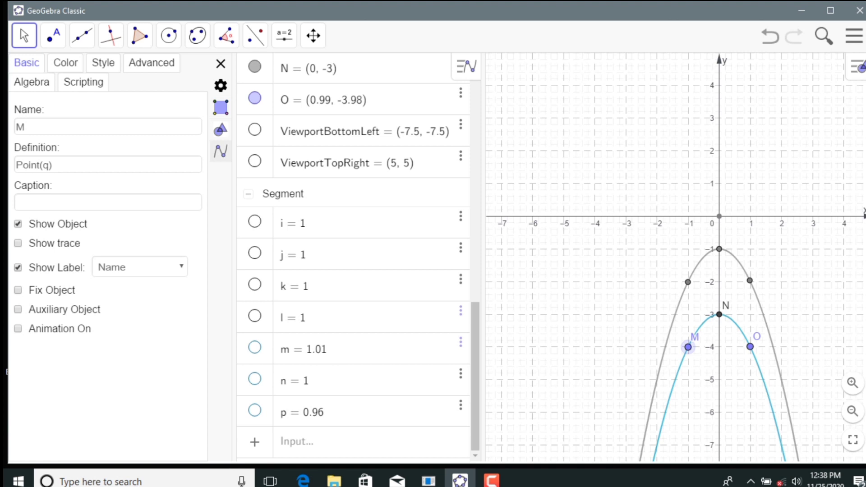
left_click(18, 268)
left_click(719, 314)
left_click(18, 267)
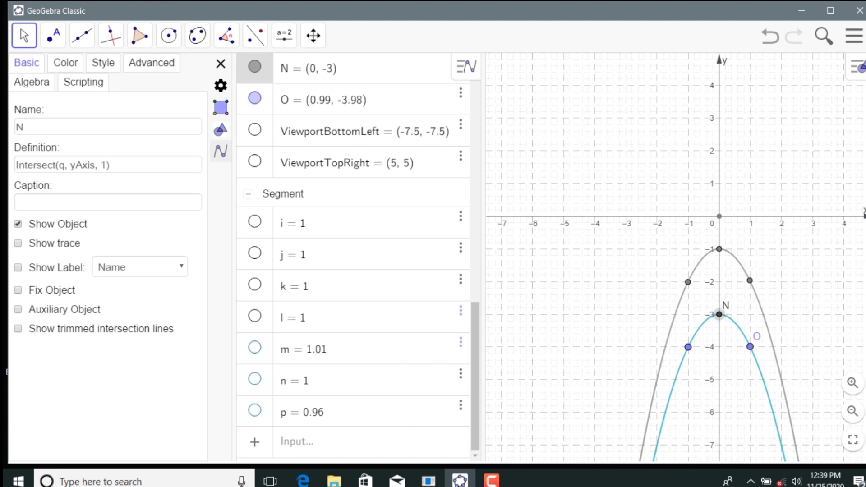
left_click(750, 347)
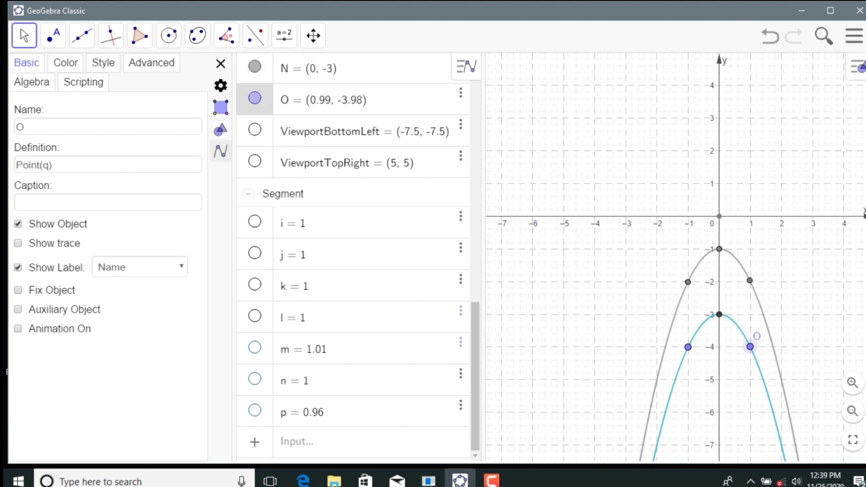
left_click(18, 267)
- Draw three vertical segments, each from a point on the grey parabola to the point directly below it on the blue parabola
left_click(82, 36)
left_click(117, 101)
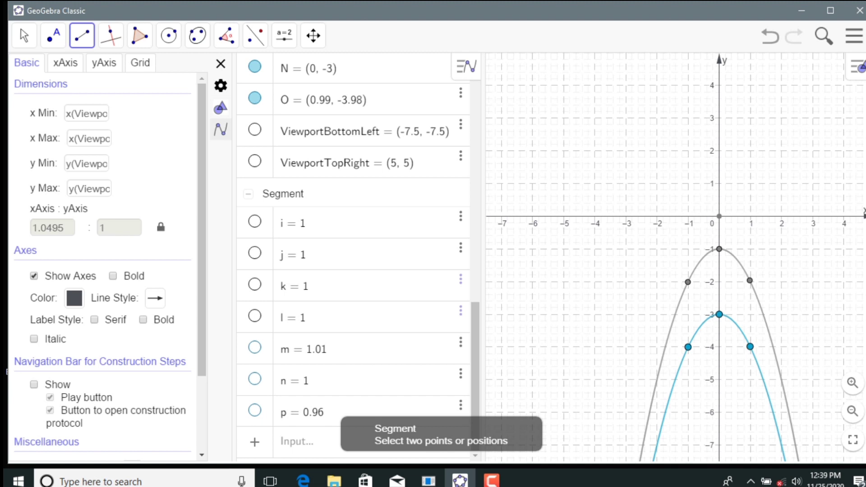
left_click(687, 282)
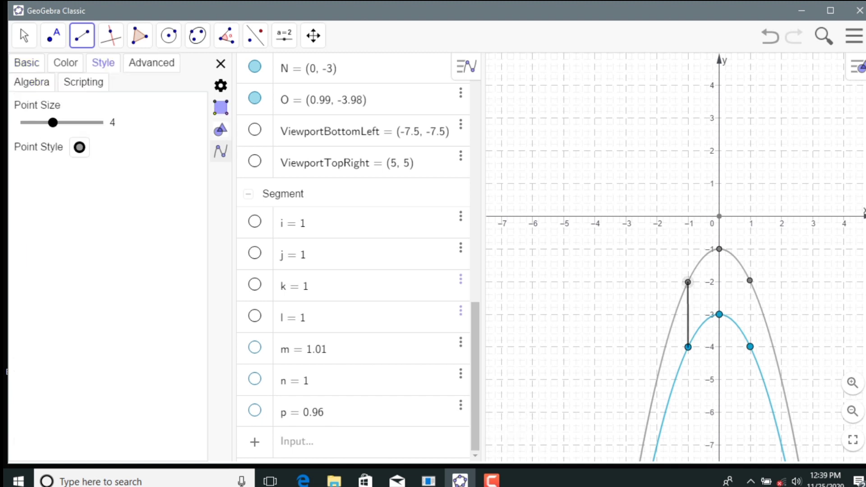
left_click(687, 347)
left_click(719, 249)
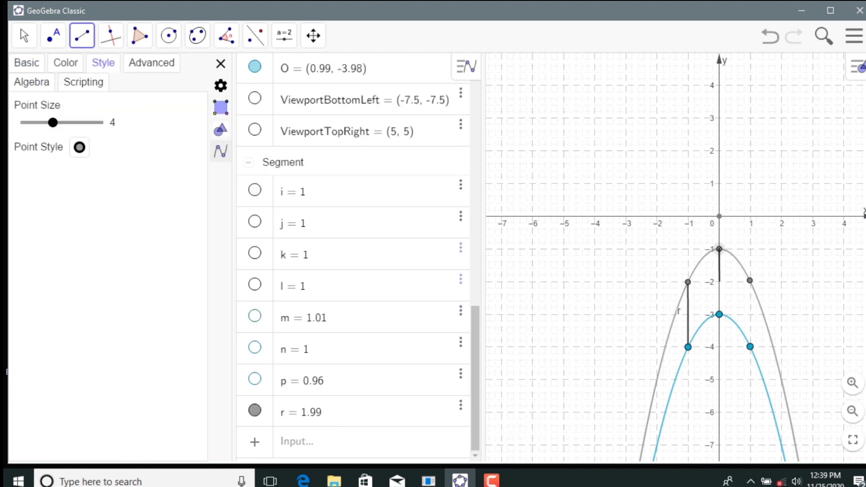
left_click(719, 314)
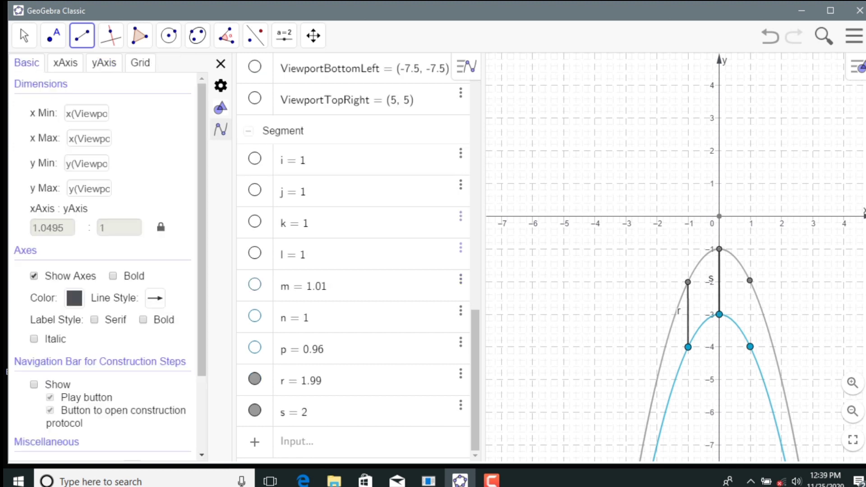
left_click(750, 280)
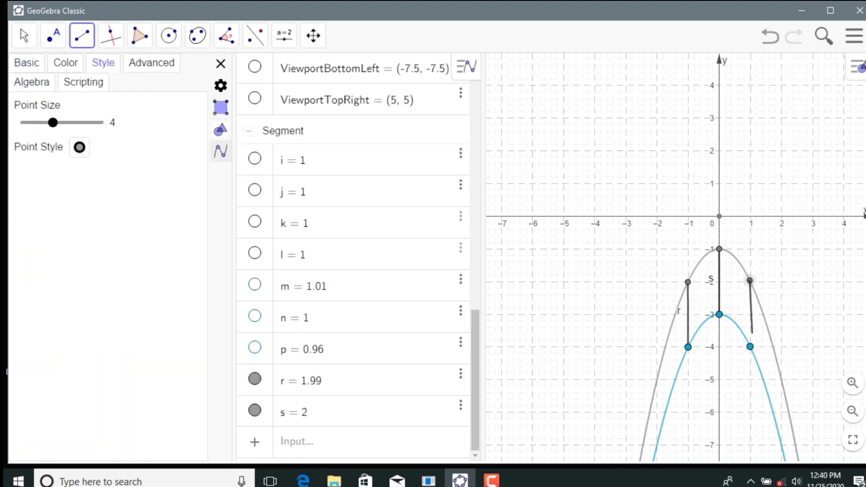
left_click(750, 347)
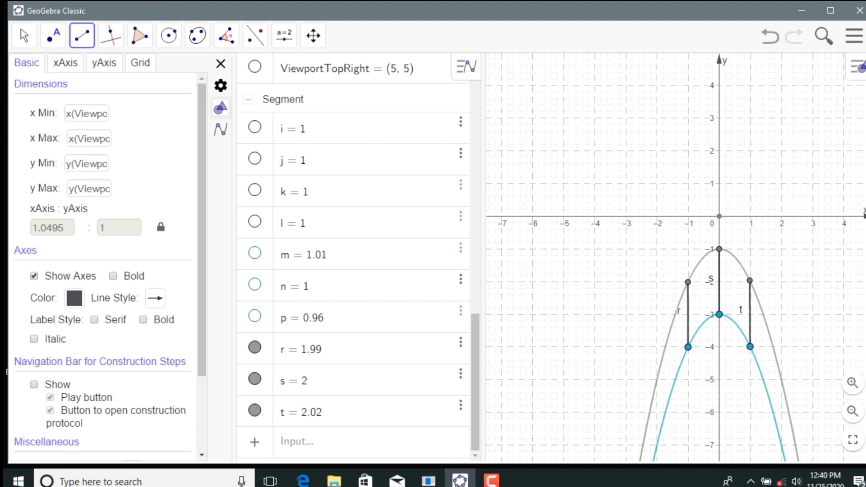
right_click(689, 315)
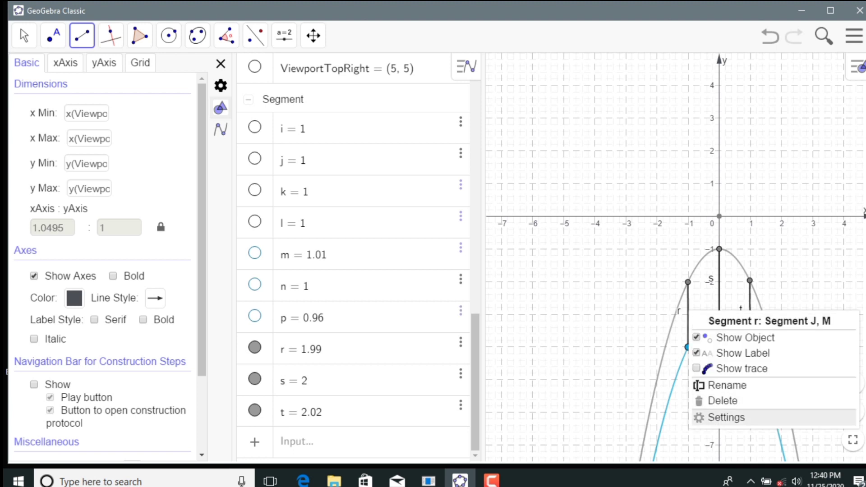
left_click(731, 415)
left_click(729, 412)
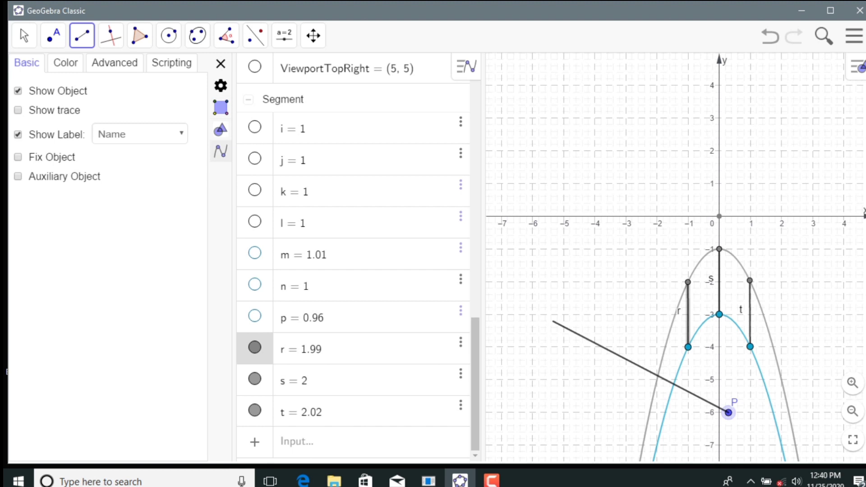
left_click(18, 135)
left_click(21, 29)
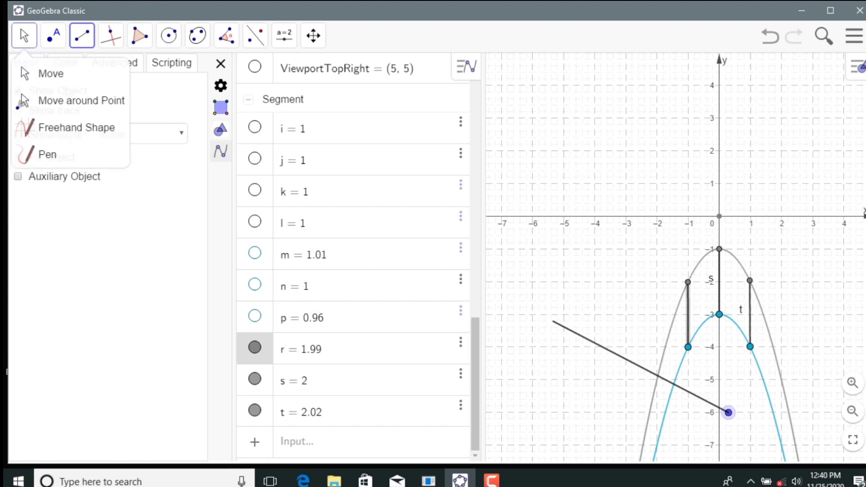
left_click(50, 74)
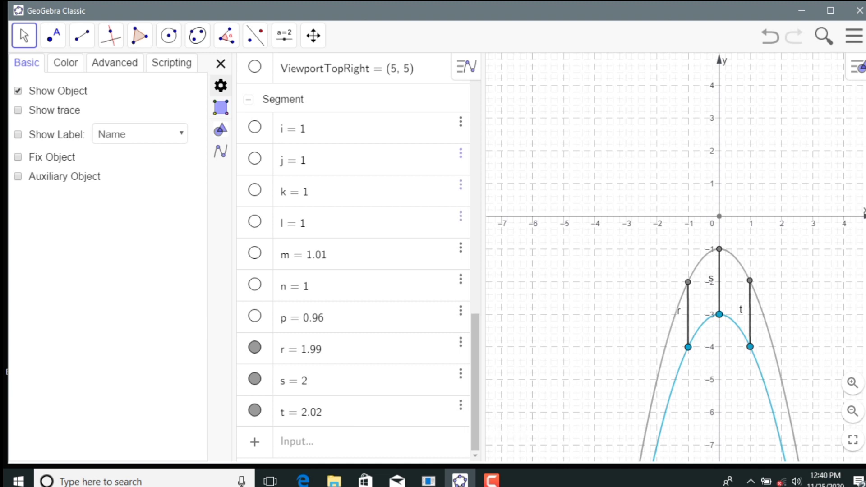
key("Escape")
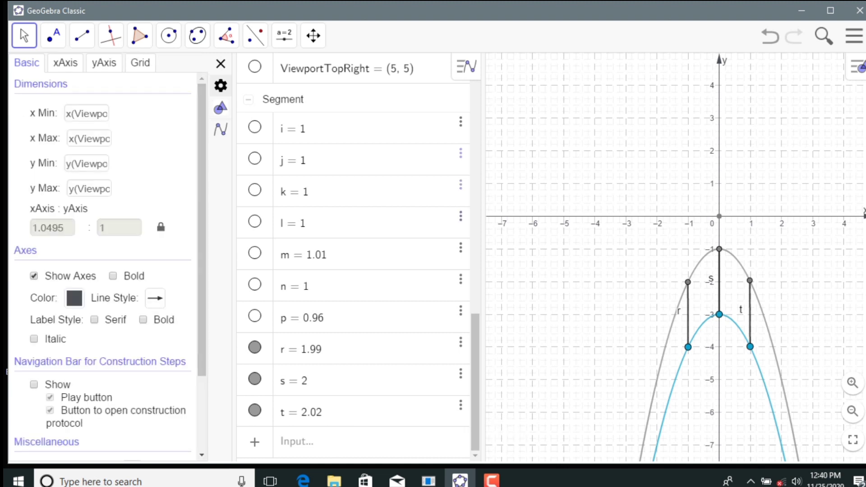
- Recolor the three vertical segments r, s and t blue, 13, 162, 204 (#0DA2CC)
double_click(688, 314)
left_click(573, 278)
right_click(687, 315)
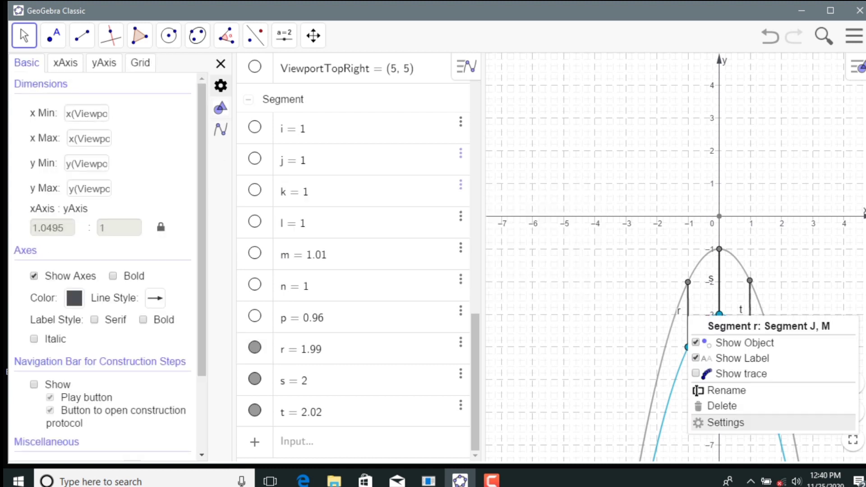
left_click(726, 423)
left_click(66, 62)
left_click(165, 132)
left_click(719, 288)
left_click(178, 207)
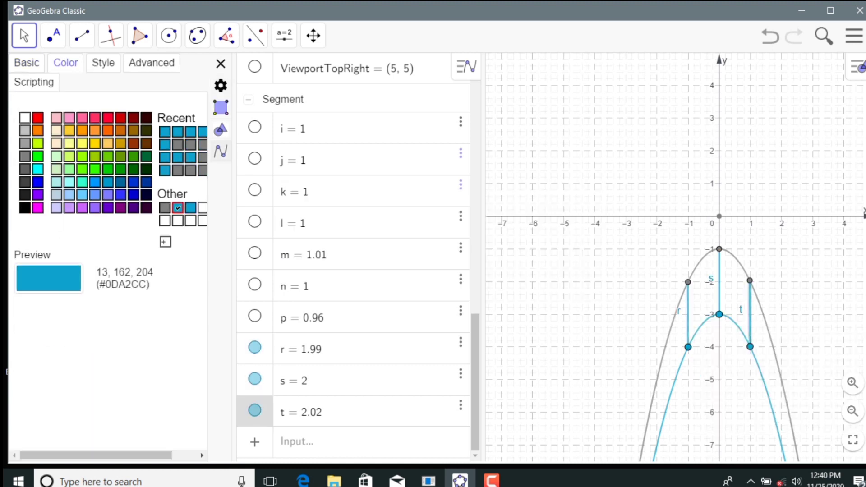
- Hide the labels of the three vertical segments r, s and t
left_click(27, 63)
left_click(18, 268)
left_click(719, 286)
left_click(18, 268)
left_click(301, 349)
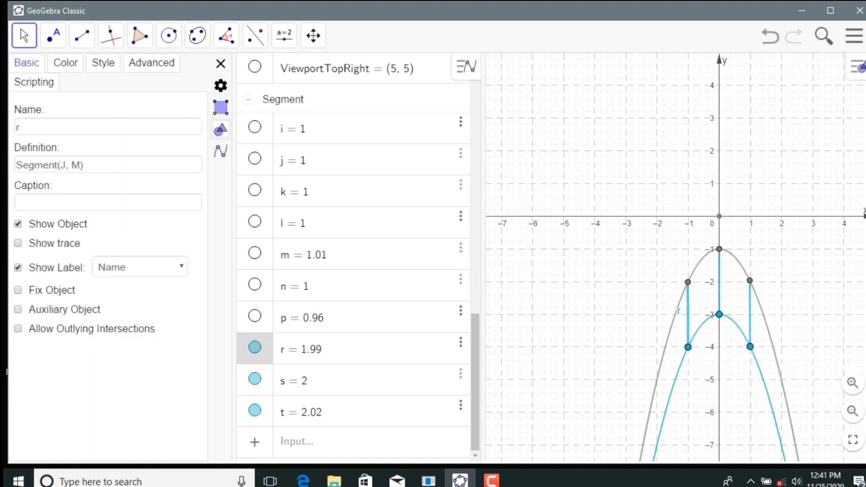
left_click(18, 268)
- Give segments r, s and t together a dashed line style and a double-arrow decoration
left_click(301, 412, "shift")
left_click(103, 64)
left_click(79, 185)
left_click(106, 211)
left_click(83, 215)
left_click(88, 357)
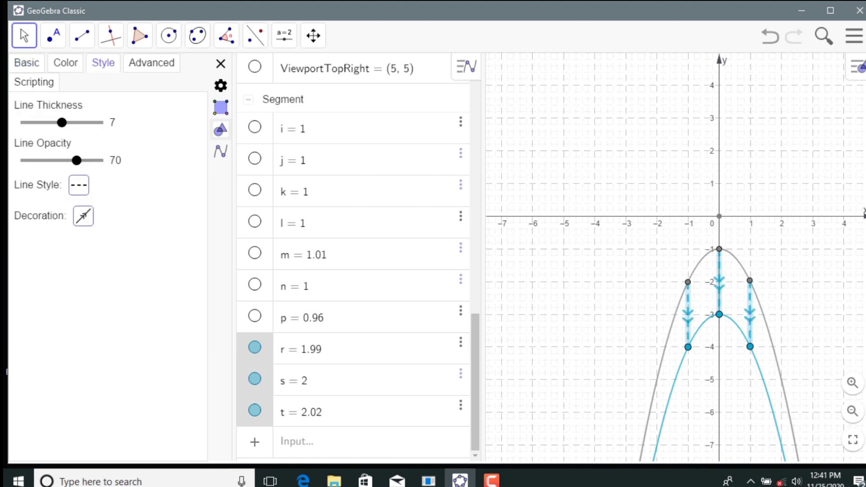
- Give segment r the caption $-2$ and show the caption as its label
left_click(563, 333)
left_click(301, 349)
left_click(301, 381, "ctrl")
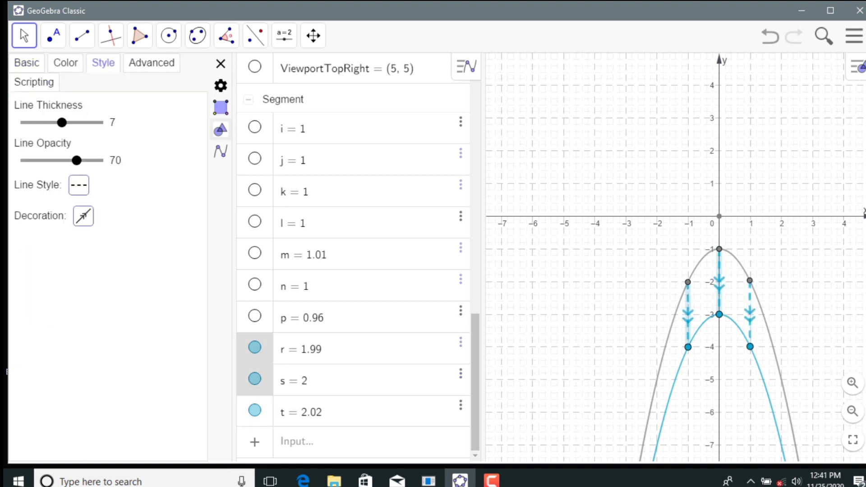
left_click(301, 412, "ctrl")
left_click(152, 63)
left_click(27, 64)
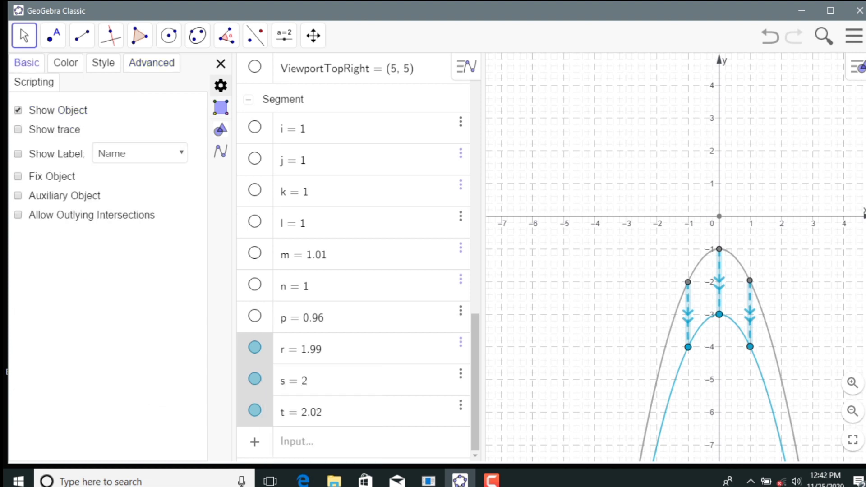
left_click(302, 349)
left_click(108, 202)
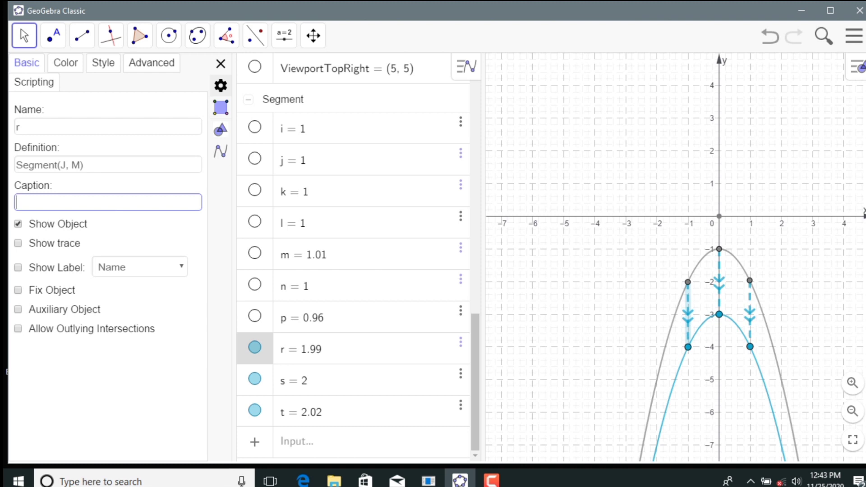
type("$-2$")
key("Return")
- Copy the caption $-2$ from segment r to segments s and t and show it as their labels
key("ctrl+c")
left_click(718, 295)
left_click(108, 203)
key("ctrl+v")
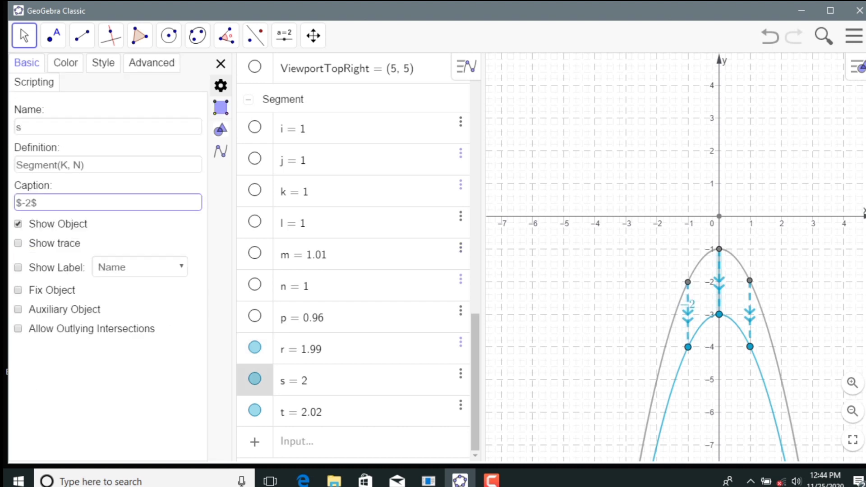
left_click(737, 295)
left_click(750, 316)
left_click(108, 203)
key("ctrl+v")
- Move the three -2 labels just to the right of their dashed segments and close the object settings
left_click_drag(688, 304, 699, 304)
left_click_drag(720, 272, 731, 272)
left_click_drag(750, 304, 763, 338)
left_click(803, 334)
left_click(220, 63)
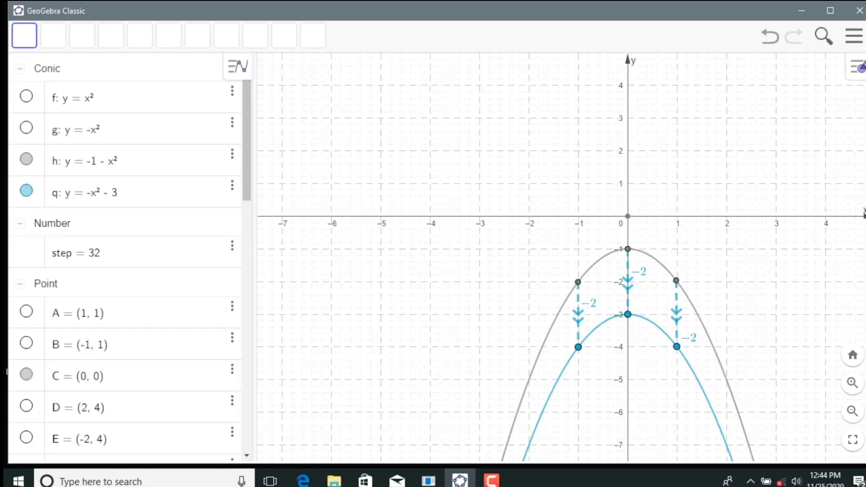
- Hide the Algebra view and show the Construction Protocol beside the graphics
left_click(854, 36)
left_click(736, 333)
left_click(729, 152)
left_click(729, 292)
left_click(853, 35)
- Set breakpoints at Segment p and Point N in the Construction Protocol
scroll(676, 361, "down", 1)
left_click(848, 352)
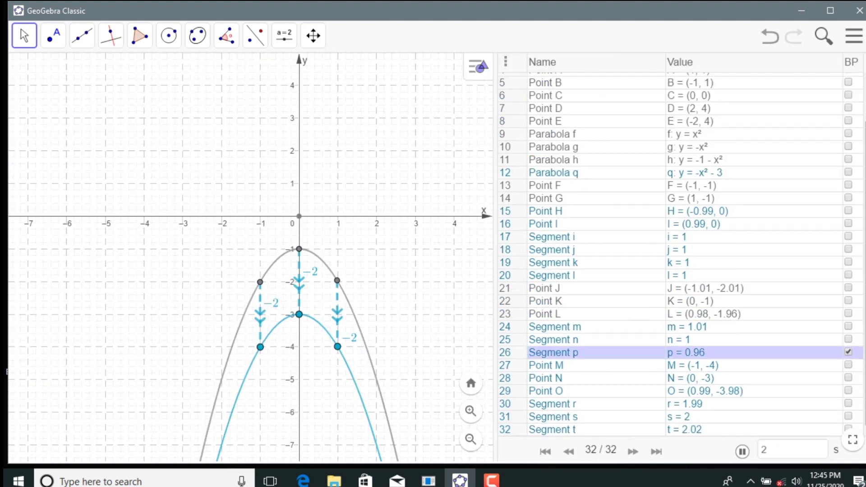
left_click(848, 378)
- Switch to full screen and hide the Construction Protocol so that only the graphics remain
left_click(852, 439)
left_click(863, 453)
left_click(858, 17)
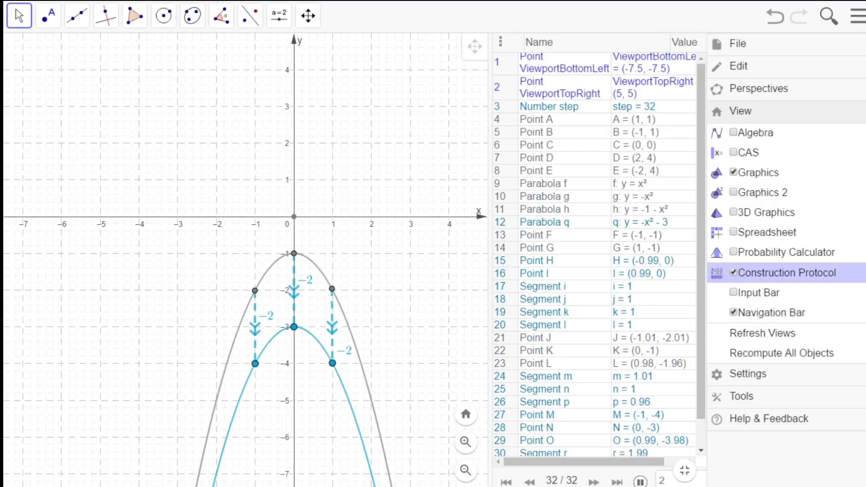
left_click(787, 272)
- Download the construction as a file named geogebra5
left_click(738, 43)
left_click(763, 166)
left_click(609, 164)
left_click(483, 248)
key("BackSpace")
key("BackSpace")
key("BackSpace")
key("BackSpace")
key("BackSpace")
key("BackSpace")
key("BackSpace")
key("BackSpace")
key("BackSpace")
key("BackSpace")
key("BackSpace")
type("5")
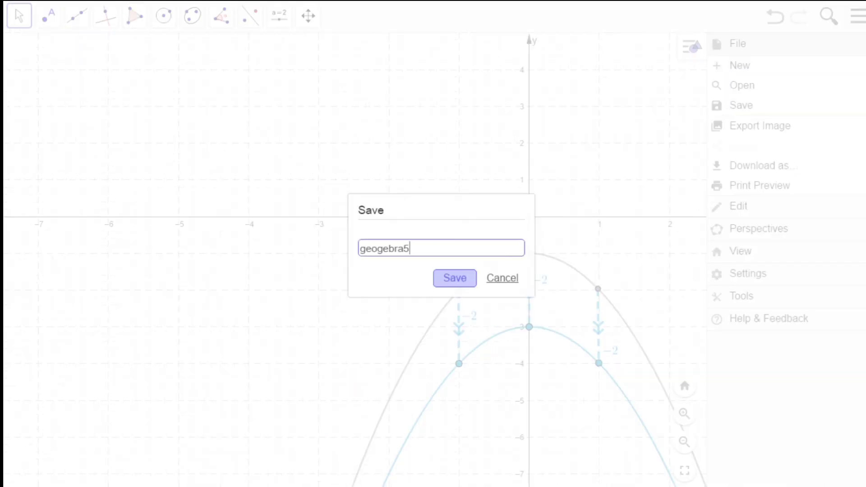
left_click(455, 278)
- Bring back the Algebra view beside the graphics outside full screen
scroll(270, 176, "down", 8)
left_click(338, 307)
left_click(853, 35)
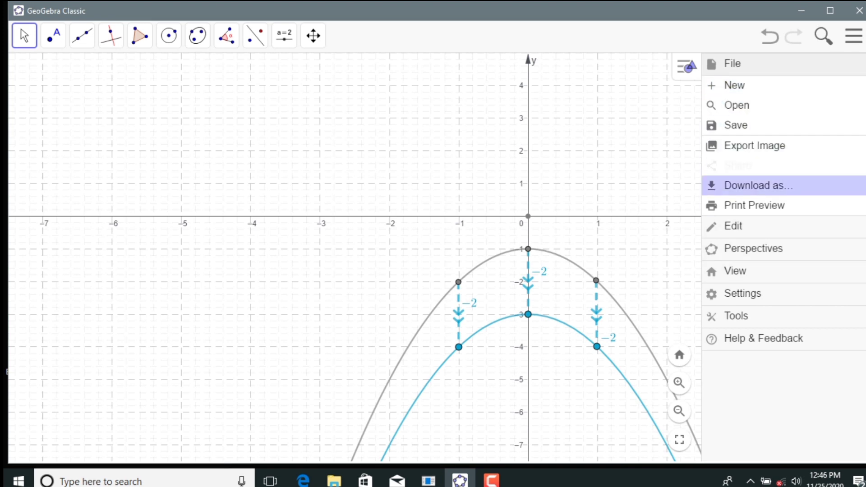
left_click(735, 270)
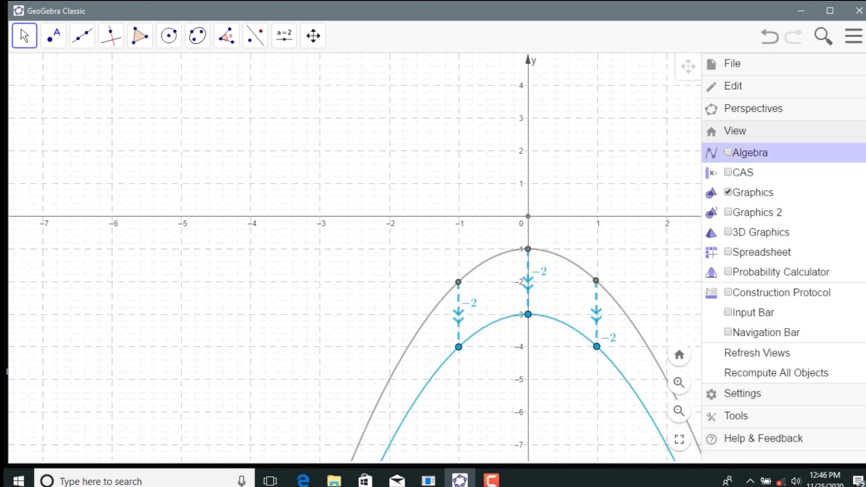
left_click(749, 153)
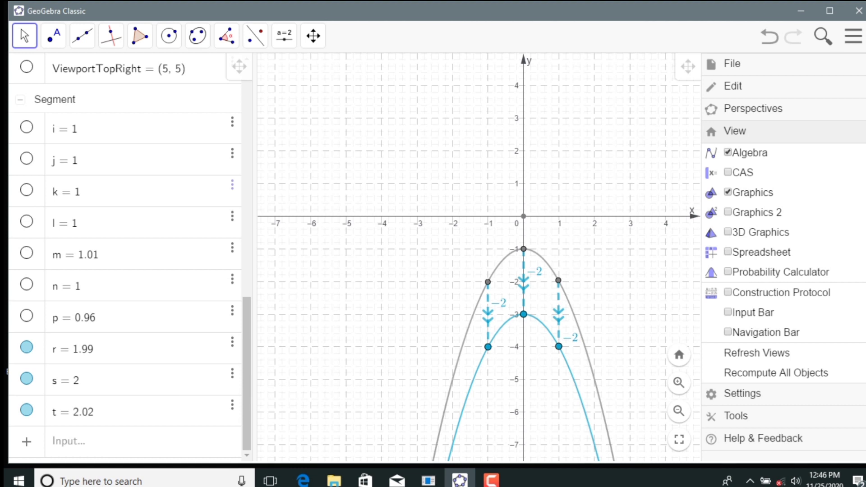
- Hide the dashed segments r, s and t and the blue points M, N and O
left_click(26, 347)
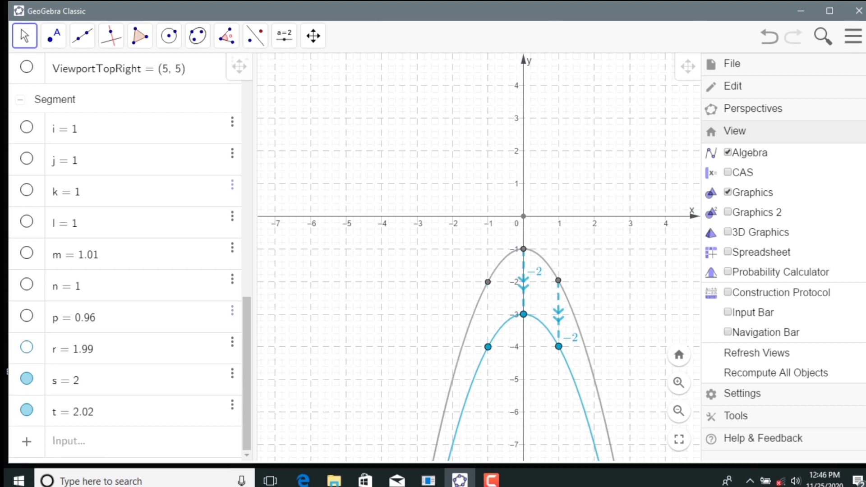
left_click(26, 379)
left_click(27, 409)
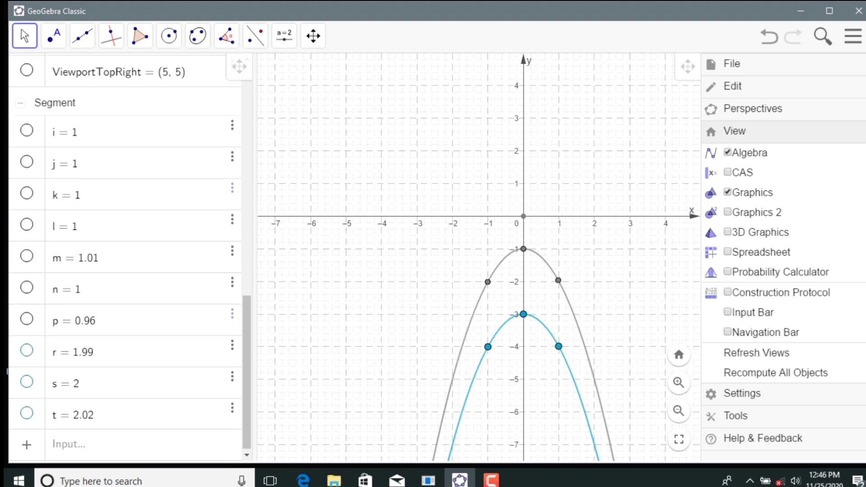
scroll(130, 257, "up", 8)
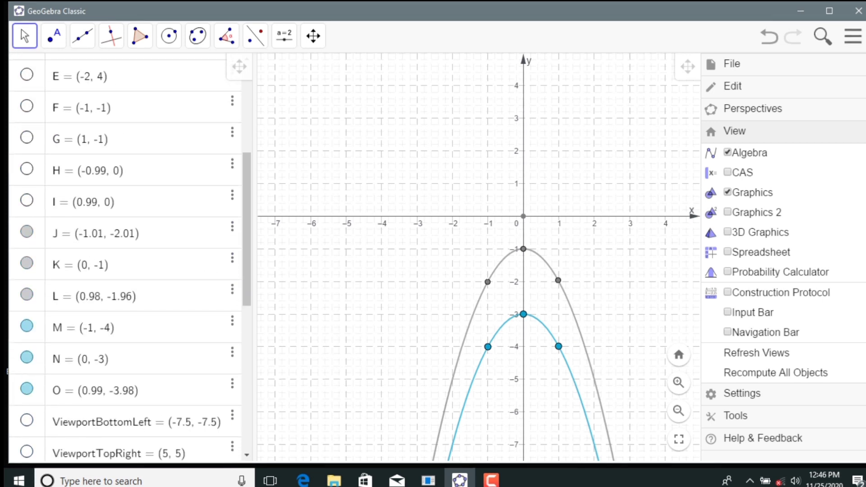
left_click(26, 326)
left_click(27, 357)
left_click(27, 389)
- Hide the grey points C, J, K and L
scroll(130, 258, "up", 3)
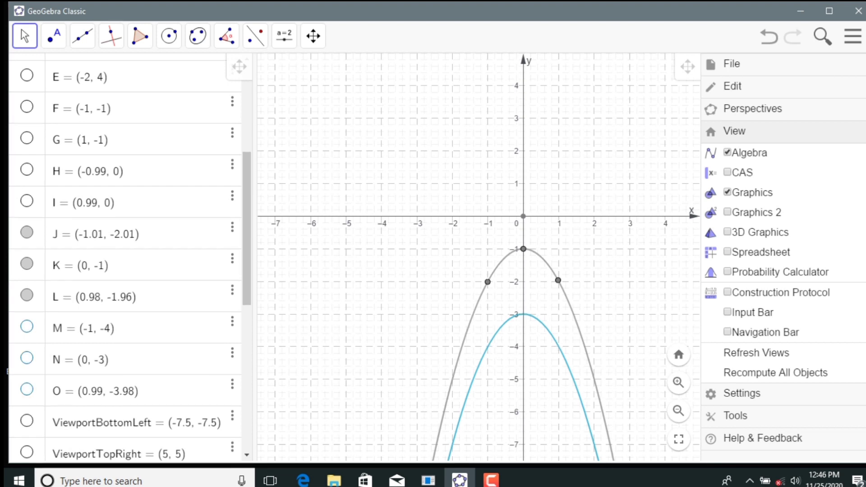
scroll(125, 257, "up", 3)
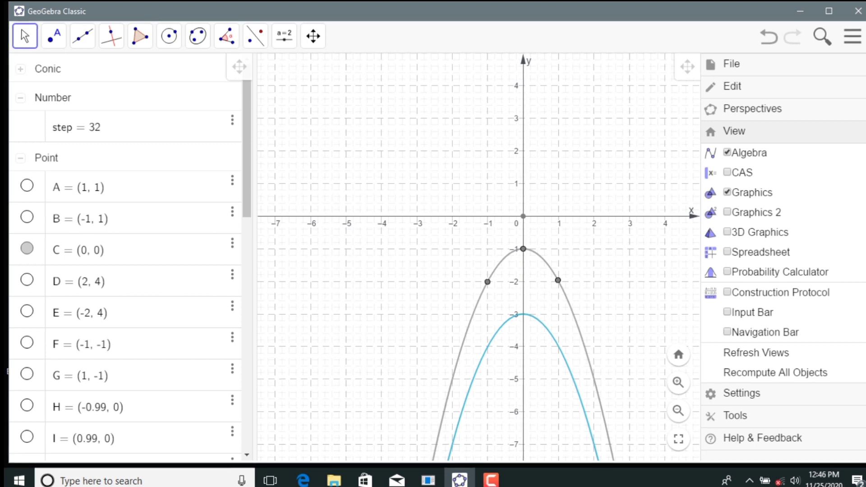
left_click(26, 249)
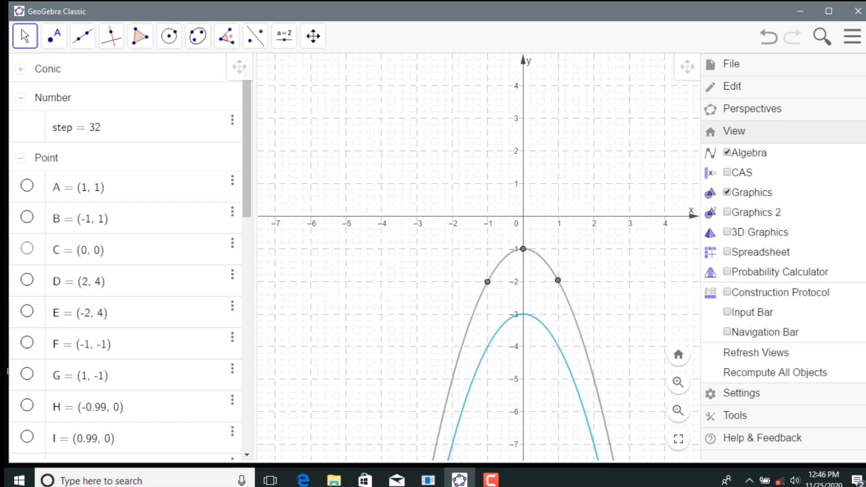
scroll(126, 258, "down", 15)
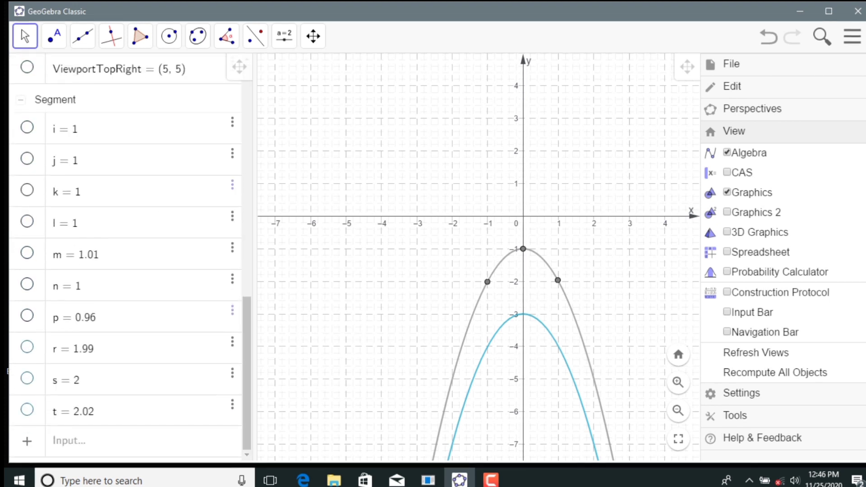
scroll(126, 257, "up", 2)
scroll(127, 258, "up", 3)
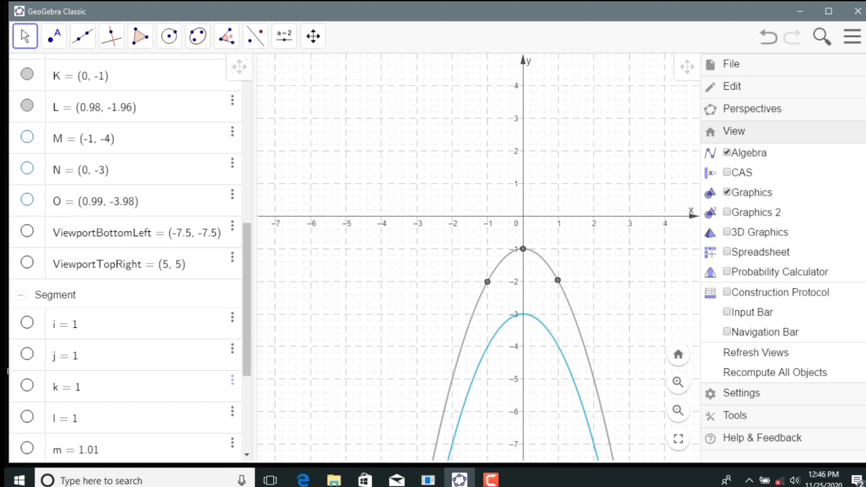
scroll(127, 258, "up", 2)
left_click(27, 103)
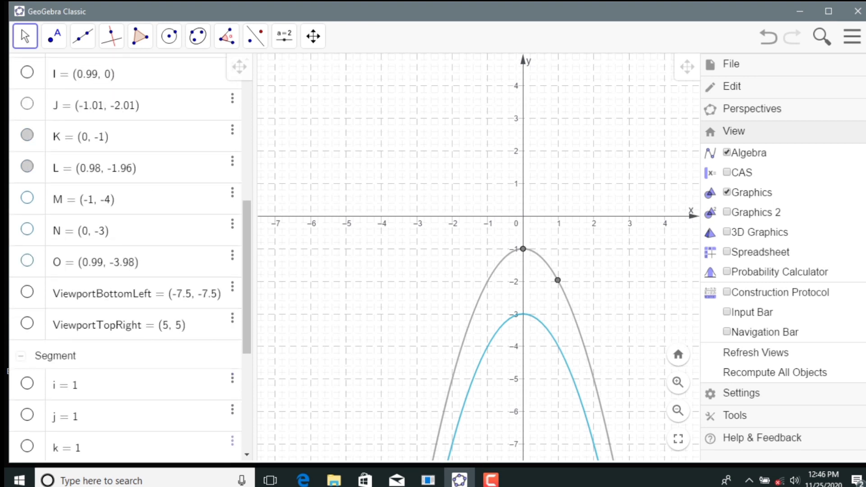
left_click(27, 135)
left_click(27, 167)
scroll(126, 257, "down", 5)
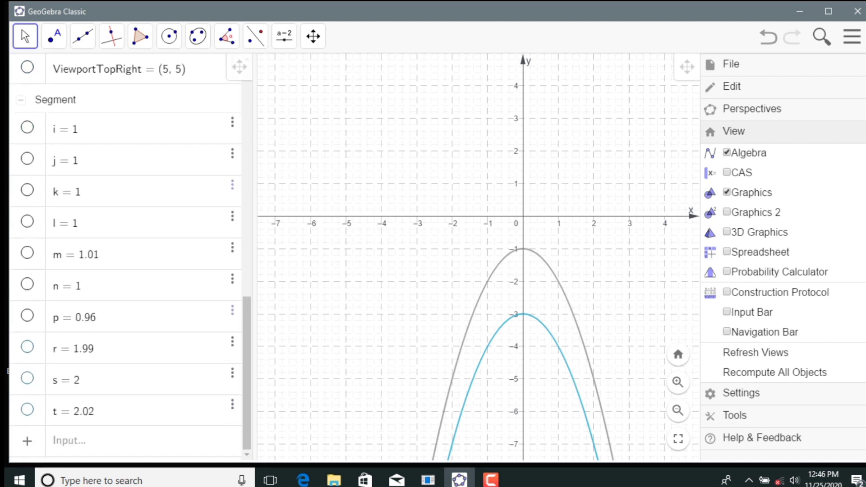
- Expand the list of conics and hide the grey parabola h, y = -1 - x²
scroll(126, 257, "up", 10)
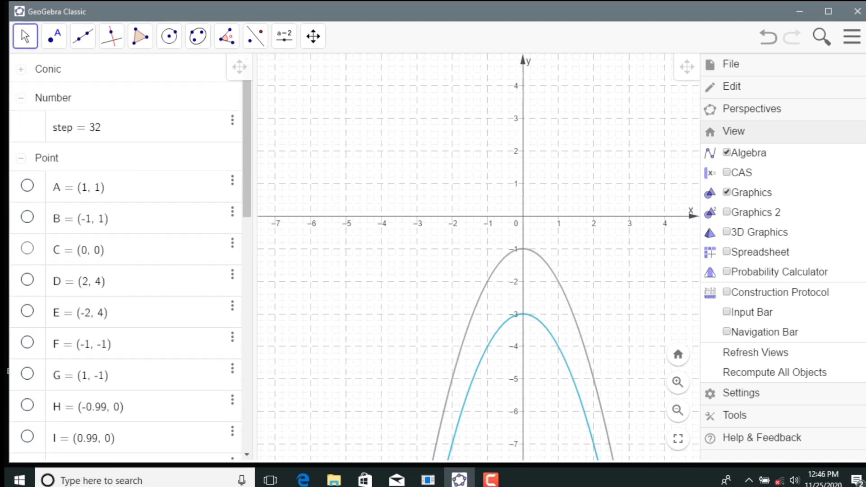
left_click(21, 69)
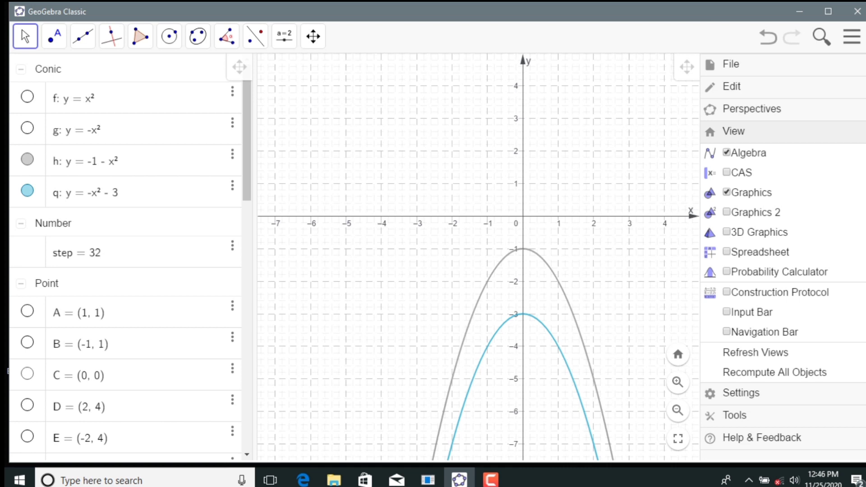
left_click(27, 159)
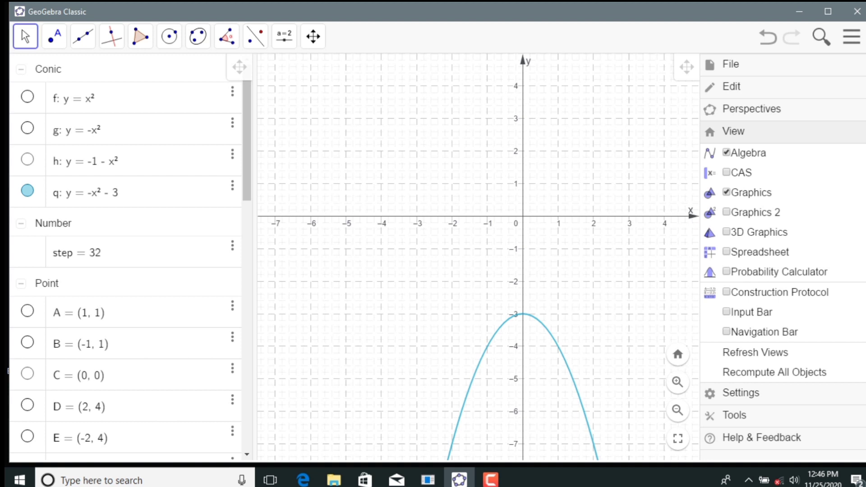
- Recolor the blue parabola q, y = -x² - 3, with the saved custom grey
right_click(39, 193)
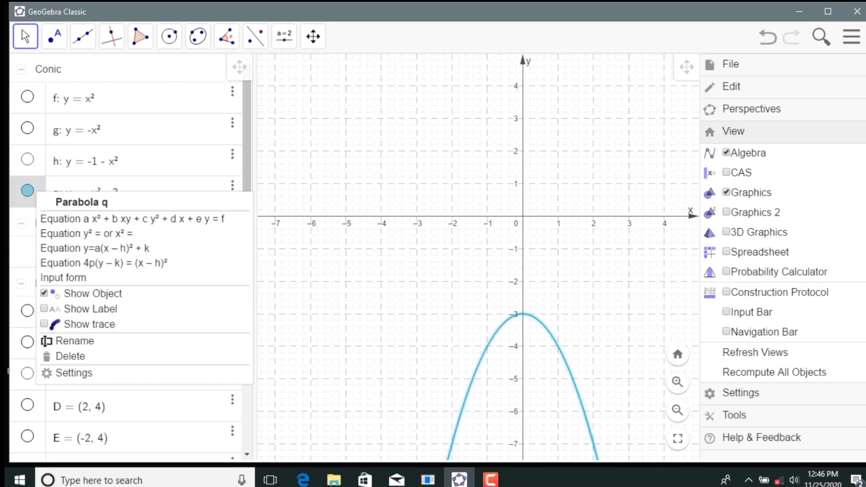
left_click(73, 373)
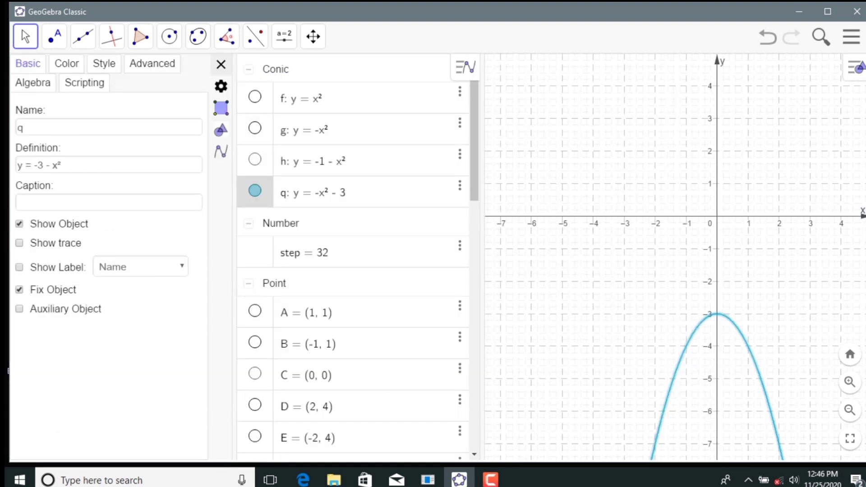
left_click(67, 64)
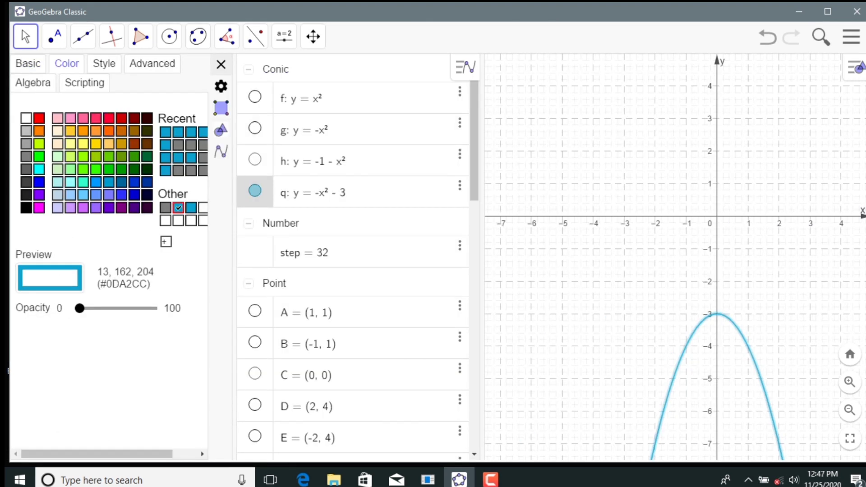
left_click(166, 208)
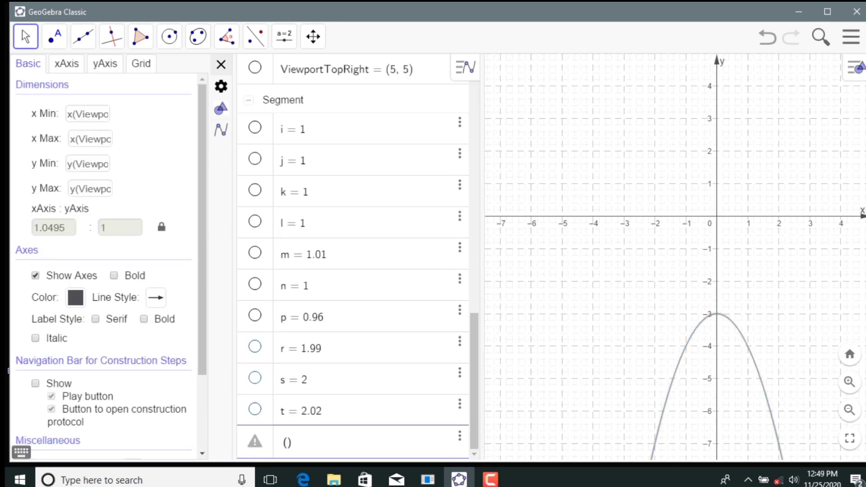
- Create two points, one at (0, 0) and one at (-3, 0)
type("0,0")
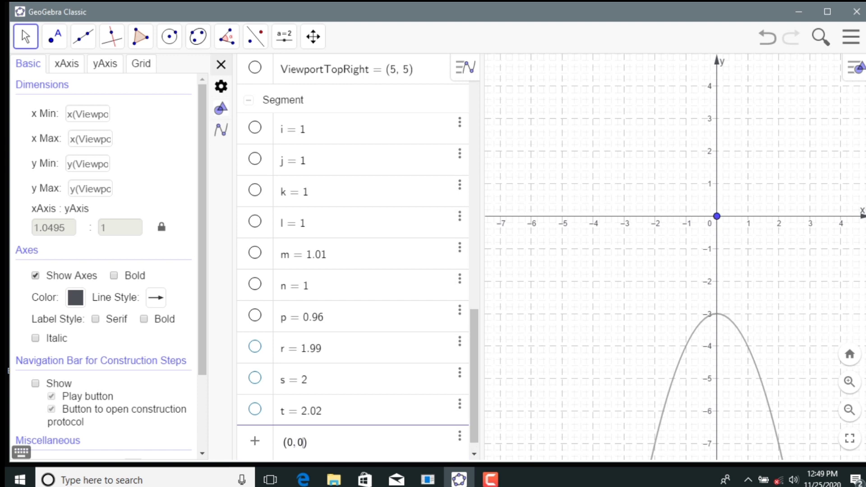
key("Return")
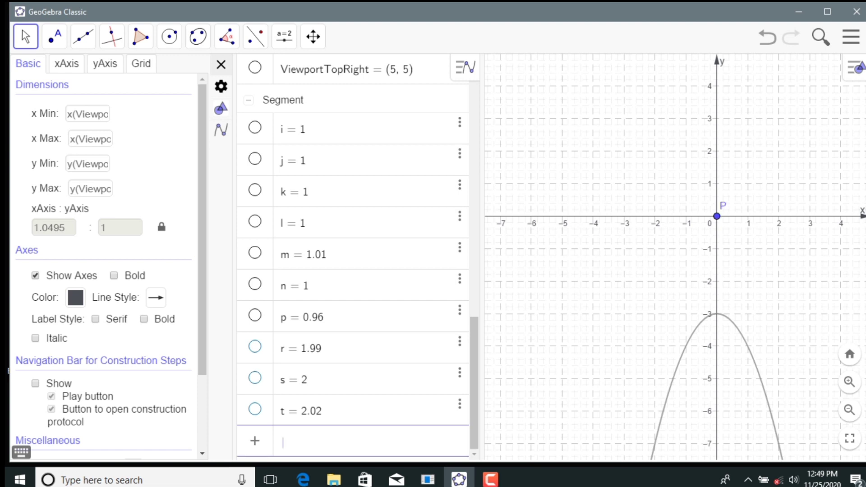
type("(")
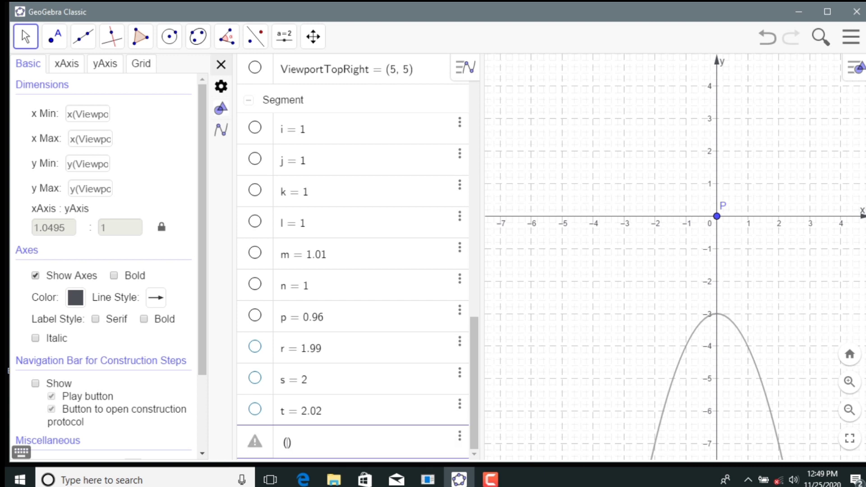
type("-3,0")
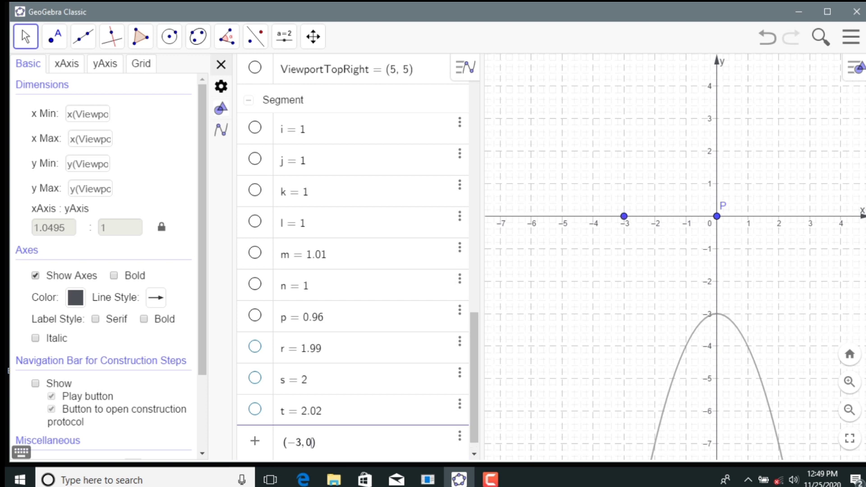
key("Return")
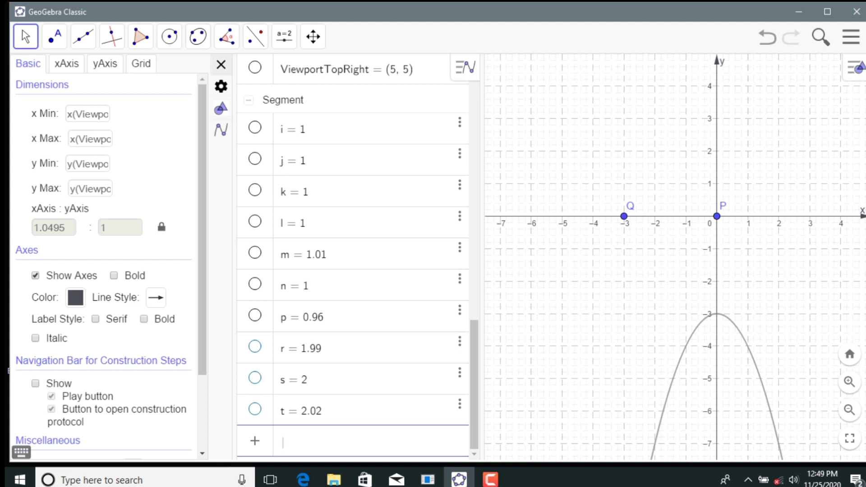
- Change point Q's coordinates to (-6, 0)
scroll(353, 256, "up", 5)
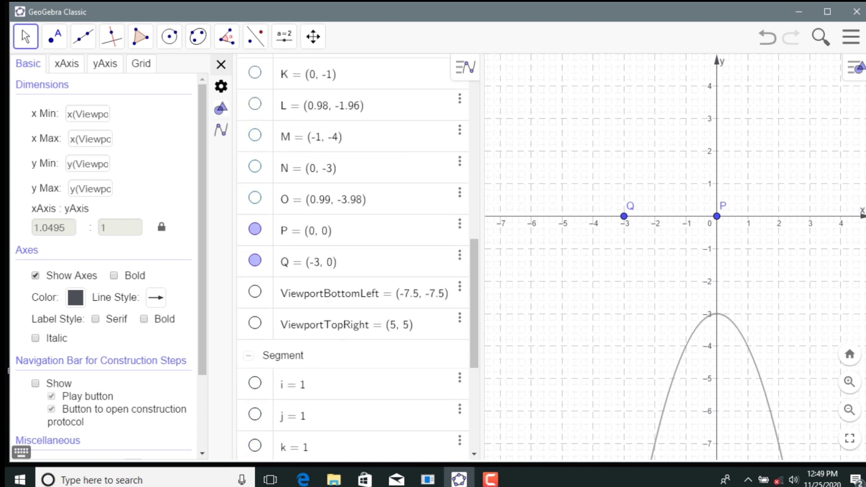
left_click(308, 262)
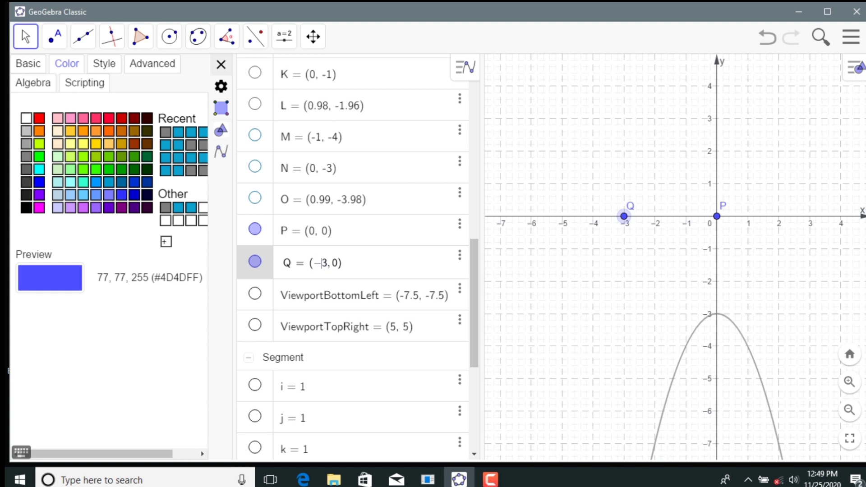
key("BackSpace")
type("6")
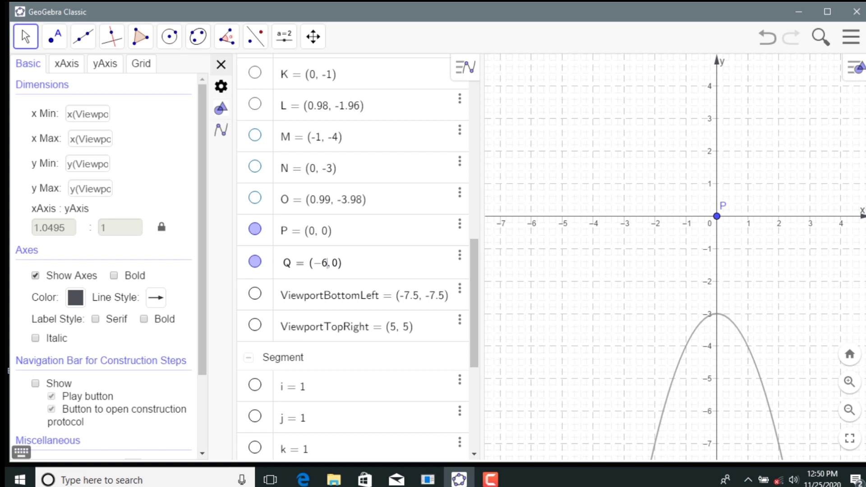
key("Return")
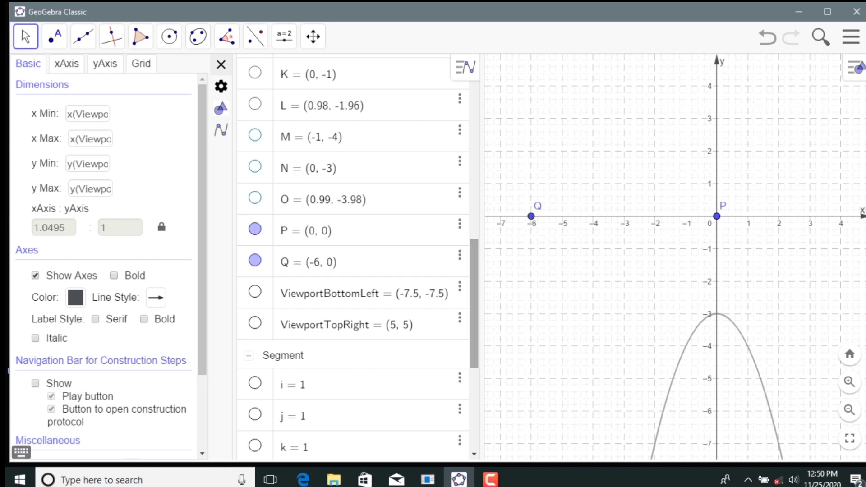
- Create a point at (6, 0)
scroll(352, 257, "down", 5)
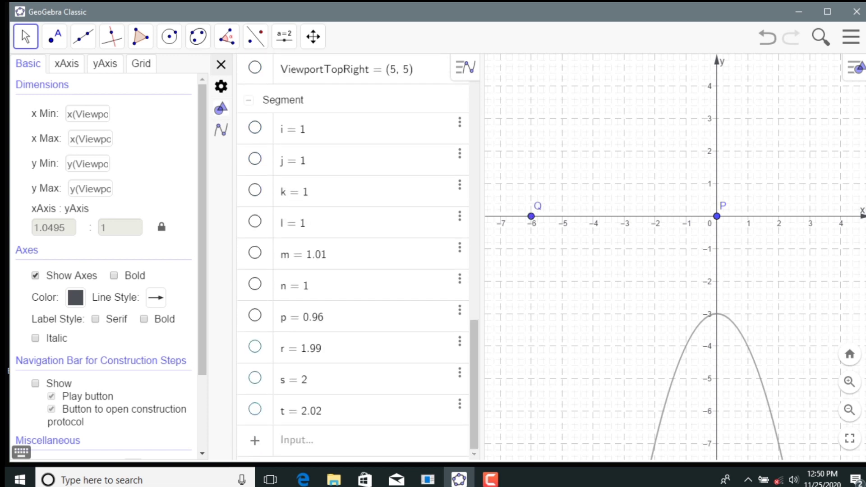
left_click(351, 440)
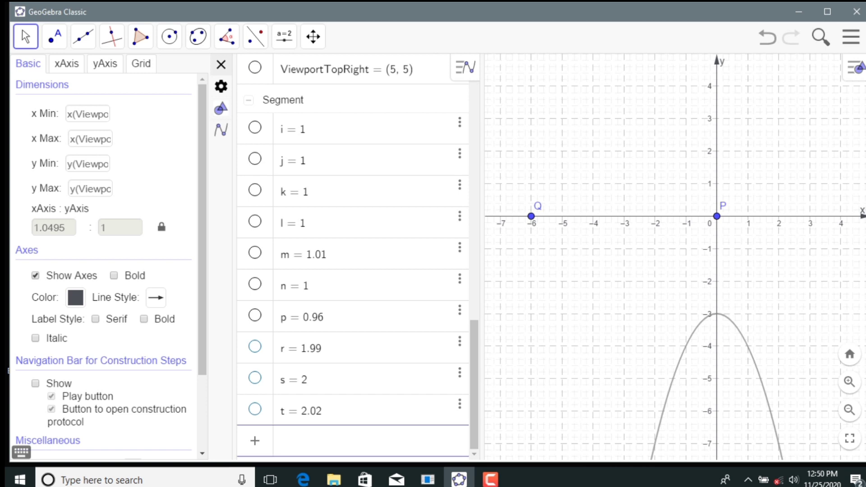
type("(")
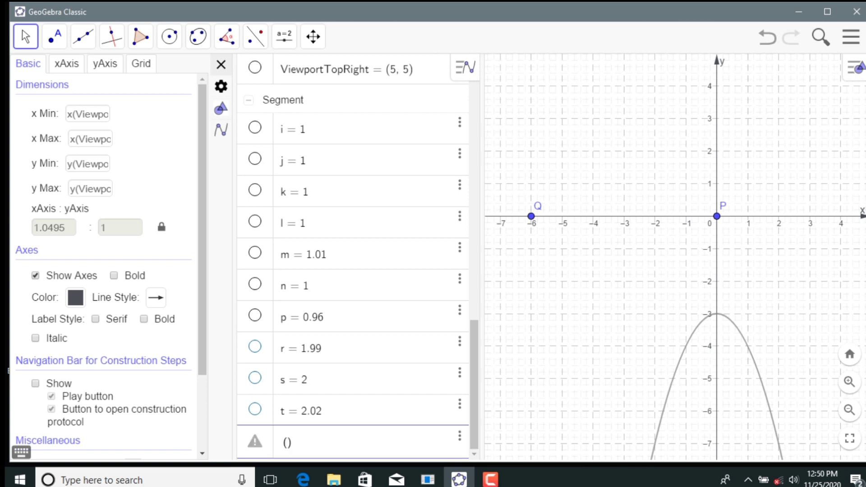
type("6,0")
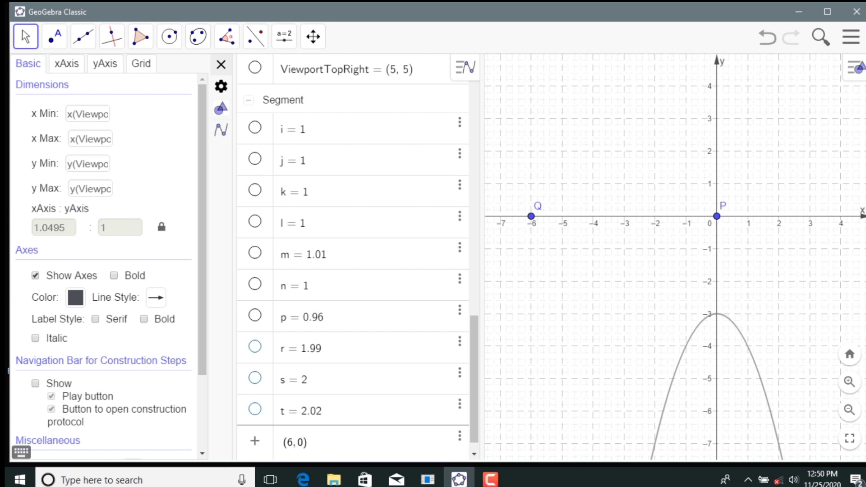
key("Return")
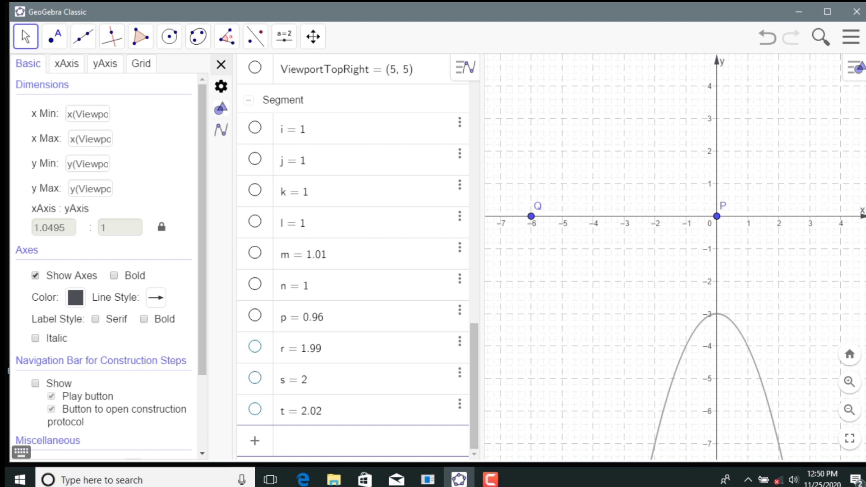
- Change point R's coordinates to (4, 0)
scroll(351, 257, "up", 5)
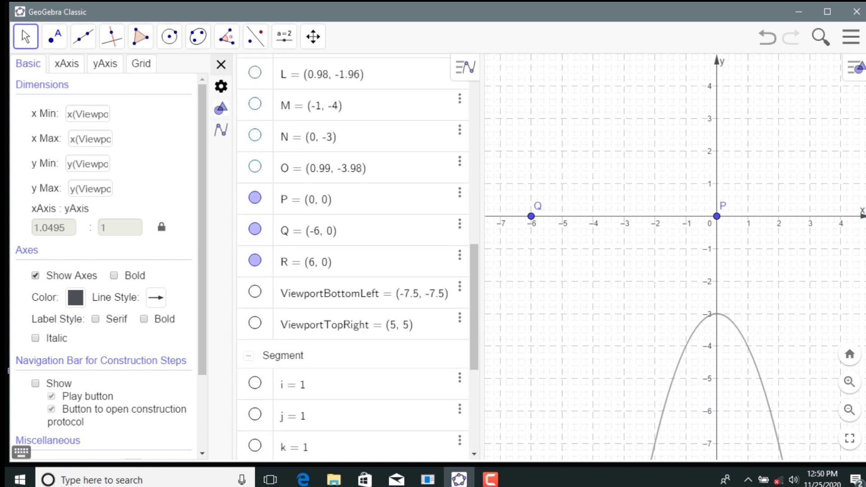
left_click(318, 262)
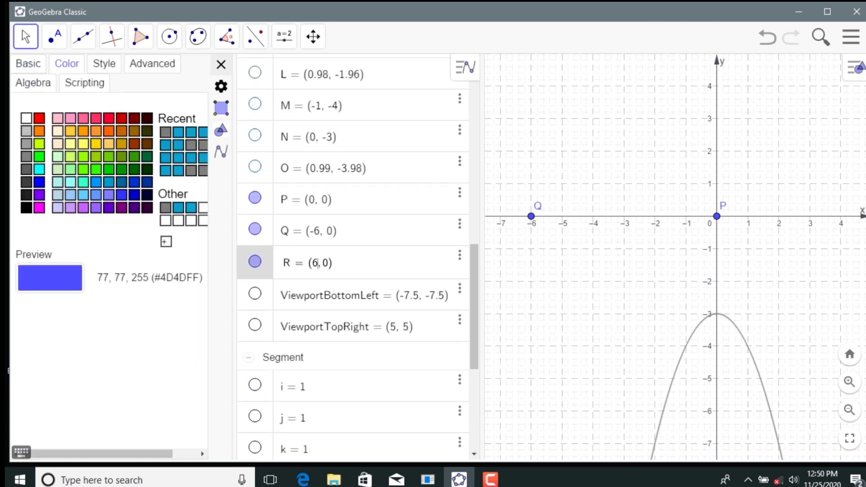
key("BackSpace")
type("4")
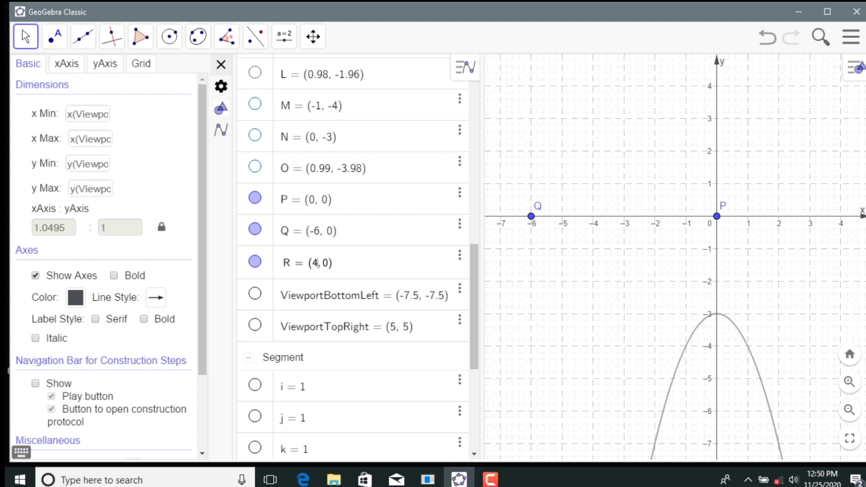
key("Return")
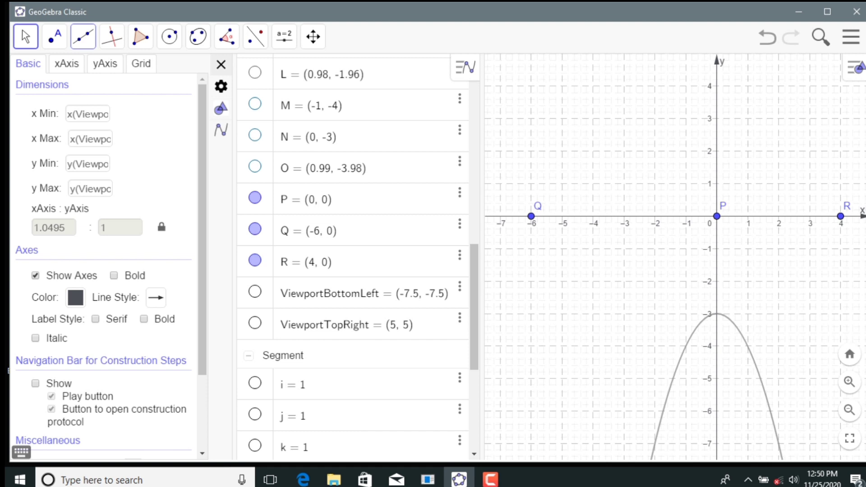
- Draw two vectors along the x-axis, one from P to R and one from P to Q
left_click(83, 36)
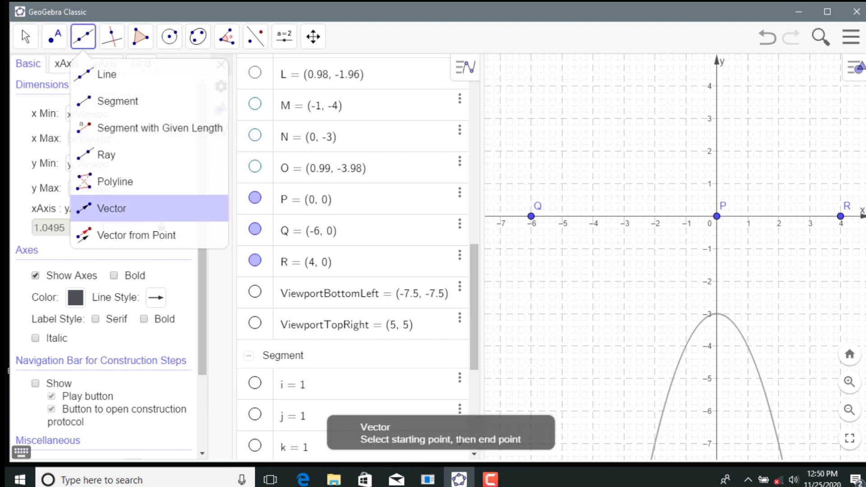
left_click(112, 209)
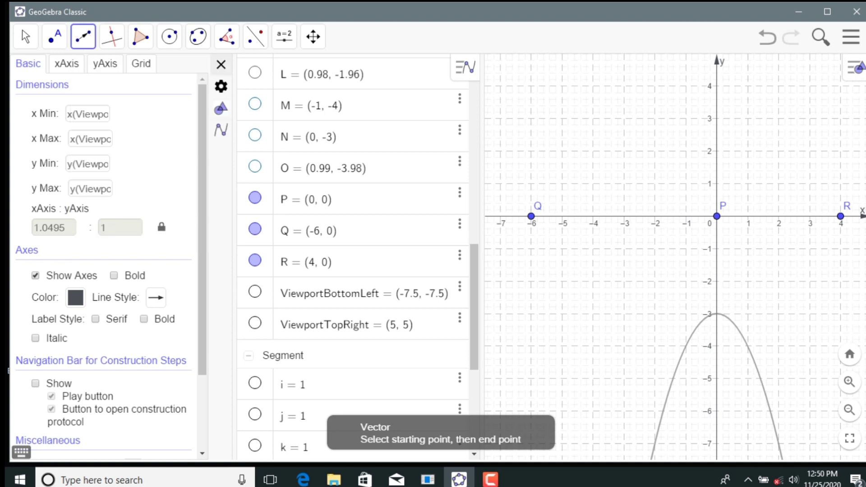
left_click(716, 216)
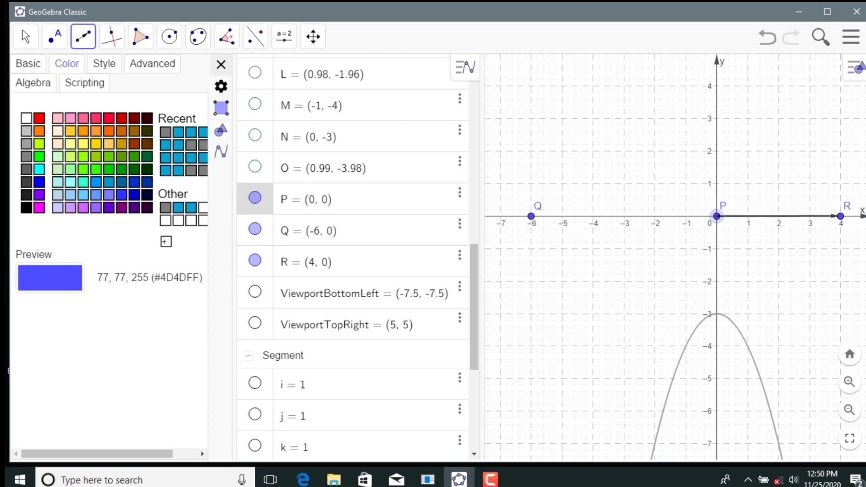
left_click(840, 216)
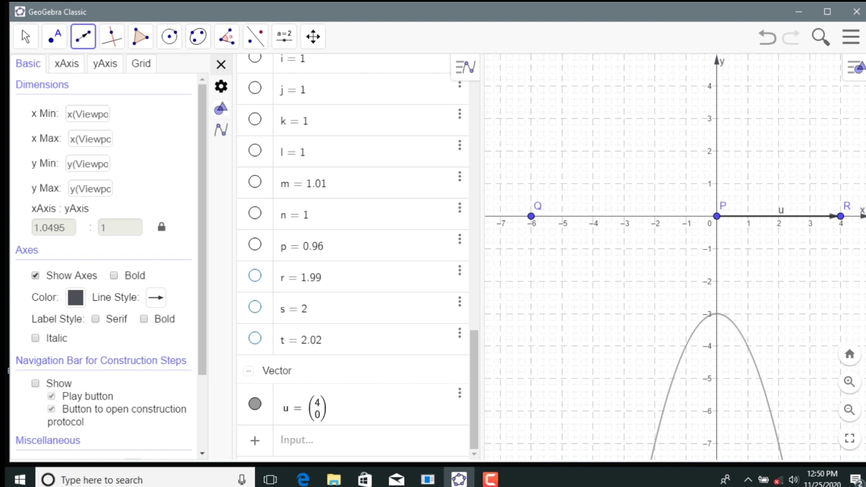
left_click(716, 216)
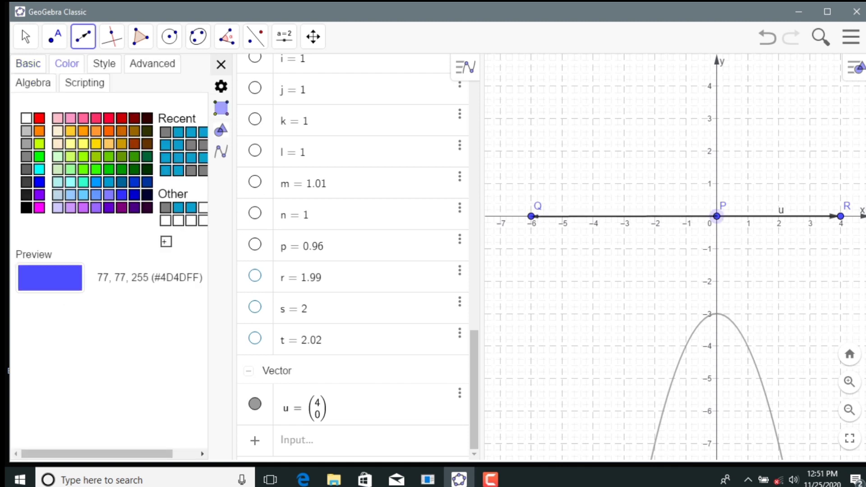
left_click(531, 216)
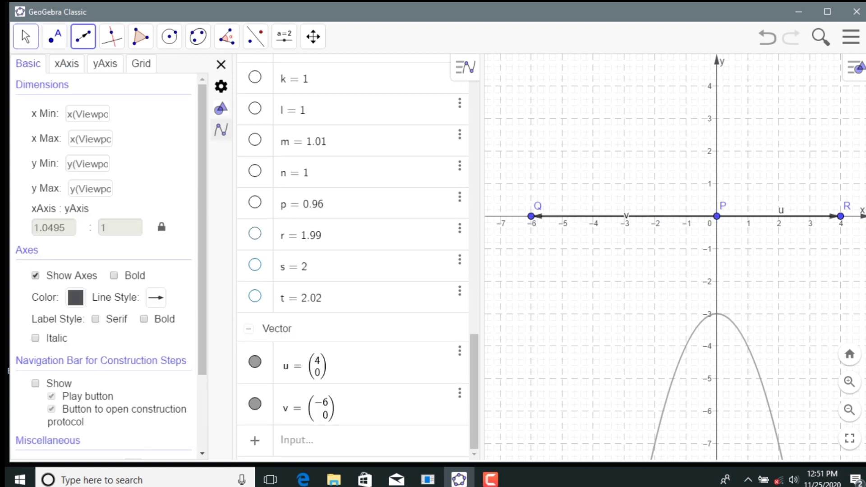
left_click(26, 37)
left_click(52, 74)
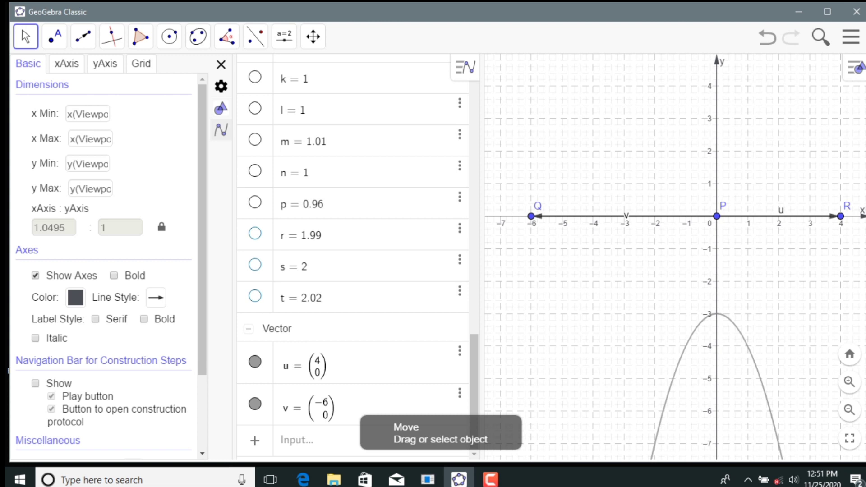
- Turn off the label of point Q
left_click(531, 217)
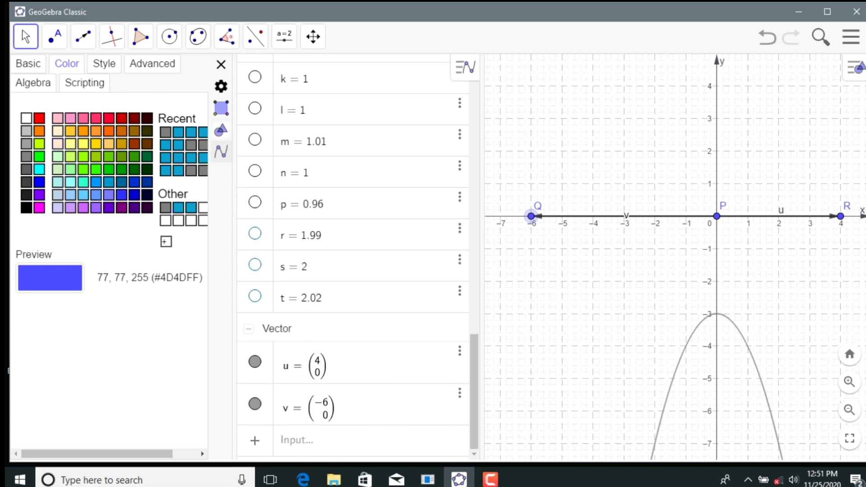
left_click(28, 64)
left_click(19, 267)
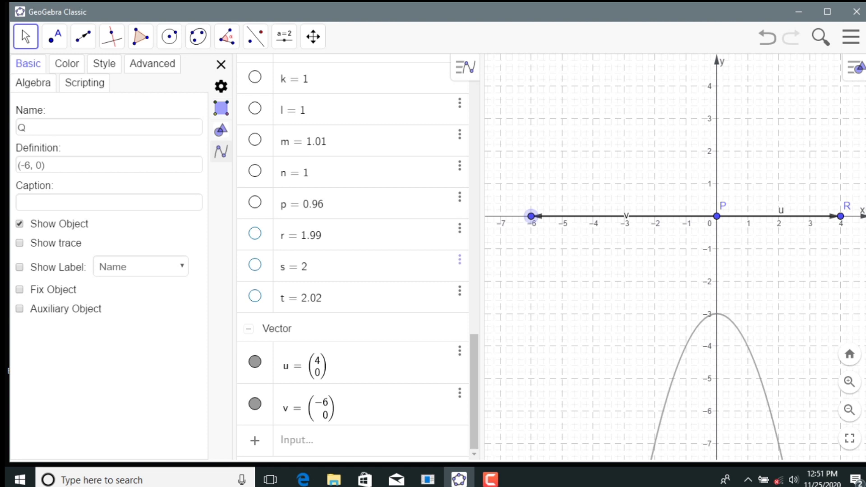
- Hide the points Q, P and R and clear the selection
right_click(531, 216)
left_click(582, 337)
left_click(474, 267)
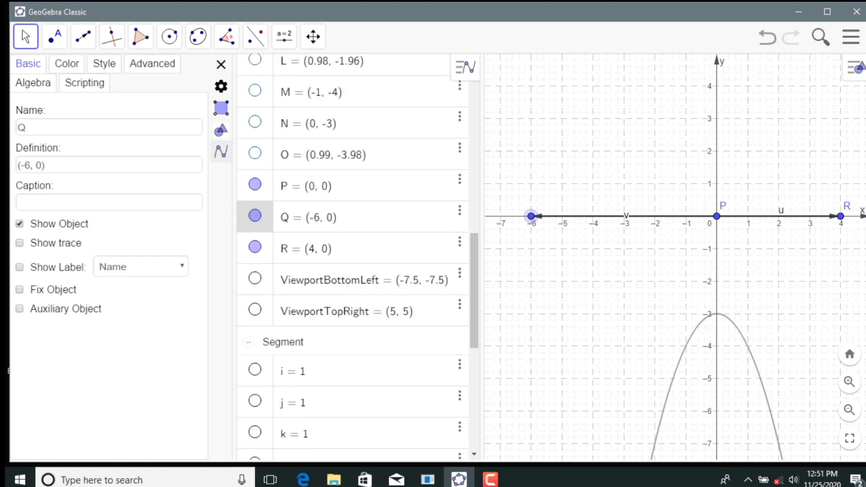
left_click(255, 216)
left_click(255, 184)
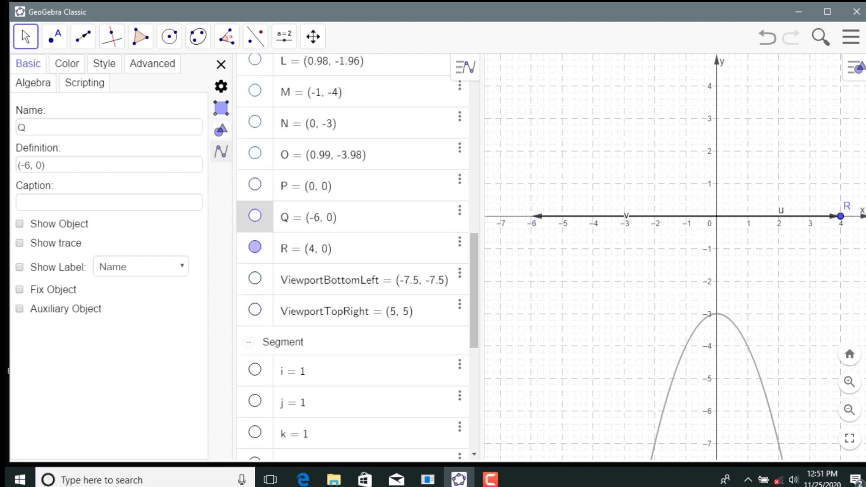
left_click(255, 247)
key("Escape")
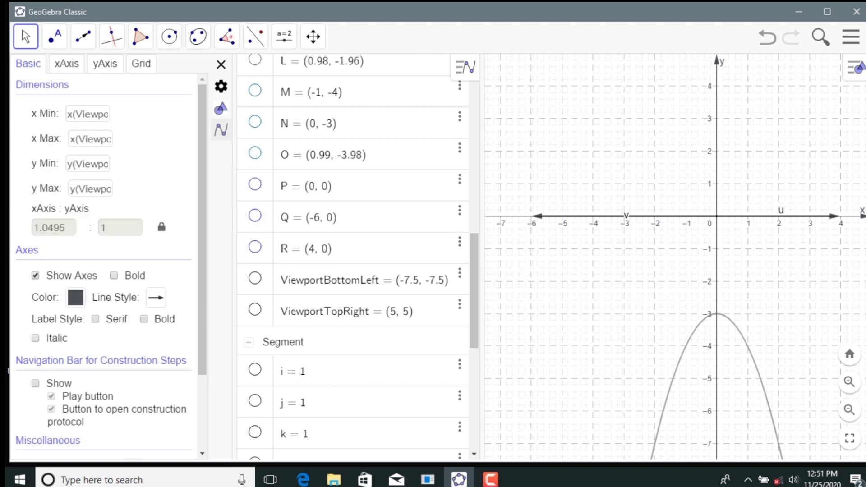
right_click(623, 215)
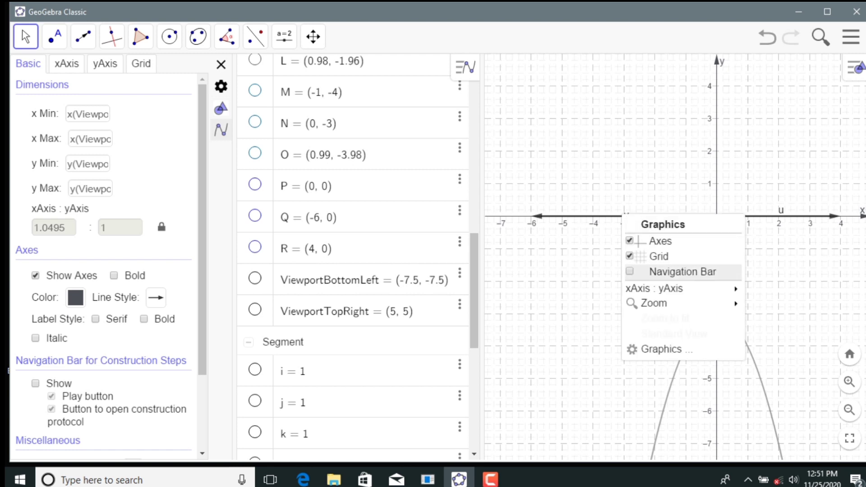
mouse_move(658, 288)
key("Escape")
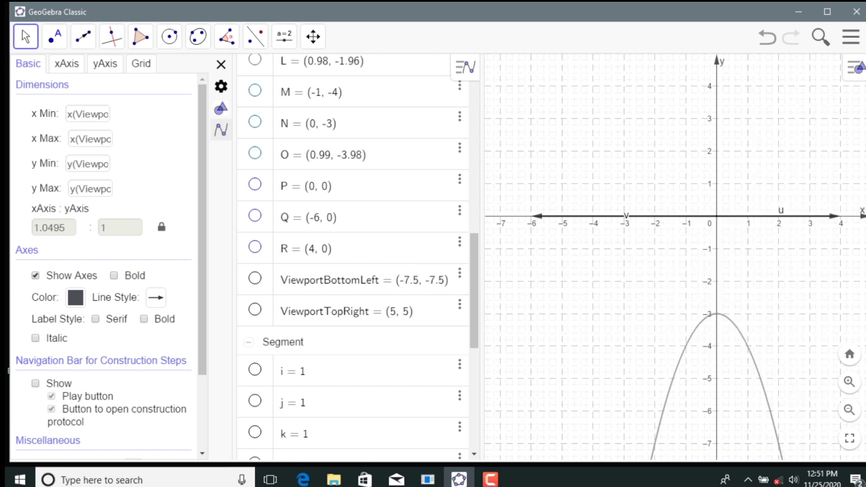
- Turn off the labels of vectors v and u, then deselect them
left_click(625, 216)
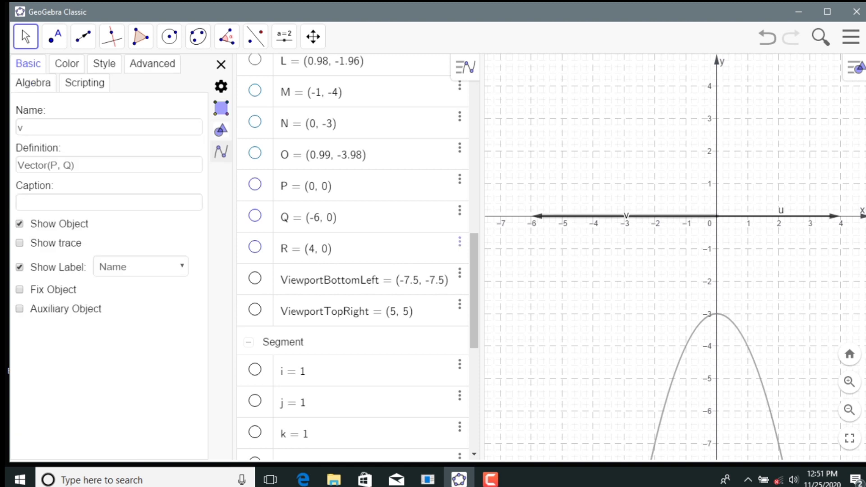
left_click(20, 267)
left_click(778, 216)
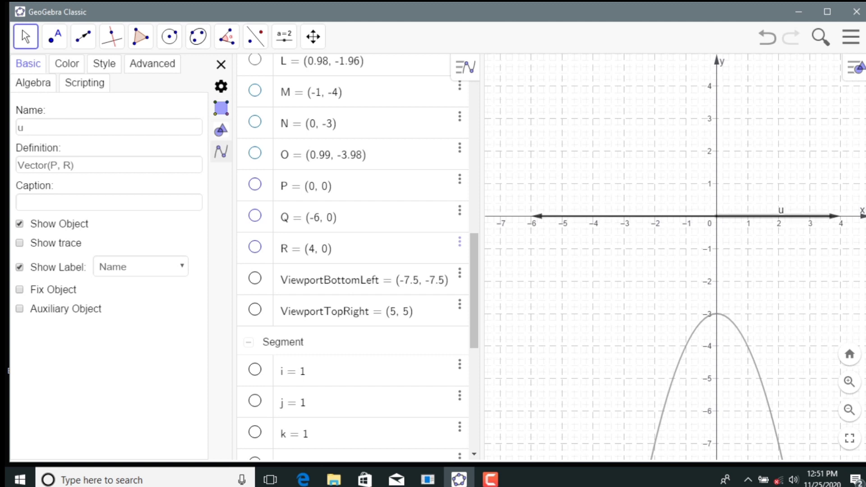
left_click(19, 267)
left_click(609, 267)
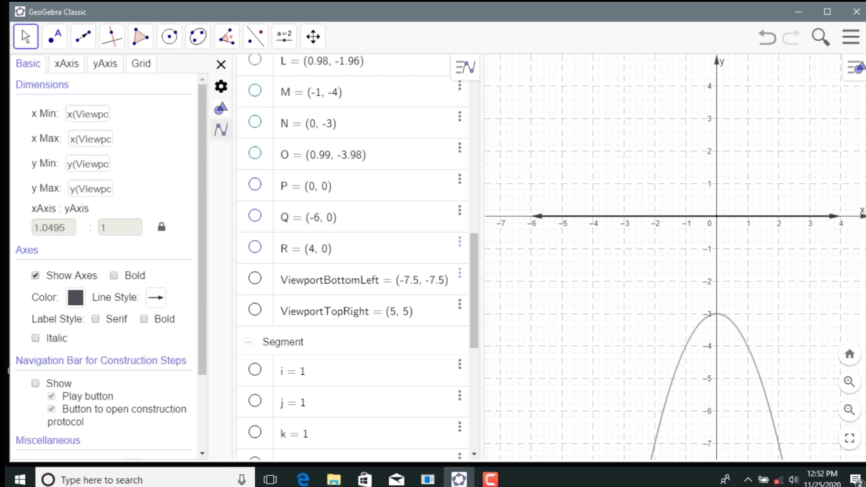
- Recolor both x-axis vectors v and u with the saved custom blue (13, 162, 204)
left_click(600, 216)
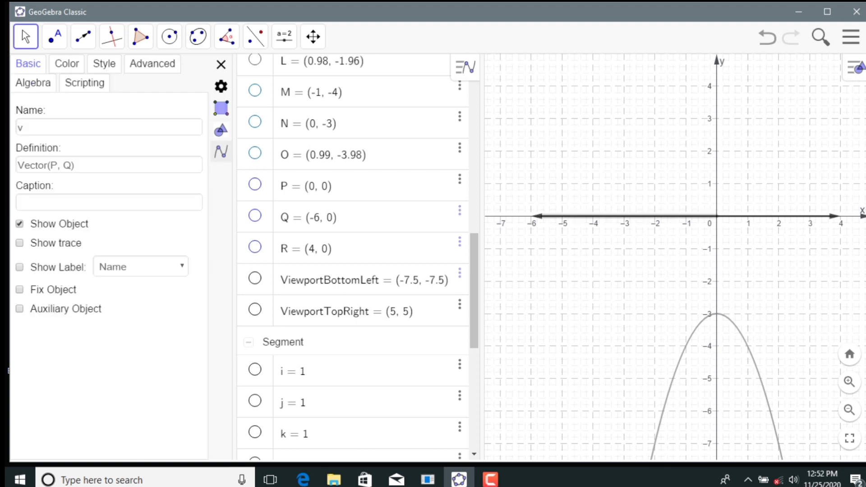
left_click(67, 63)
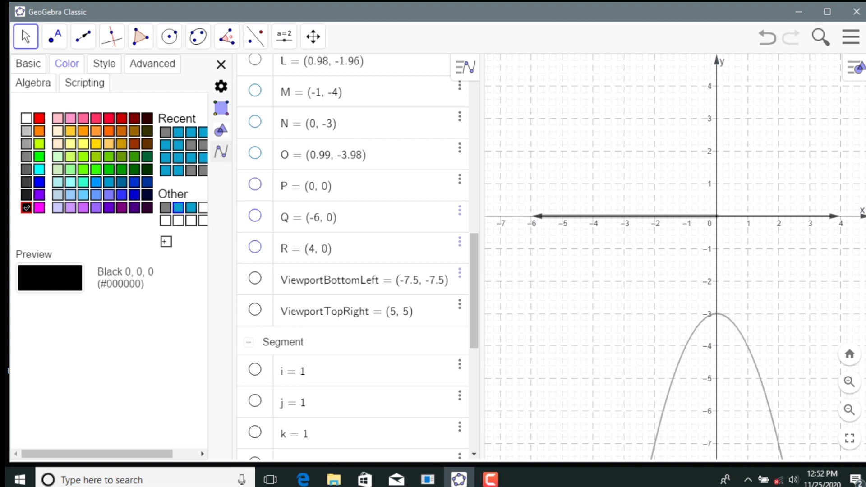
left_click(179, 208)
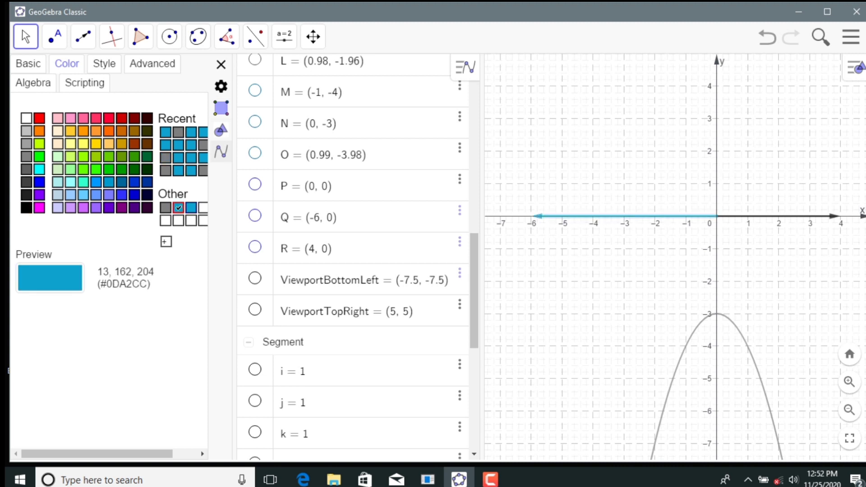
left_click(774, 216)
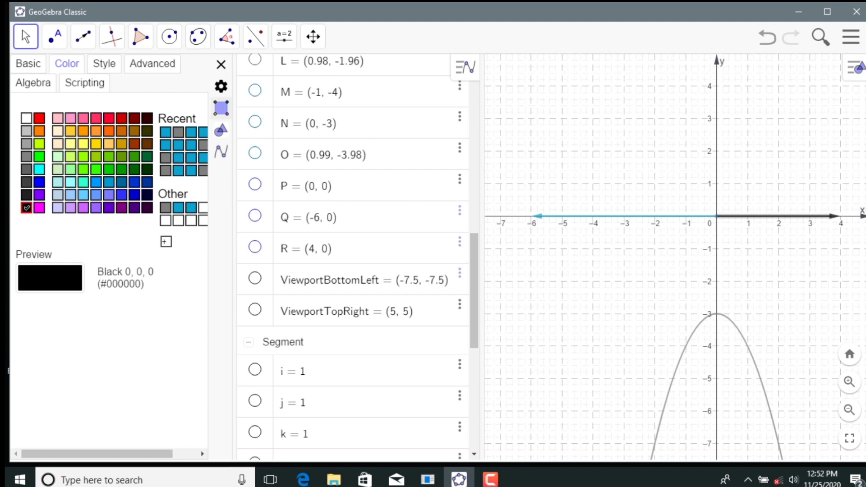
left_click(179, 208)
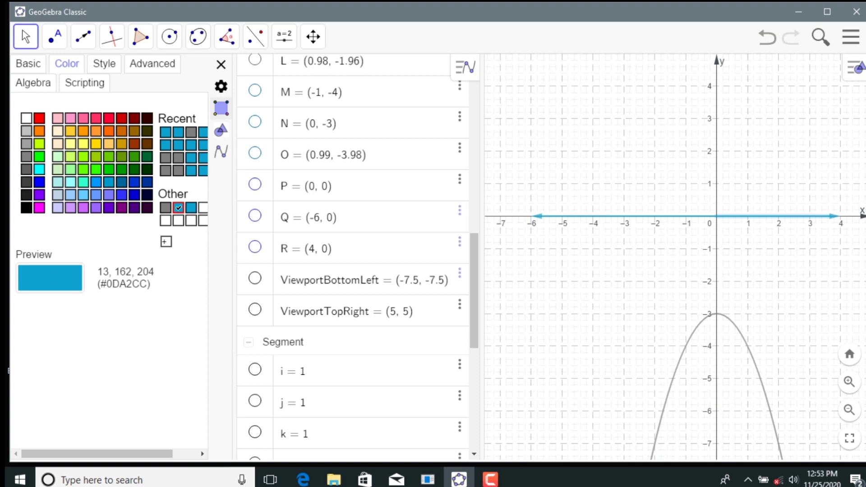
- Set the line thickness of both x-axis vectors to 7 and clear the selection
left_click(104, 63)
left_click_drag(52, 123, 63, 123)
left_click(631, 261)
left_click(632, 216)
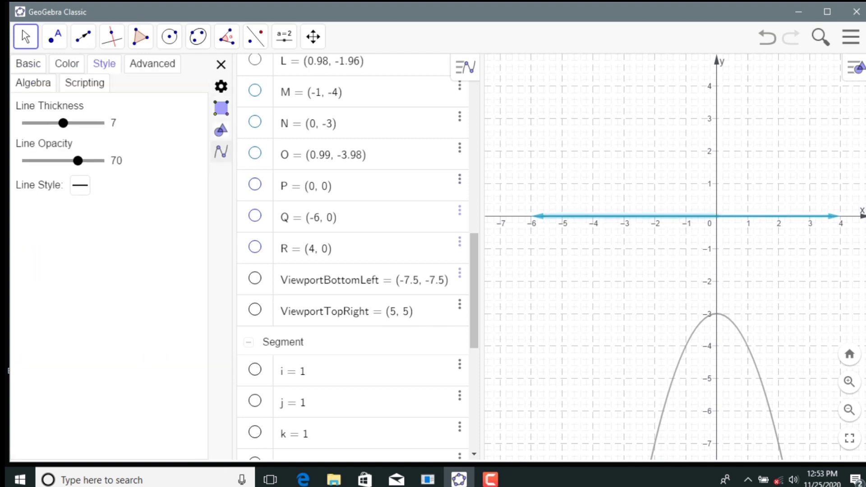
left_click(631, 262)
- Mark vector v as a breakpoint in the construction protocol, then close the protocol and the object settings
left_click(851, 37)
left_click(779, 292)
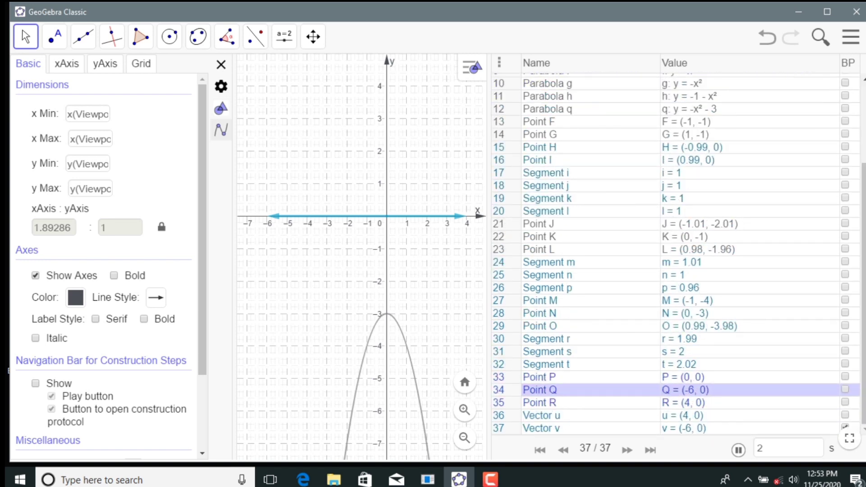
left_click(851, 37)
left_click(779, 291)
left_click(221, 65)
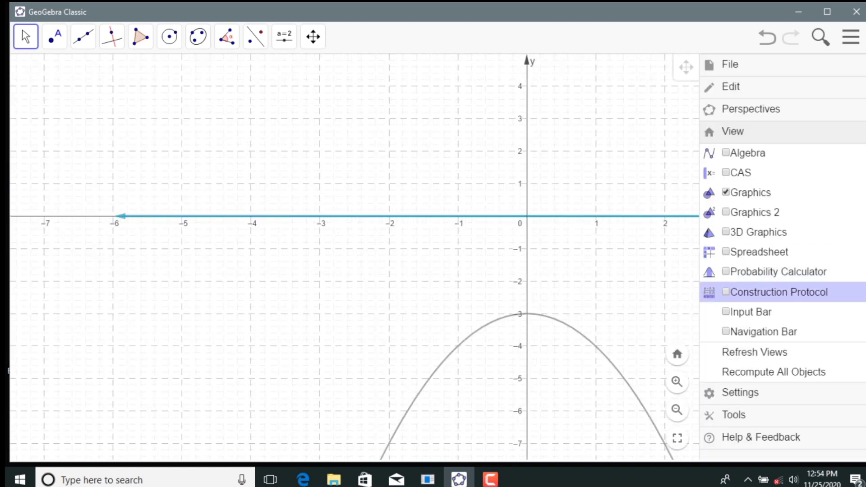
- Download the construction as a file named 6
left_click(729, 64)
mouse_move(756, 186)
left_click(601, 184)
key("BackSpace")
key("BackSpace")
key("BackSpace")
key("BackSpace")
key("BackSpace")
key("BackSpace")
key("BackSpace")
key("BackSpace")
key("BackSpace")
key("BackSpace")
key("BackSpace")
type("6")
key("Return")
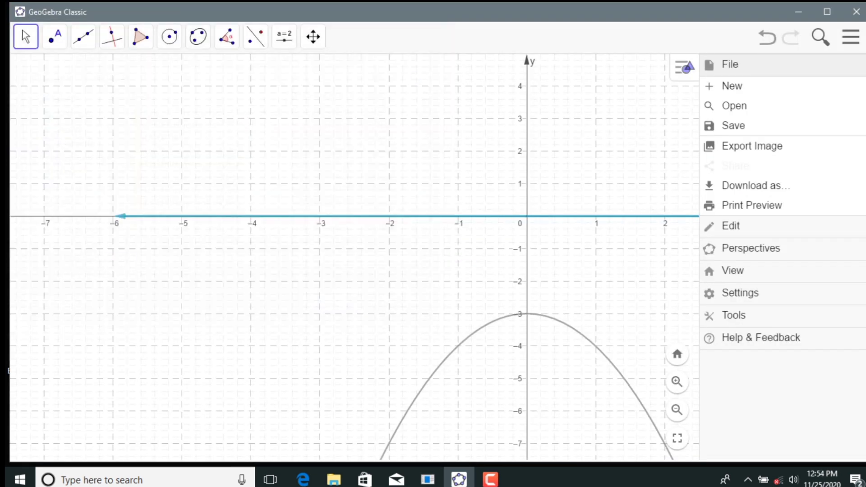
- Show the Algebra view and recolor both x-axis vectors u and v with the saved grey (127, 127, 127)
left_click(732, 270)
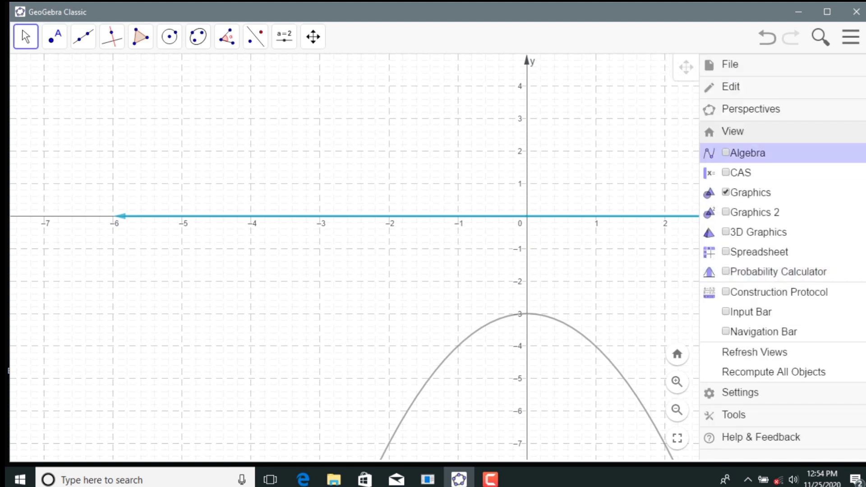
left_click(747, 153)
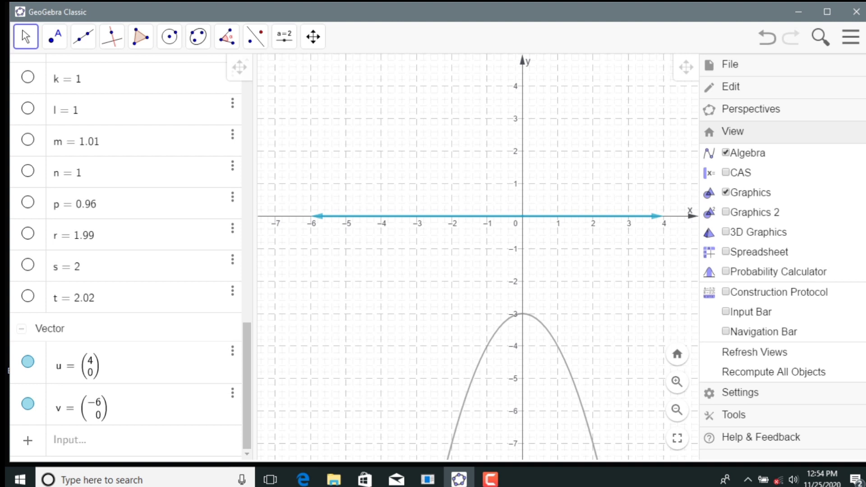
left_click(586, 216)
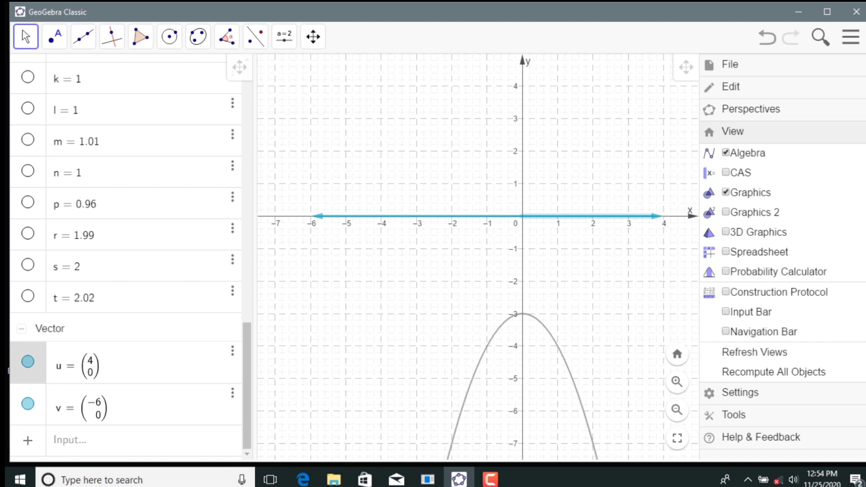
left_click(419, 216, "ctrl")
right_click(43, 344)
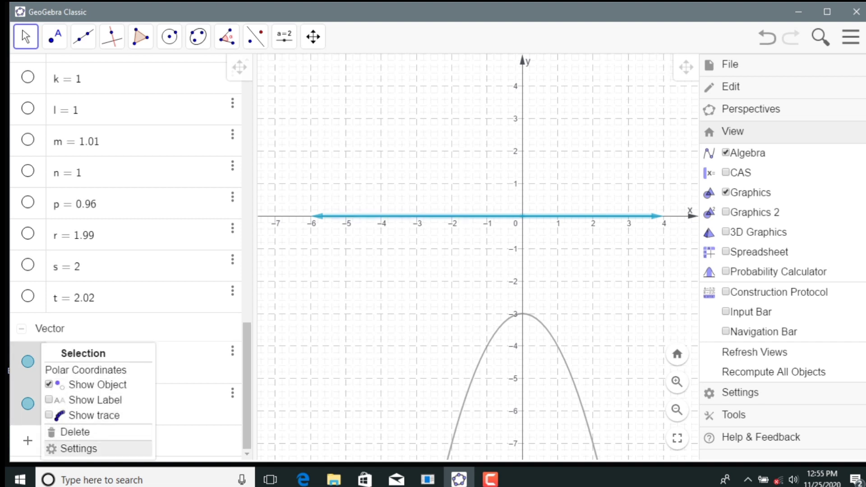
left_click(75, 448)
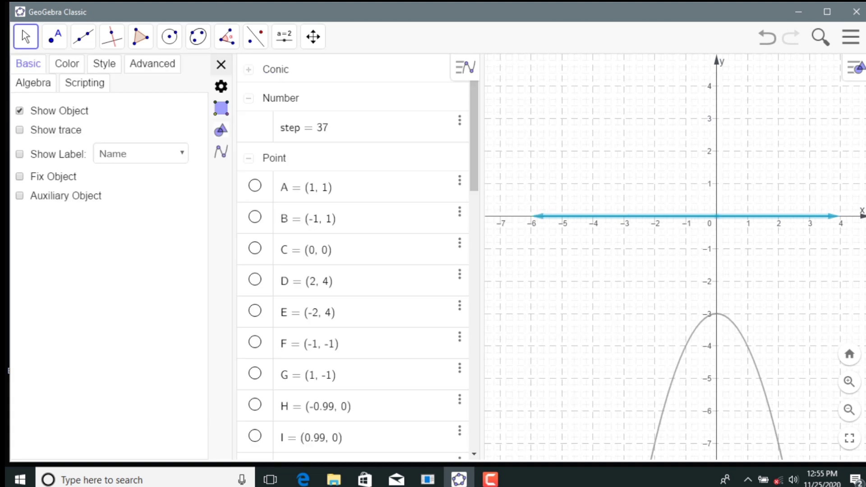
left_click(66, 63)
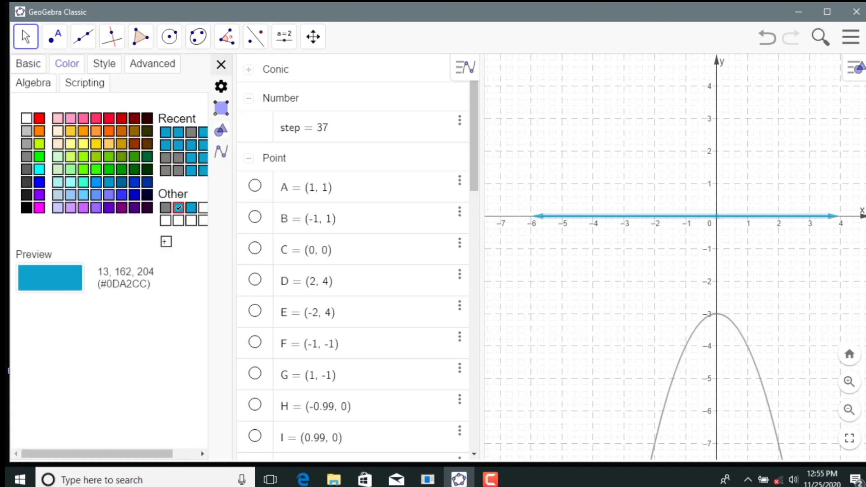
left_click(165, 207)
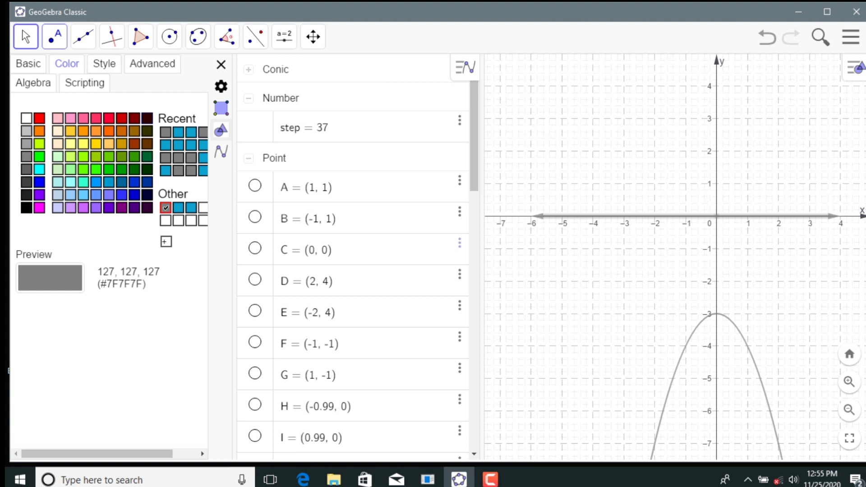
- Place a point where the parabola's vertex meets the y-axis at (0, -3)
left_click(54, 36)
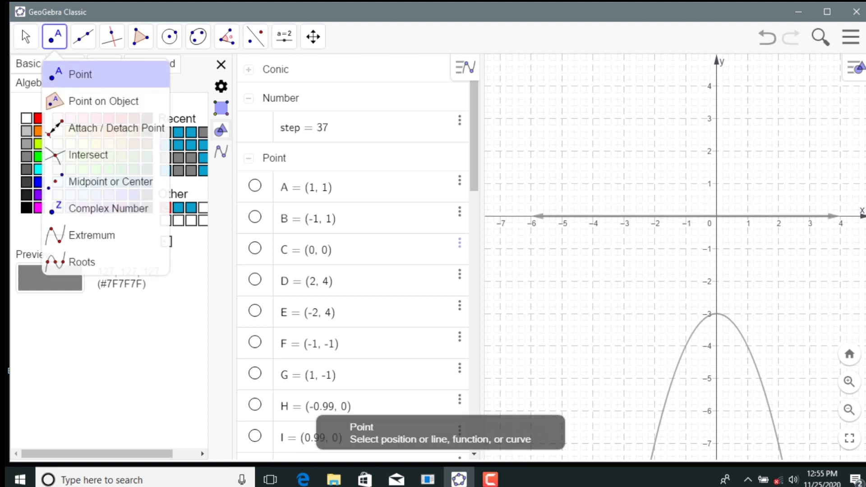
left_click(77, 74)
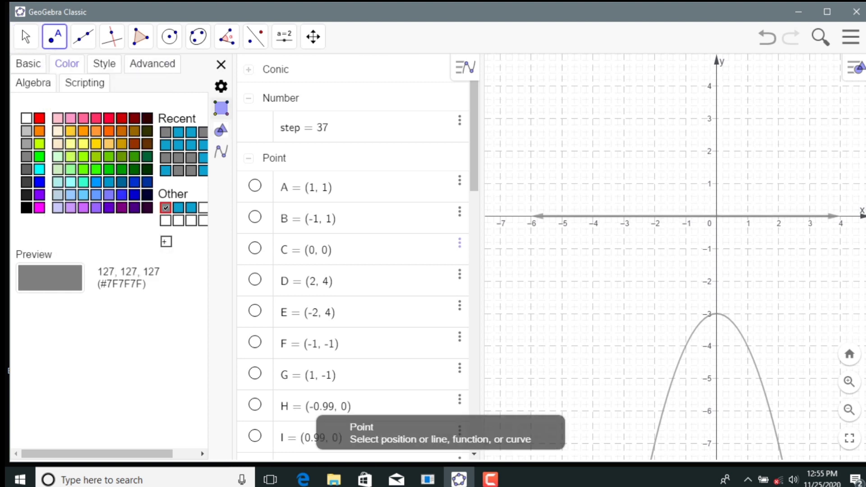
left_click(716, 314)
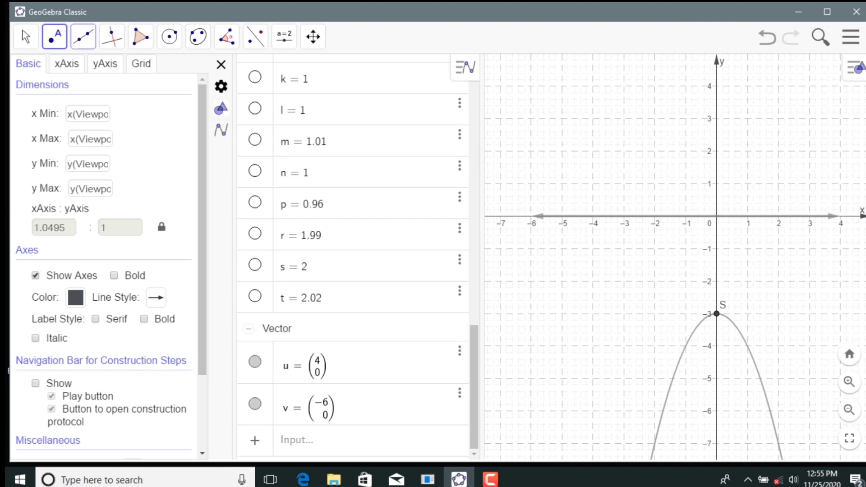
- Draw a vector from the vertex point S straight down the y-axis to about (0, -7.26)
left_click(83, 36)
left_click(111, 208)
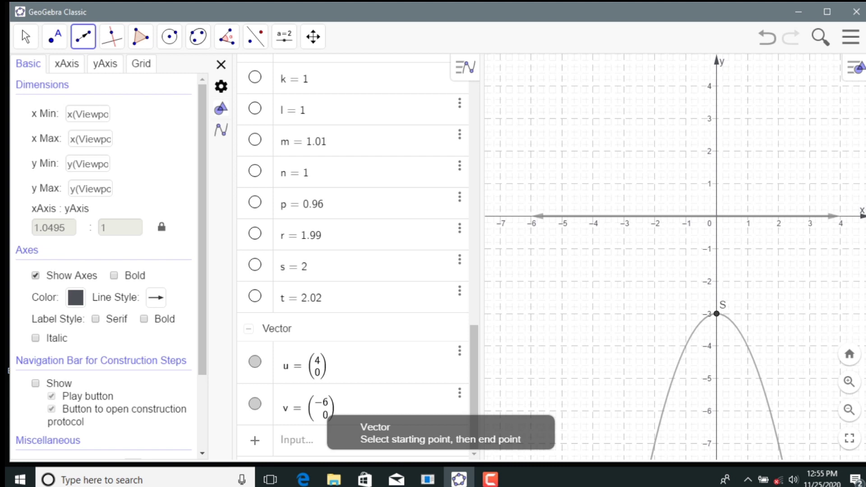
left_click_drag(716, 313, 717, 445)
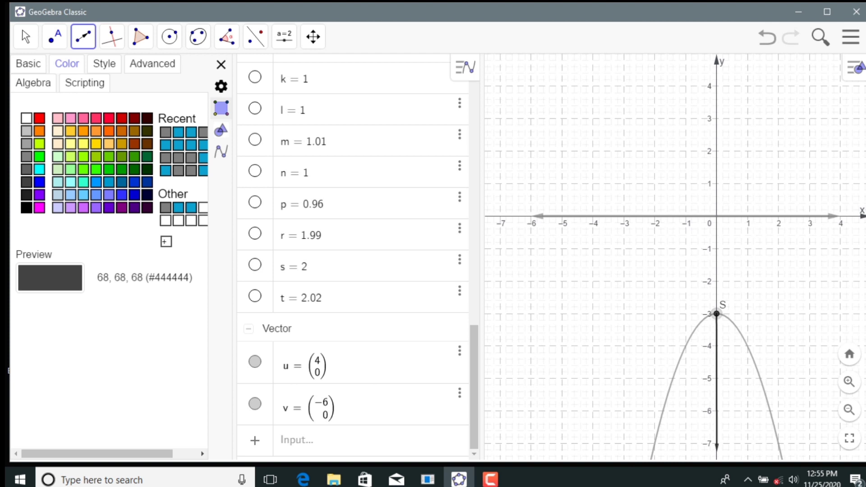
left_click(717, 452)
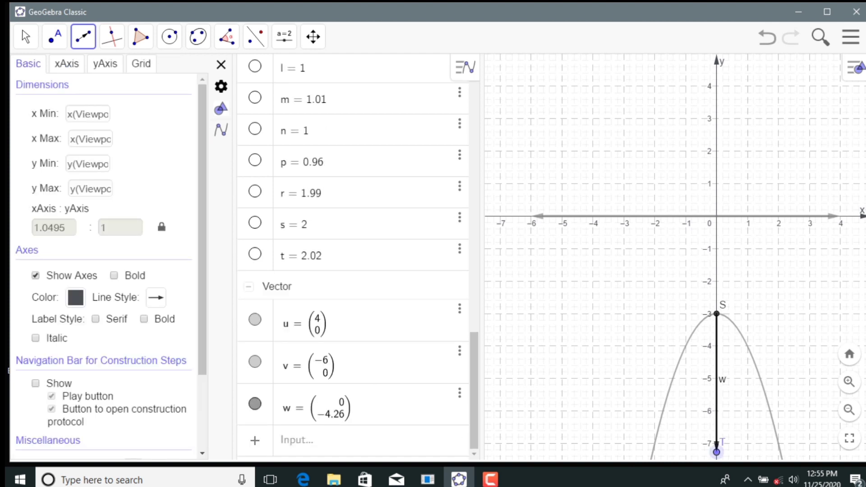
- Recolor the vertical vector w with the saved blue (13, 162, 204) and set its line thickness to 7
left_click(54, 36)
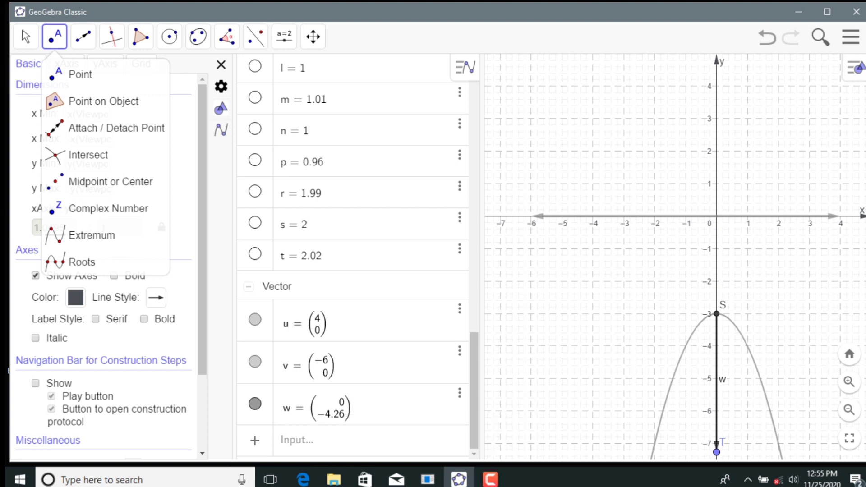
mouse_move(83, 36)
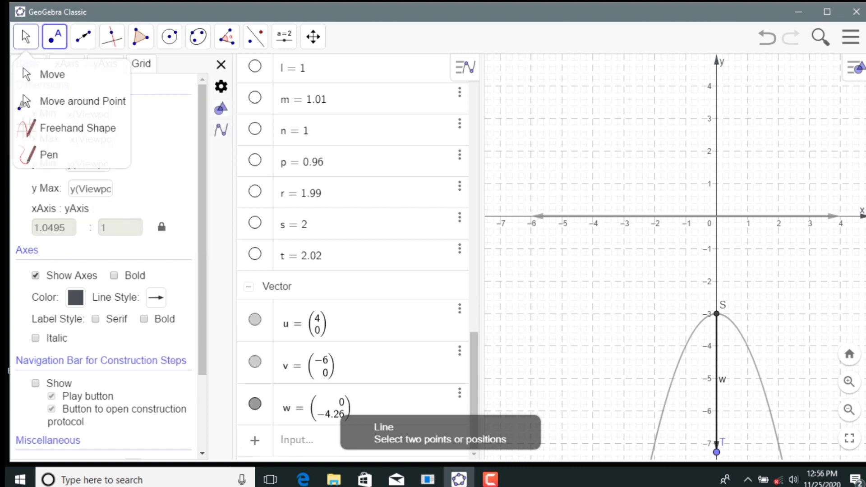
left_click(26, 36)
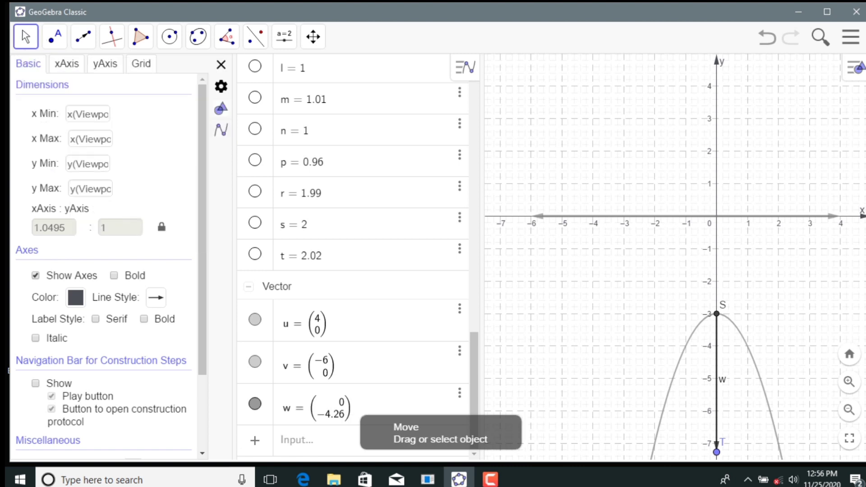
left_click(717, 384)
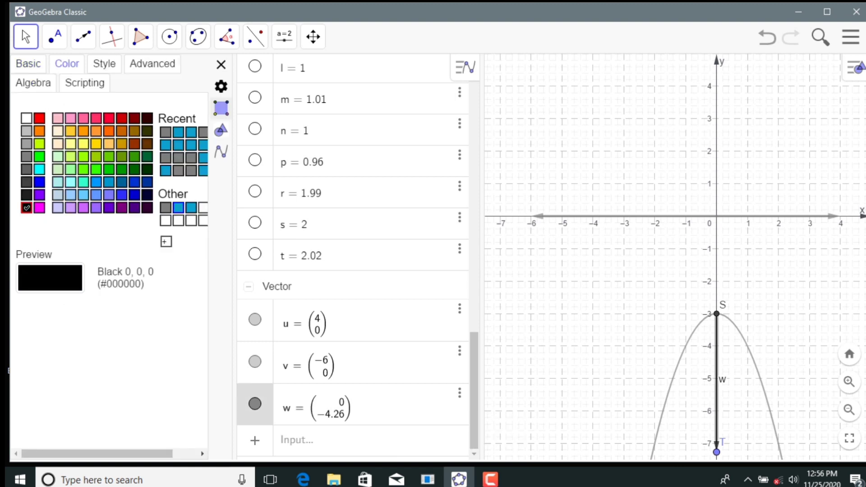
left_click(179, 207)
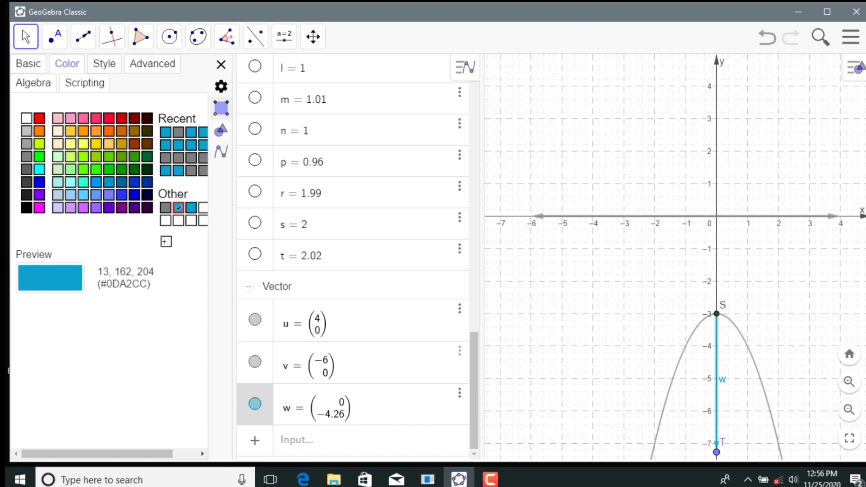
left_click(105, 64)
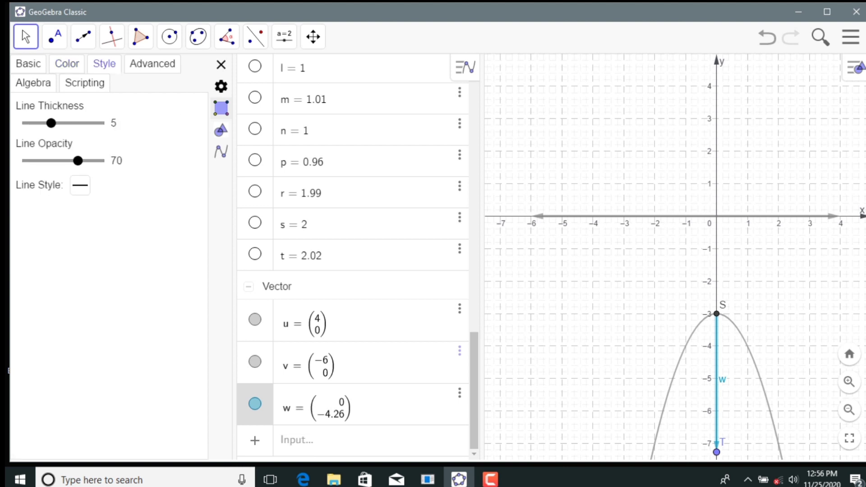
left_click_drag(51, 124, 63, 123)
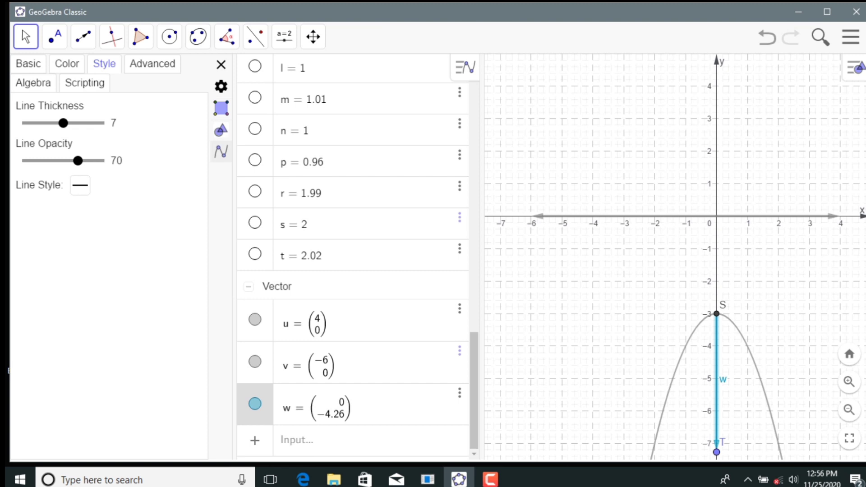
- Turn off the labels of the vertex point S and the vertical vector w
left_click(717, 314)
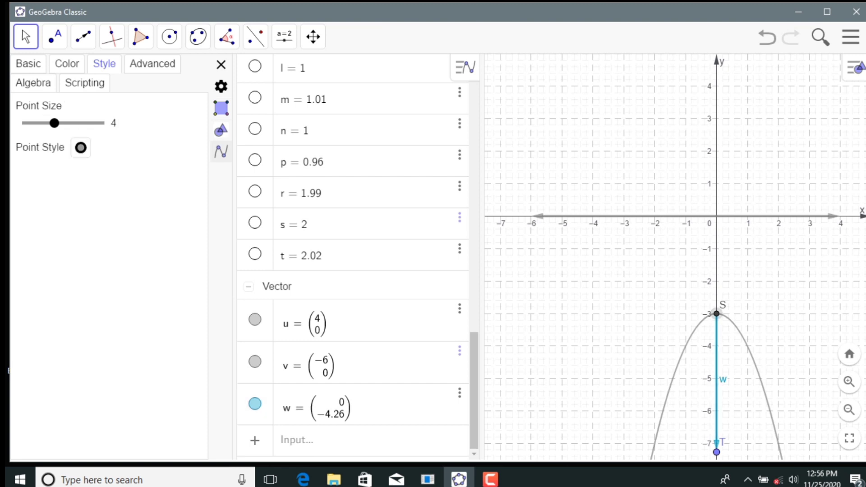
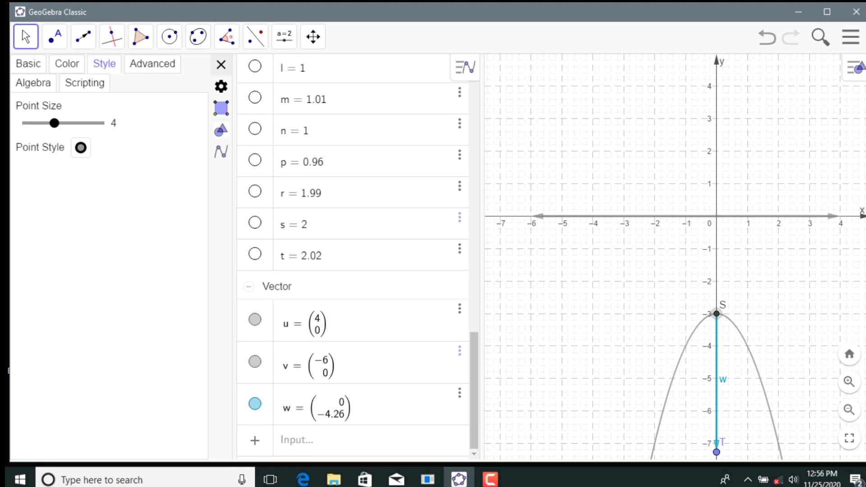
left_click(28, 64)
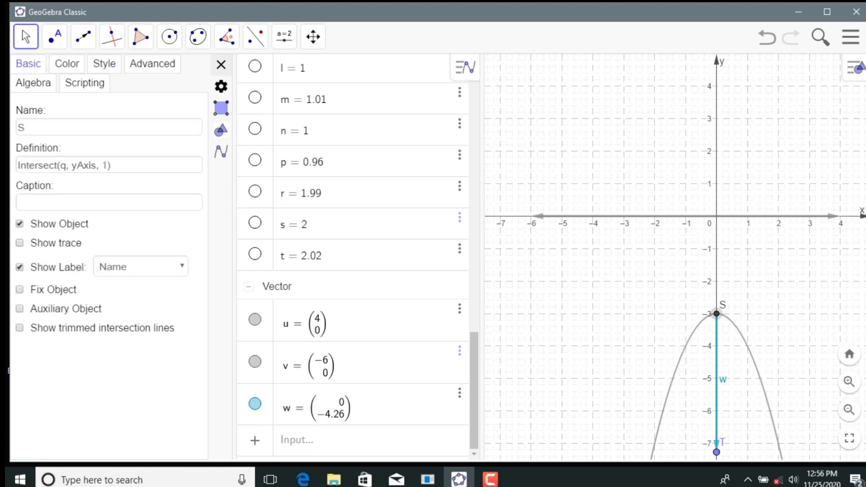
left_click(20, 268)
left_click(717, 379)
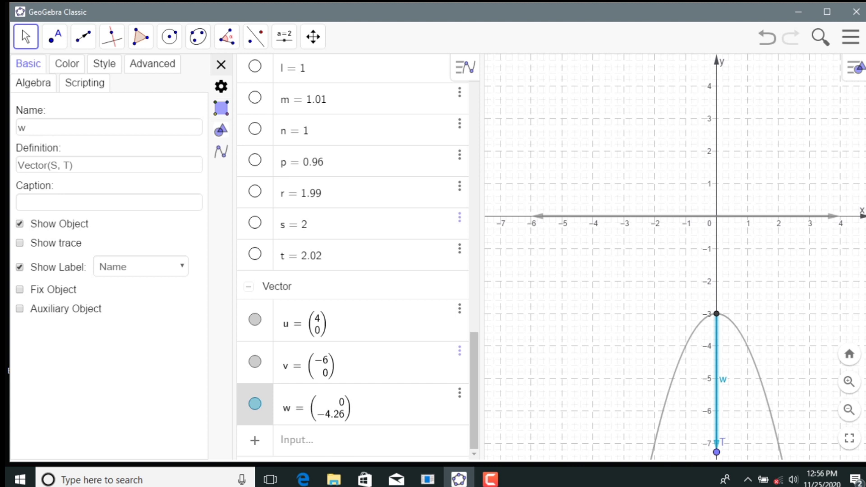
left_click(20, 268)
- Hide the endpoint T of the vertical vector, keeping the vertex point S shown
scroll(352, 257, "up", 7)
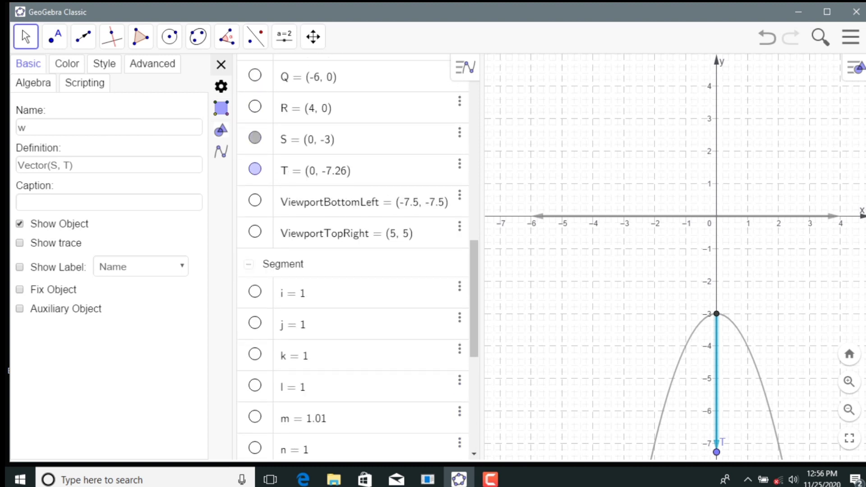
left_click(255, 169)
scroll(351, 257, "up", 2)
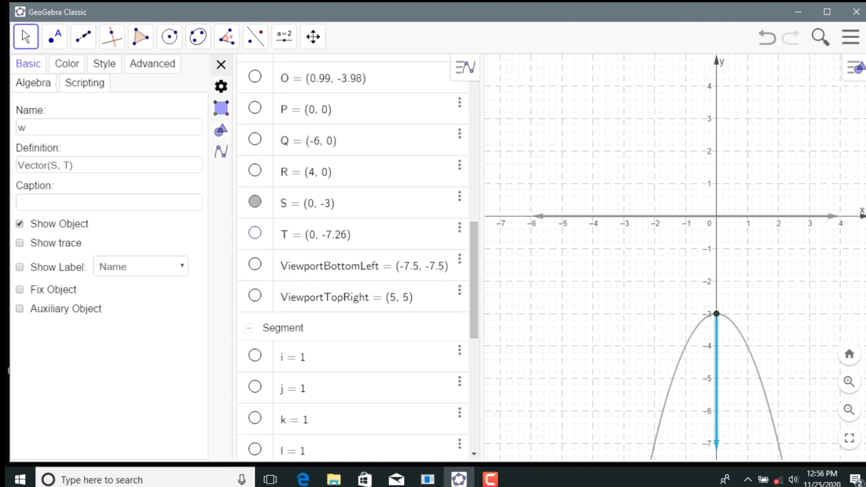
left_click(255, 201)
left_click(255, 202)
- Recolor the vertex point S with the saved blue (13, 162, 204) and close the object settings
left_click(716, 313)
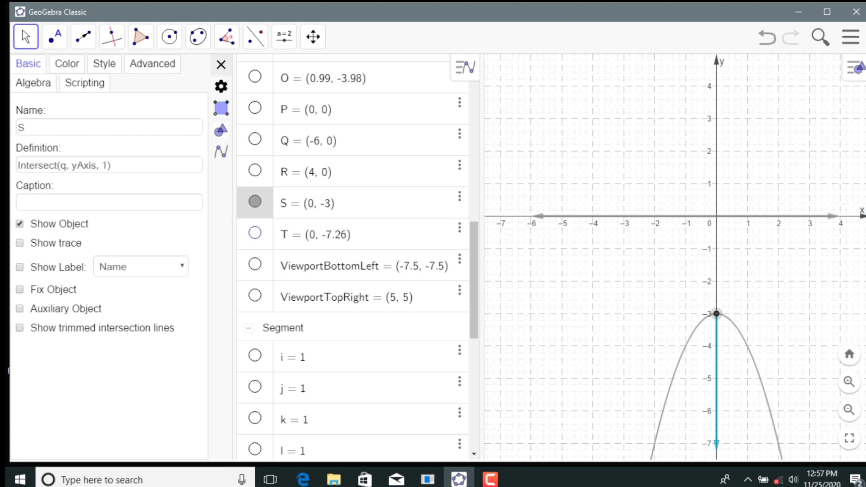
left_click(66, 64)
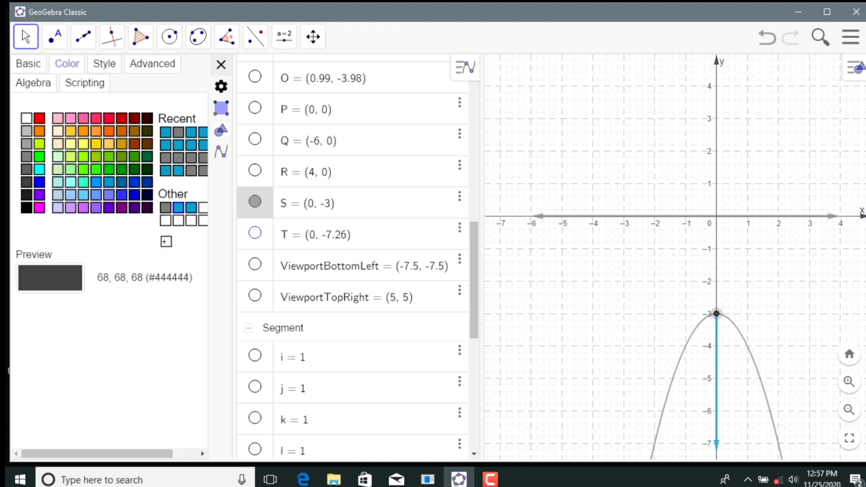
left_click(179, 207)
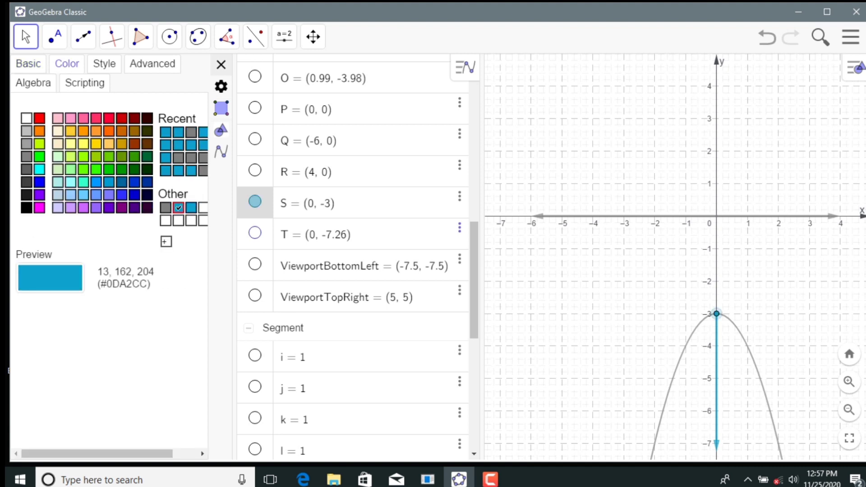
left_click(221, 64)
- Open the construction protocol and mark vector w as a breakpoint
left_click(851, 37)
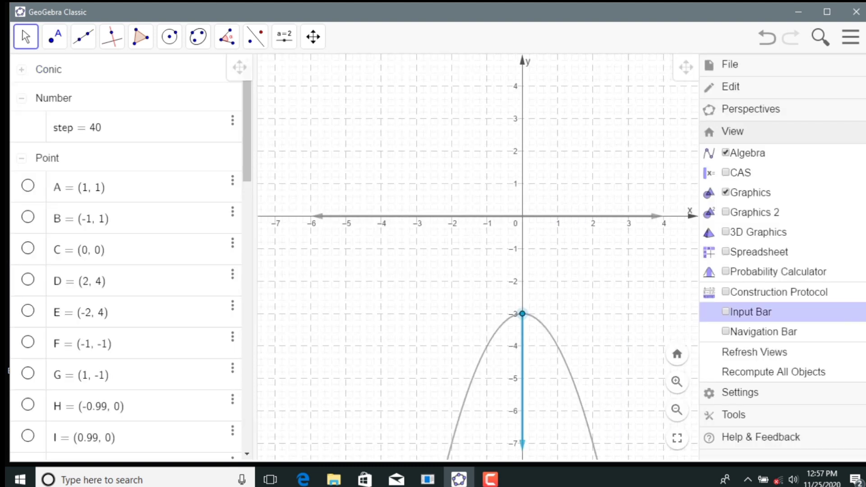
left_click(779, 292)
scroll(779, 420, "down", 4)
left_click(845, 427)
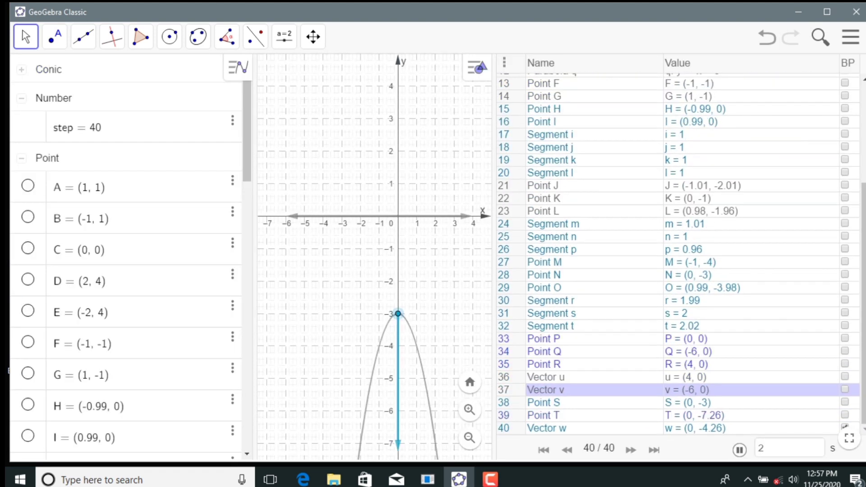
- Hide the construction protocol and the algebra view so only the graphics view remains
left_click(851, 37)
left_click(779, 292)
left_click(747, 153)
- Download a copy of the construction to the Downloads folder under the file name geogebra7
left_click(730, 65)
left_click(752, 186)
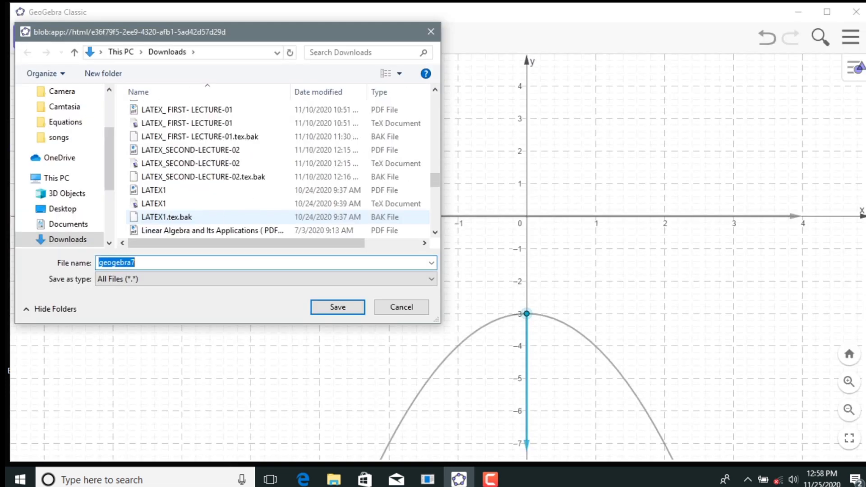
scroll(194, 217, "down", 4)
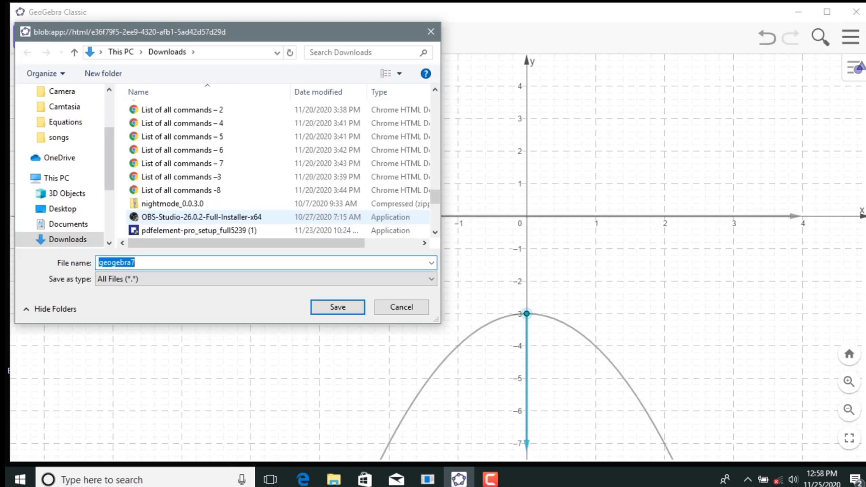
scroll(194, 217, "down", 4)
scroll(194, 217, "down", 2)
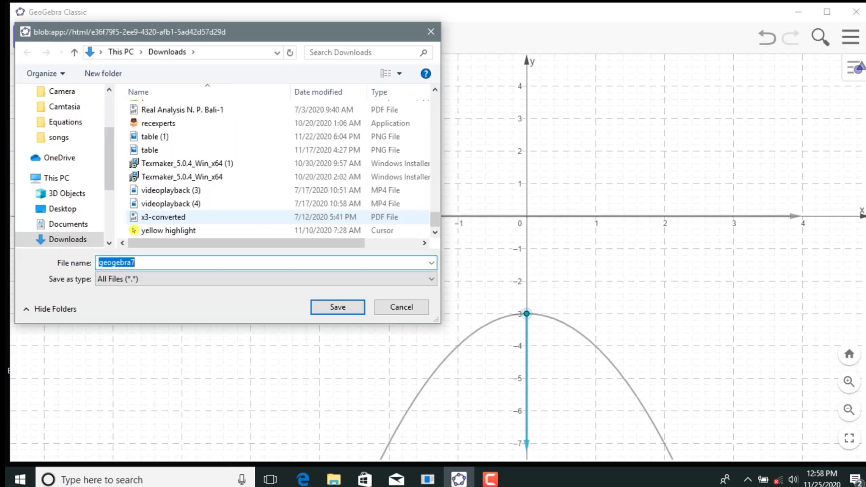
scroll(194, 217, "up", 10)
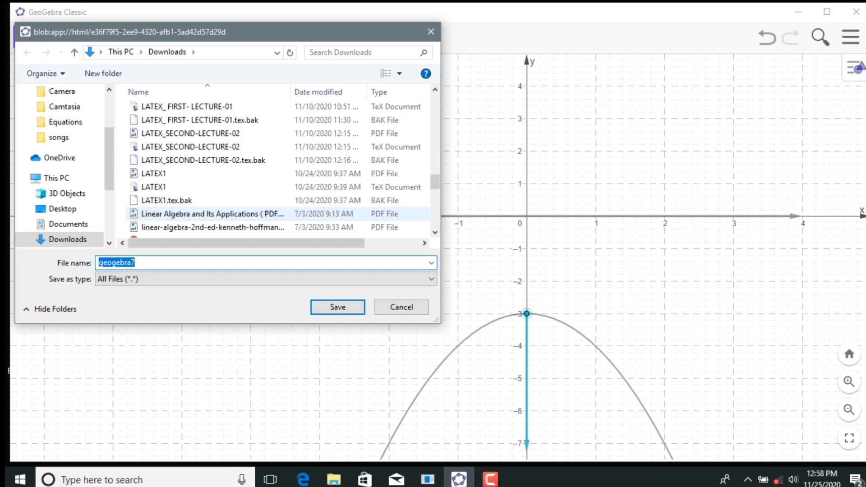
scroll(193, 216, "up", 3)
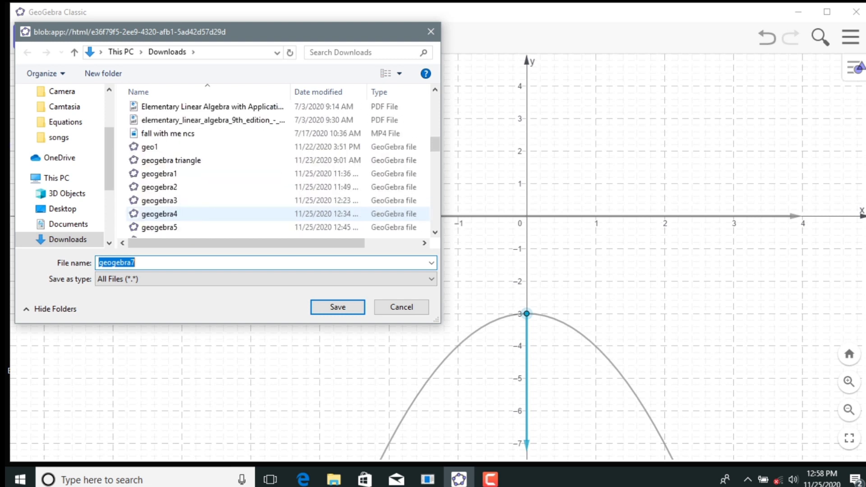
scroll(194, 215, "down", 2)
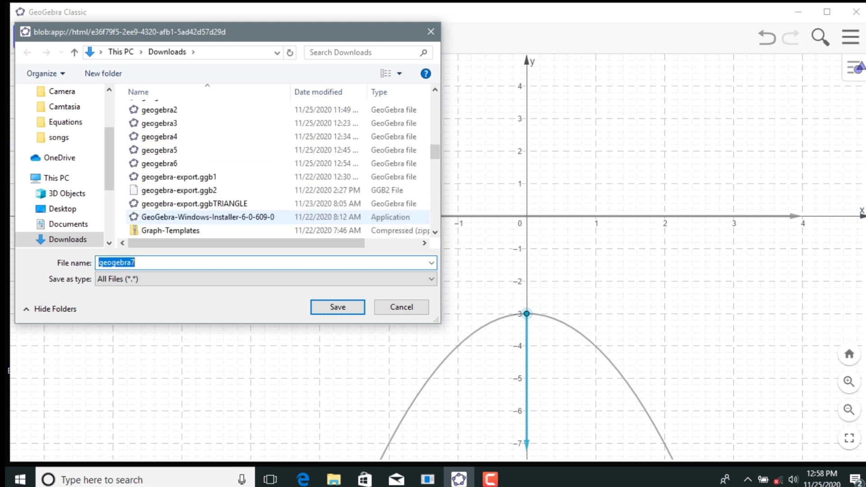
left_click(337, 306)
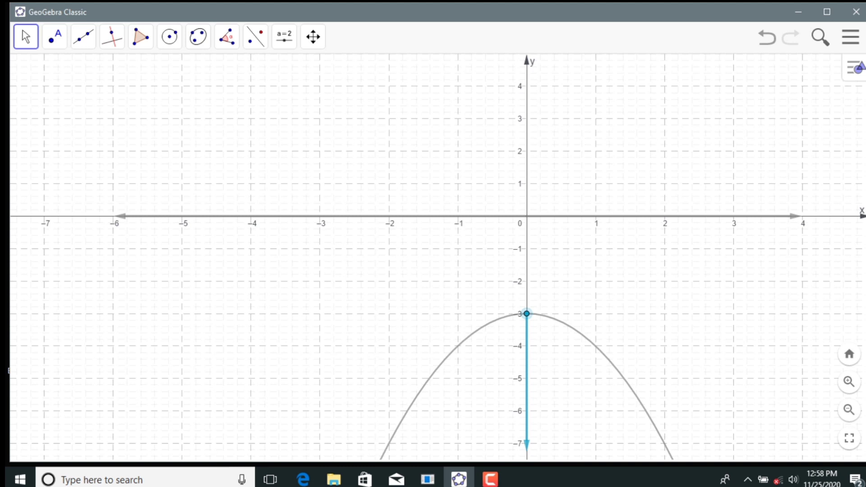
left_click(851, 37)
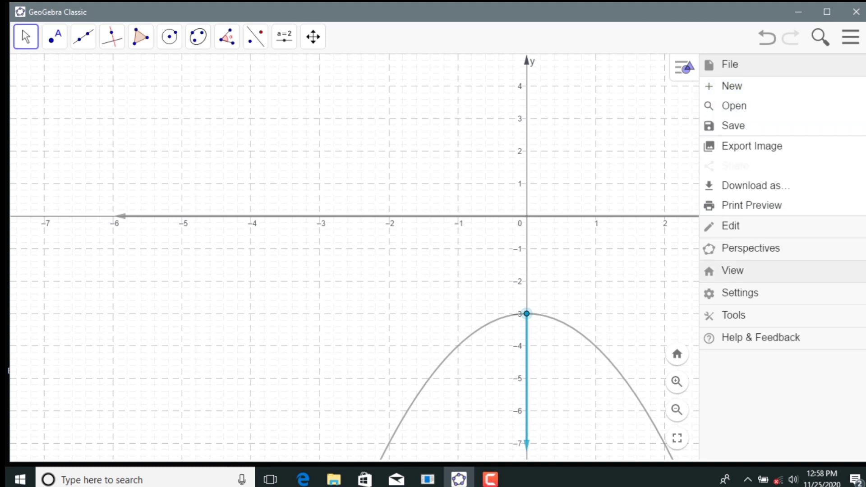
left_click(740, 270)
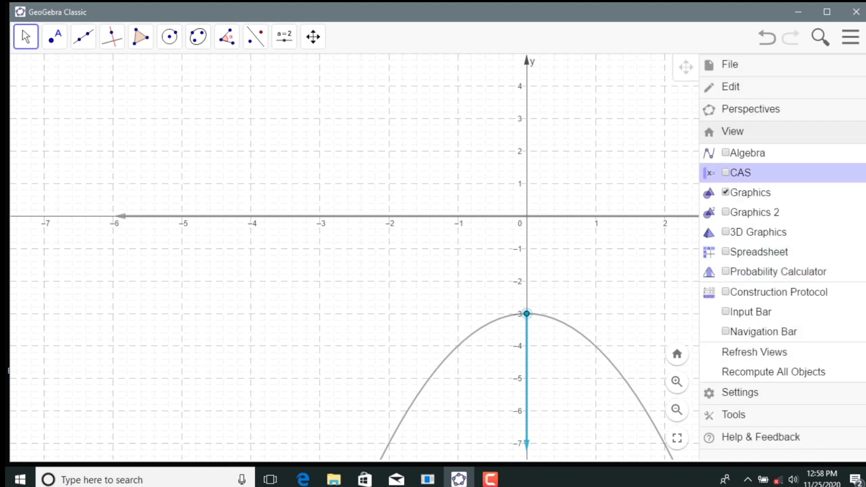
left_click(746, 153)
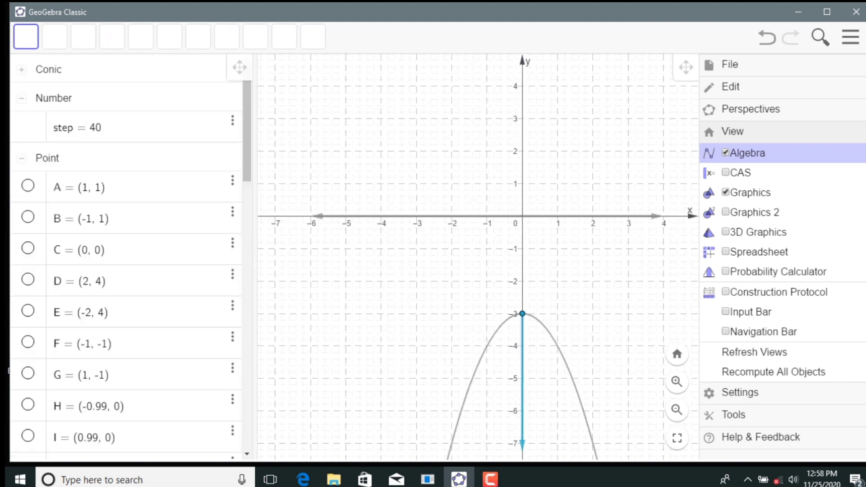
left_click(747, 153)
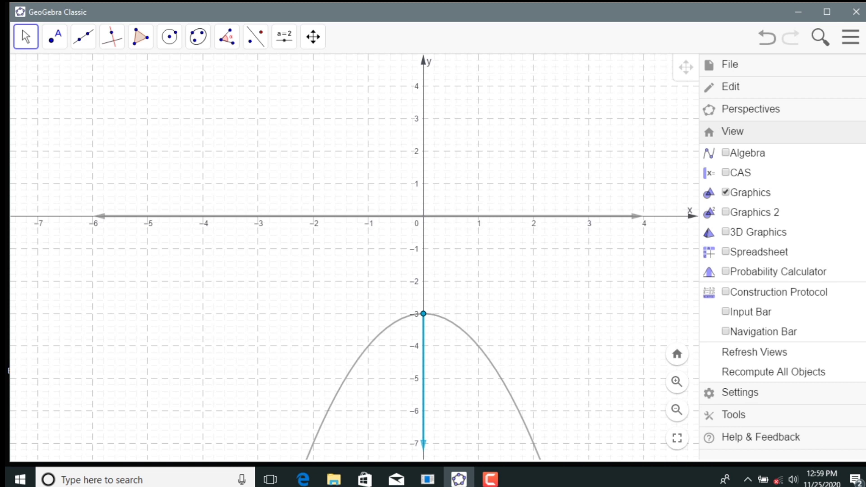
left_click(851, 37)
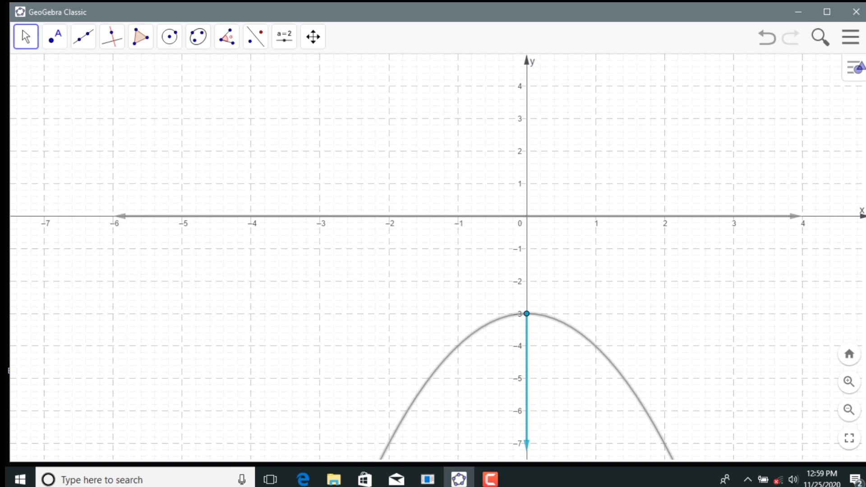
- Show the algebra view beside the graphics view
left_click(850, 37)
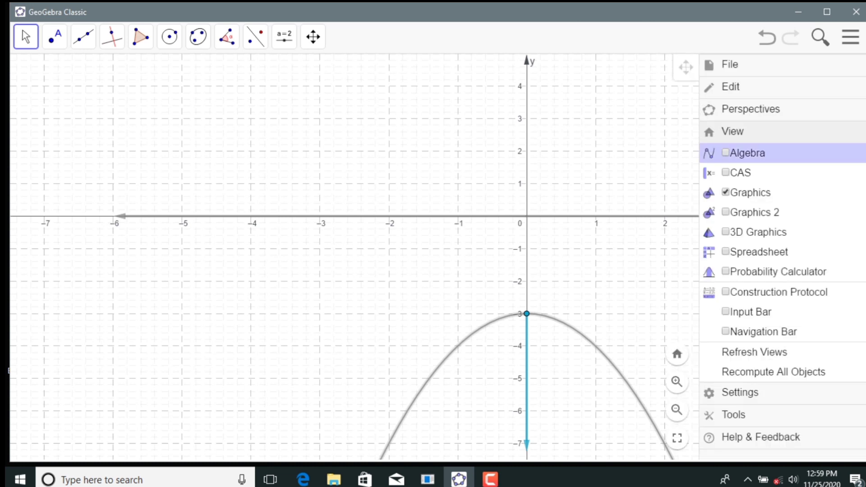
left_click(747, 153)
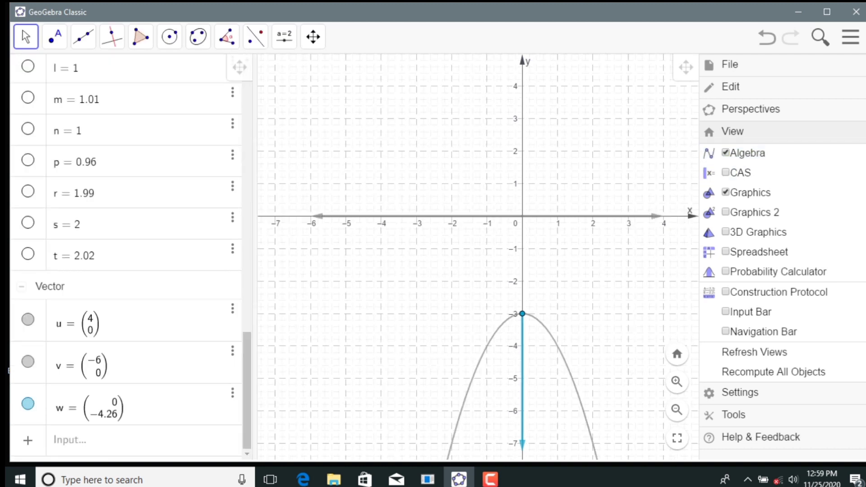
left_click(851, 37)
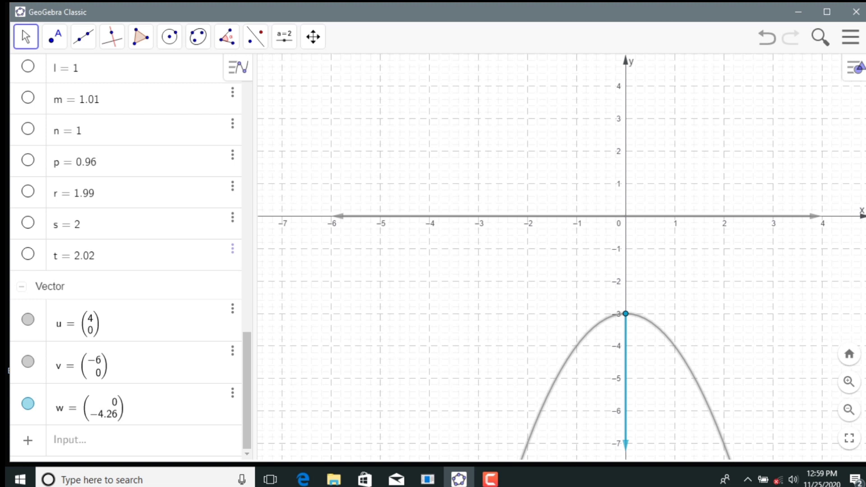
- Recolor the parabola q with the saved blue (13, 162, 204) in its object settings
right_click(560, 370)
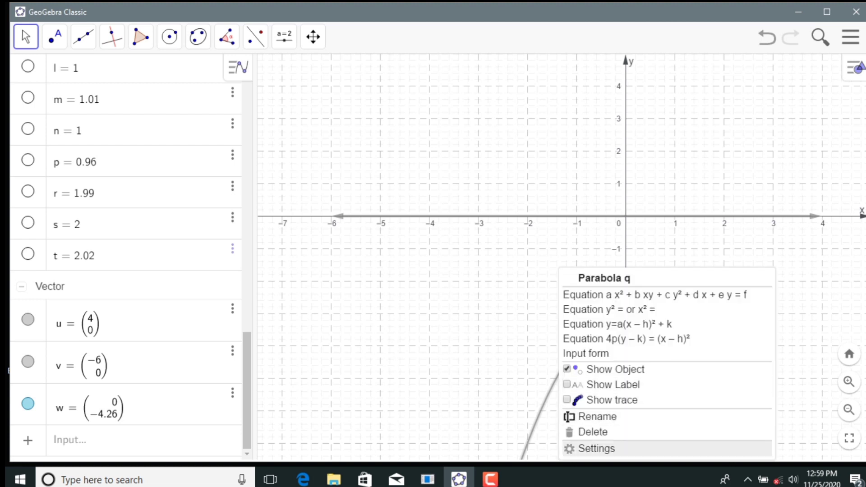
left_click(597, 448)
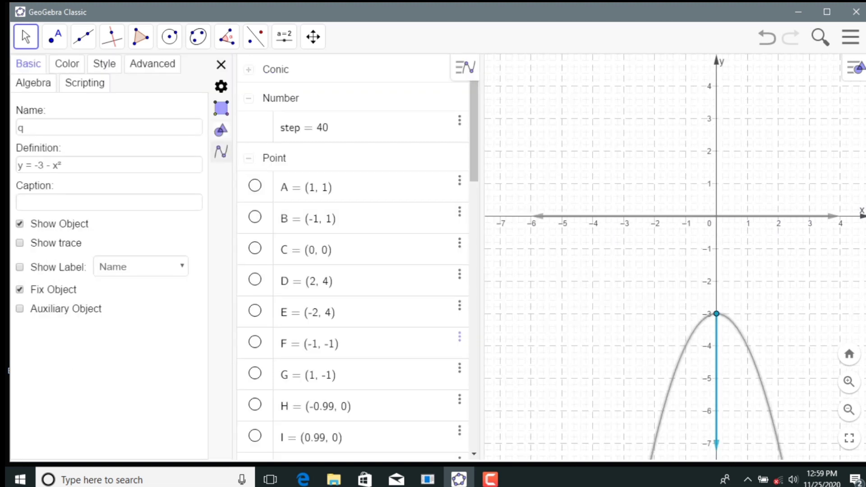
left_click(67, 64)
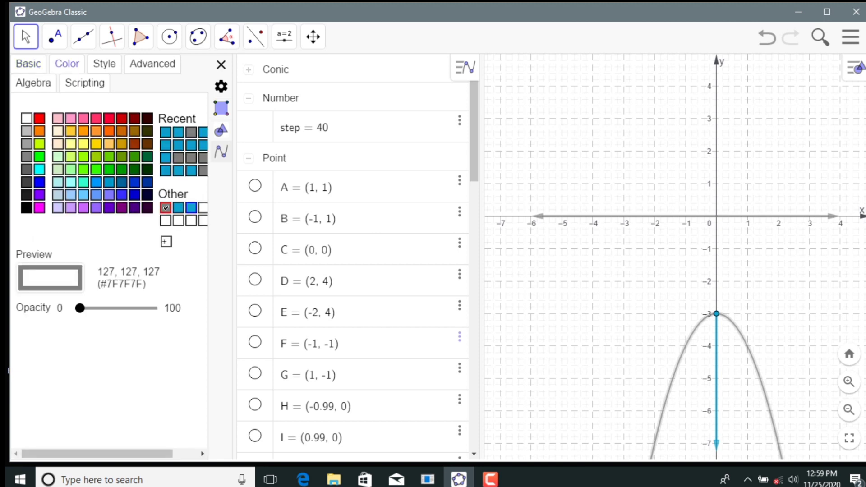
left_click(191, 208)
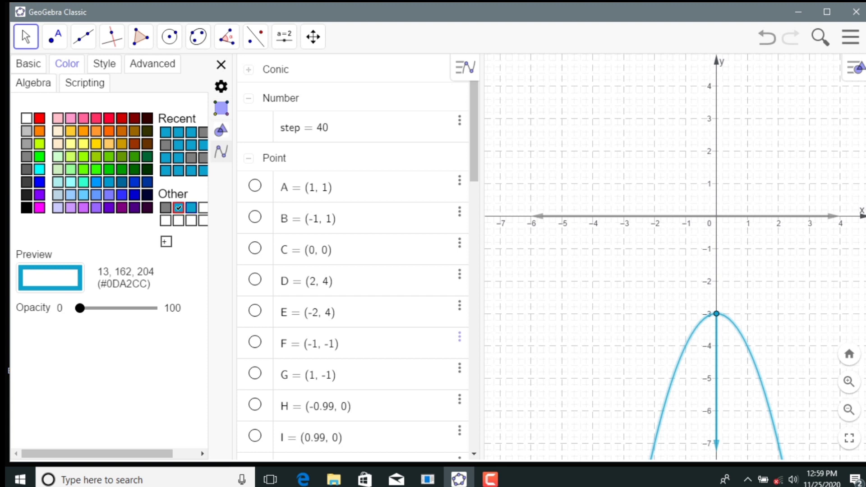
- Recolor the horizontal vectors u and v together with a custom green (110, 184, 25) and clear the selection
left_click(777, 216)
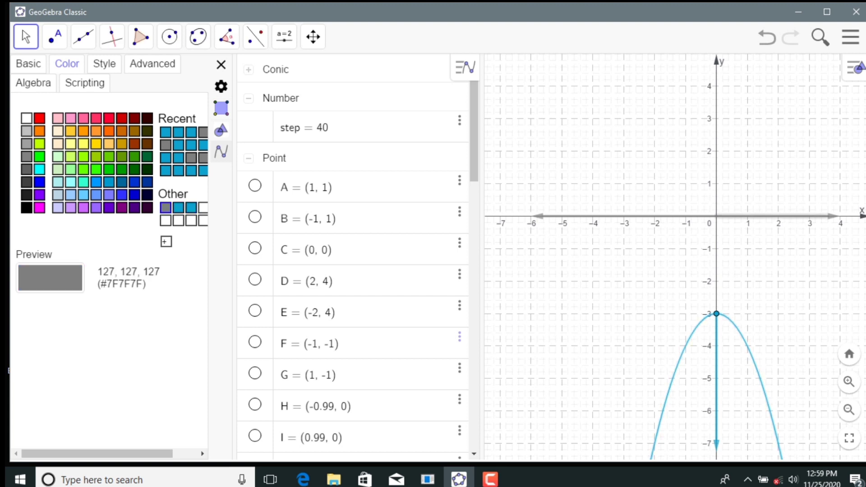
left_click(640, 217)
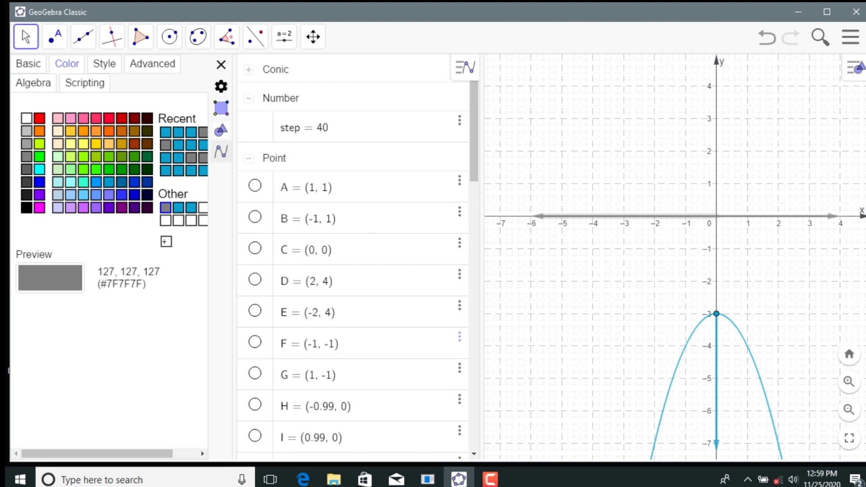
scroll(459, 338, "down", 15)
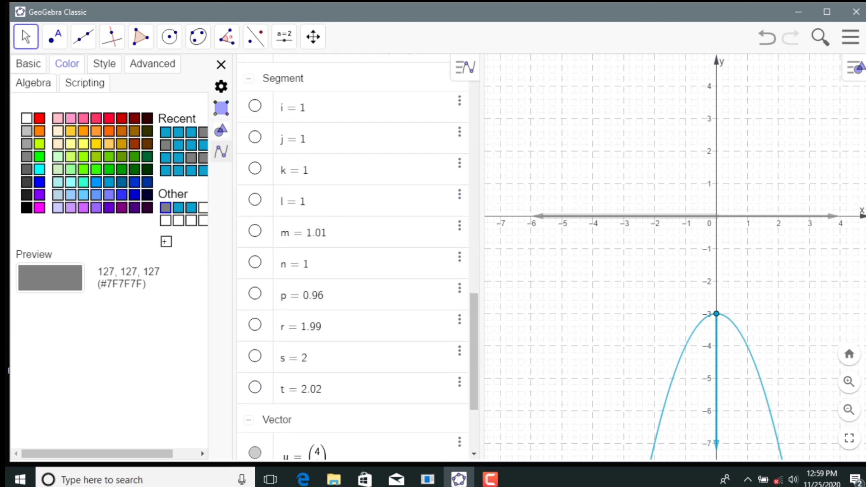
scroll(460, 357, "down", 3)
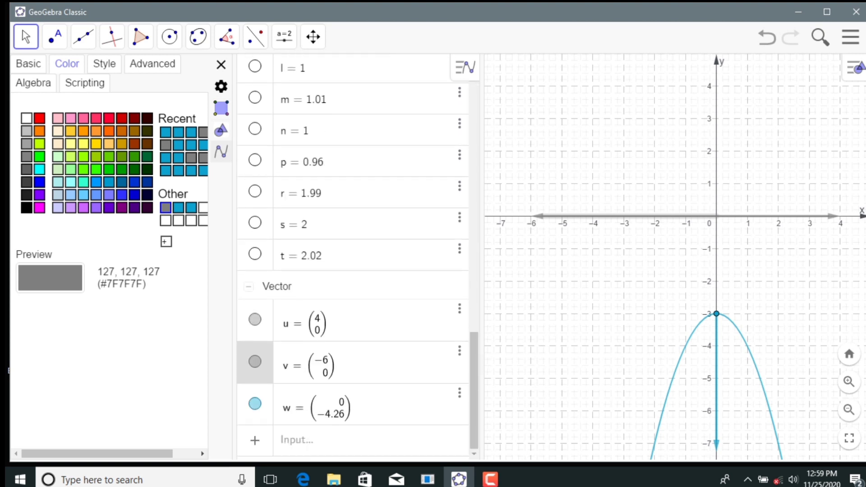
left_click(316, 323, "ctrl")
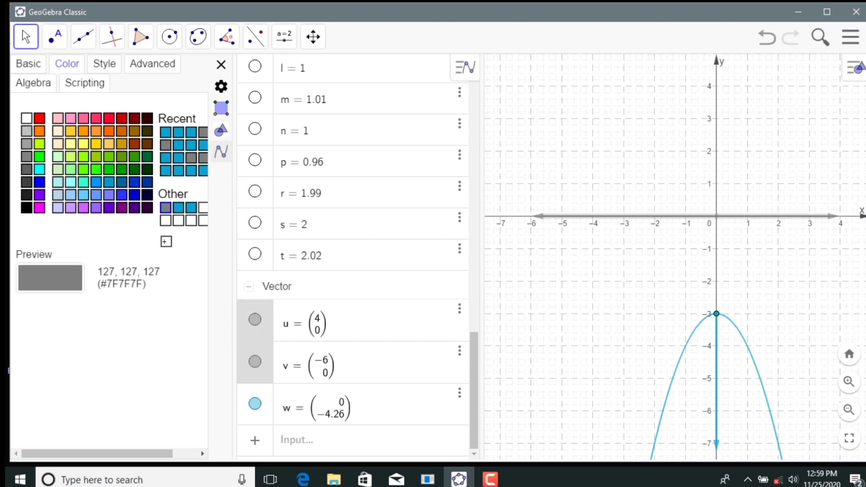
left_click(166, 241)
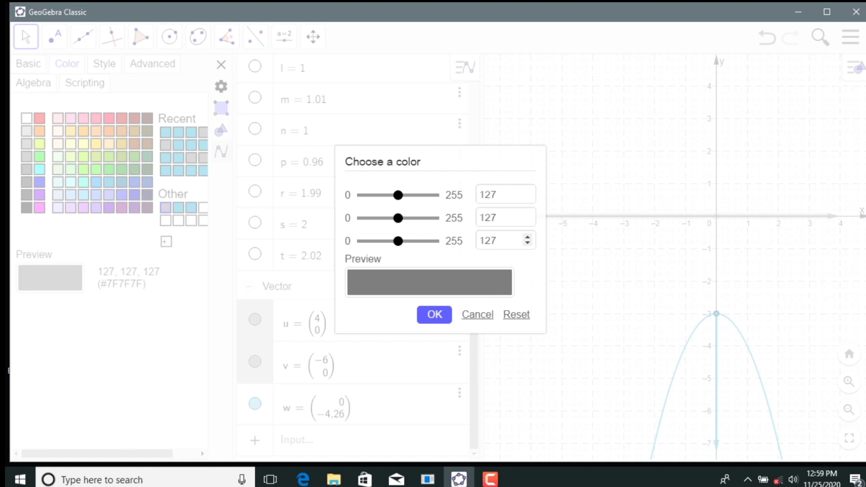
left_click(506, 194)
key("BackSpace")
key("BackSpace")
key("BackSpace")
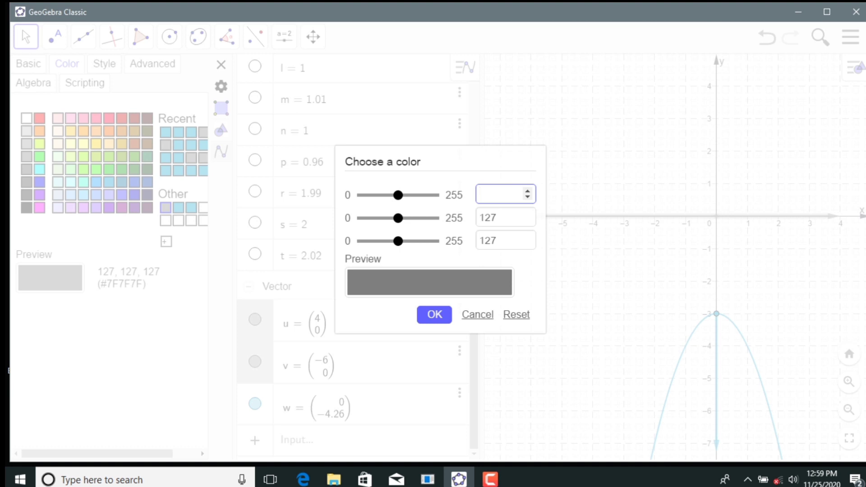
type("110")
key("Tab")
type("184")
key("Tab")
type("25")
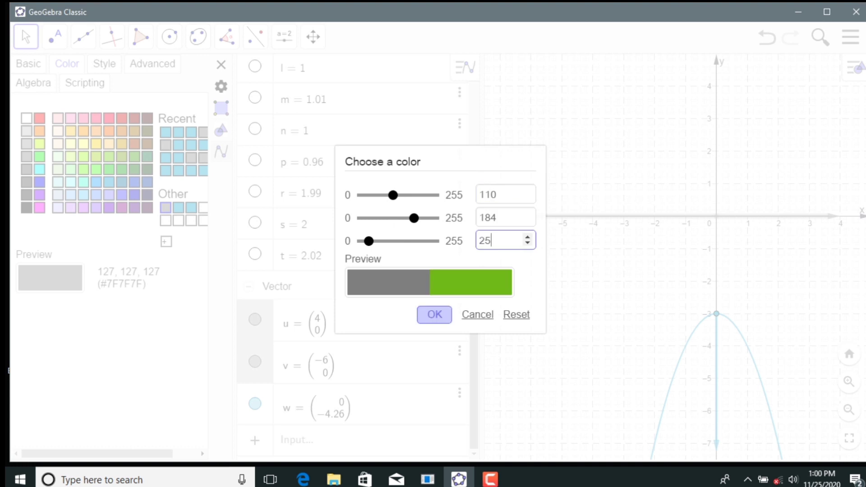
key("Return")
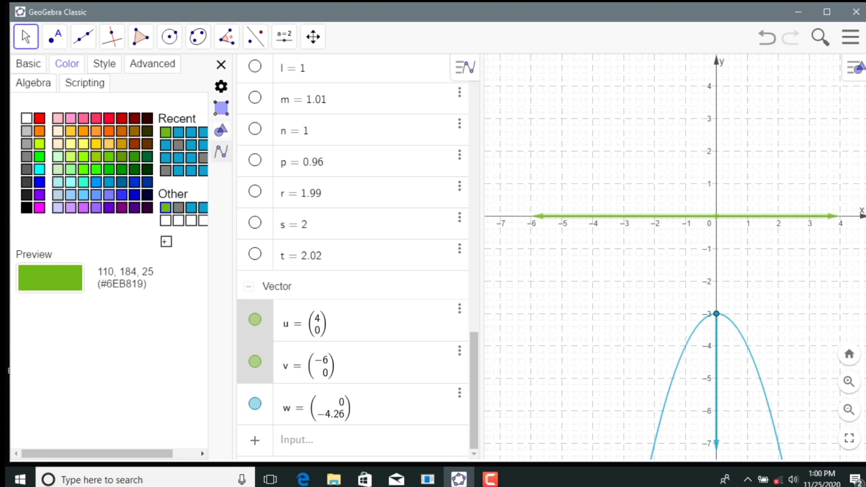
key("Escape")
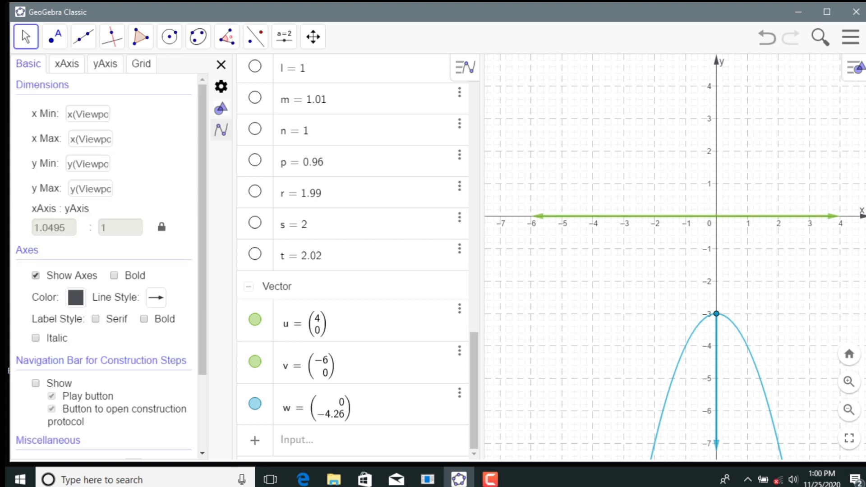
- Recolor the vertical vector w with a custom orange (253, 96, 46) and give the vertex point S the same color
left_click(716, 383)
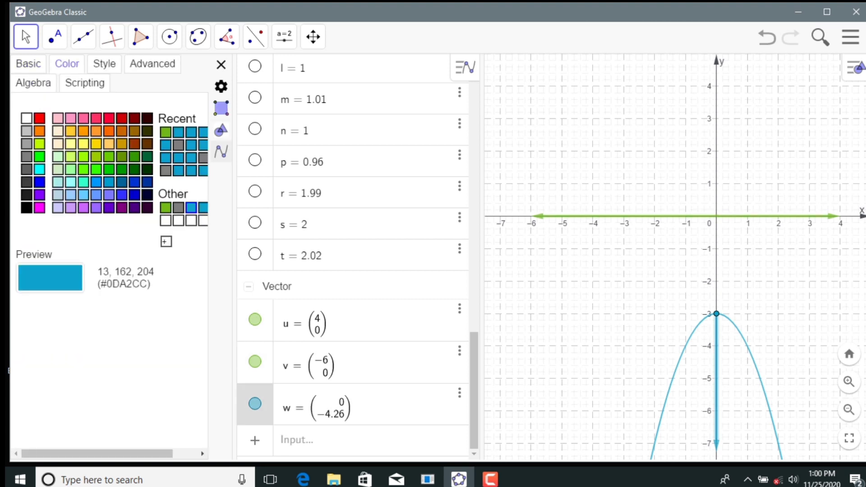
left_click(191, 208)
left_click(166, 241)
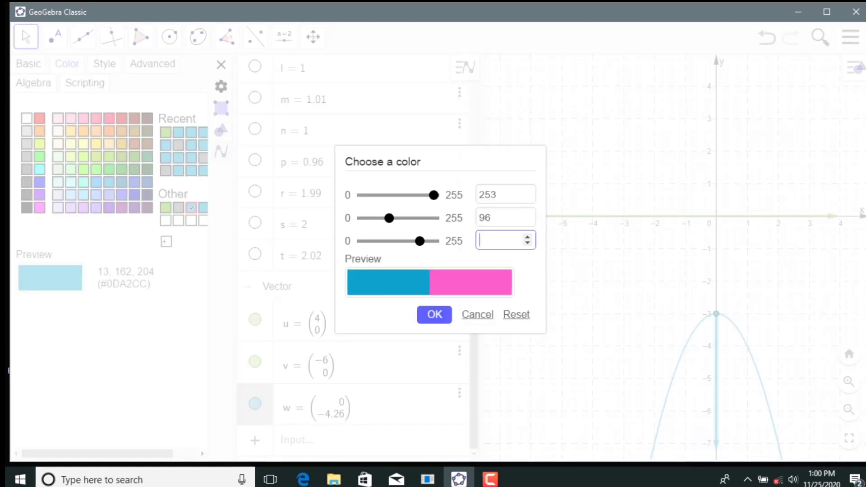
type("46")
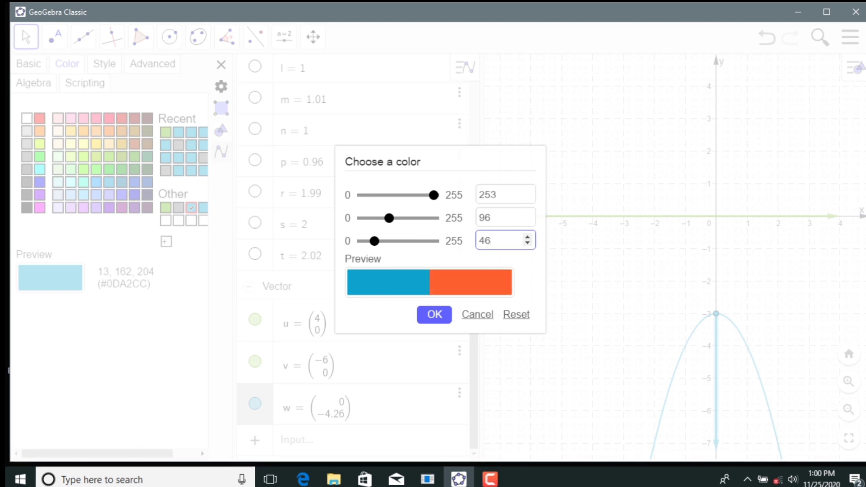
left_click(434, 315)
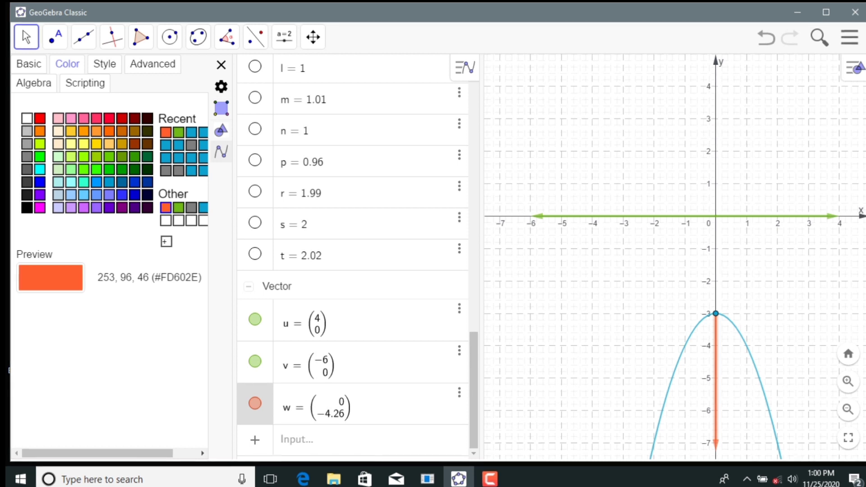
left_click(715, 313)
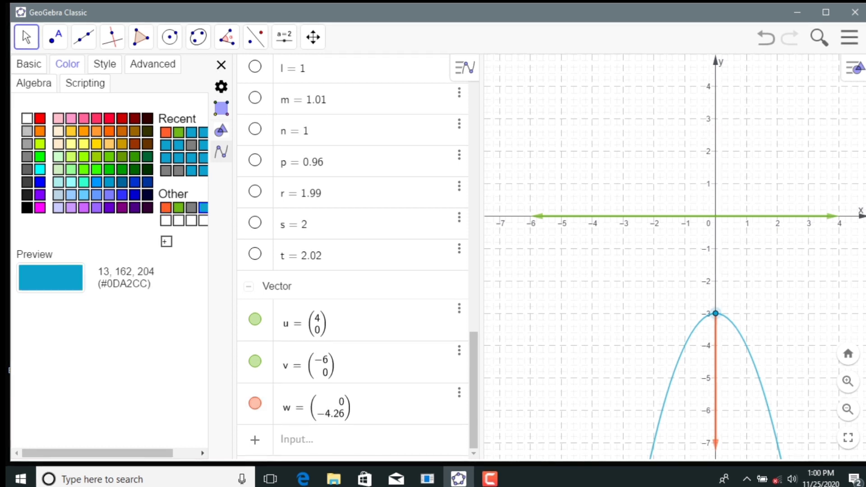
left_click(166, 208)
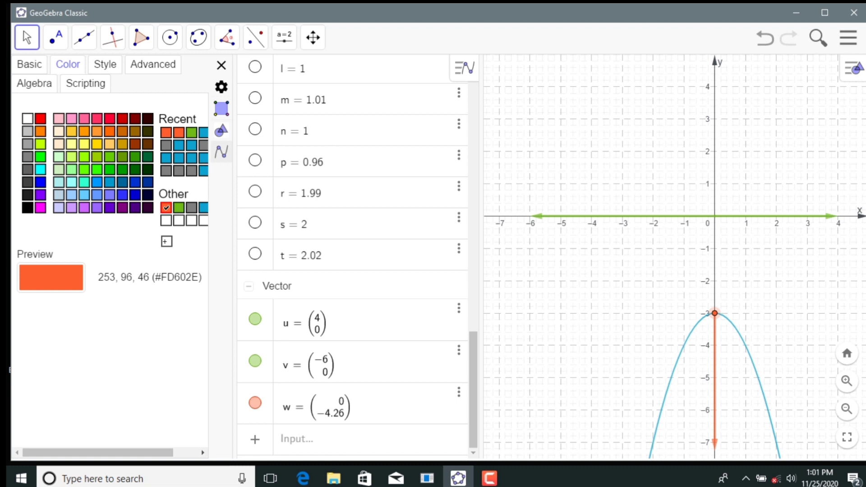
- Hide the algebra view, show the construction protocol and look through its list of objects
left_click(848, 37)
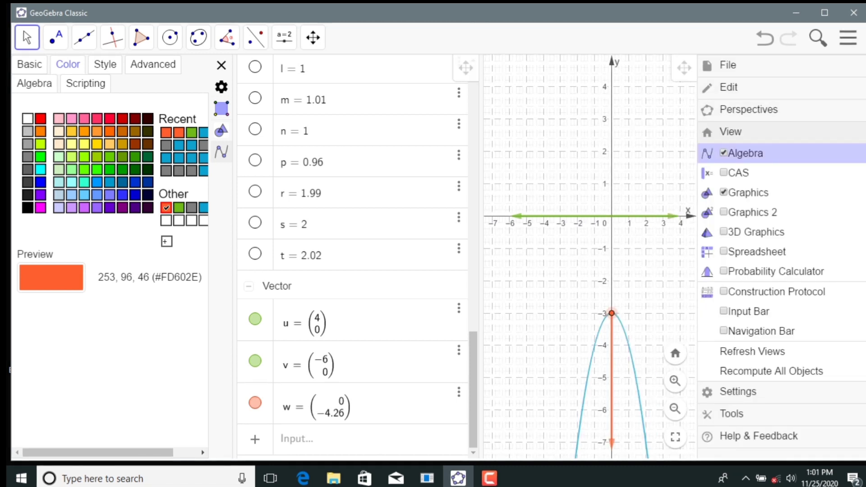
left_click(744, 153)
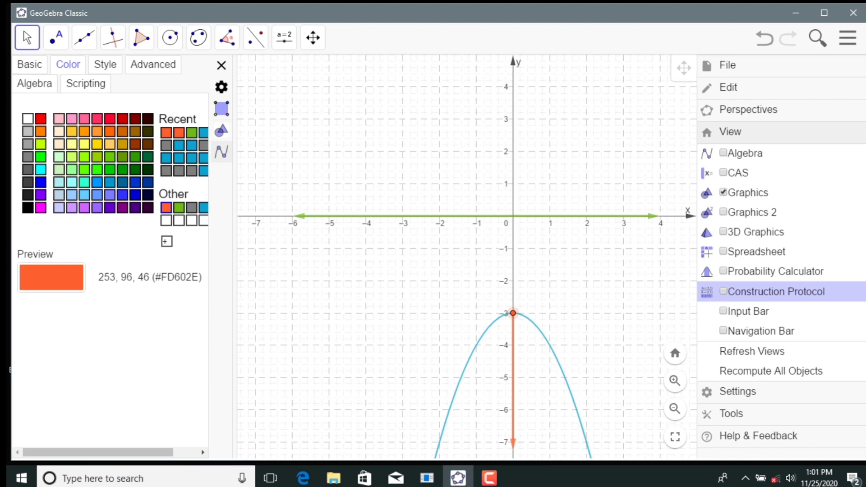
left_click(762, 291)
left_click(654, 355)
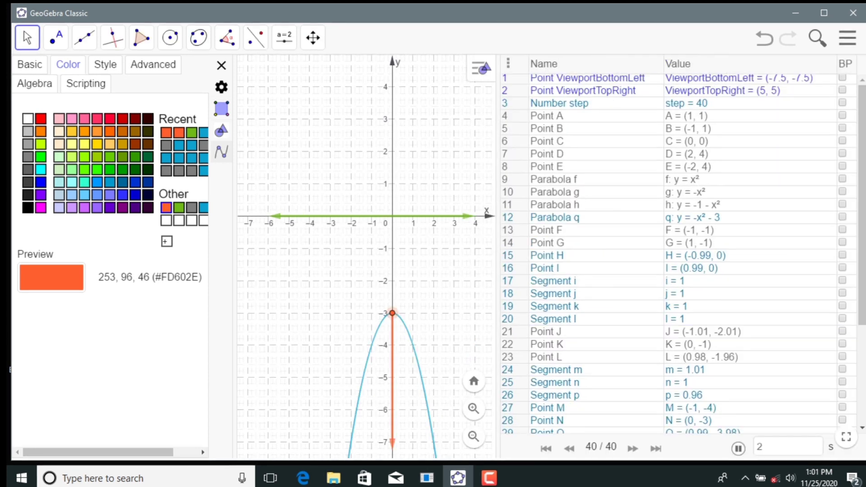
scroll(677, 356, "down", 4)
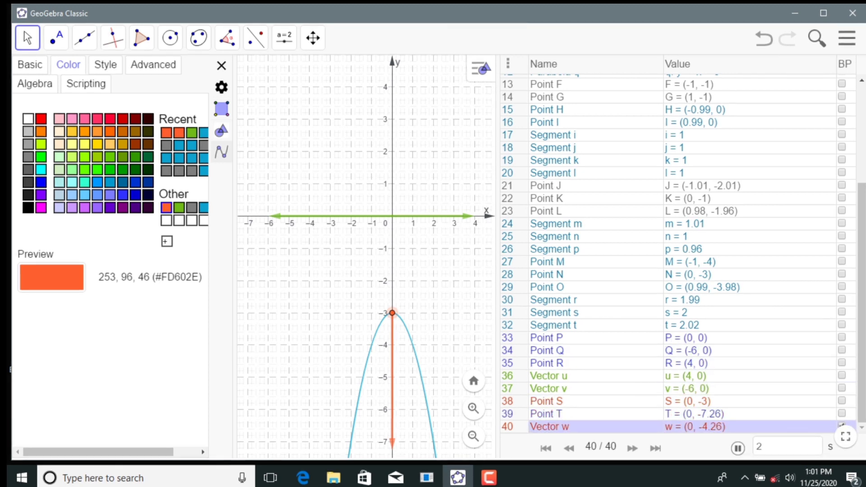
scroll(677, 336, "up", 4)
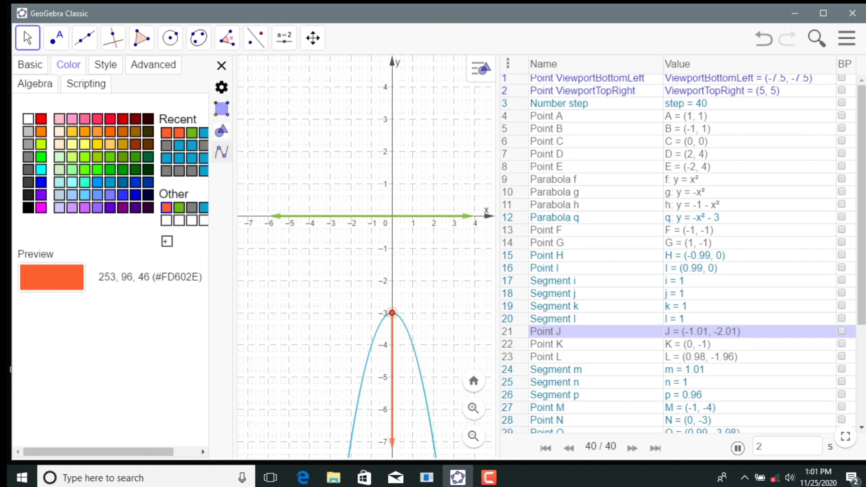
- Close the object settings and hide the construction protocol so only the graphics view remains
left_click(847, 38)
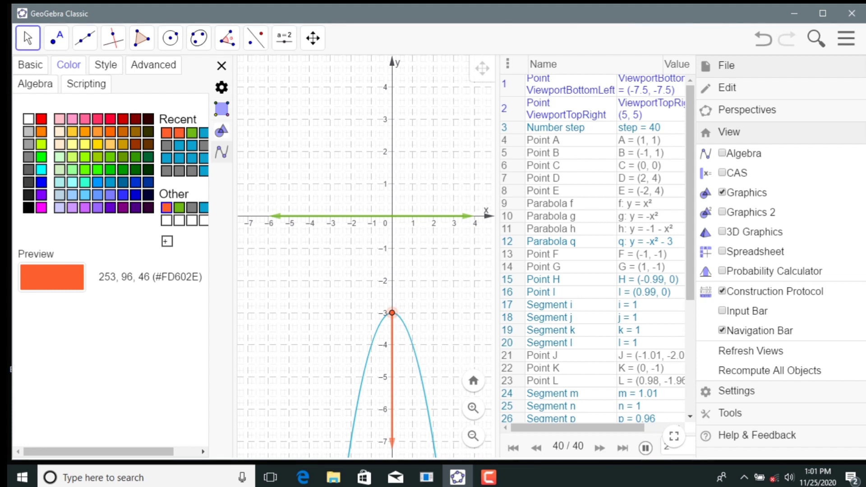
left_click(222, 65)
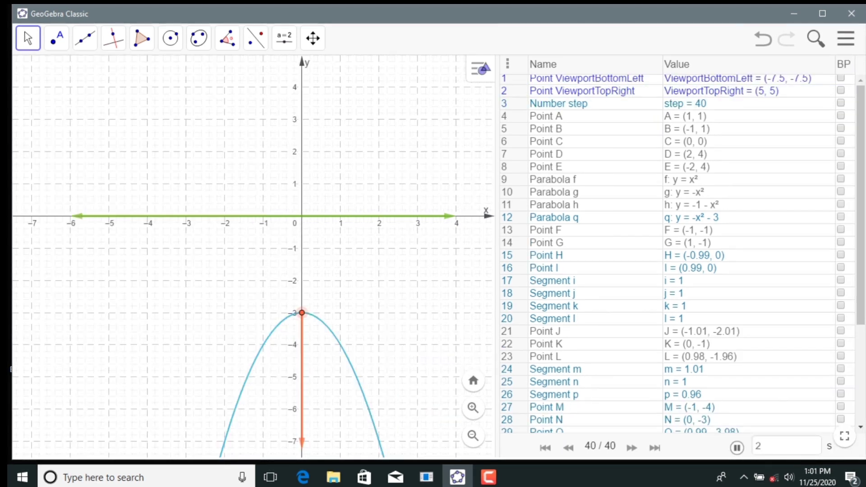
left_click(846, 38)
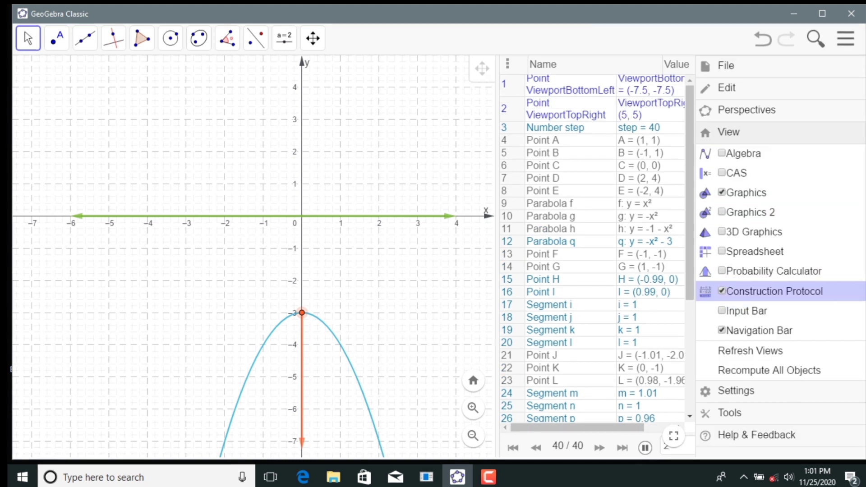
left_click(774, 291)
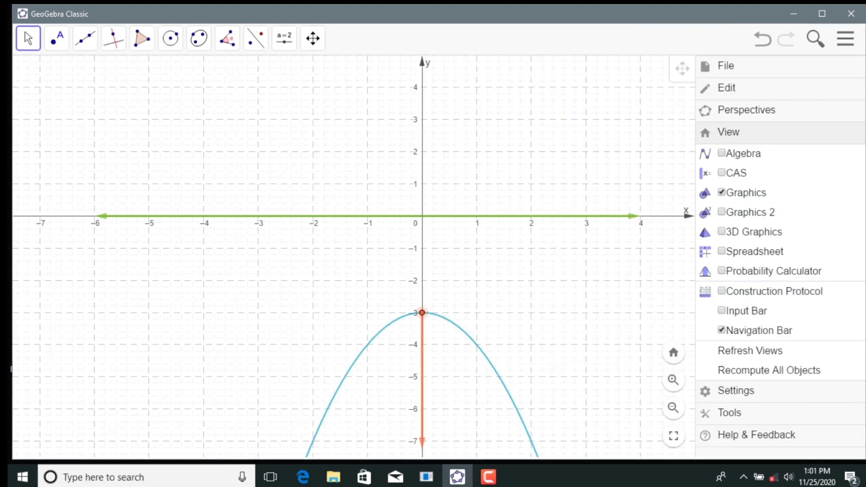
- Download the construction as a GeoGebra file (.ggb) named geogebra8
left_click(726, 67)
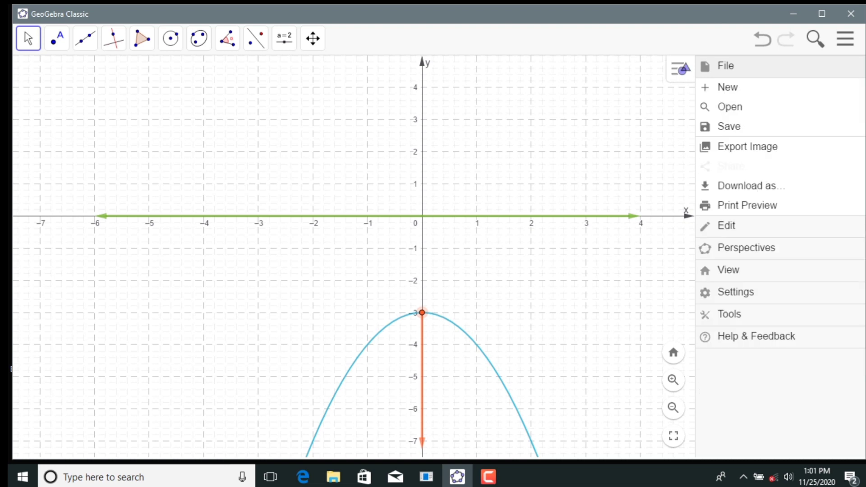
left_click(751, 186)
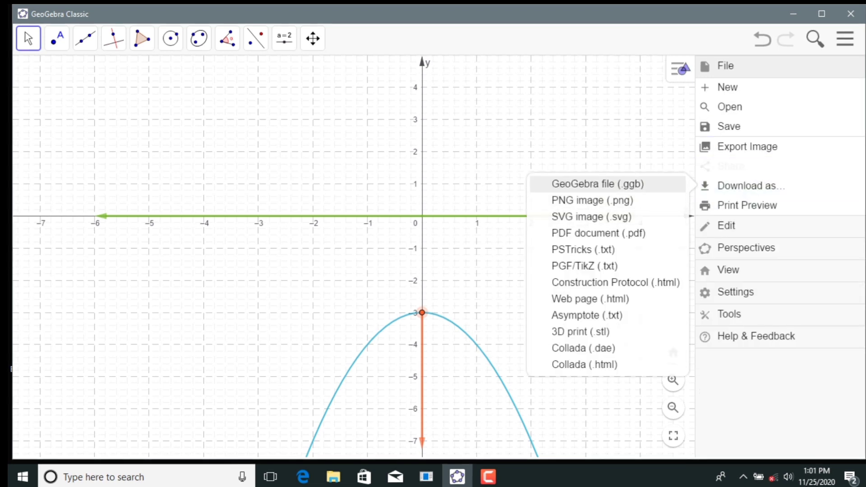
left_click(598, 184)
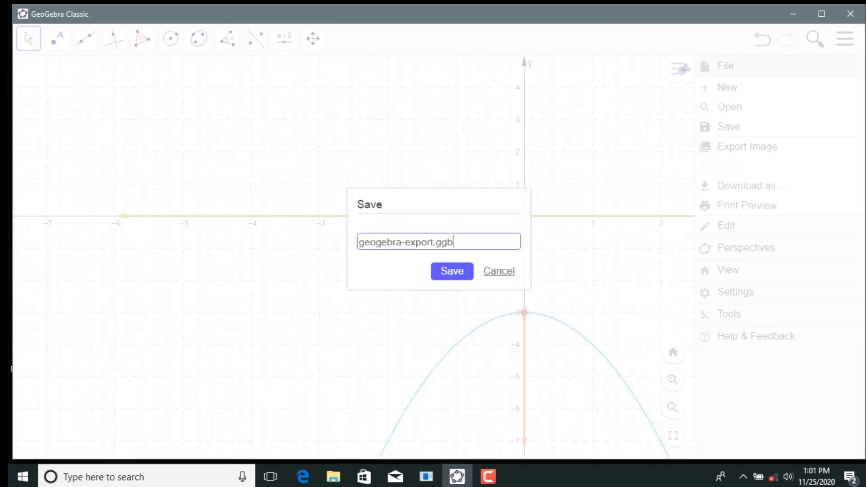
key("BackSpace")
key("BackSpace")
key("BackSpace")
key("BackSpace")
key("BackSpace")
key("BackSpace")
key("BackSpace")
key("BackSpace")
key("BackSpace")
key("BackSpace")
key("BackSpace")
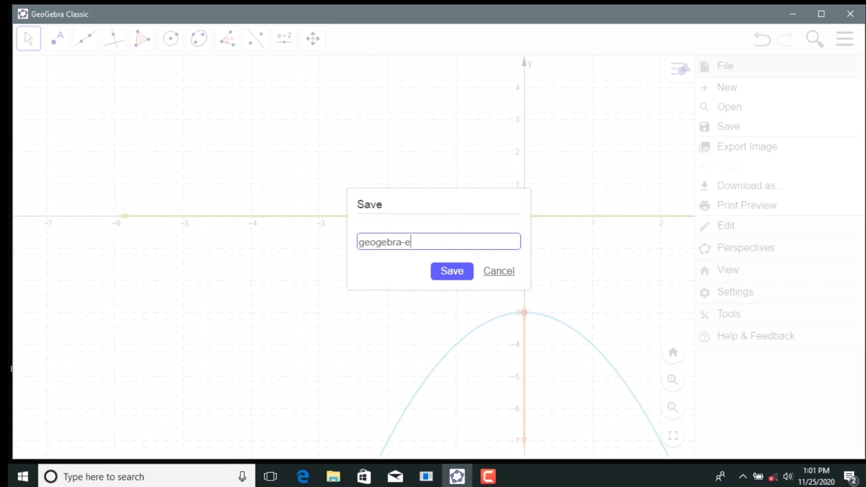
type("8")
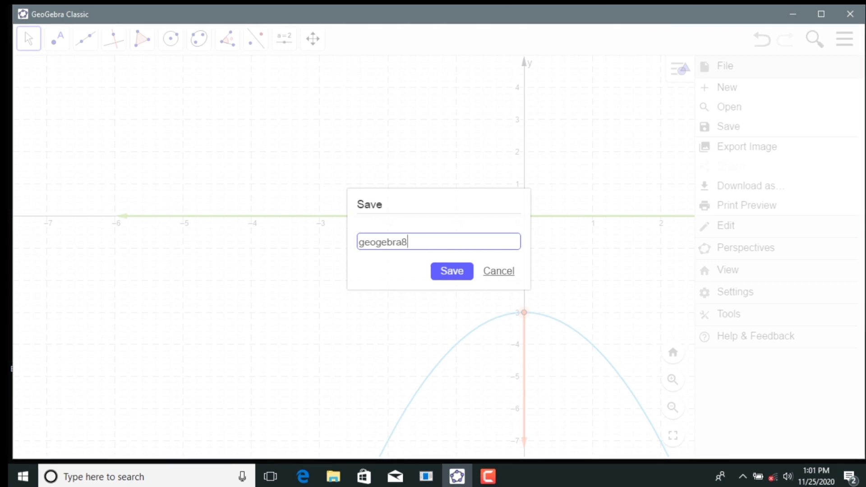
key("Return")
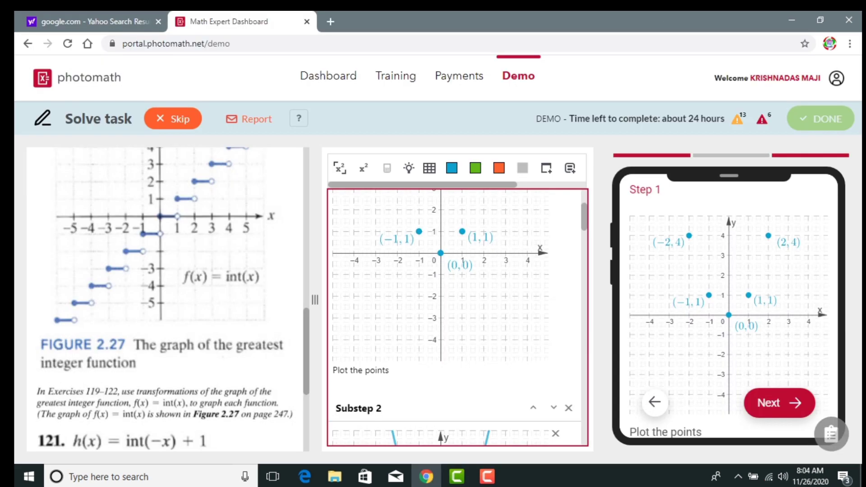
- In the Photomath Math Expert Dashboard, append the points (0,0),(1,1),(-1,1),(-2,4),(2,4) as inline math to the "Plot the points" caption
key("ctrl+m")
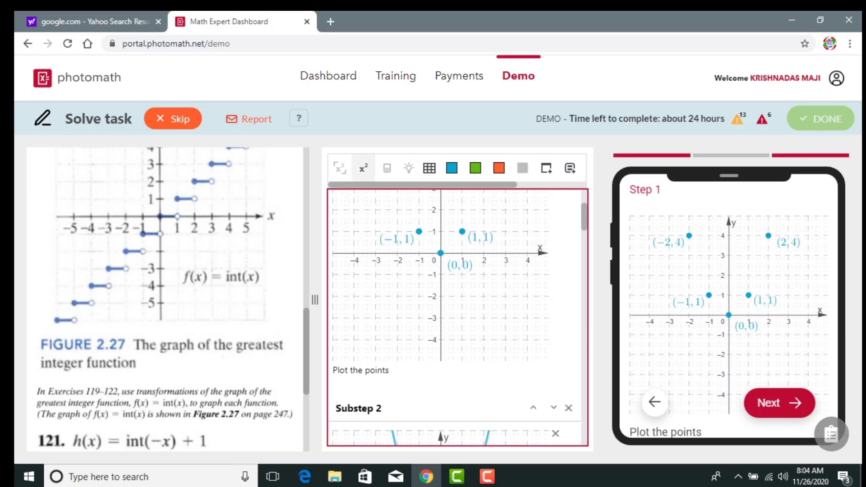
type("(")
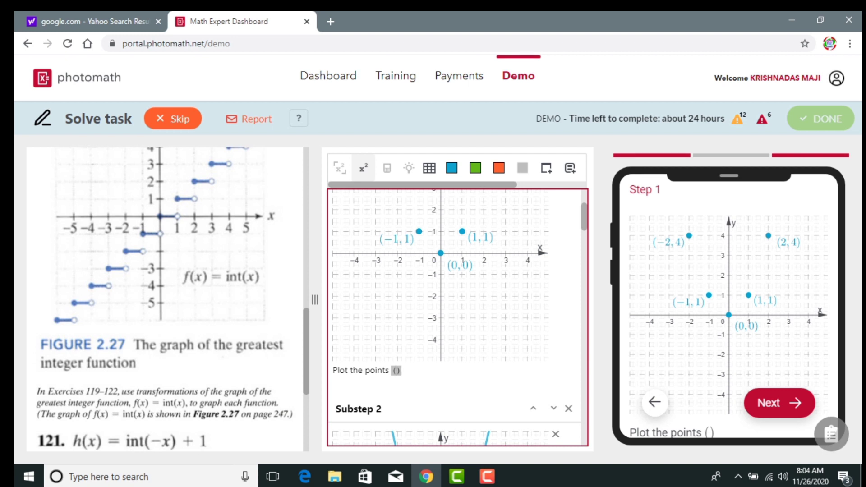
type("0,0")
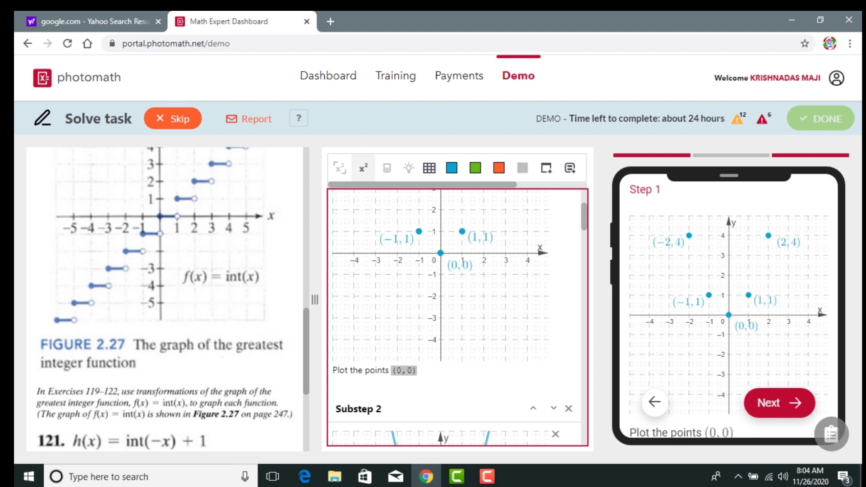
type(",(1,1),(-")
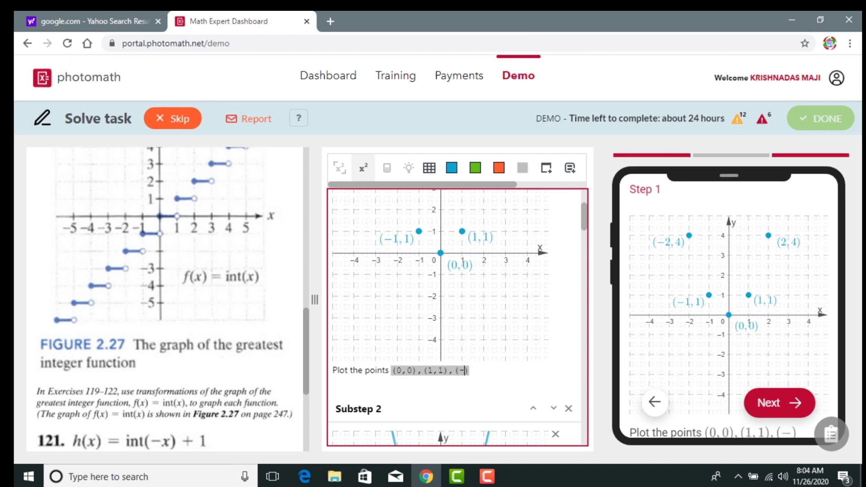
type("1,1),(")
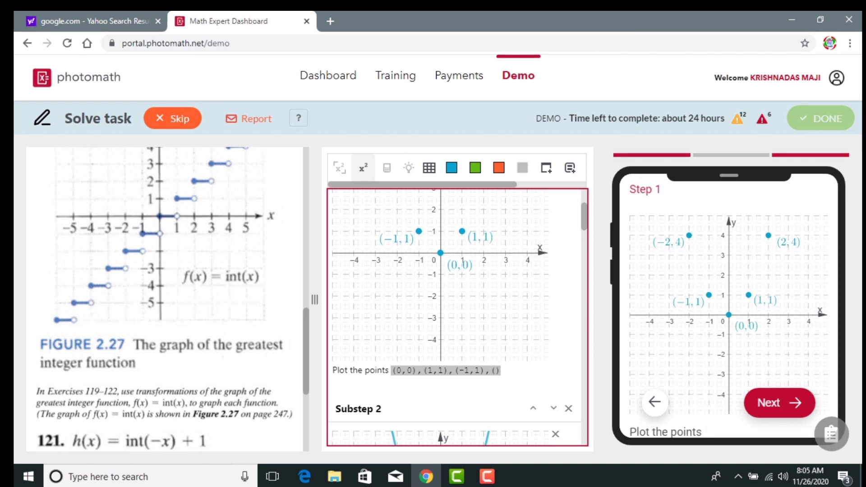
type("-2,4),(2,4")
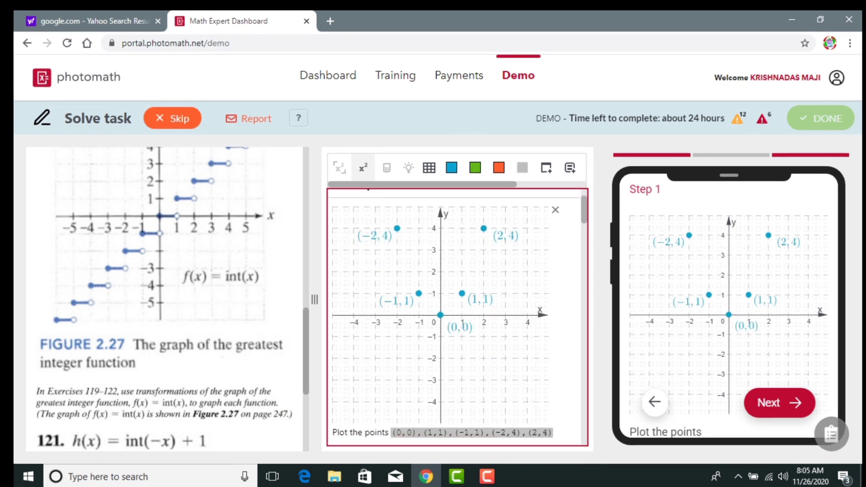
- Replace the comma before (2,4) in the point list with "and"
left_click(526, 433)
key("BackSpace")
type("and")
- Color the points before and after "and" blue (primary), and try to take "and" out of the math formatting
scroll(457, 317, "down", 1)
left_click(451, 168)
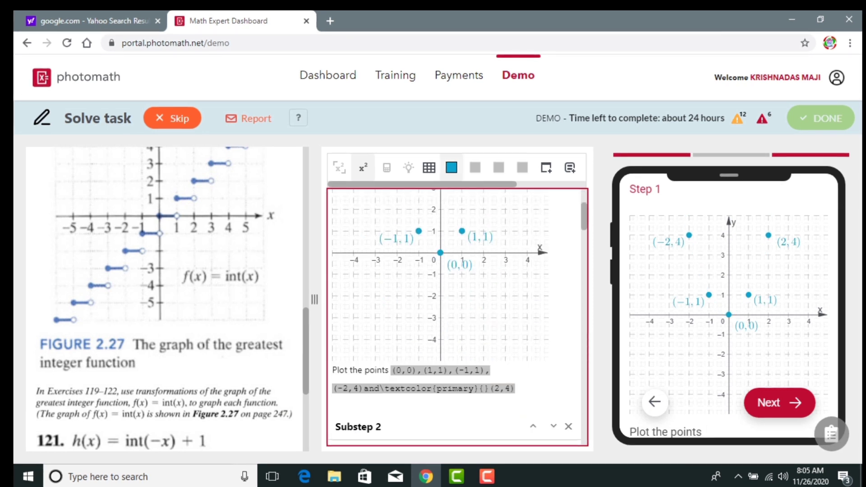
key("ctrl+z")
left_click_drag(391, 371, 520, 370)
left_click(452, 168)
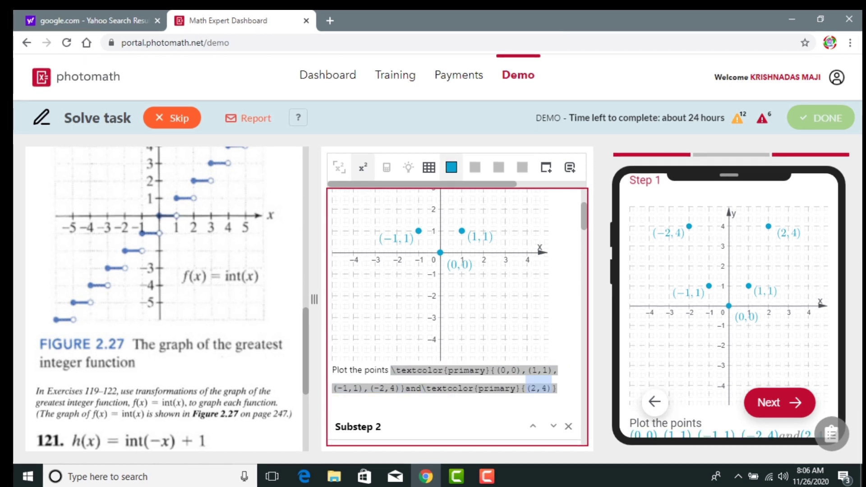
left_click_drag(421, 388, 406, 388)
left_click(363, 168)
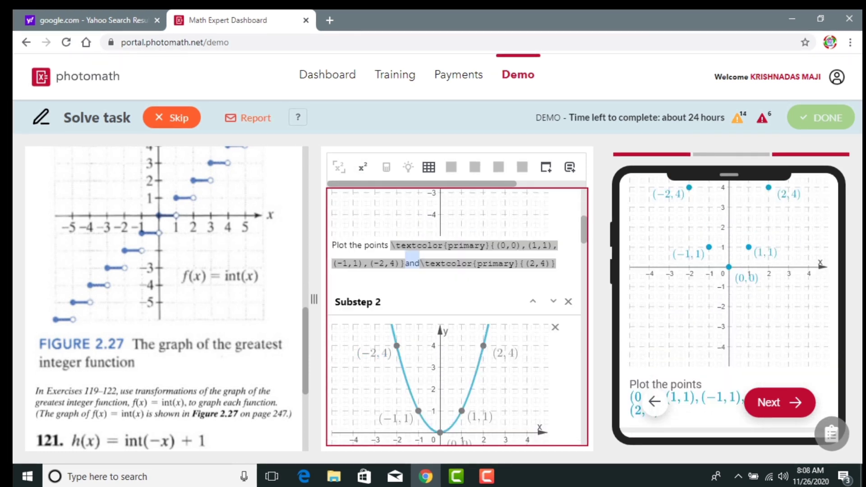
- Caption the parabola graph in Substep 2 "Graph the function" followed by the inline math y=x^2
scroll(454, 316, "down", 1)
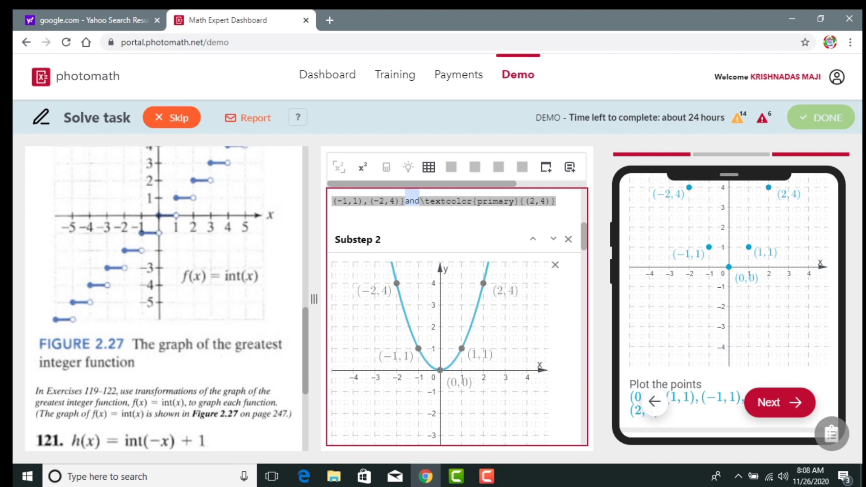
scroll(454, 317, "down", 1)
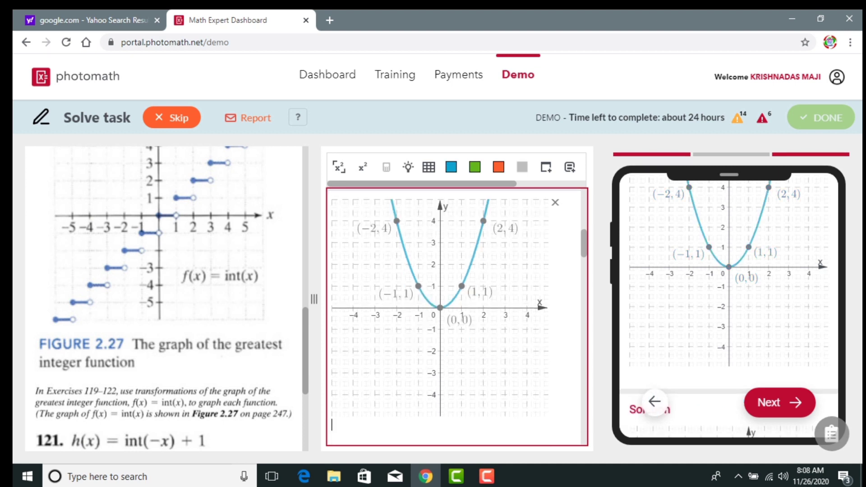
type("Gra")
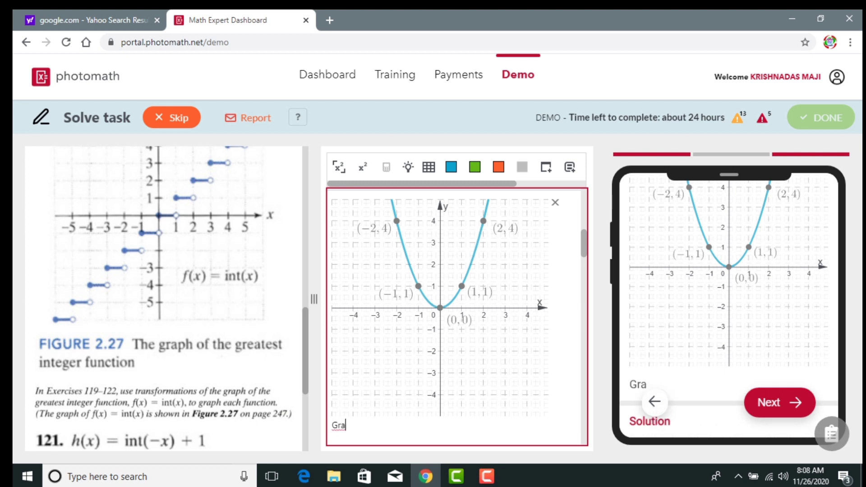
type("ph the")
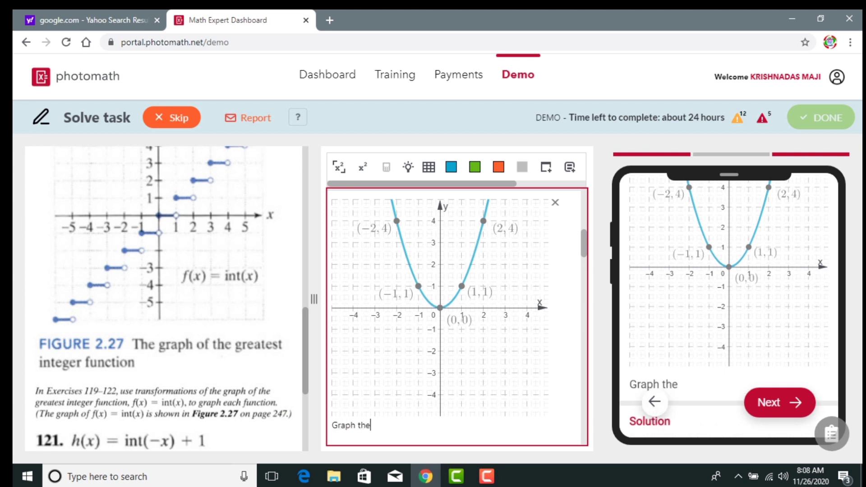
type(" function")
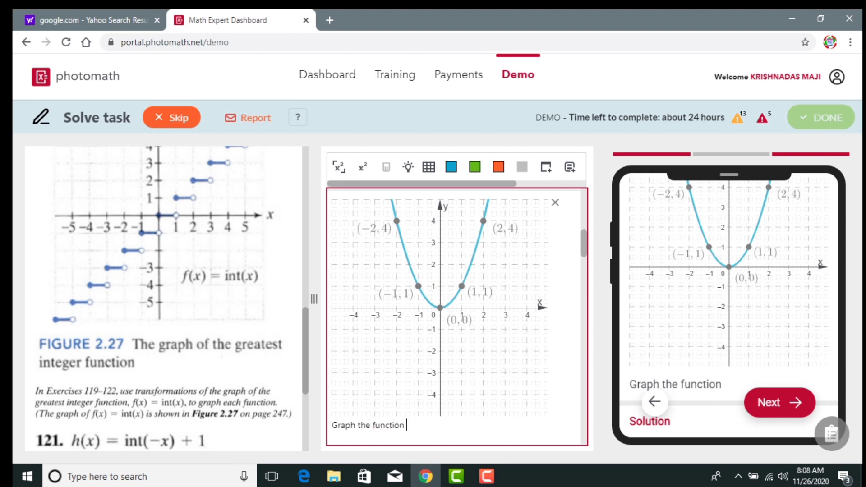
type(" y")
key("BackSpace")
key("ctrl+m")
type("y=")
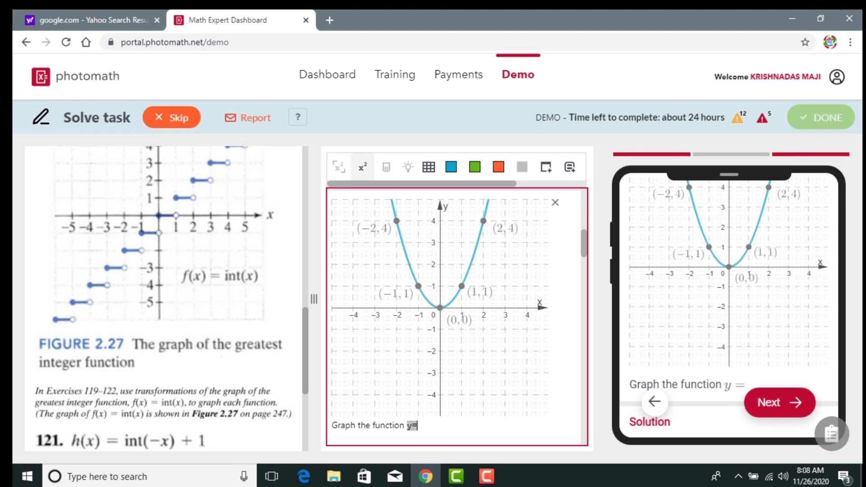
type("x^2")
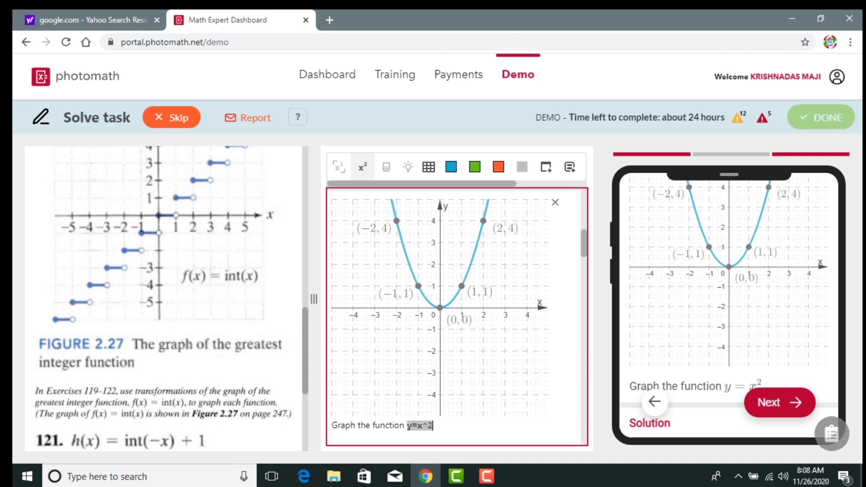
key("Right")
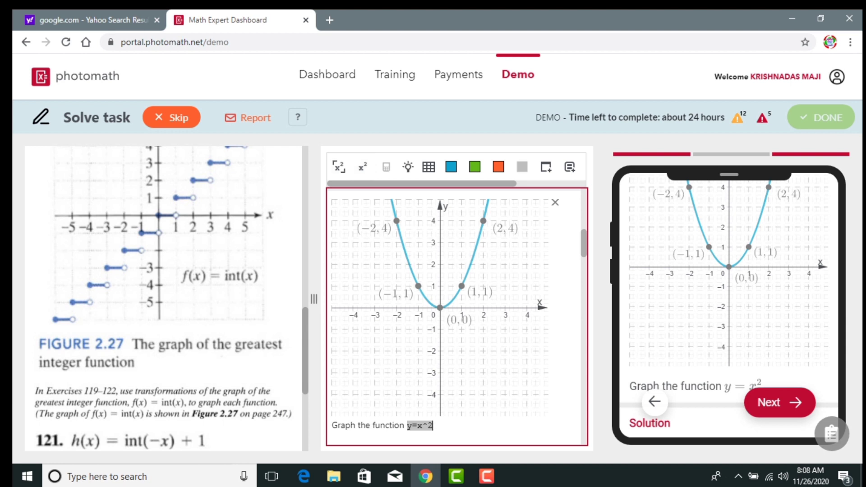
- Finish the Substep 2 caption with "through the plotted points." and color its y=x^2 blue (primary)
type("throu")
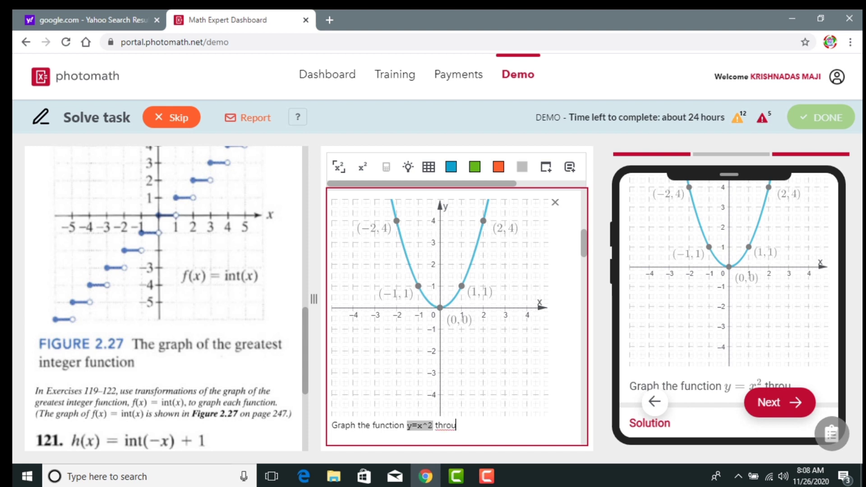
type("gh the")
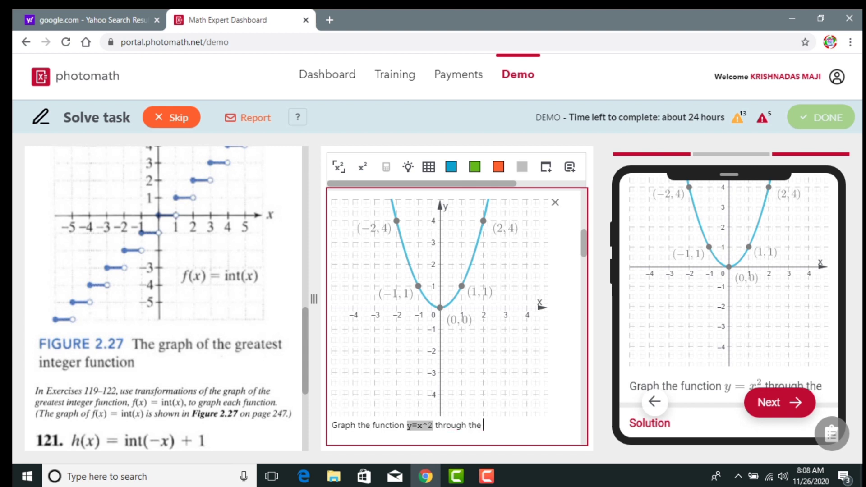
type(" plo")
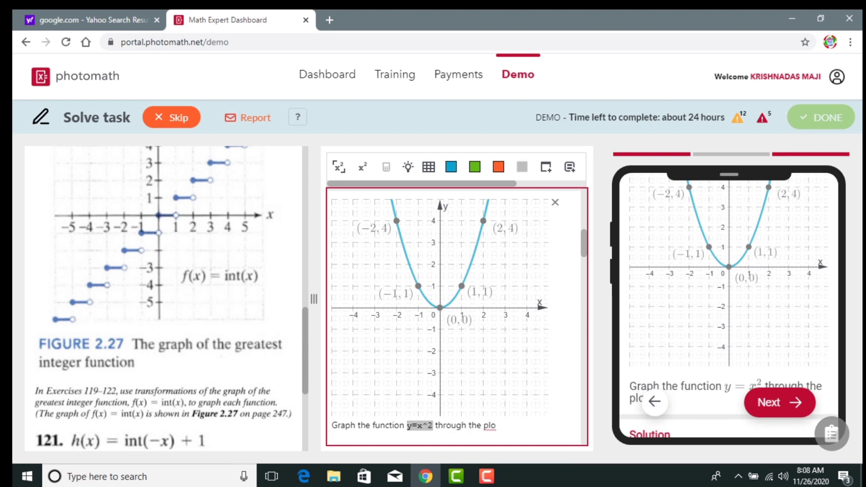
type("tted points")
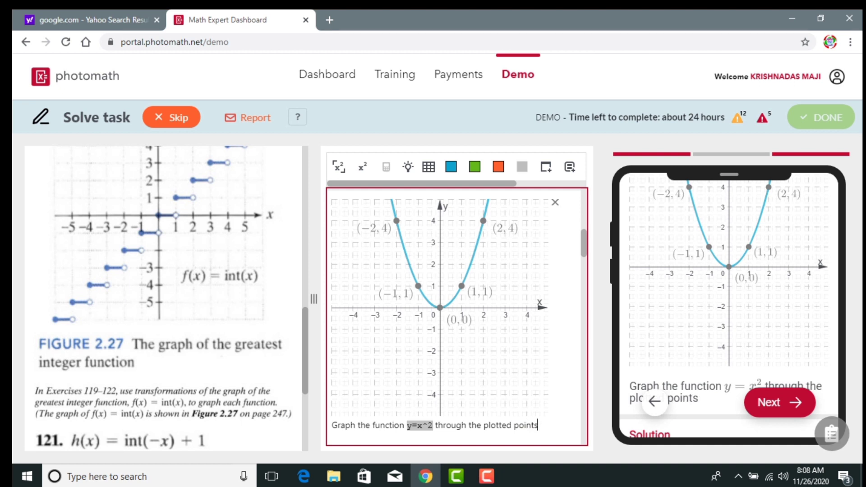
type(".")
left_click_drag(433, 426, 428, 425)
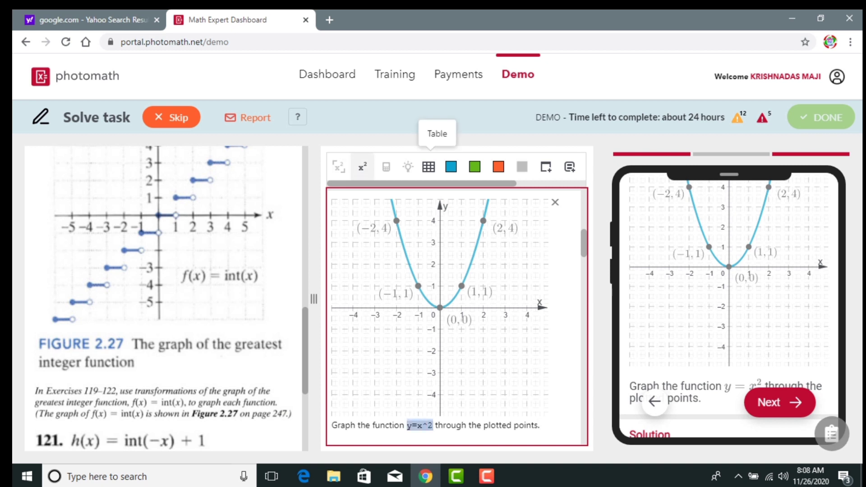
left_click(451, 167)
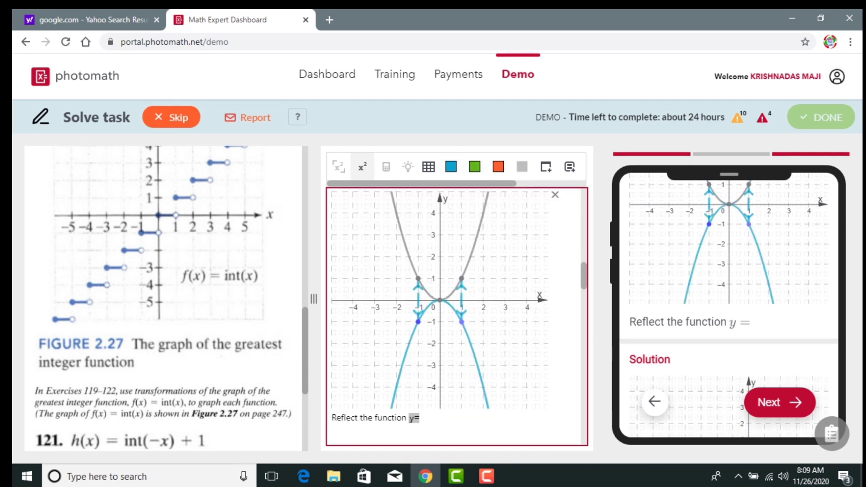
- Complete the reflection caption with "over x-axis to get the graph of y=-x^2", making x and y=-x^2 inline math and y=-x^2 blue (primary)
type("over x")
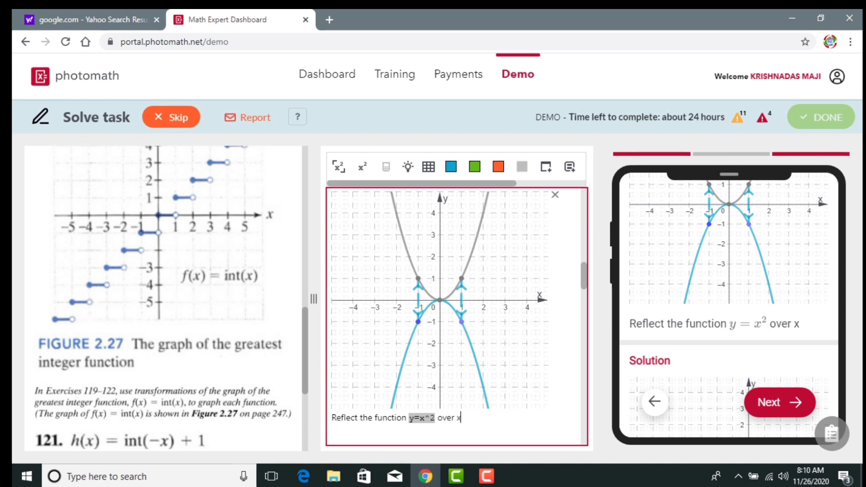
type("-axis to get the graph of y=-x^2")
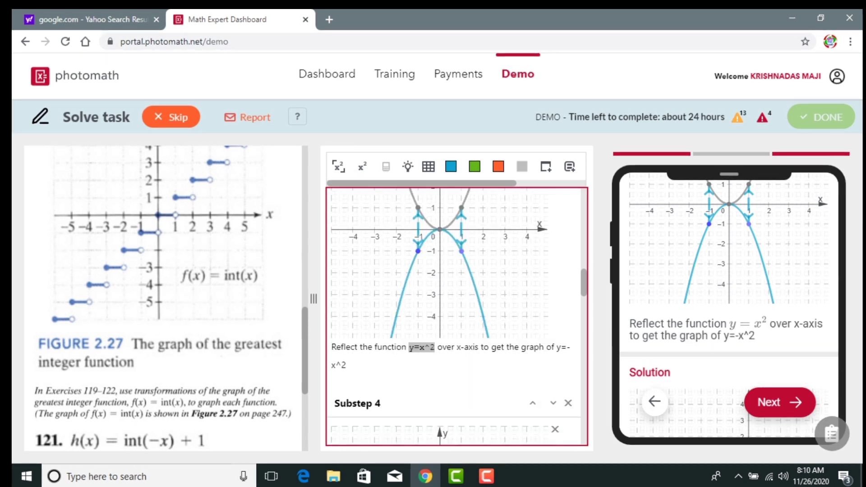
left_click_drag(556, 348, 347, 365)
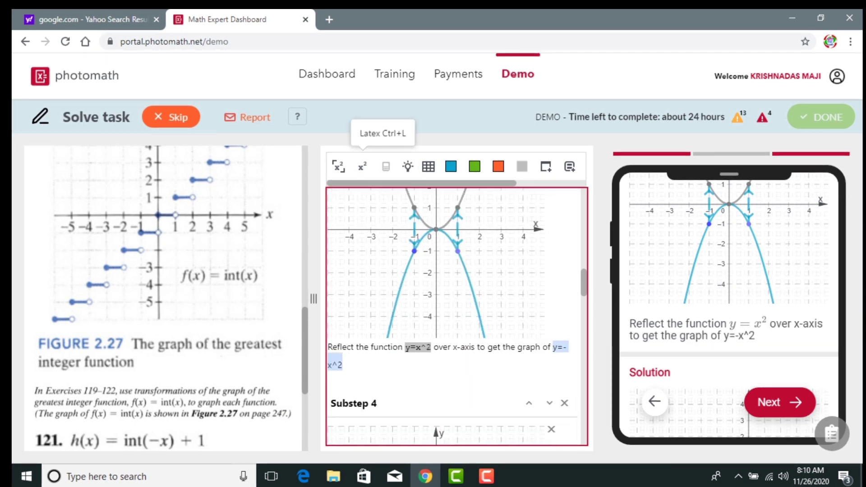
left_click(362, 166)
left_click_drag(452, 348, 458, 347)
left_click(362, 167)
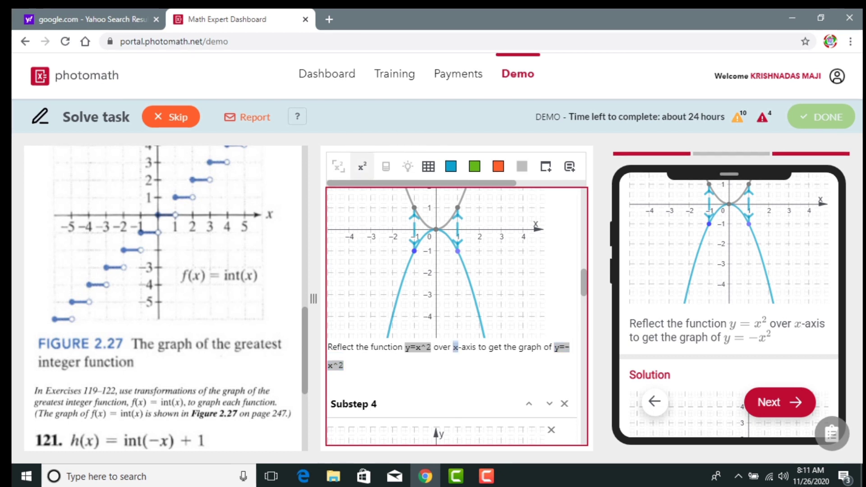
left_click_drag(554, 348, 345, 365)
left_click(451, 166)
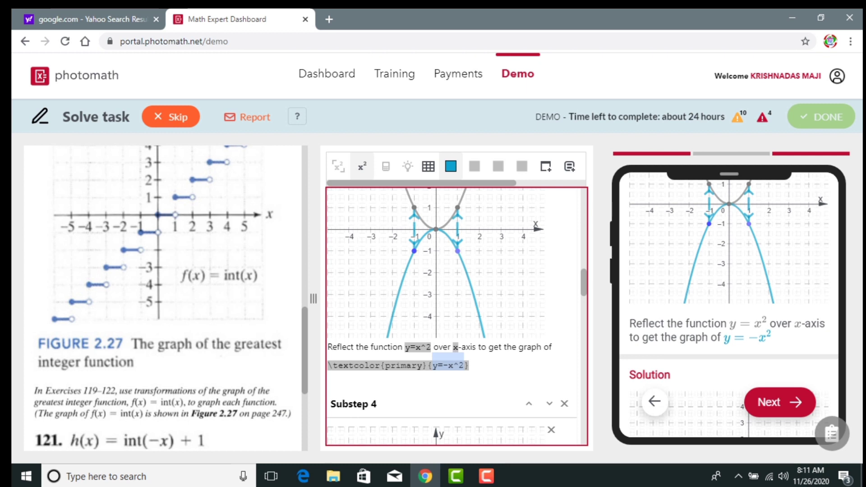
- Caption the Substep 4 graph "Translate the graph of y=x^2 vertically 1 units downward to get the graph of y=-1-x^2"
scroll(456, 316, "down", 4)
scroll(456, 315, "up", 1)
scroll(456, 316, "down", 2)
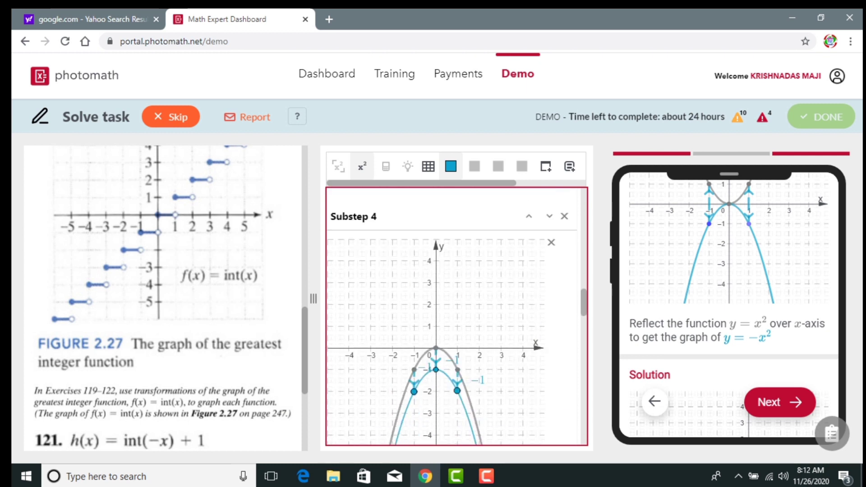
scroll(456, 316, "down", 3)
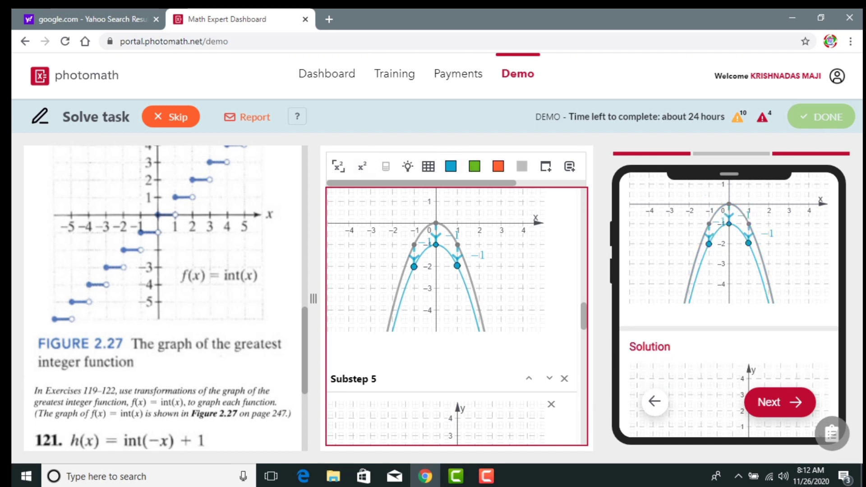
type("Tran")
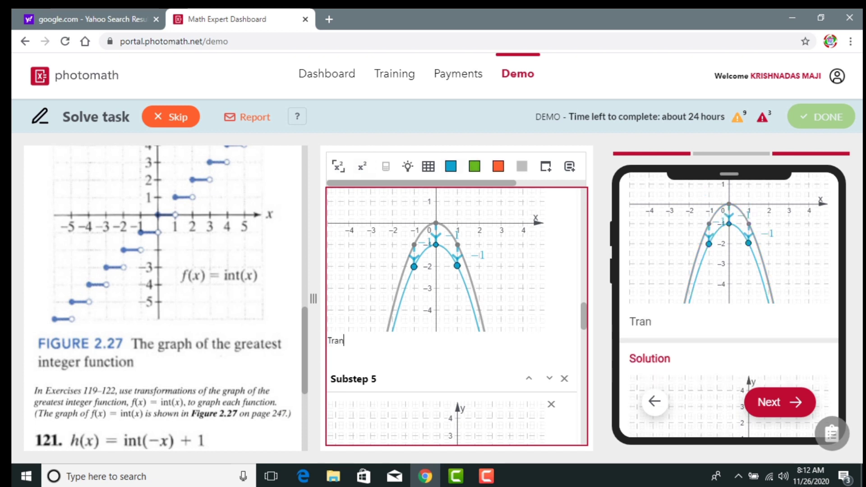
type("slate the graph of y")
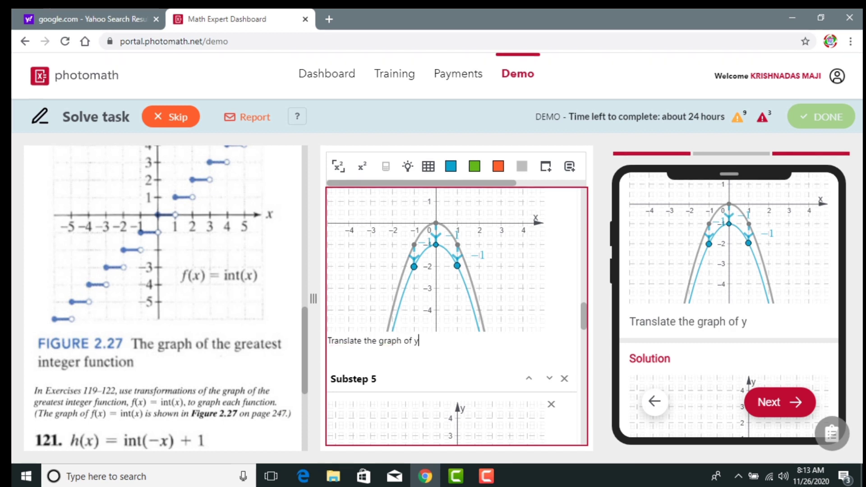
type("=x^2 vertically")
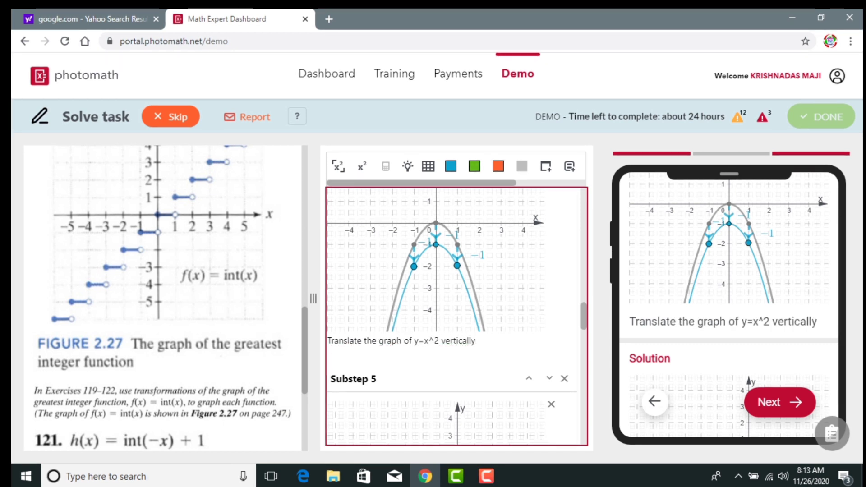
type(" 1 units downward to get")
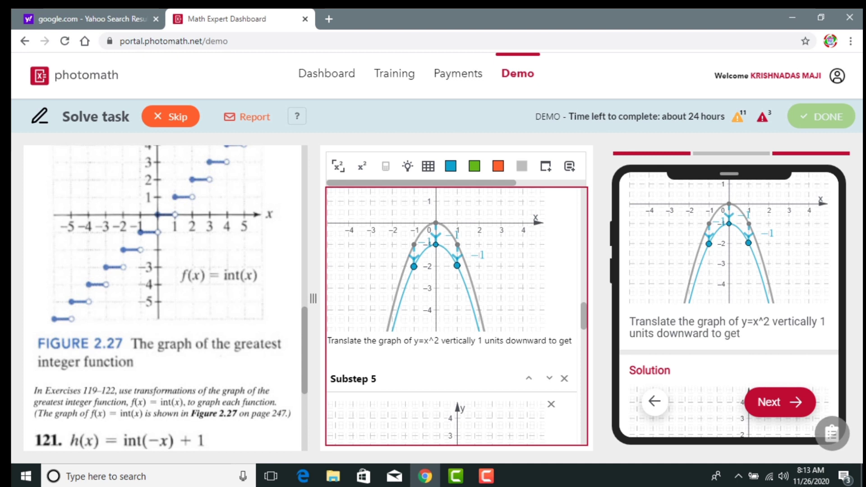
type(" the graph of y=-1-x^2")
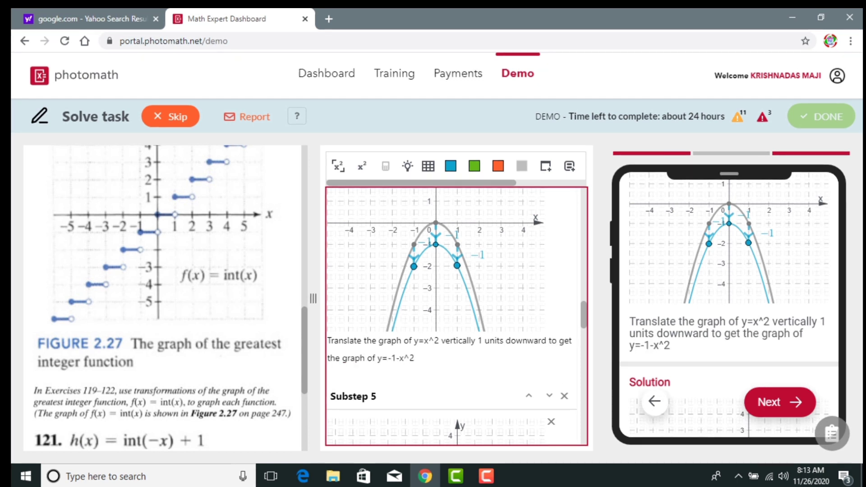
- Format y=x^2 and y=-1-x^2 in the Substep 4 caption as inline math
left_click_drag(414, 341, 438, 341)
left_click(362, 166)
left_click_drag(393, 359, 431, 359)
left_click(361, 166)
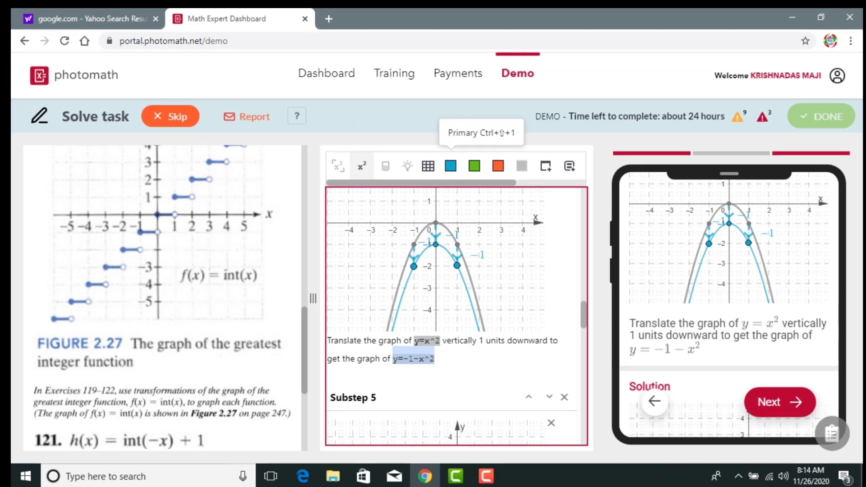
- Color y=-1-x^2 and "1 units downward" blue (primary) in the Substep 4 caption, and end the sentence with a period outside the math
left_click(451, 166)
left_click_drag(479, 340, 547, 340)
left_click(451, 166)
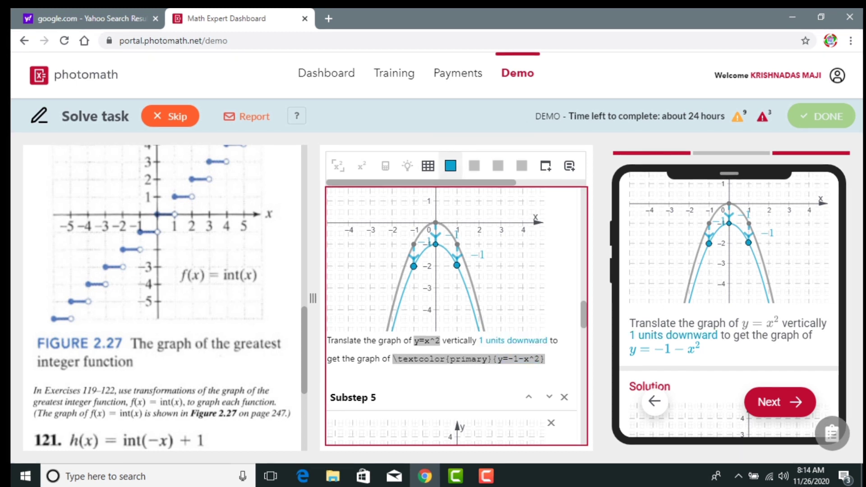
left_click(545, 359)
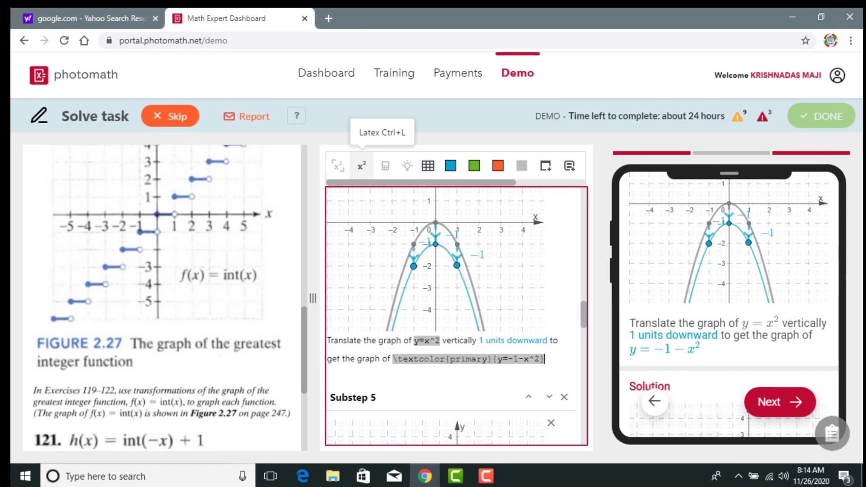
left_click(362, 166)
type(".")
- Continue the Substep 5 caption after the inline math y=-1-x^2 with "vertically 2 units downward to get the graph of y=-3-x^2"
scroll(451, 316, "down", 4)
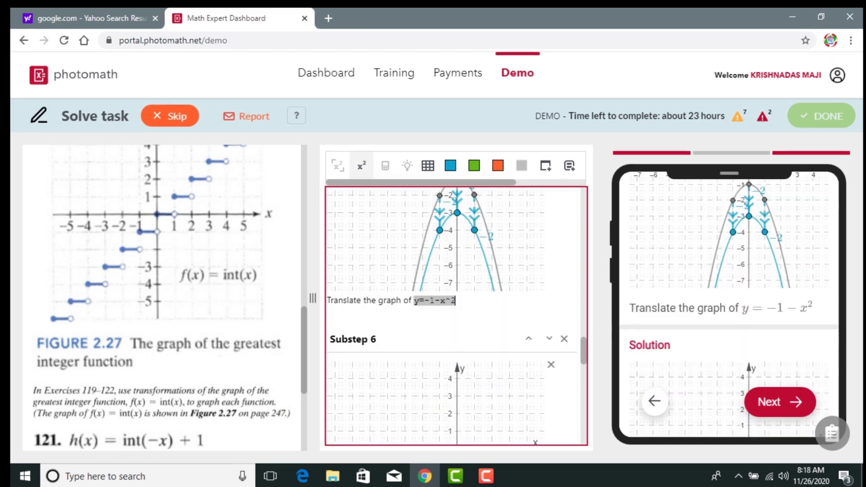
left_click(362, 166)
type("vertically 2 units dow")
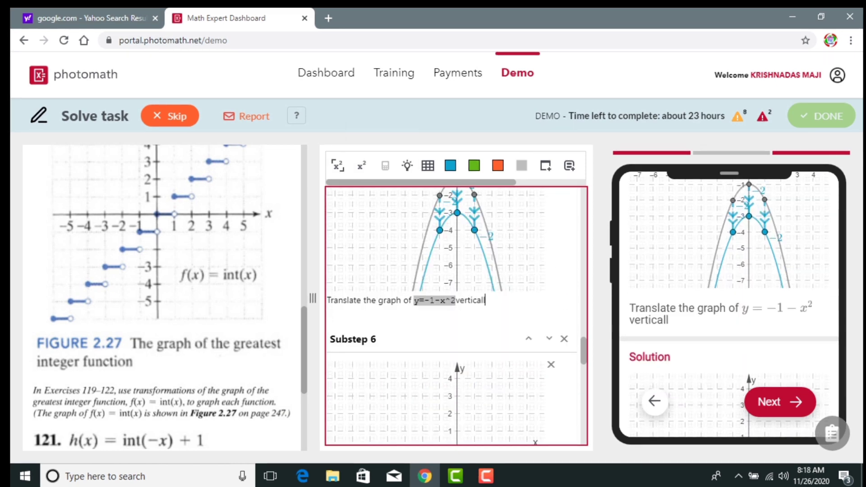
type("nward to get the graph o")
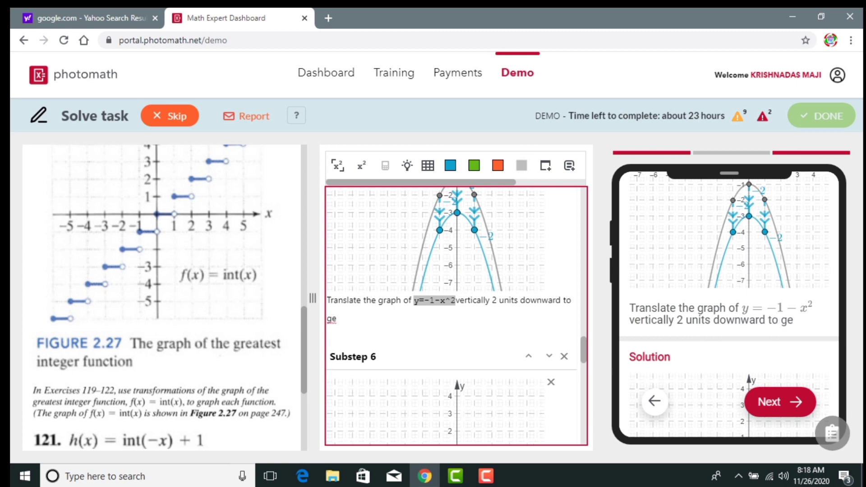
type("f \\textcolor{primary}{y=-3-x^2")
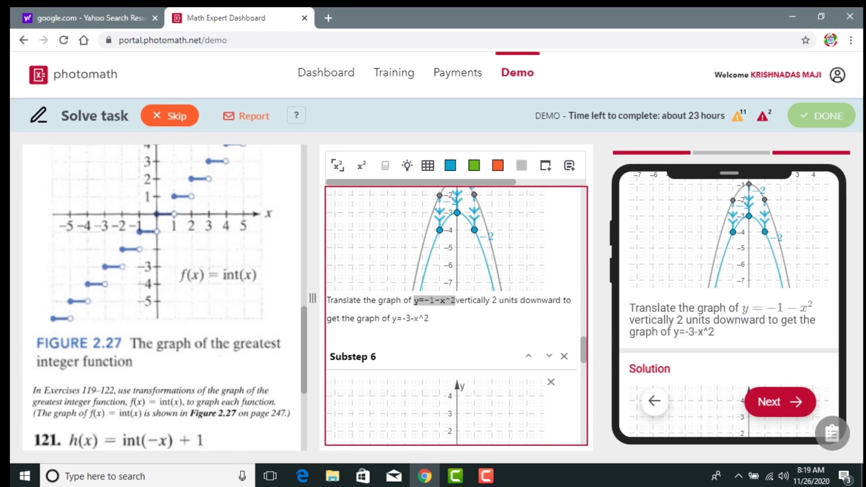
- Make y=-3-x^2 in the Substep 5 caption blue (primary) inline math, and color "2 units downward" blue as well
key("shift+Left")
key("shift+Left")
key("shift+Left")
key("shift+Left")
key("shift+Left")
key("shift+Left")
key("shift+Left")
key("shift+Left")
left_click(450, 165)
left_click_drag(560, 300, 492, 300)
left_click(450, 165)
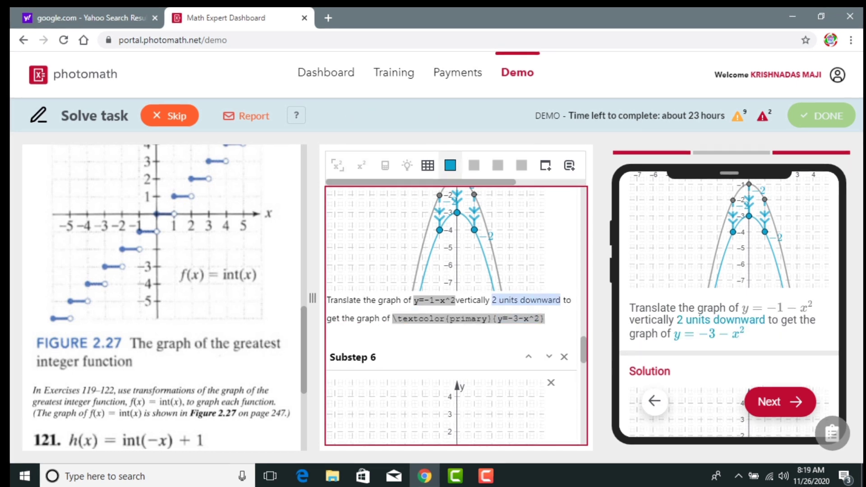
- Caption the Substep 6 graph "The domain of the function is the set of all real numbers."
scroll(456, 316, "down", 3)
scroll(456, 315, "down", 2)
left_click(361, 356)
type("The domain og")
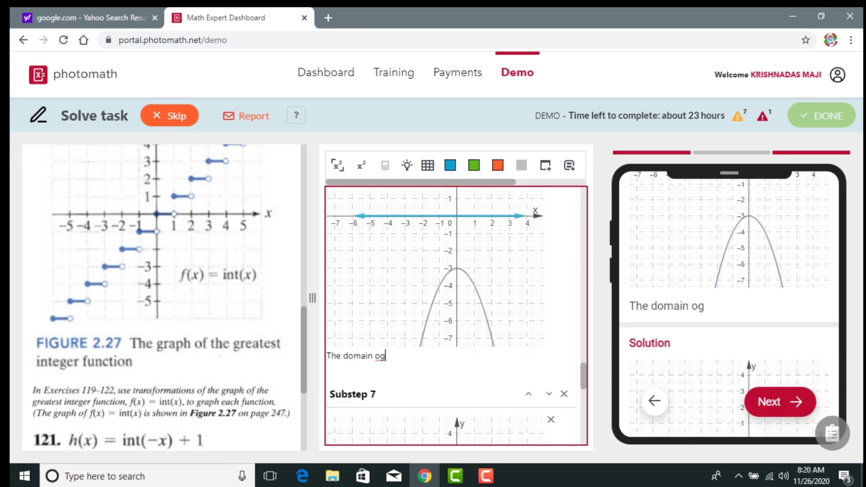
key("BackSpace")
type("f the function i")
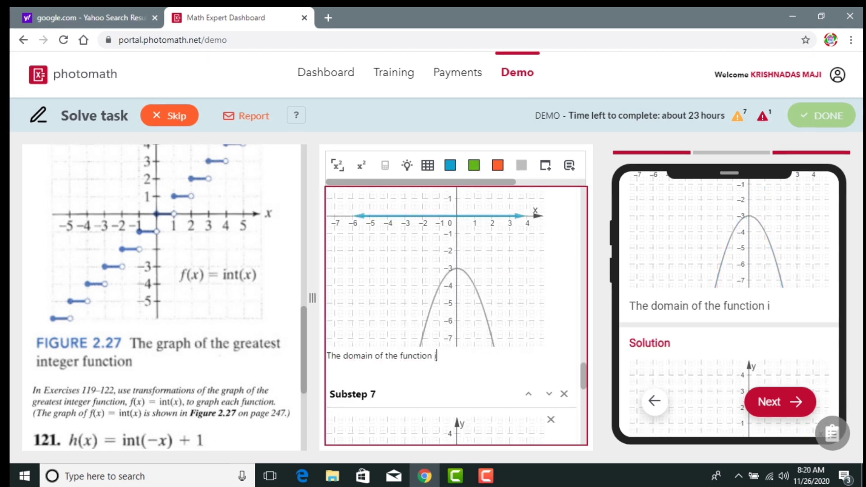
type("s the set of all real numbers")
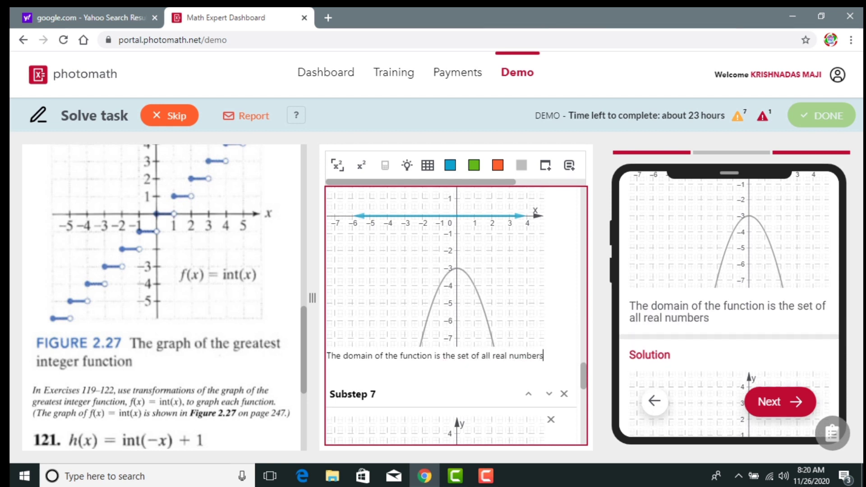
type(".")
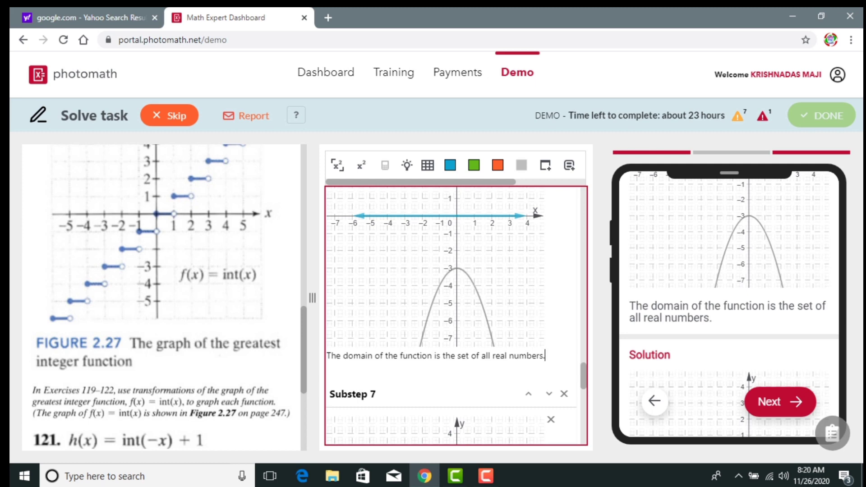
- Attach the "Domain (function, rich_hint, relation)" hint to the word "domain" in the Substep 6 caption and check it in the preview
left_click_drag(373, 355, 343, 356)
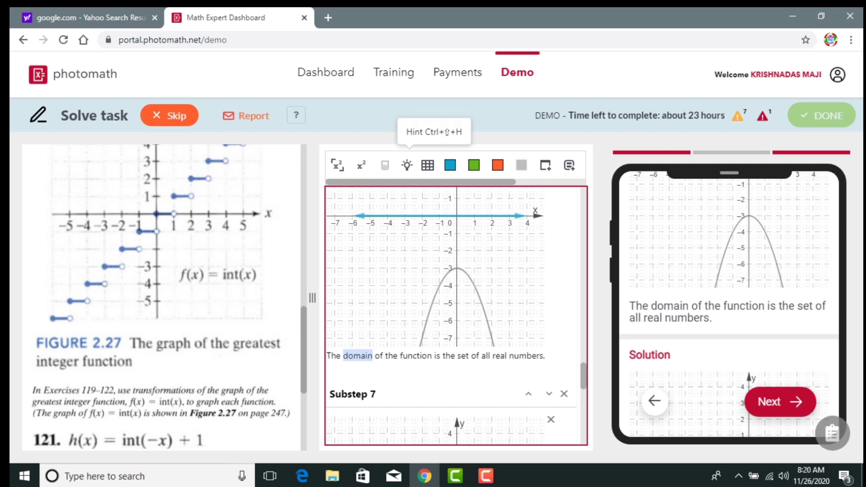
left_click(406, 165)
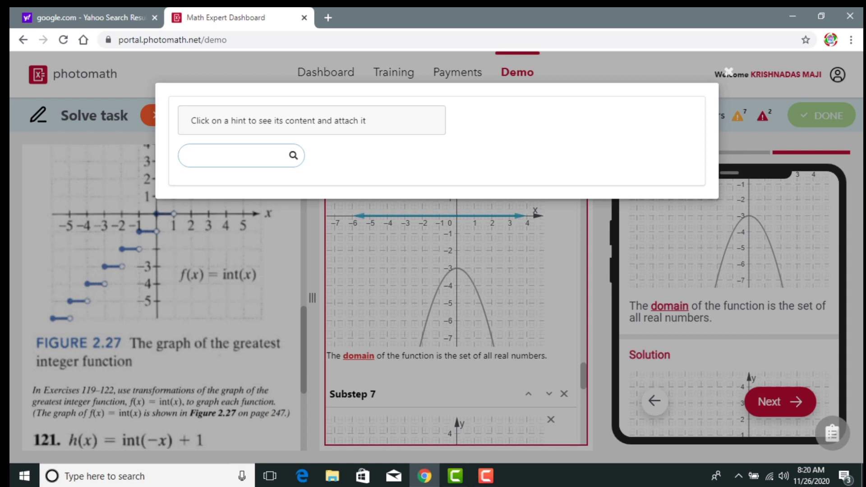
type("dom")
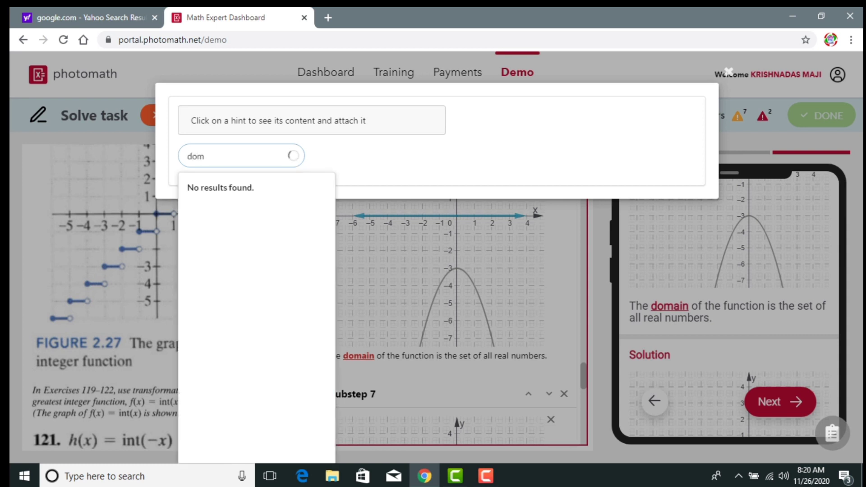
type("ai")
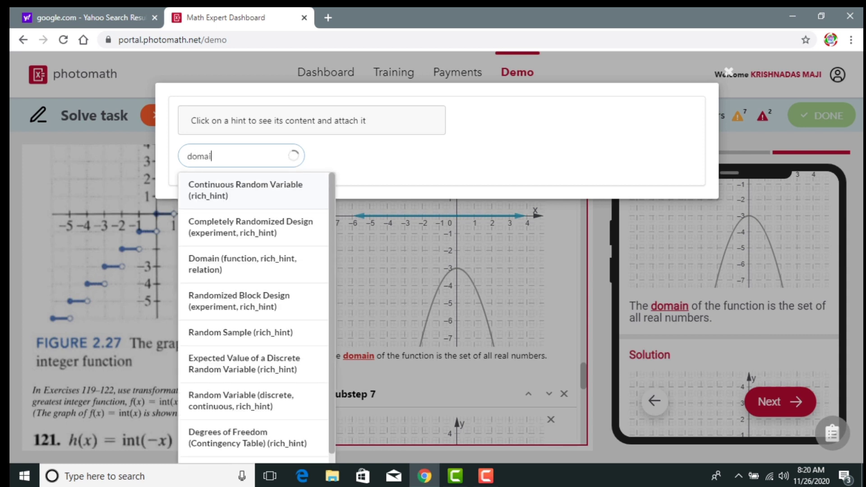
type("n")
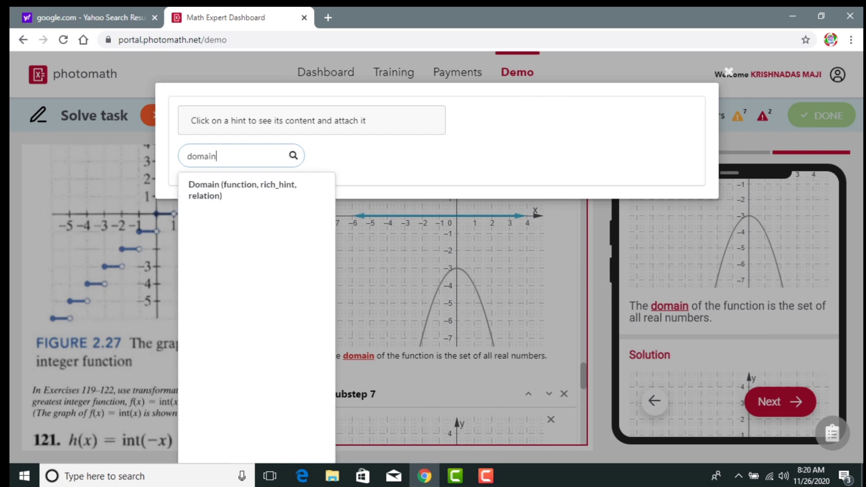
key("Return")
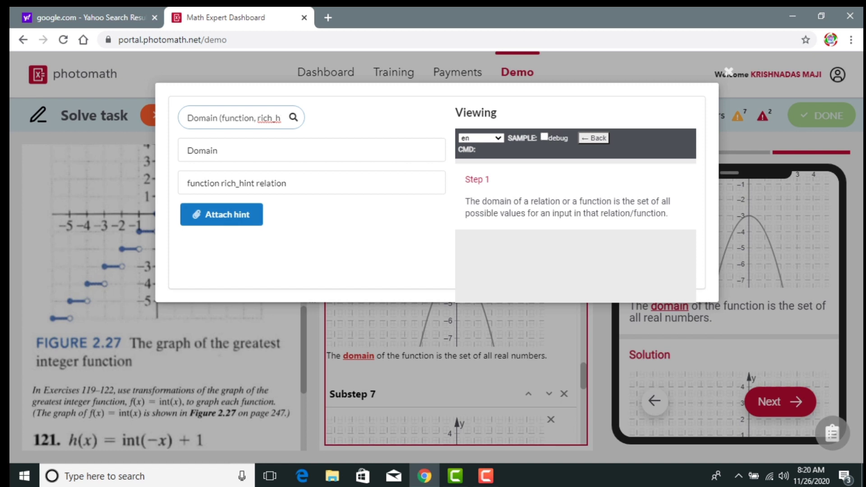
left_click(221, 214)
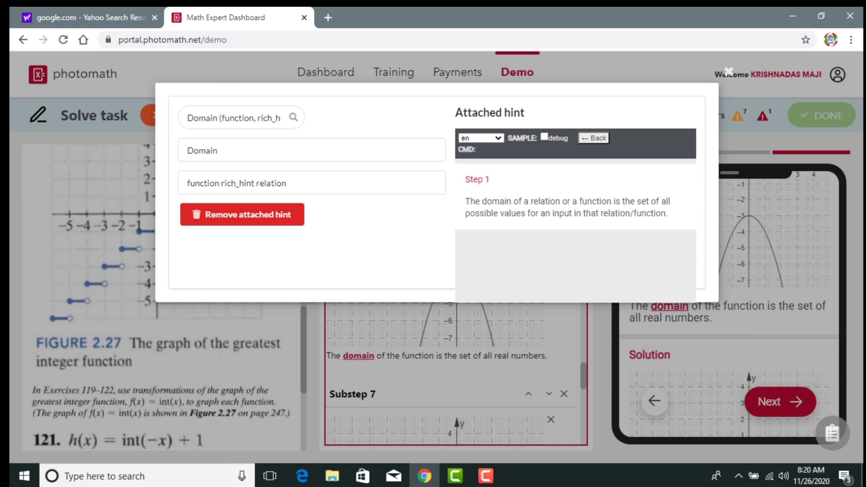
left_click(728, 70)
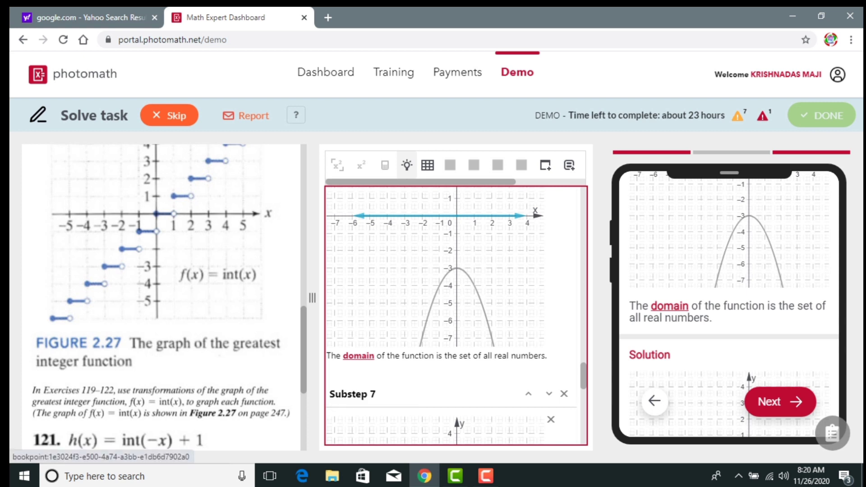
left_click(669, 305)
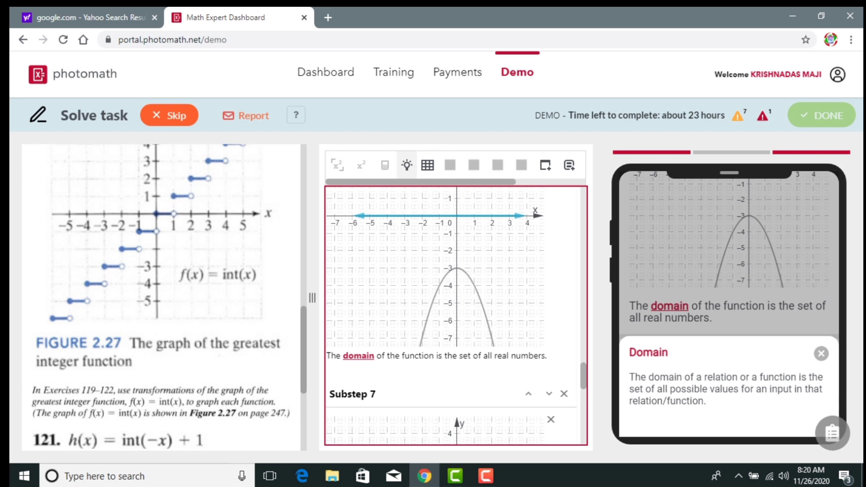
left_click(820, 354)
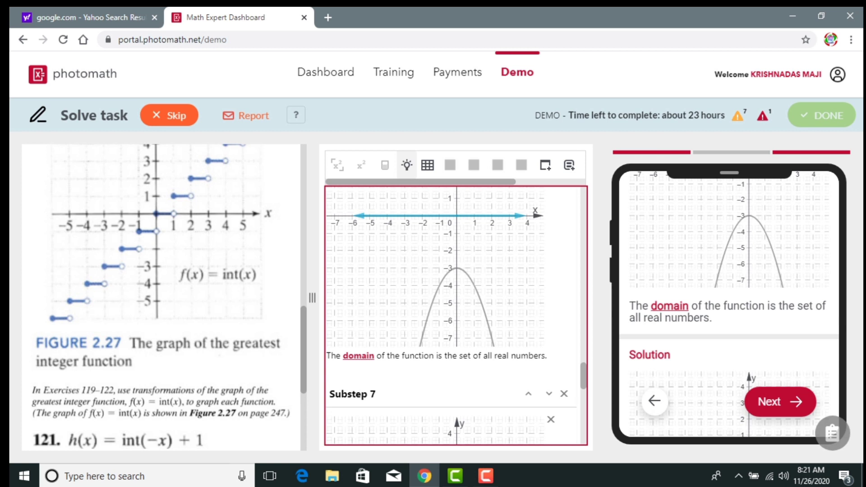
- Complete the inline math in the Substep 7 caption as y\geq-3, copying \geq from the list of all commands page
scroll(455, 315, "down", 4)
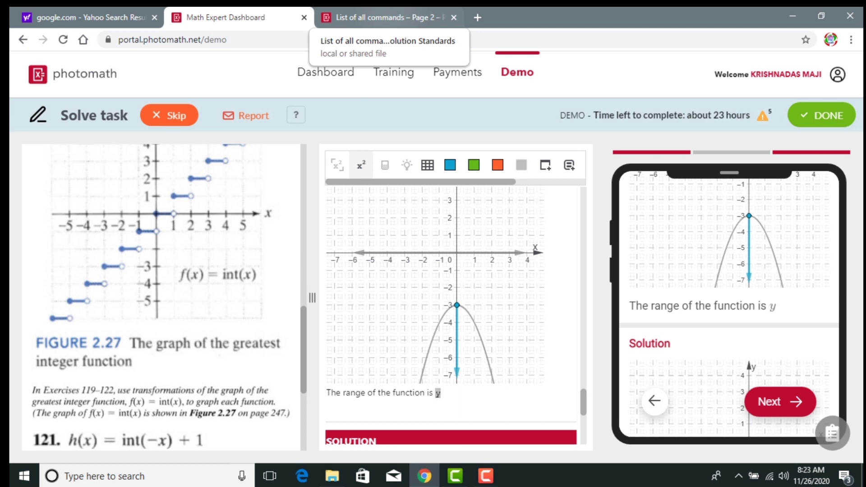
left_click(379, 18)
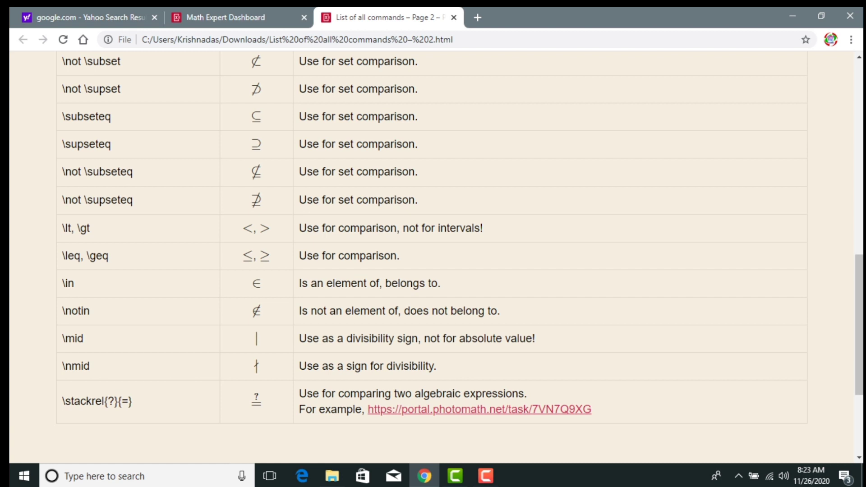
left_click_drag(87, 256, 109, 256)
right_click(102, 259)
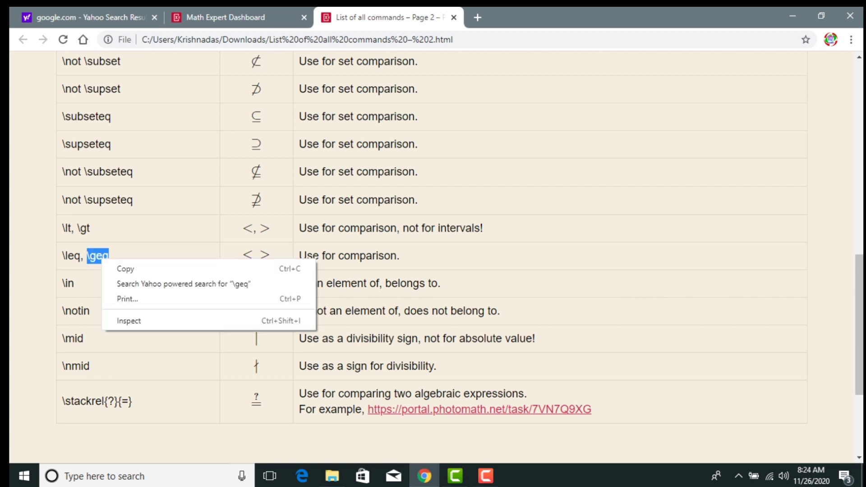
left_click(122, 269)
left_click(212, 18)
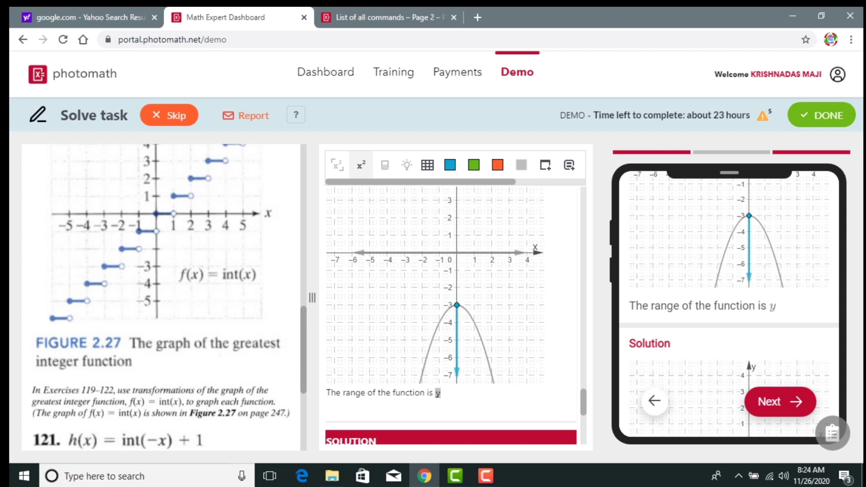
key("ctrl+v")
type("-")
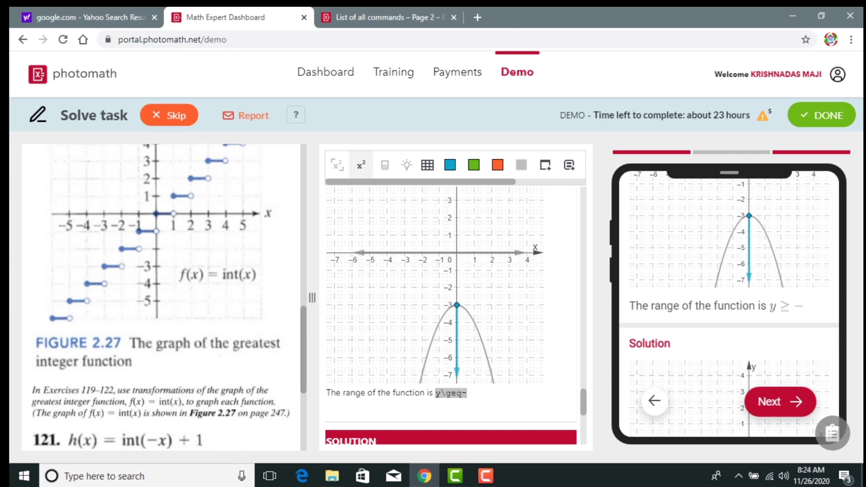
type("3")
- Color y\geq-3 in the Substep 7 caption blue (primary) and end the sentence with a period outside the math
key("shift+Left")
key("shift+Left")
key("shift+Left")
key("shift+Left")
key("shift+Left")
key("shift+Left")
key("shift+Left")
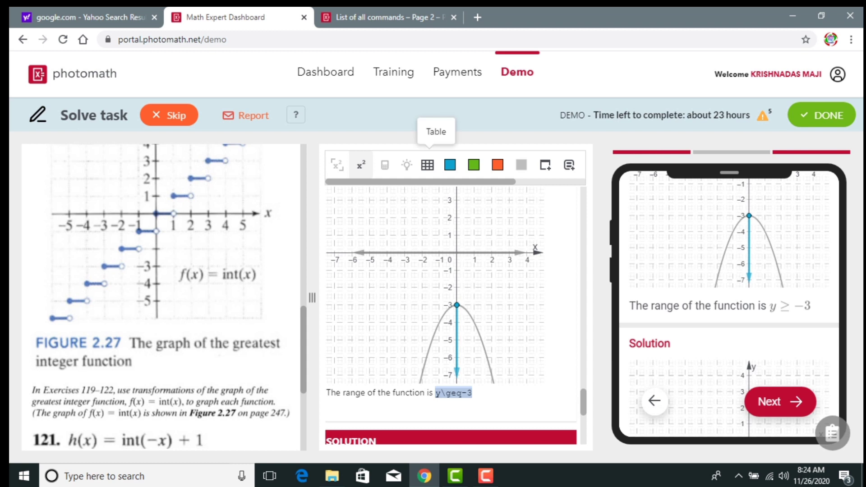
left_click(450, 165)
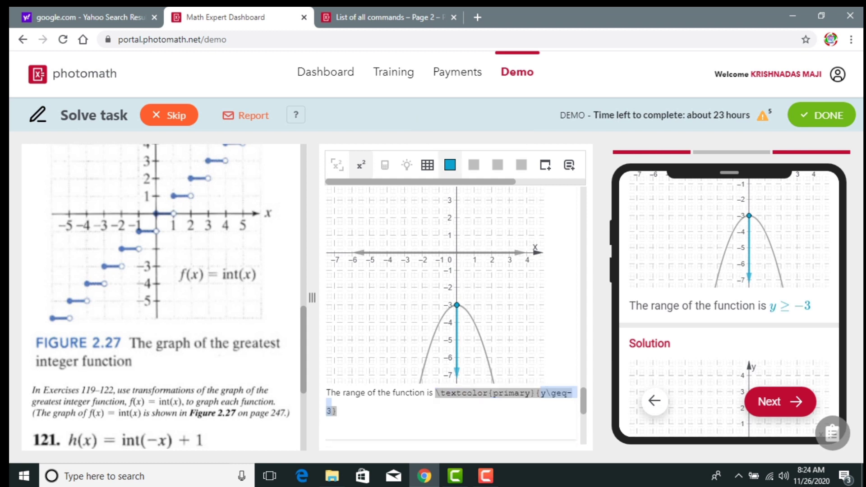
key("Right")
type(".")
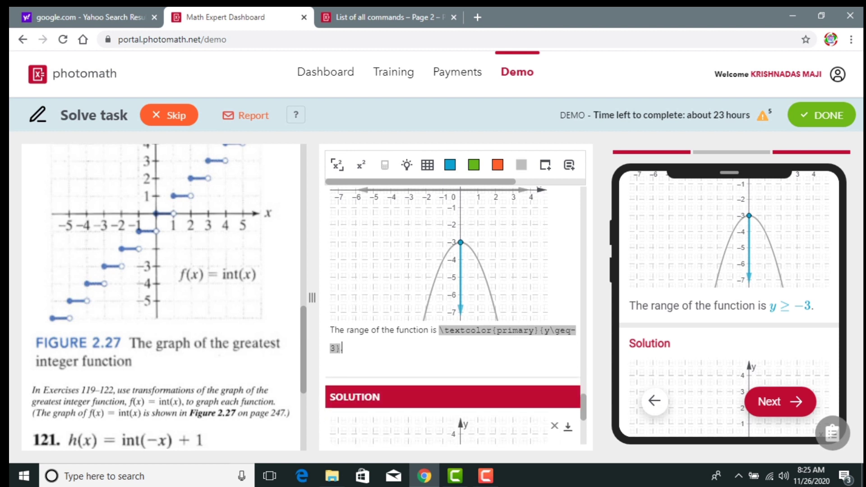
- Attach the "Range (function, rich_hint, relation)" hint to the word "range" in the Substep 7 caption and check it in the preview
scroll(729, 304, "down", 3)
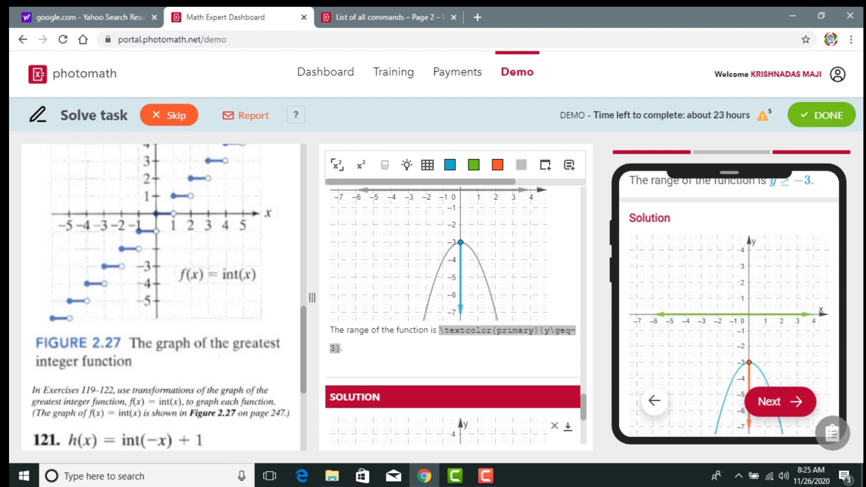
scroll(453, 311, "down", 5)
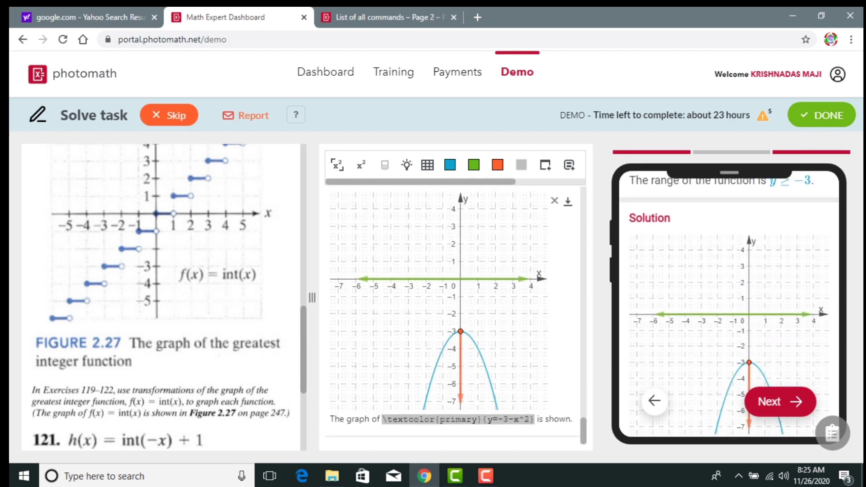
scroll(452, 311, "up", 4)
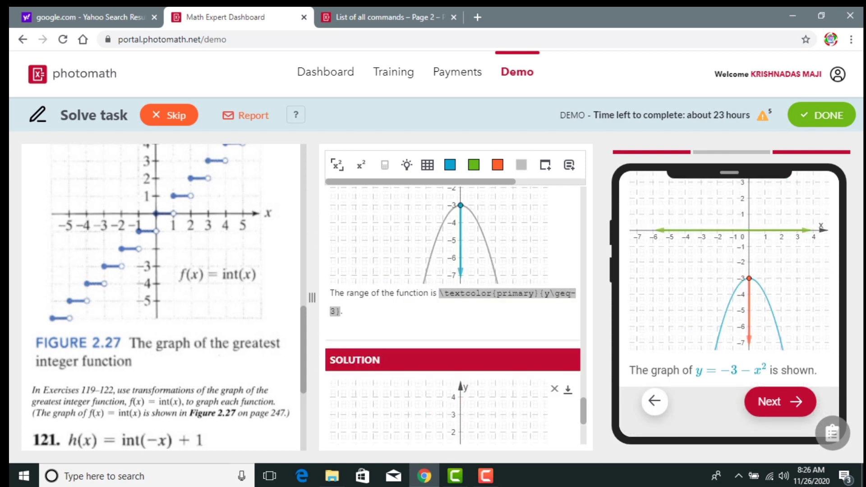
left_click_drag(369, 293, 347, 293)
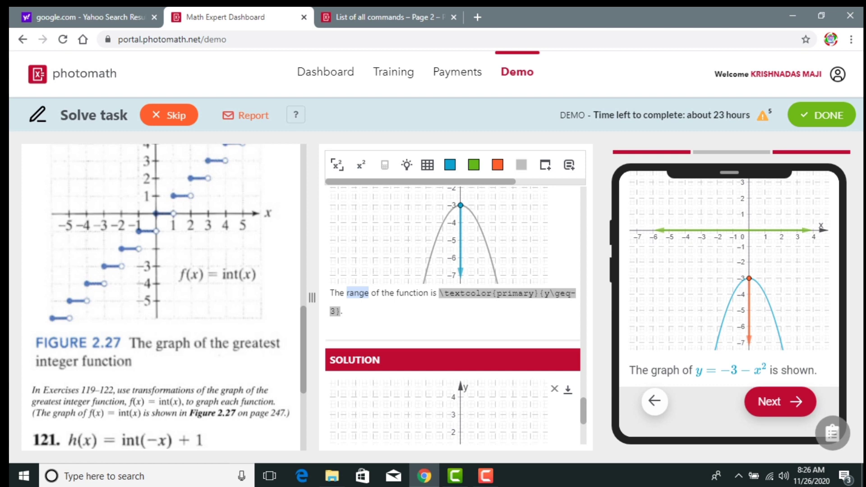
left_click(406, 165)
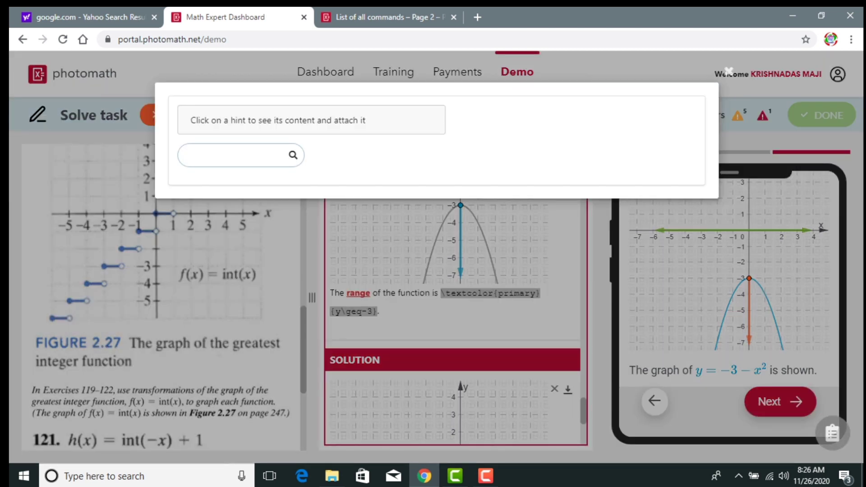
type("ra")
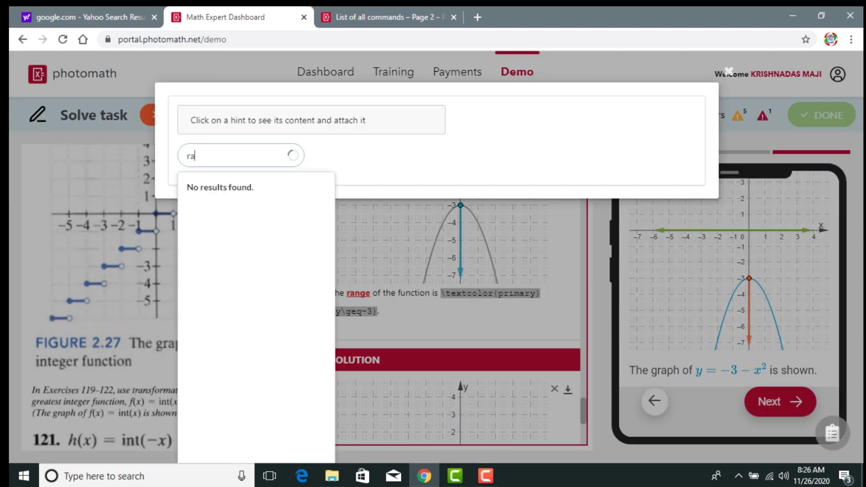
type("nge")
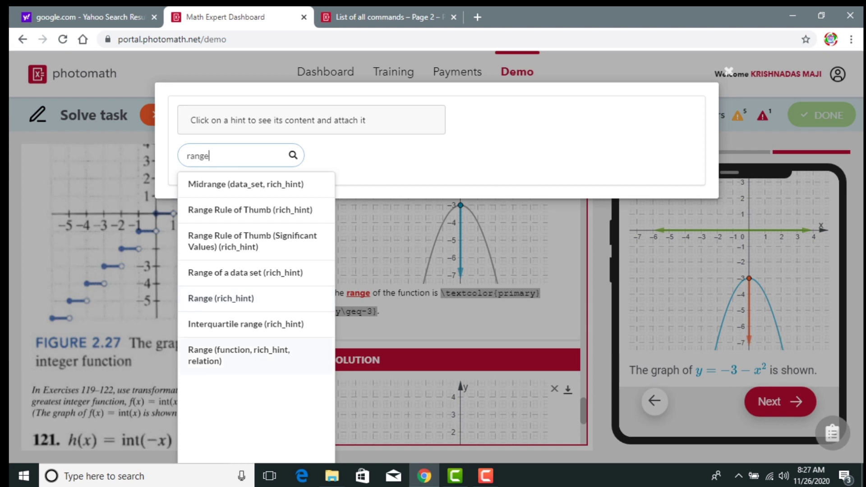
left_click(239, 355)
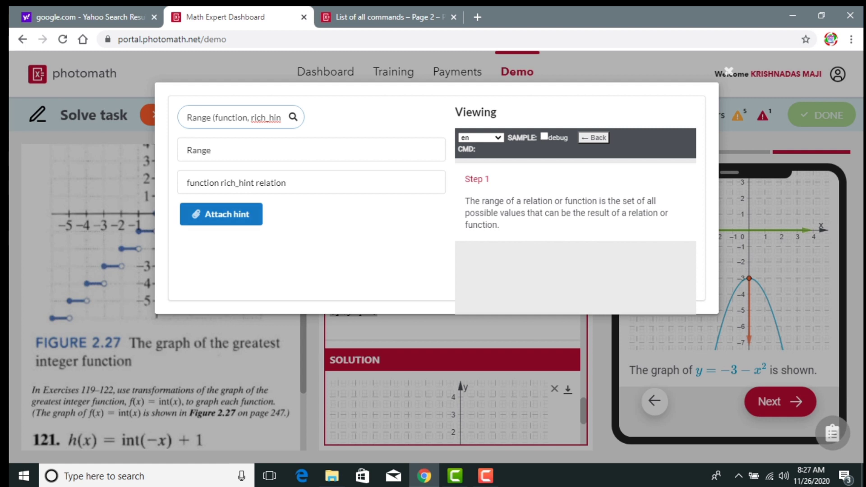
left_click(221, 214)
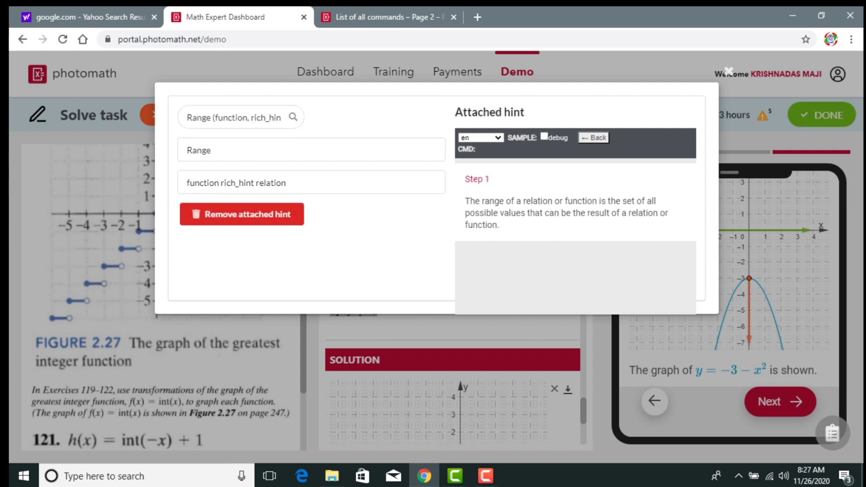
left_click(729, 72)
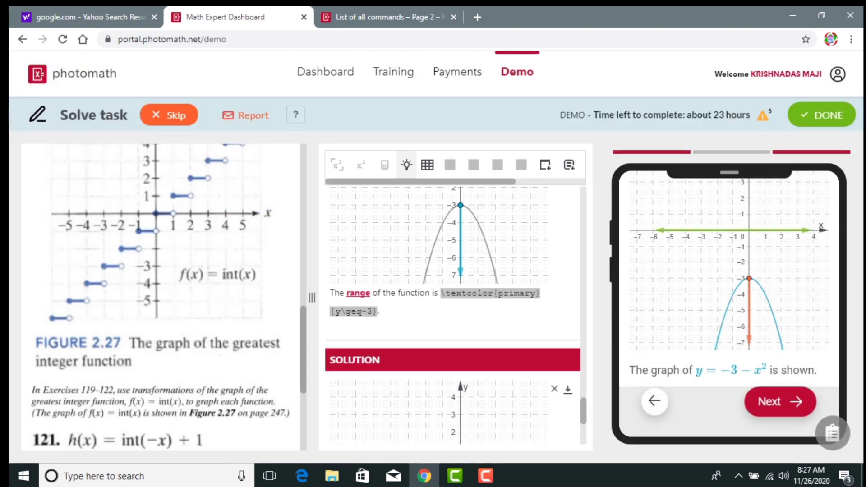
scroll(729, 288, "up", 3)
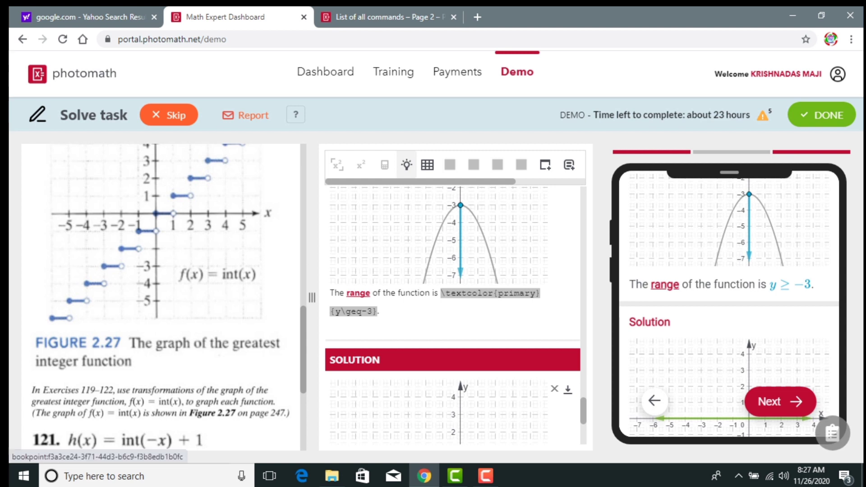
left_click(665, 285)
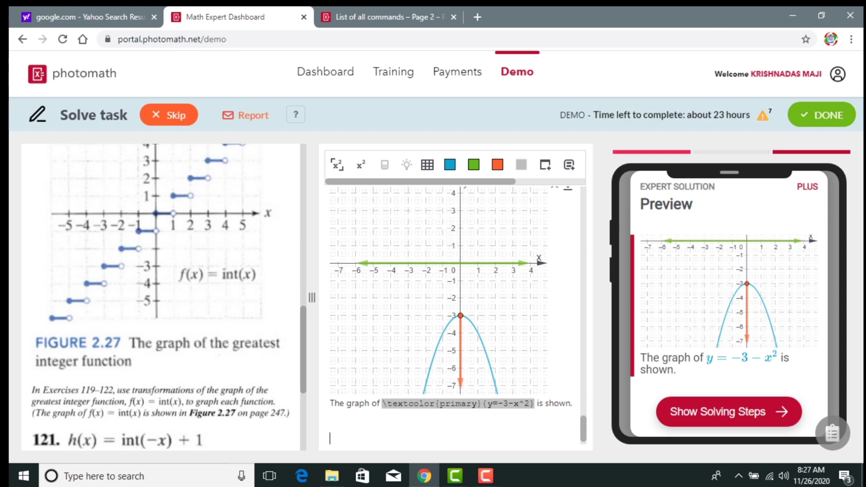
type("The domai")
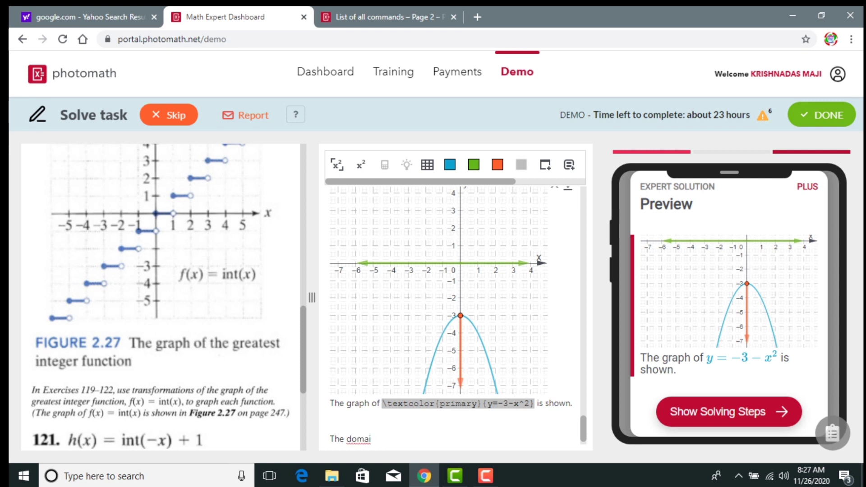
key("BackSpace")
key("BackSpace")
key("BackSpace")
key("BackSpace")
key("BackSpace")
key("BackSpace")
key("BackSpace")
key("BackSpace")
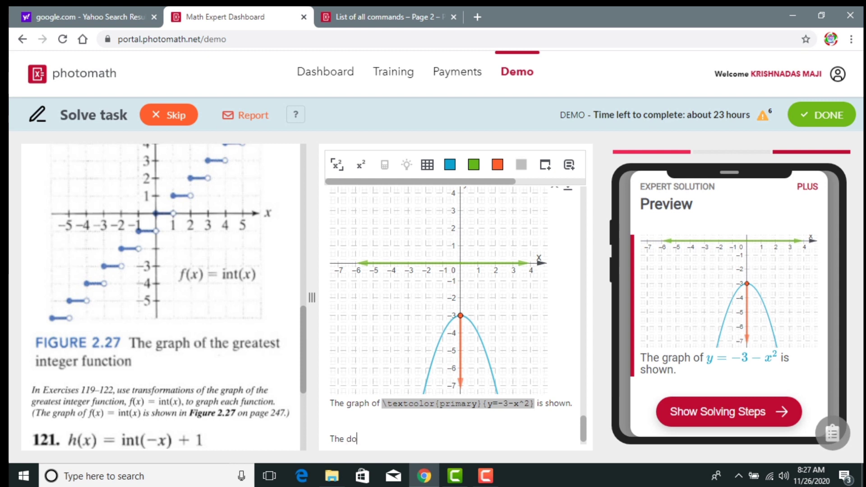
key("BackSpace")
- Copy the Substep 6 domain sentence into a new paragraph of the Solution caption and replace its final period with "and"
scroll(453, 316, "up", 2)
scroll(453, 316, "up", 5)
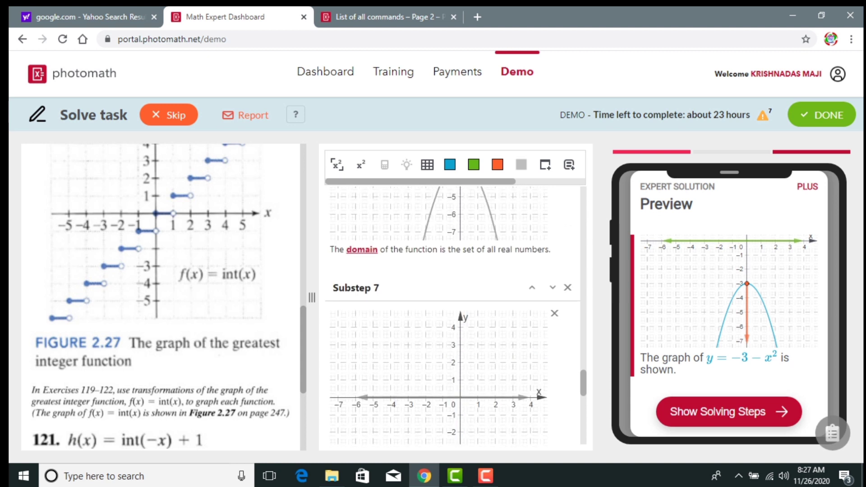
left_click_drag(329, 302, 551, 303)
right_click(496, 303)
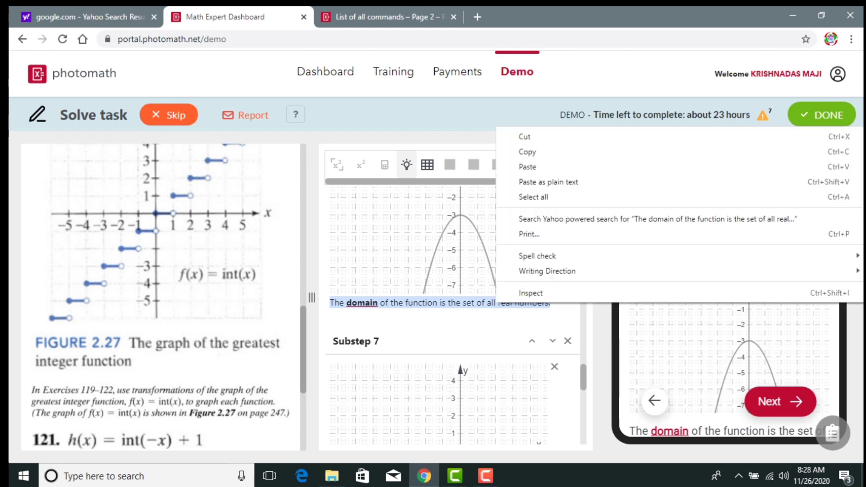
left_click(519, 152)
scroll(453, 315, "down", 10)
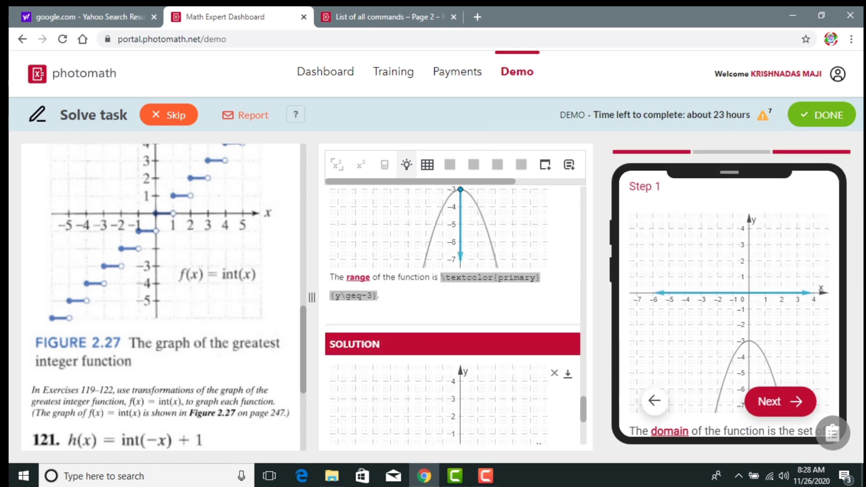
left_click(330, 401)
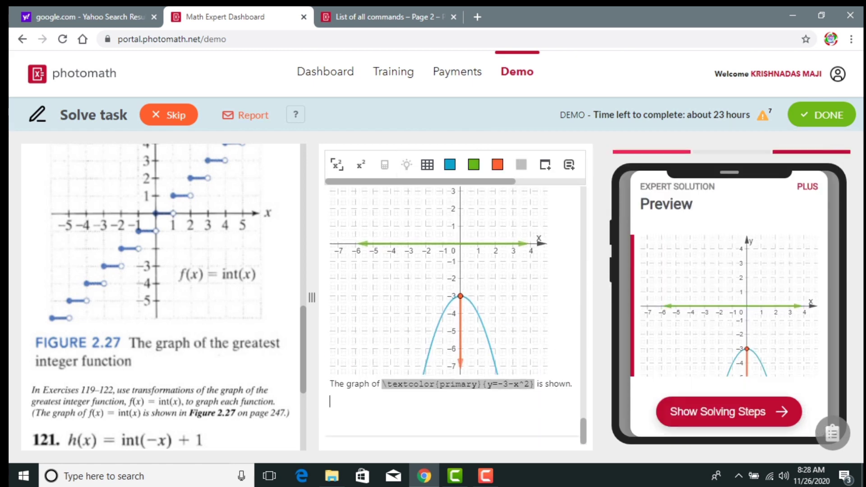
key("Return")
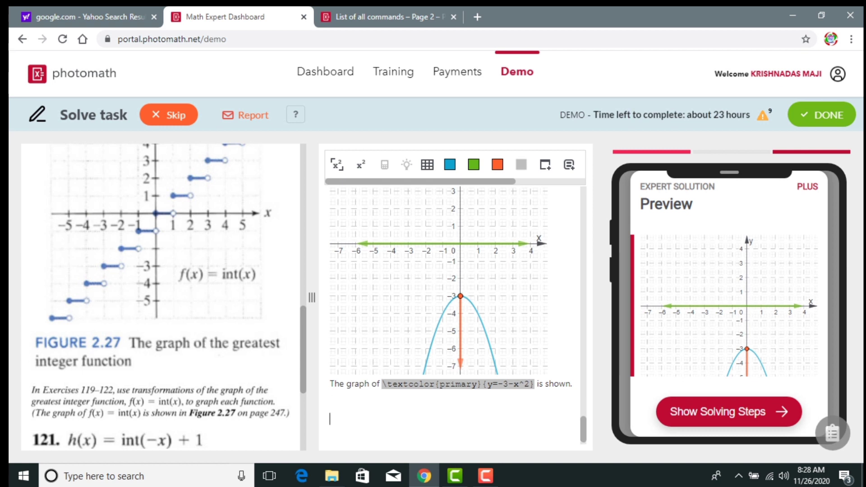
key("ctrl+v")
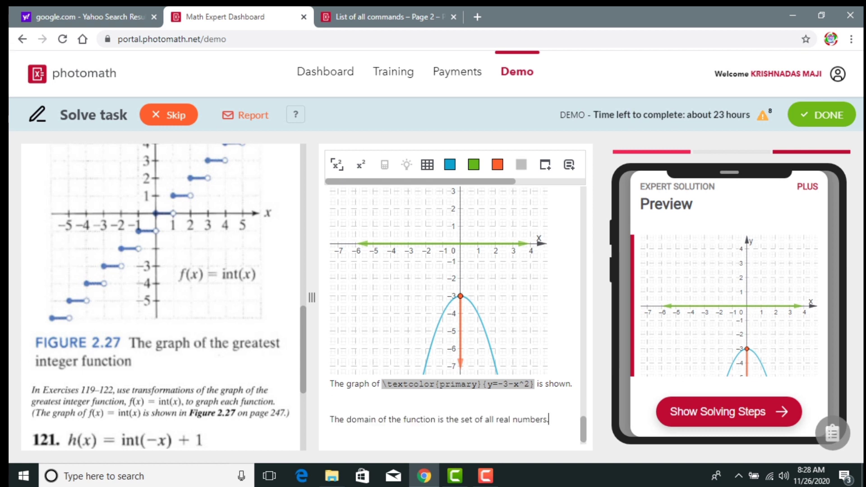
key("BackSpace")
type("and")
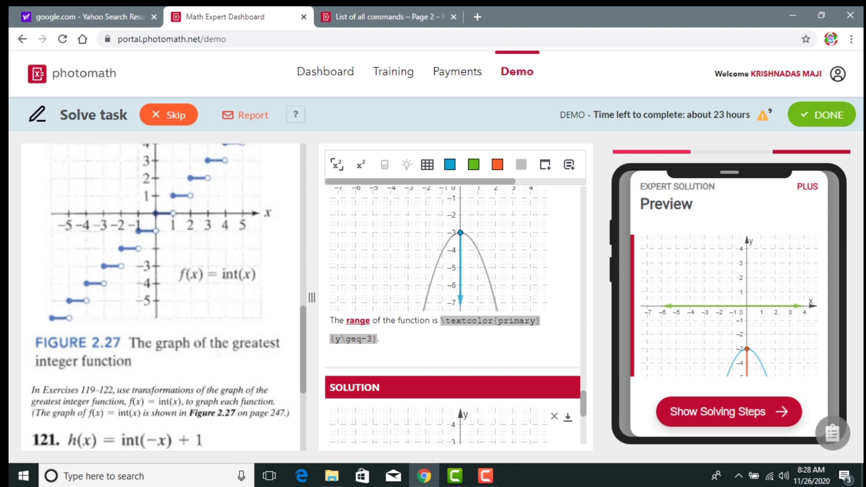
- Append the Substep 7 range sentence to the Solution's domain sentence, changing its opening "The" to lowercase "the"
left_click_drag(330, 320, 379, 339)
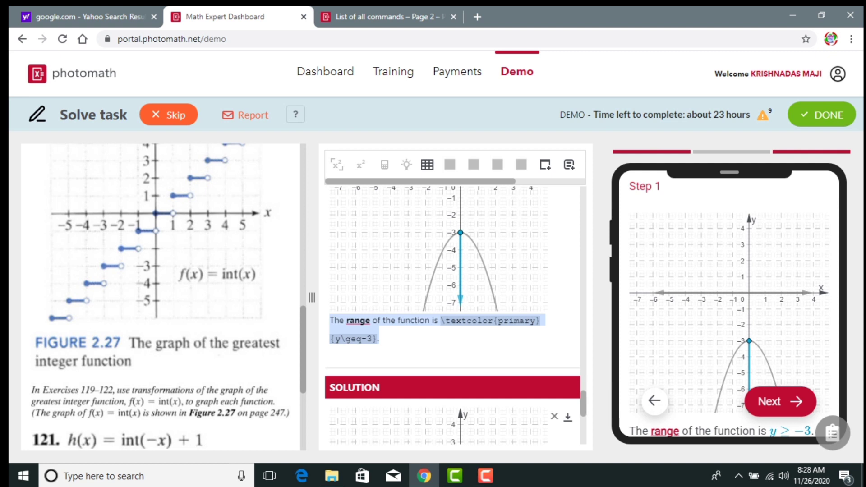
right_click(375, 327)
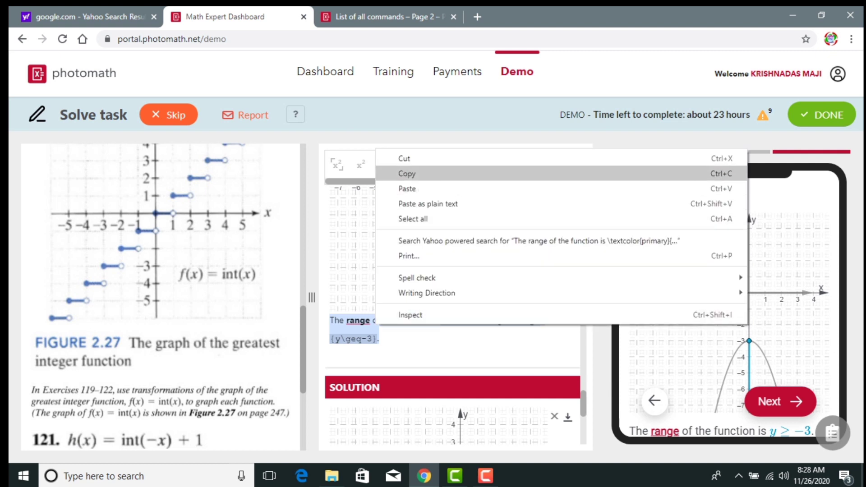
left_click(397, 173)
scroll(451, 311, "down", 6)
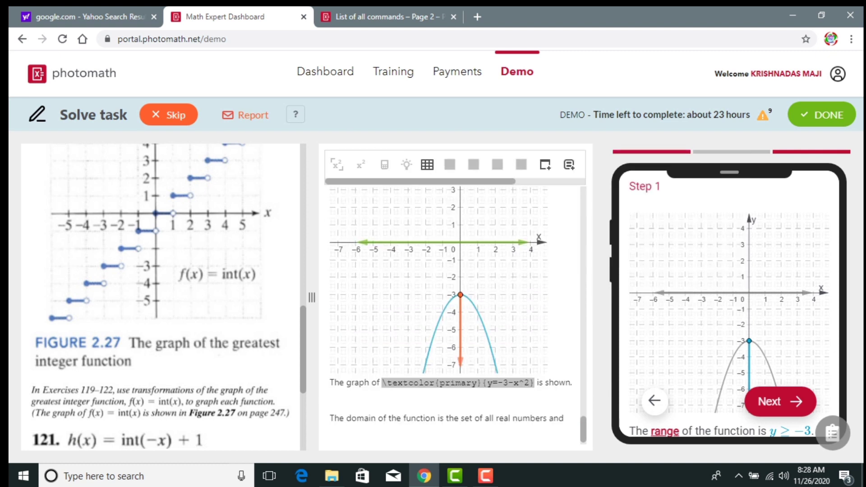
left_click(566, 402)
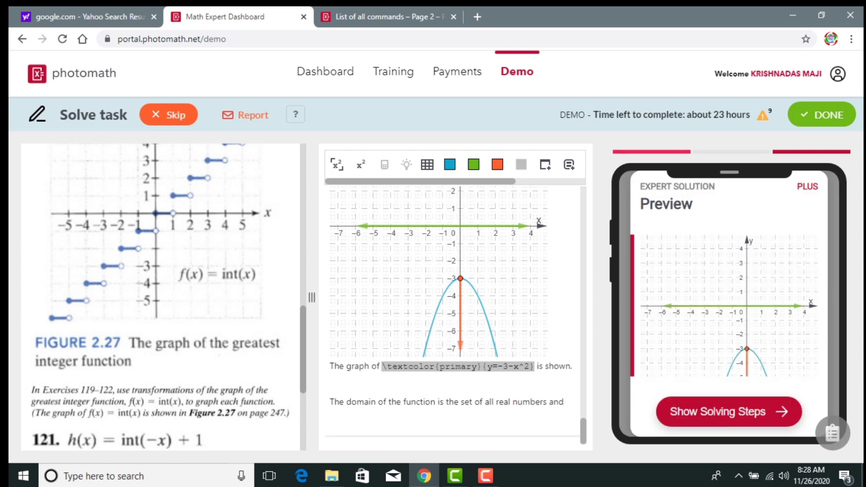
key("ctrl+v")
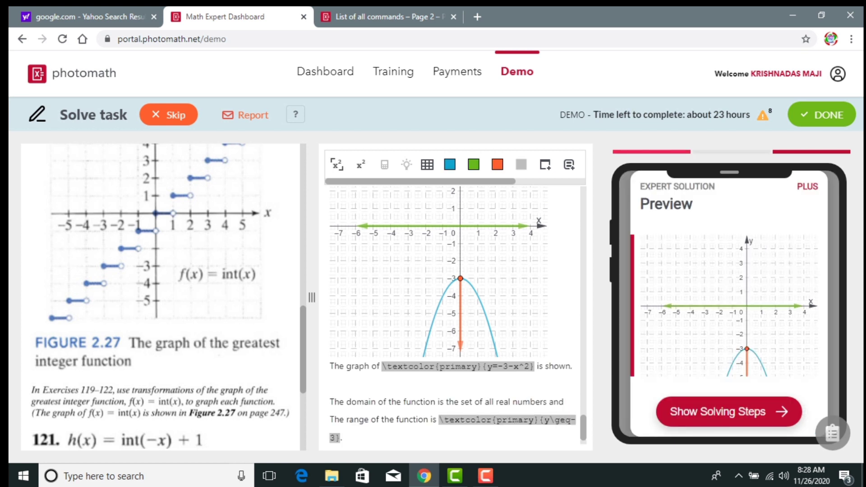
left_click(334, 419)
key("BackSpace")
type("t")
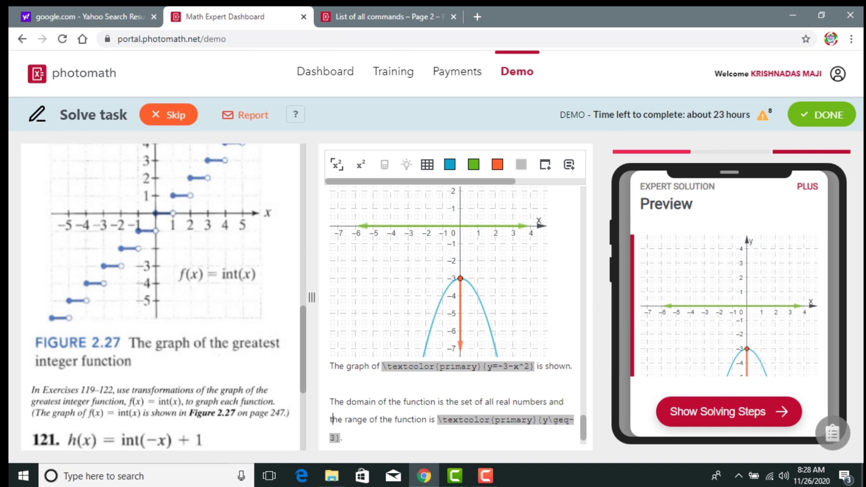
- Color the words "all real numbers" in the Solution caption green
scroll(453, 316, "down", 1)
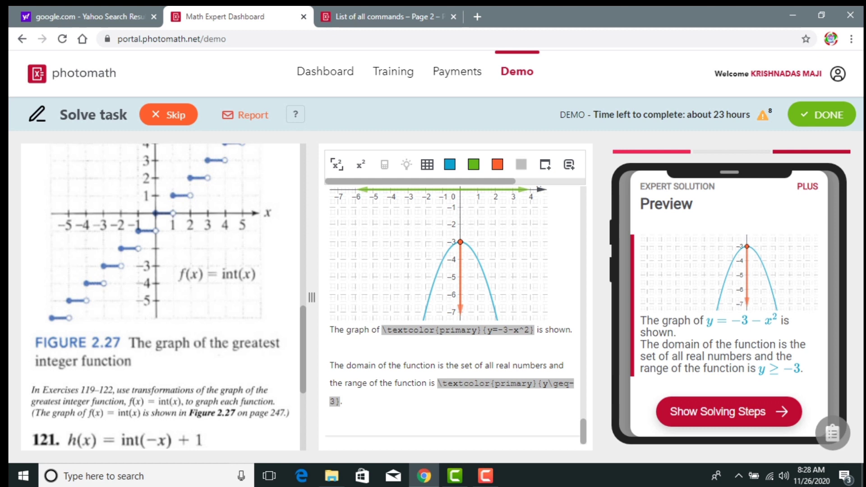
left_click_drag(547, 365, 464, 365)
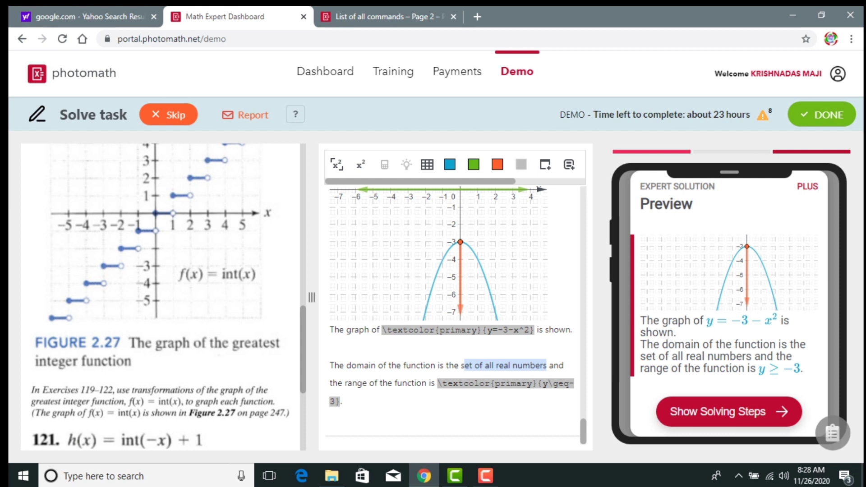
left_click_drag(547, 366, 485, 365)
left_click(474, 165)
- Remove \textcolor{primary} from the y\geq-3 math in the Solution caption and color y\geq-3 orange (tertiary) instead
left_click(537, 382)
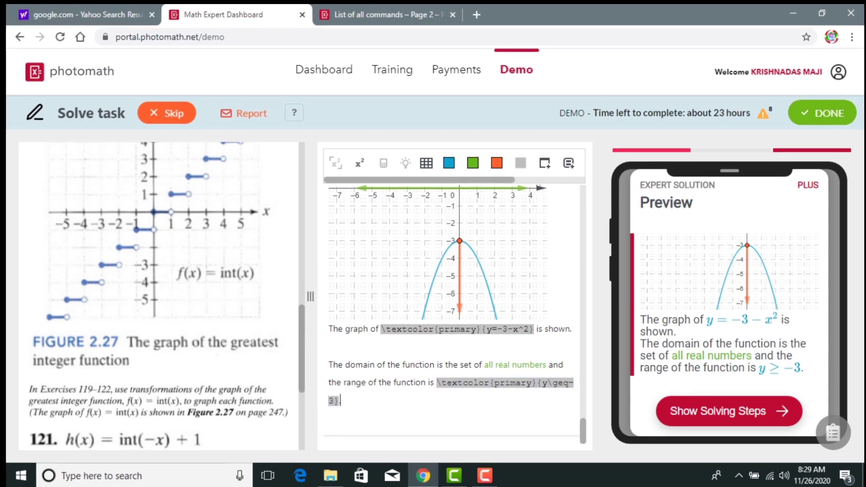
key("BackSpace")
key("BackSpace")
key("BackSpace")
key("BackSpace")
key("BackSpace")
key("BackSpace")
key("BackSpace")
key("BackSpace")
key("BackSpace")
key("BackSpace")
key("BackSpace")
key("BackSpace")
key("BackSpace")
key("BackSpace")
key("BackSpace")
key("BackSpace")
key("BackSpace")
key("BackSpace")
key("BackSpace")
left_click_drag(479, 401, 474, 401)
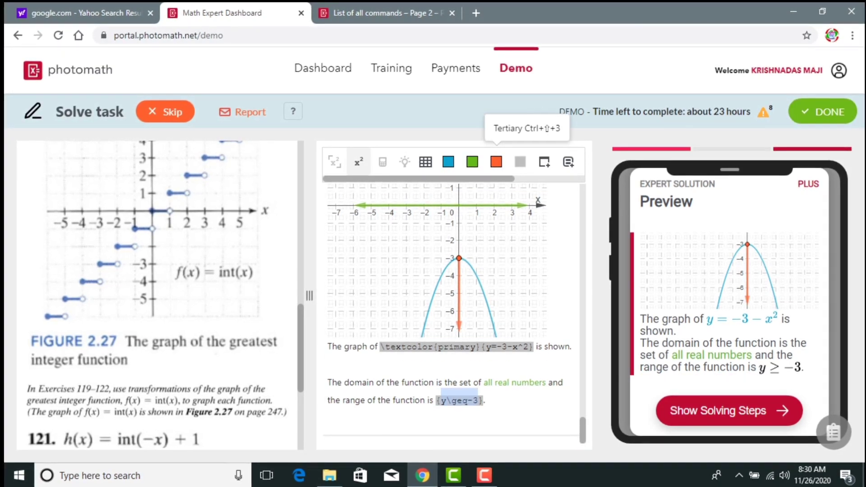
left_click(496, 162)
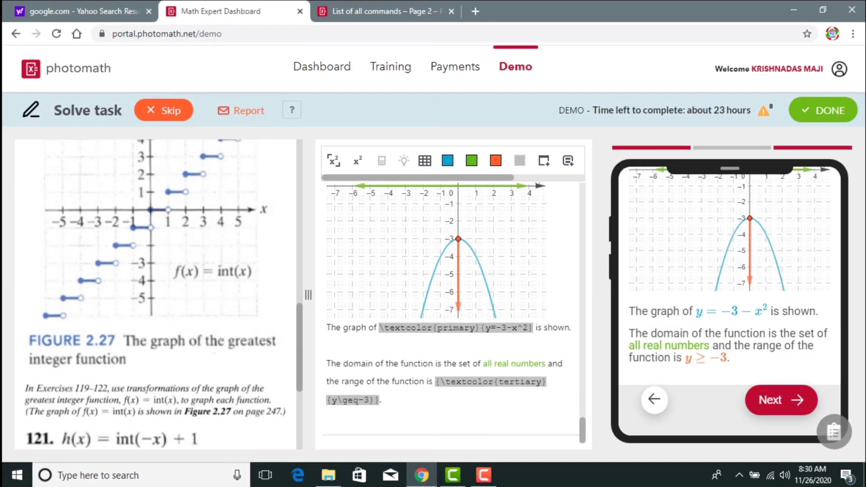